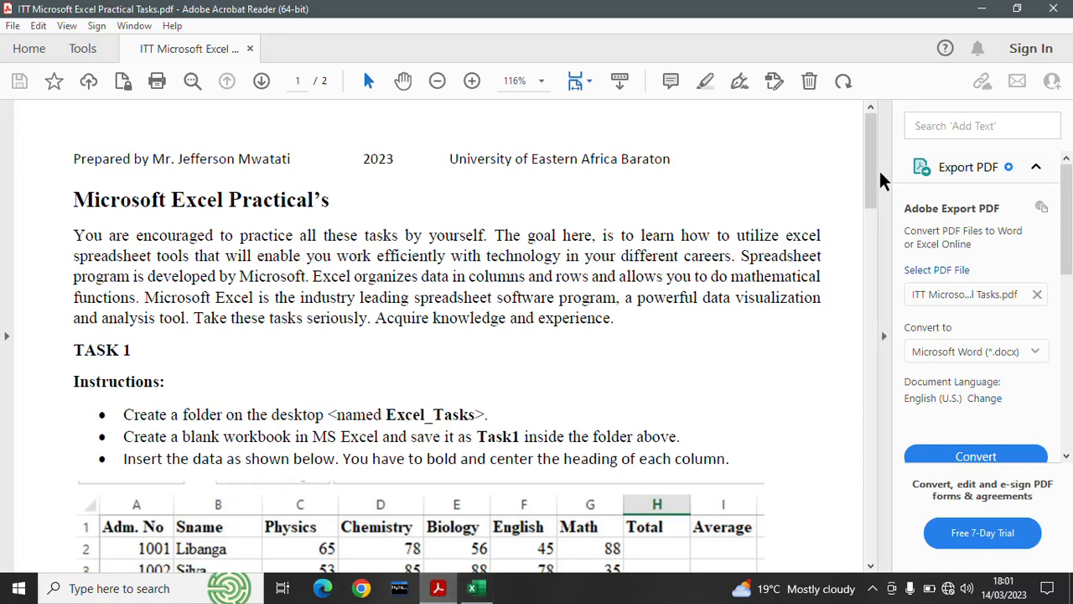
Step: Read the folder name in the Task 1 instructions and create a desktop folder named Excel_Tasks
{"action": "left_click_drag", "start_coordinate": [873, 183], "coordinate": [872, 218]}
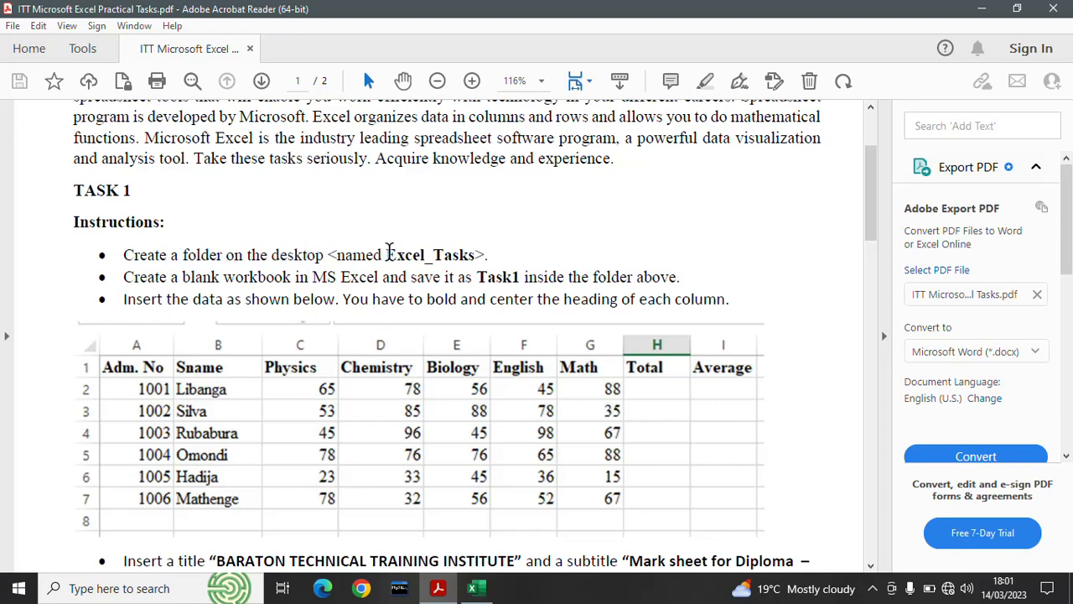
{"action": "left_click_drag", "start_coordinate": [387, 253], "coordinate": [474, 251]}
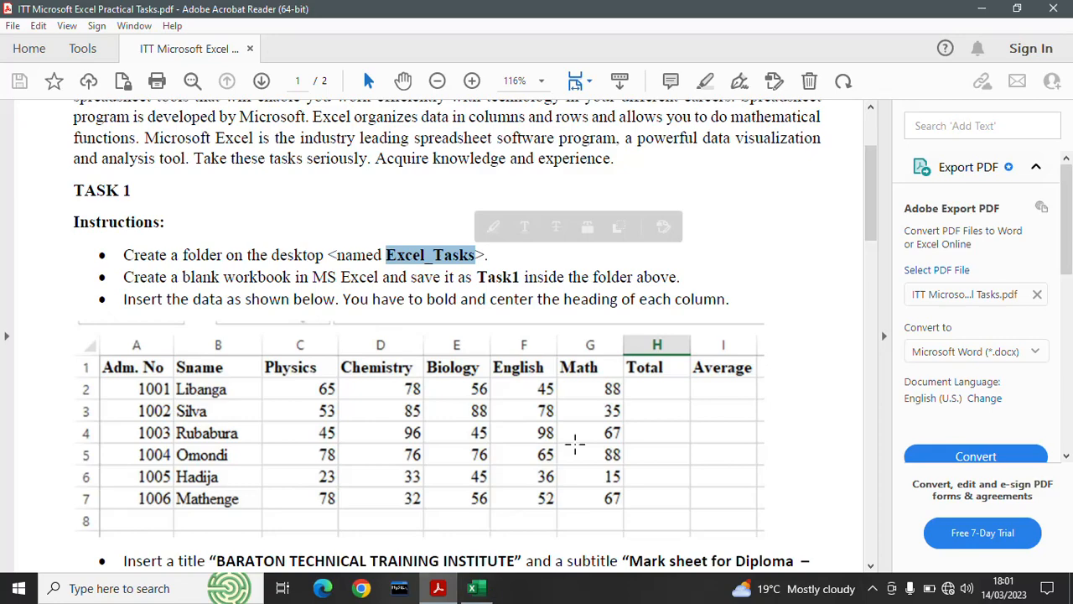
{"action": "left_click", "coordinate": [983, 8]}
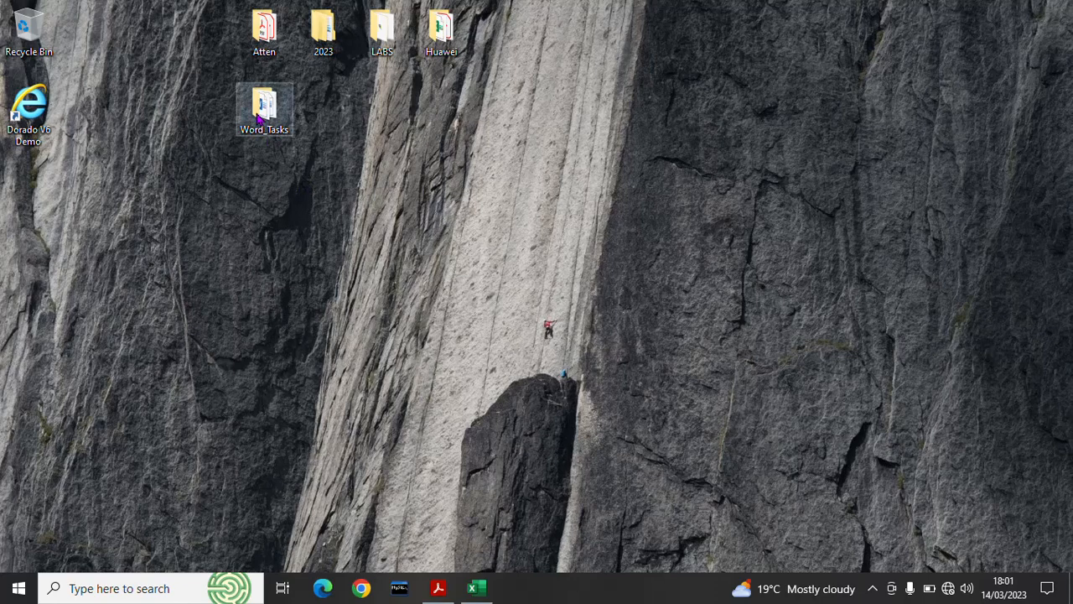
{"action": "right_click", "coordinate": [256, 192]}
{"action": "mouse_move", "coordinate": [334, 336]}
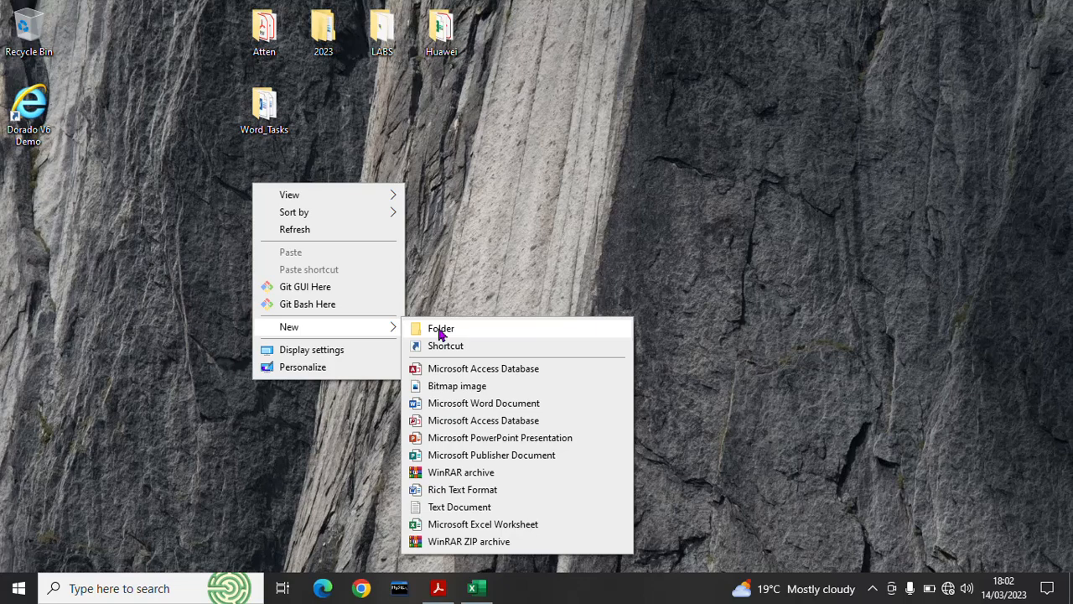
{"action": "left_click", "coordinate": [440, 330]}
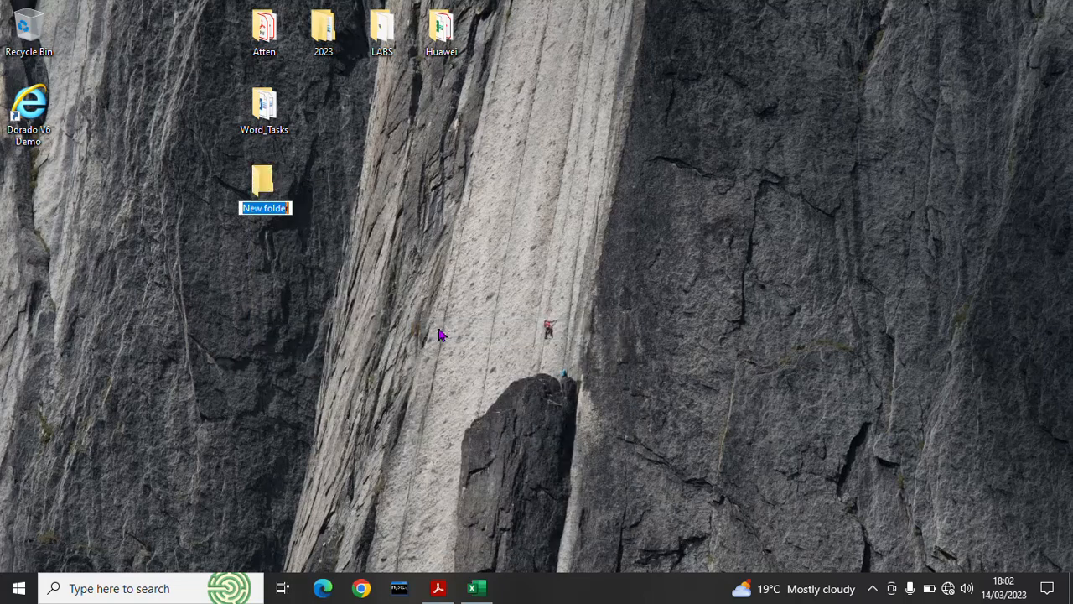
{"action": "type", "text": "Excel_Tasks"}
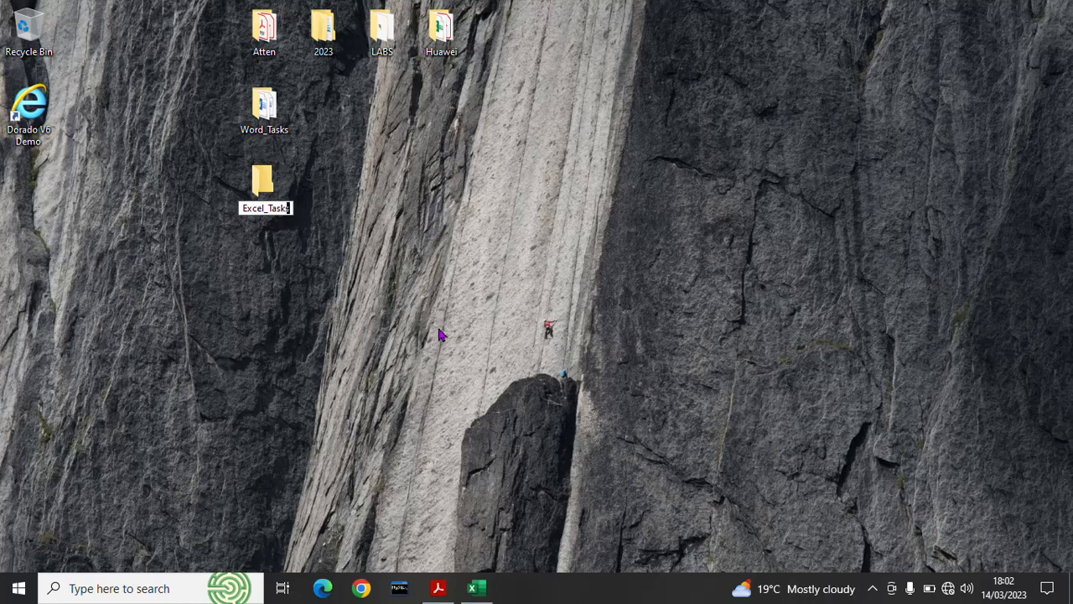
{"action": "key", "text": "Return"}
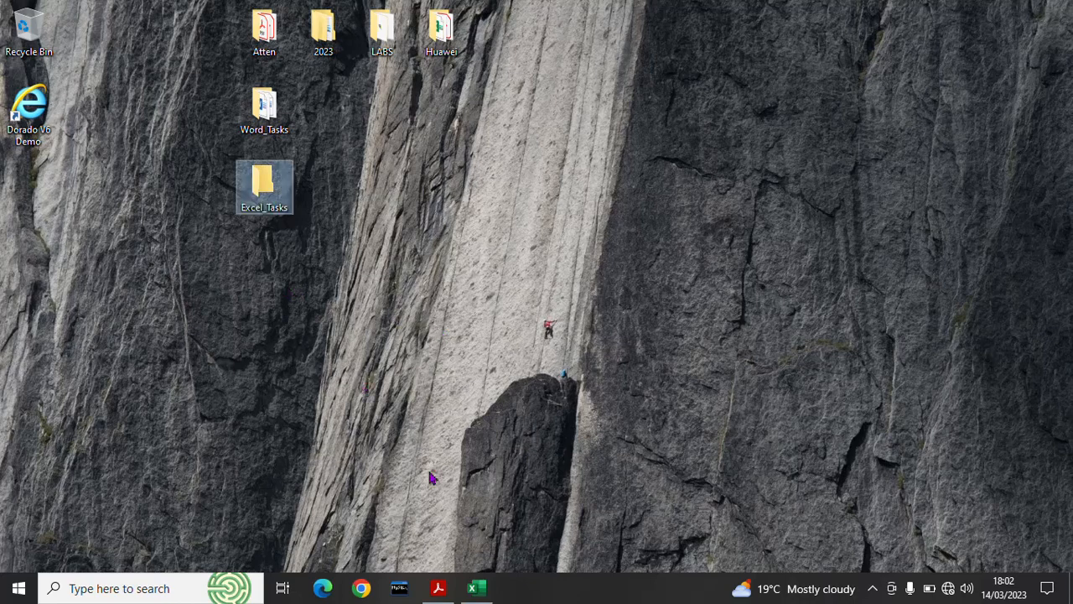
Step: Check the required workbook name in the PDF and create an Excel worksheet file named Task1 inside the Excel_Tasks folder
{"action": "left_click", "coordinate": [438, 587]}
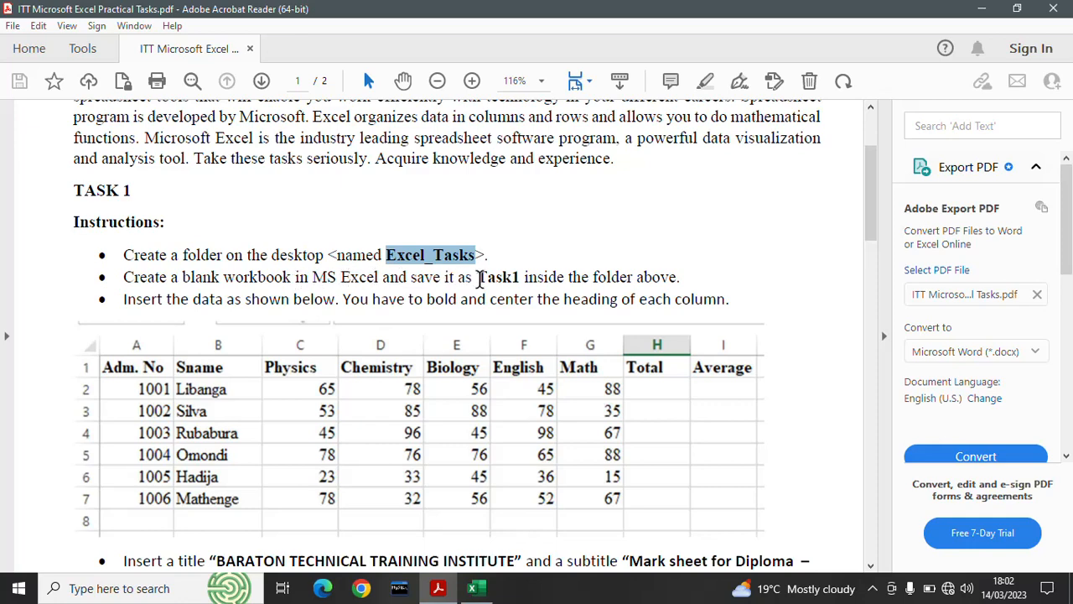
{"action": "left_click_drag", "start_coordinate": [480, 276], "coordinate": [522, 276]}
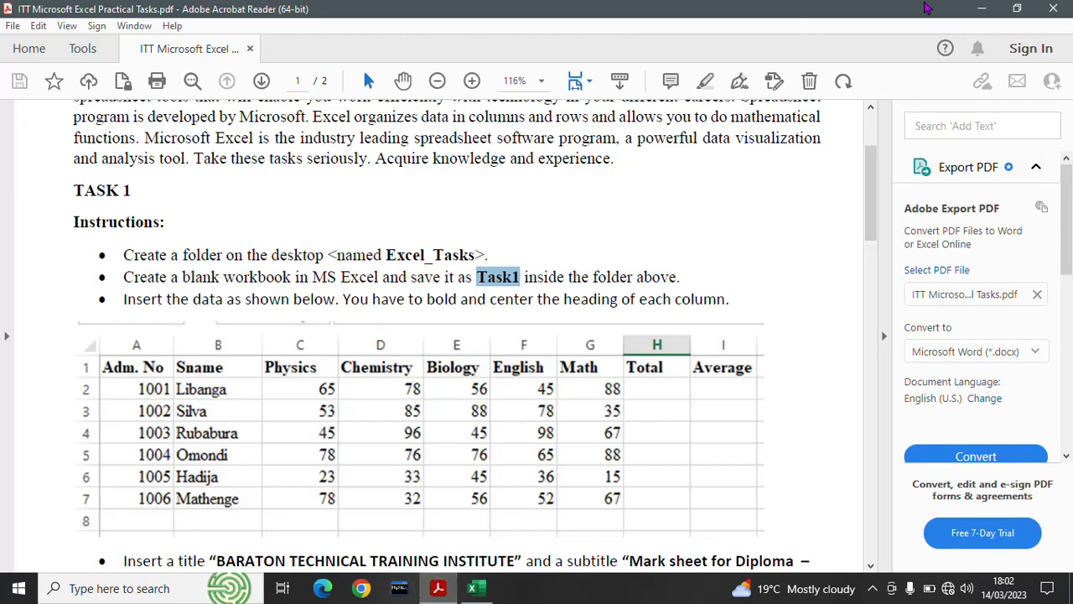
{"action": "left_click", "coordinate": [981, 9]}
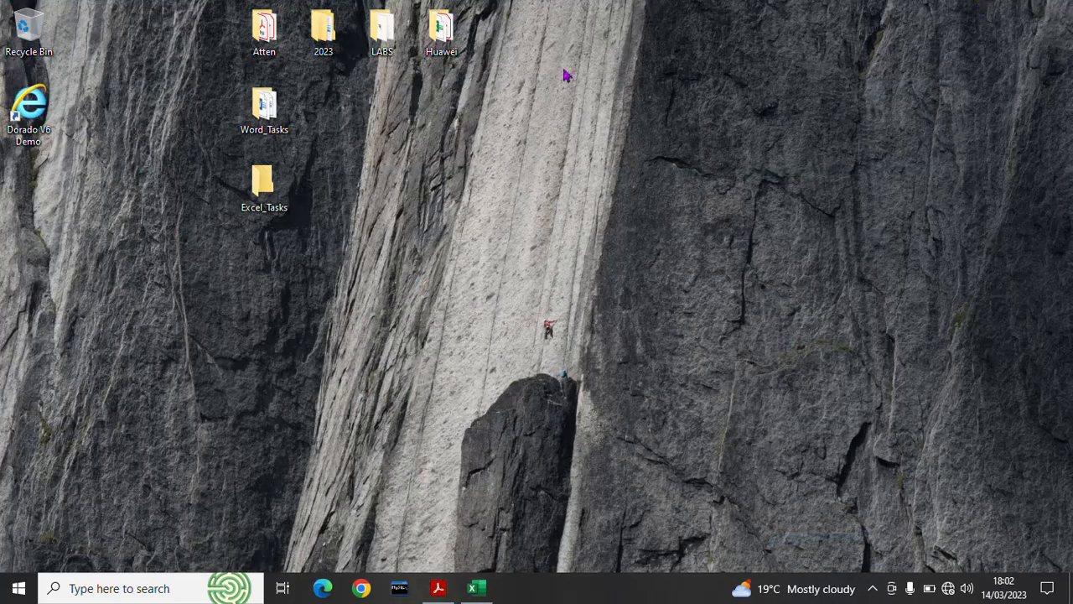
{"action": "double_click", "coordinate": [264, 188]}
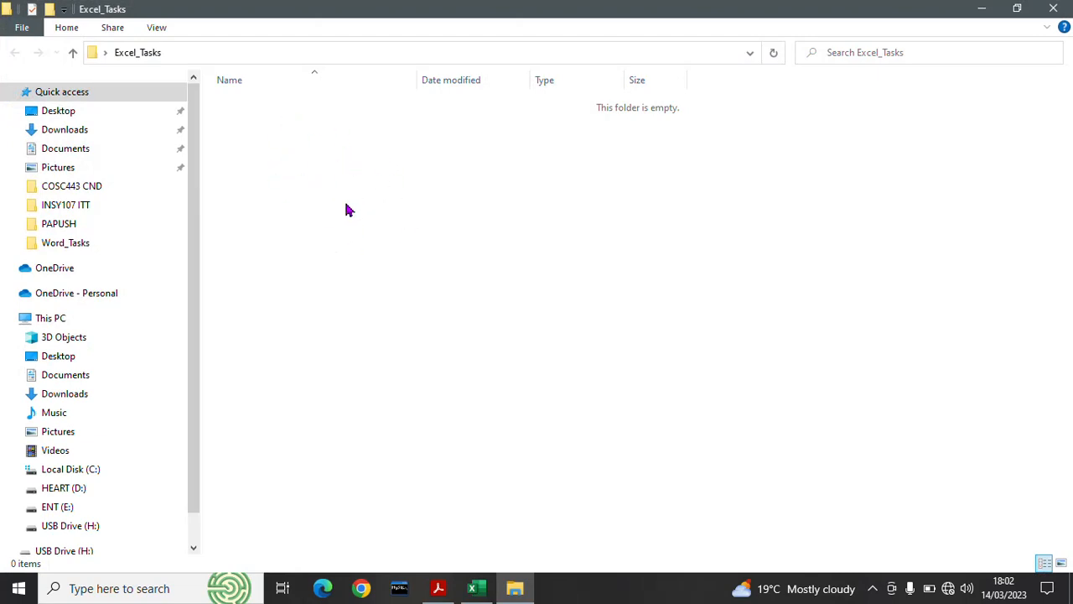
{"action": "right_click", "coordinate": [262, 141]}
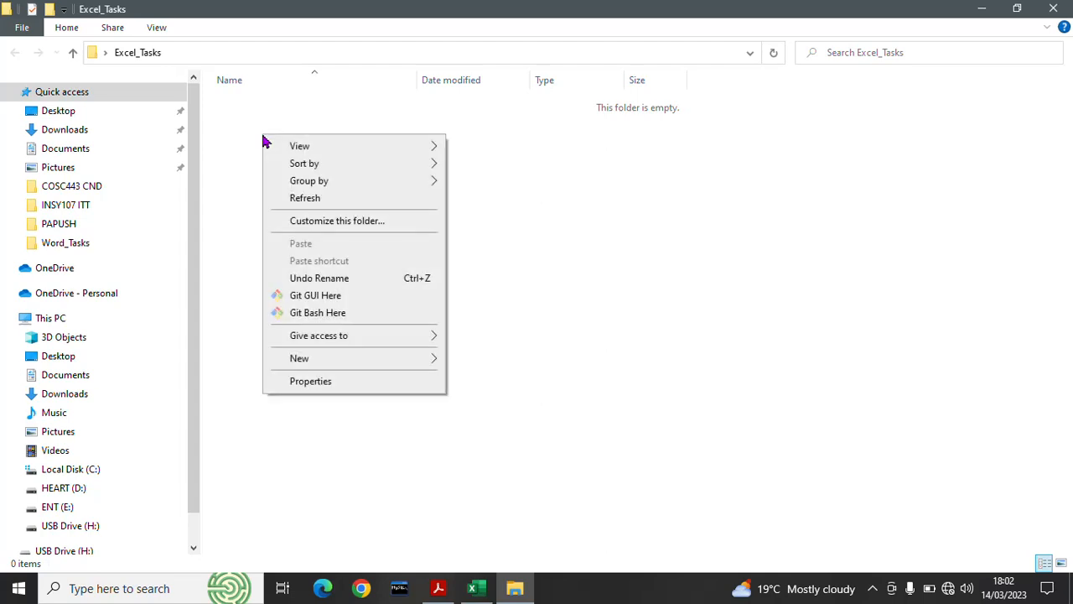
{"action": "mouse_move", "coordinate": [346, 365]}
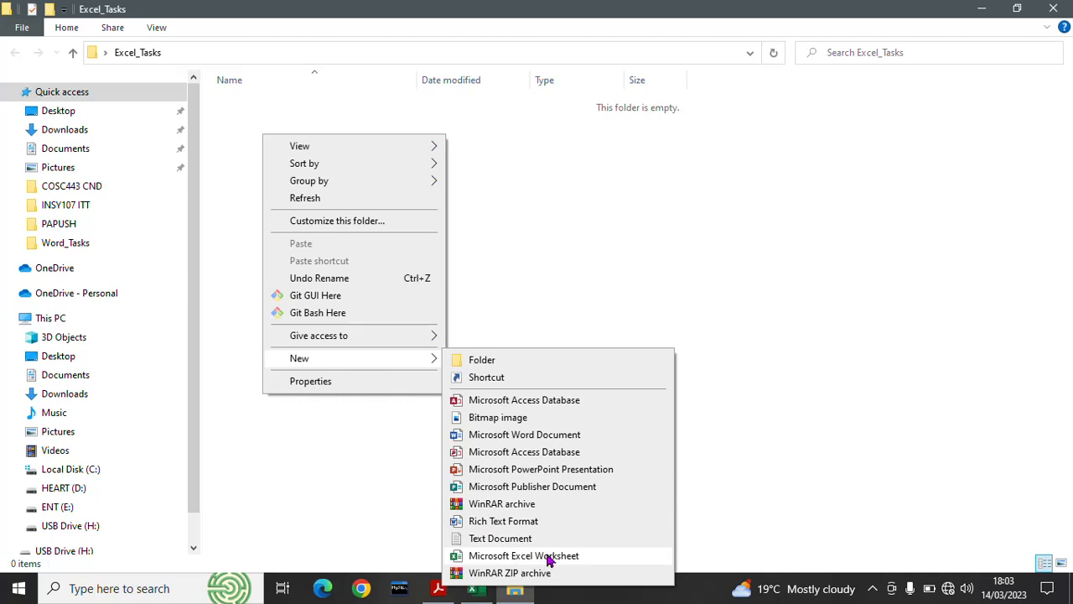
{"action": "left_click", "coordinate": [496, 556]}
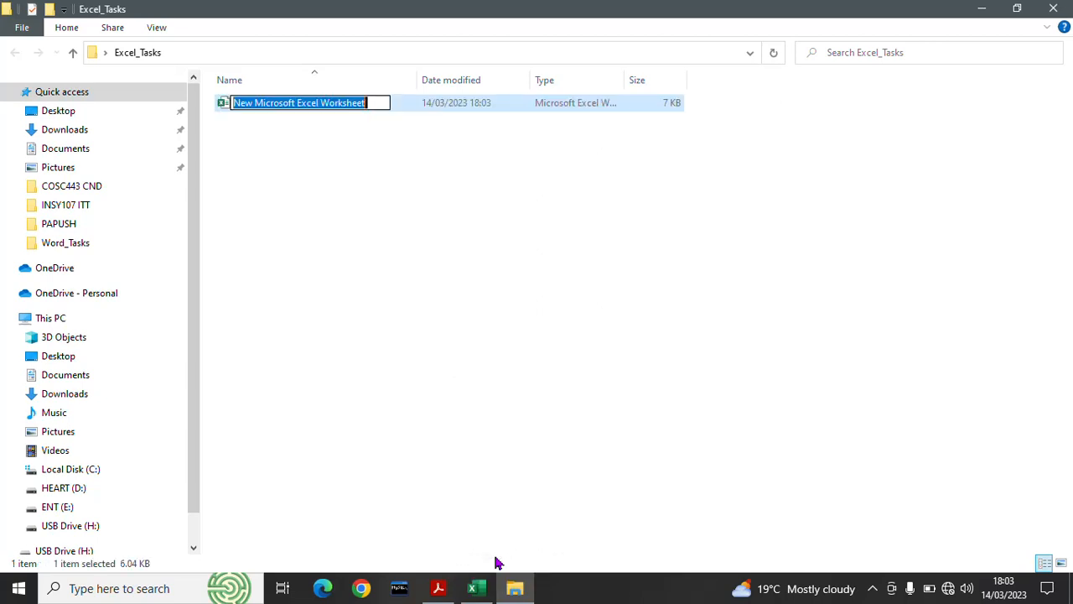
{"action": "type", "text": "Task1"}
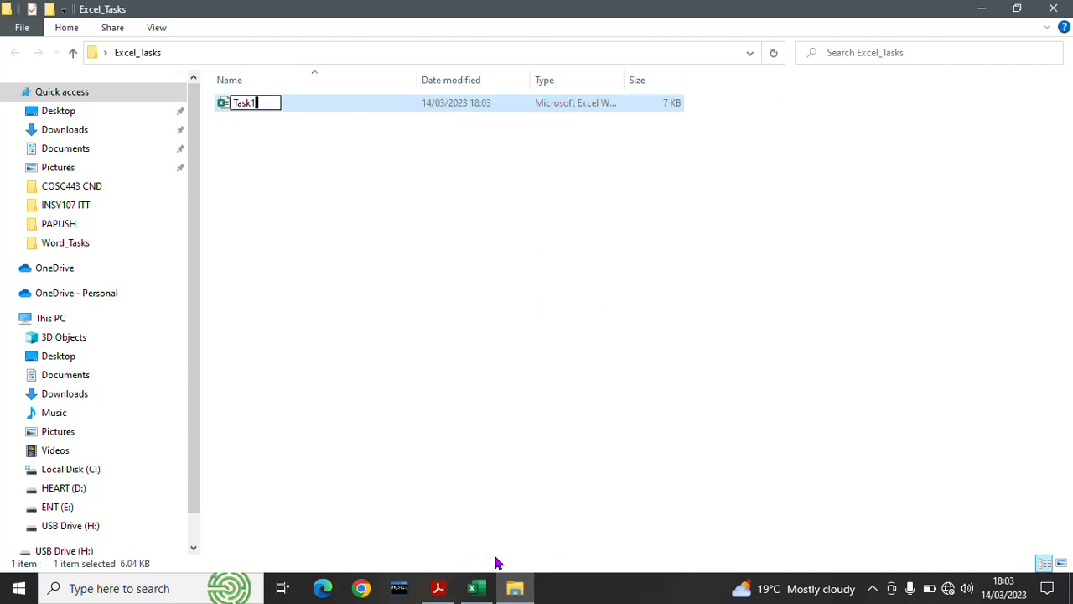
{"action": "left_click", "coordinate": [307, 243]}
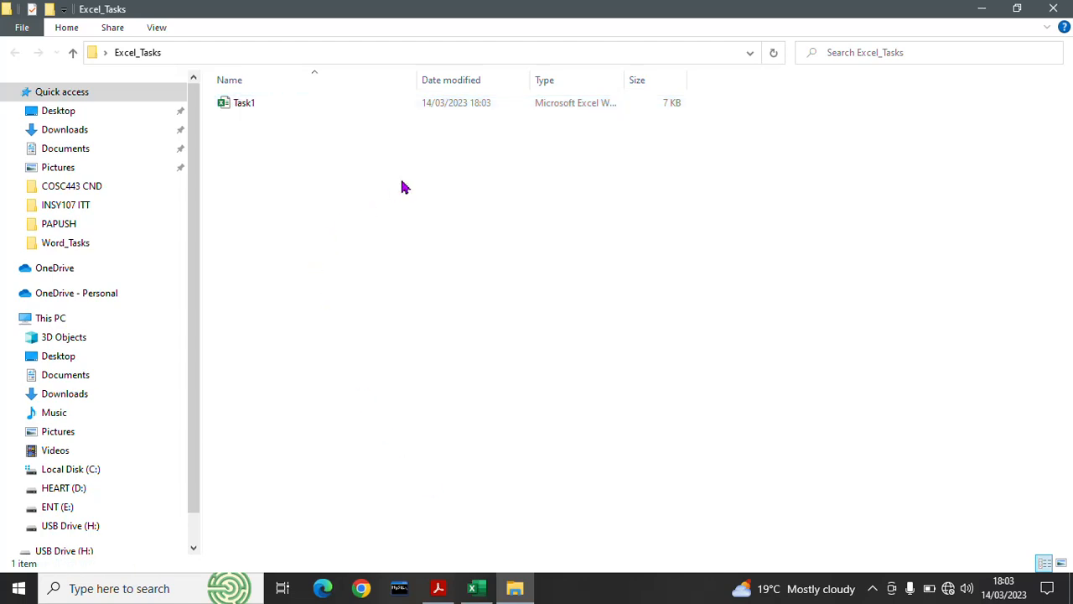
Step: Check the PDF instructions again and open the Task1 workbook from the Excel_Tasks folder
{"action": "left_click", "coordinate": [437, 588]}
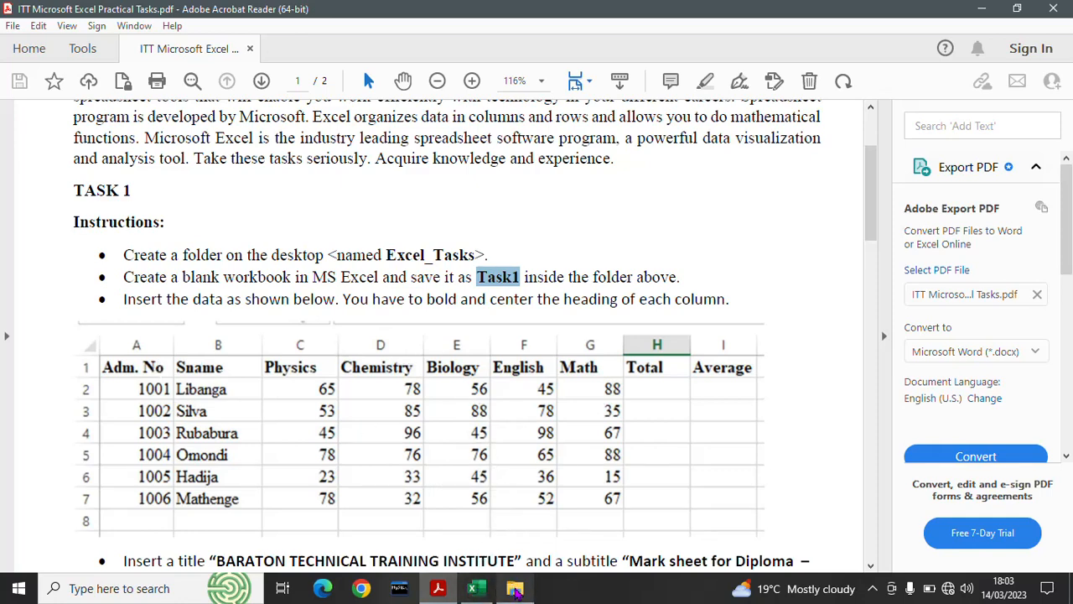
{"action": "left_click", "coordinate": [514, 590]}
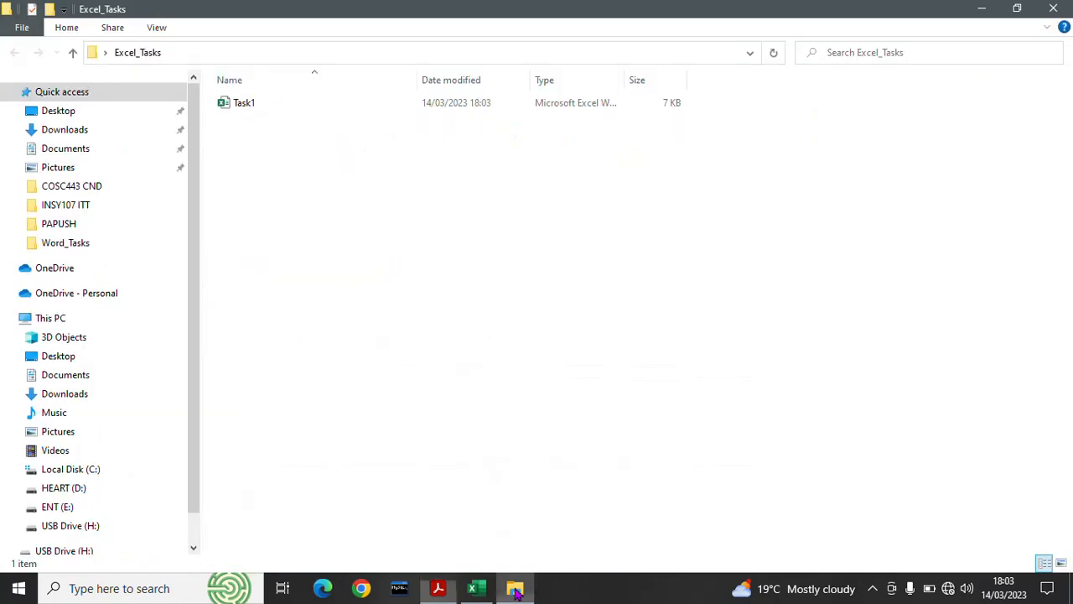
{"action": "right_click", "coordinate": [257, 104]}
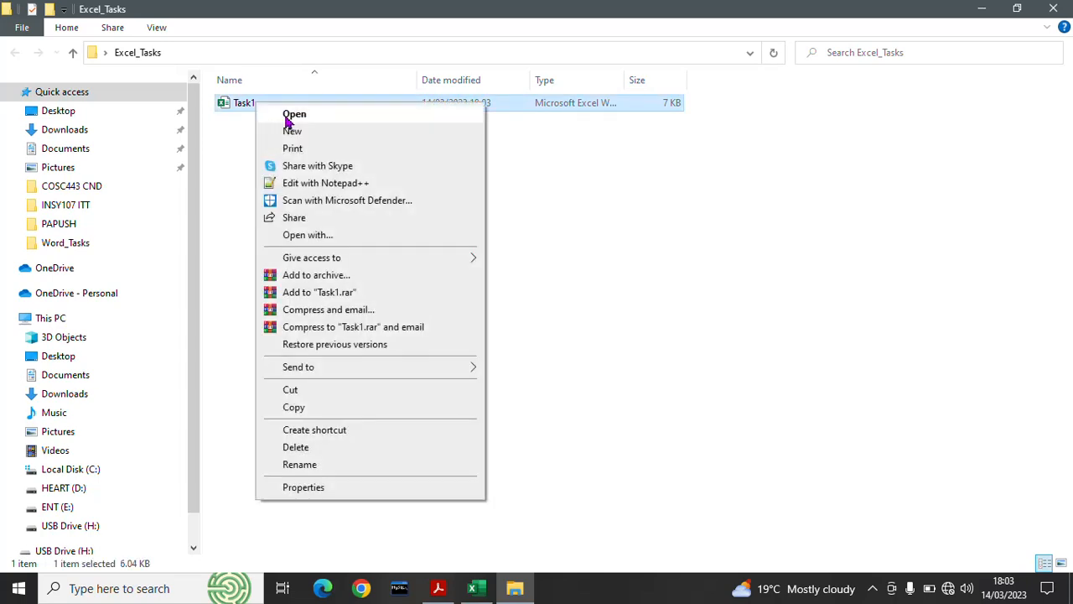
{"action": "left_click", "coordinate": [289, 116]}
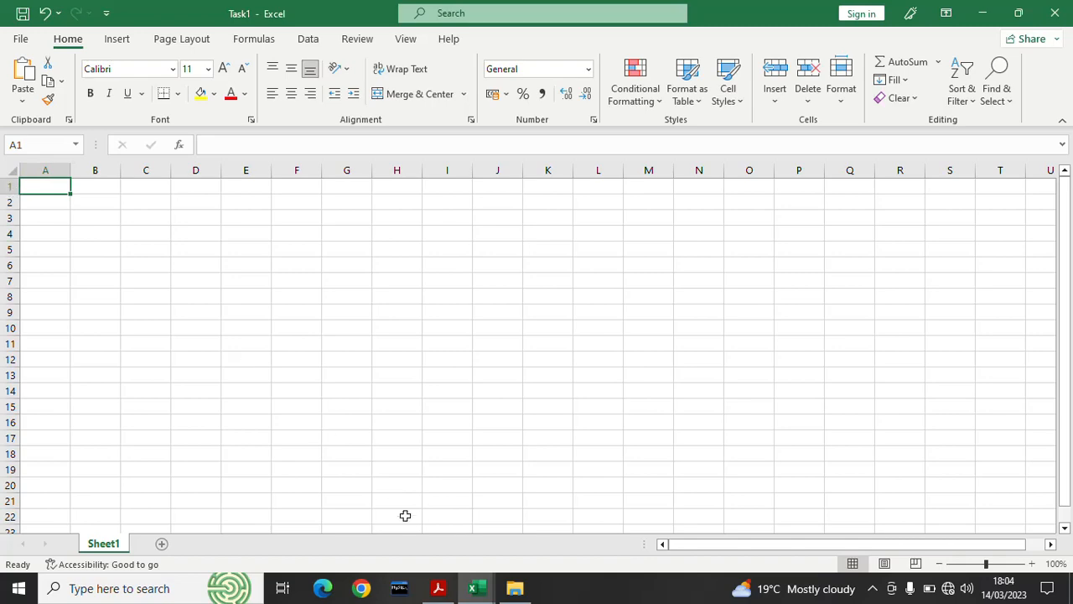
Step: Review the required data in the PDF, copy the student marks table A1:I7 from Book1, and return to the Task1 workbook
{"action": "left_click", "coordinate": [437, 587]}
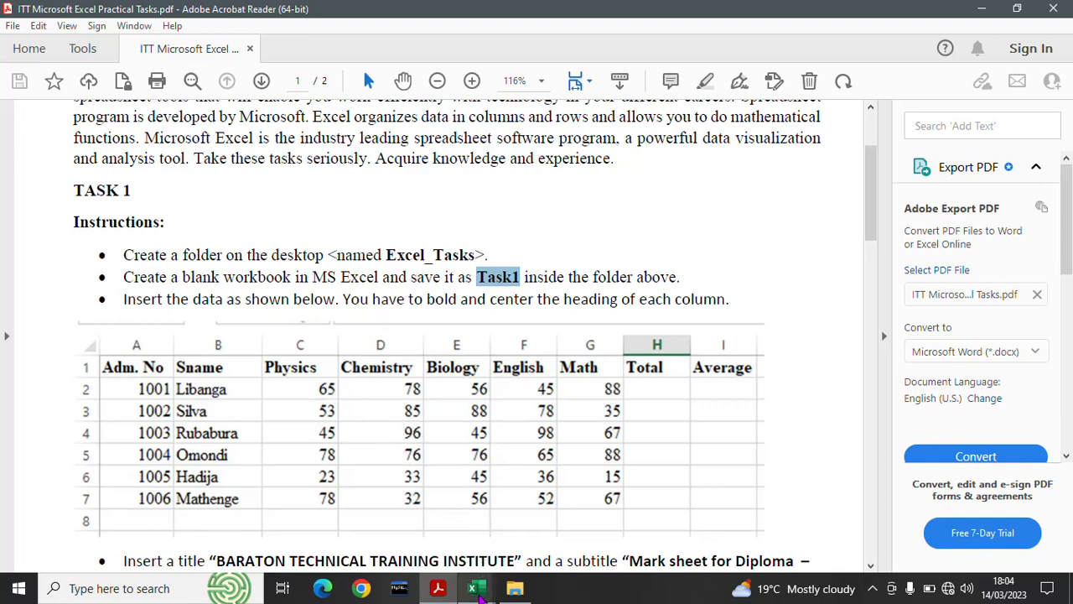
{"action": "mouse_move", "coordinate": [480, 592]}
{"action": "left_click", "coordinate": [547, 537]}
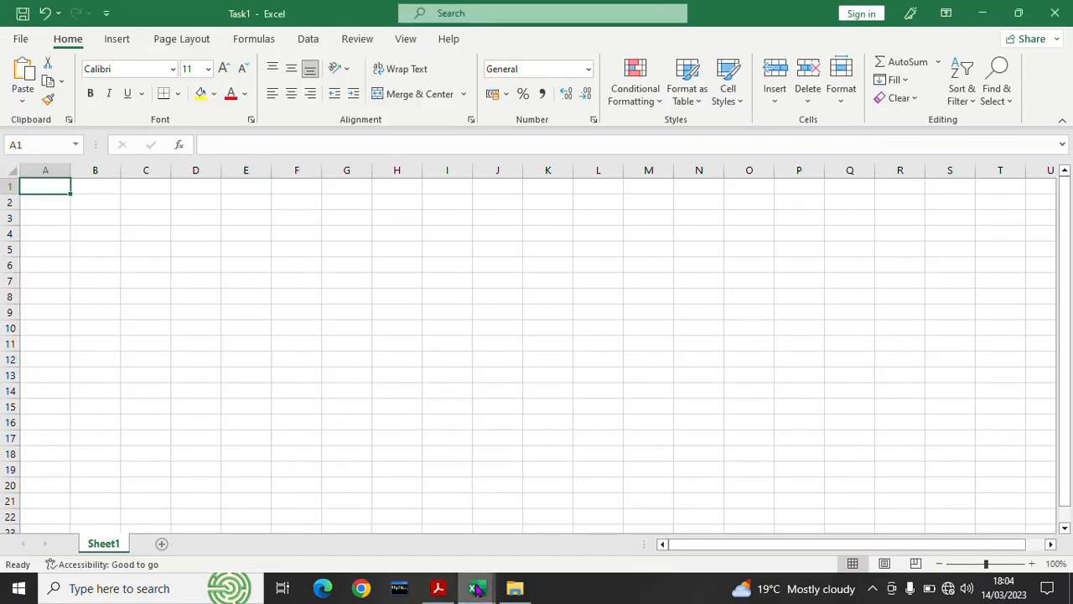
{"action": "mouse_move", "coordinate": [478, 590]}
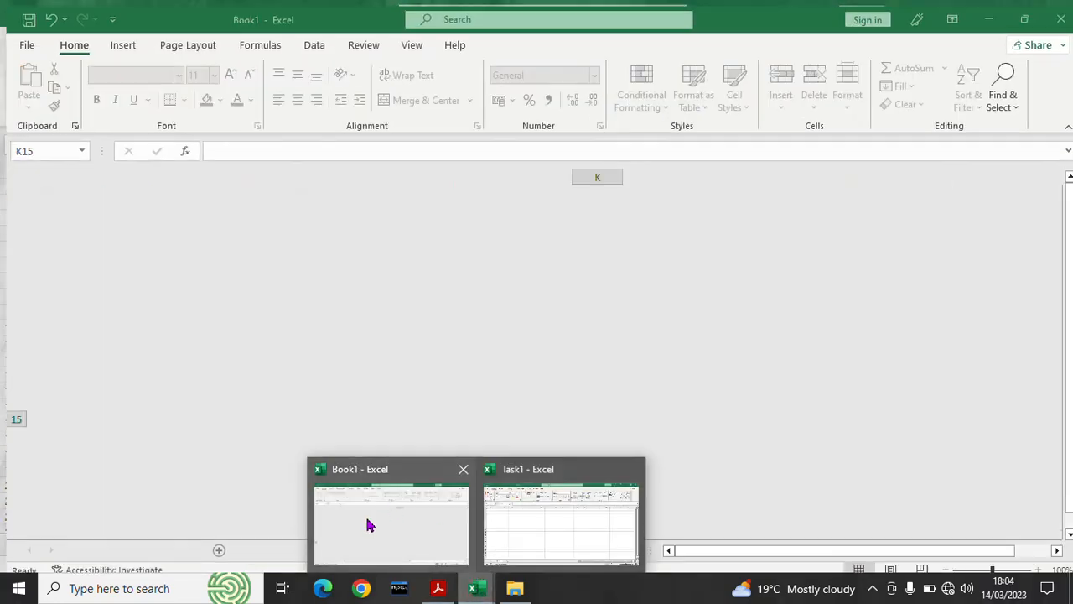
{"action": "left_click", "coordinate": [384, 529]}
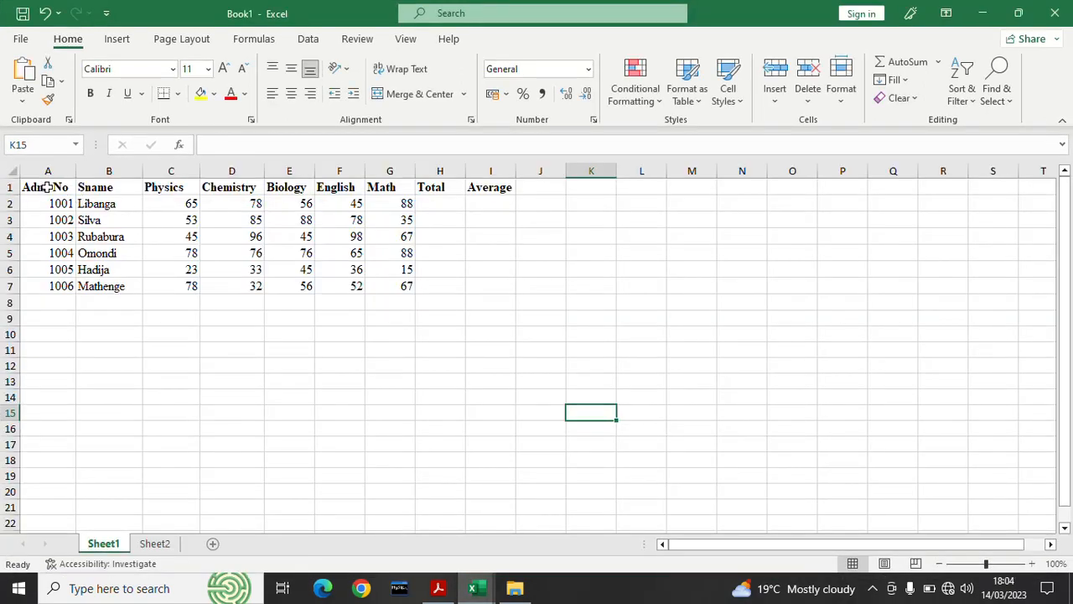
{"action": "left_click_drag", "start_coordinate": [48, 187], "coordinate": [488, 288]}
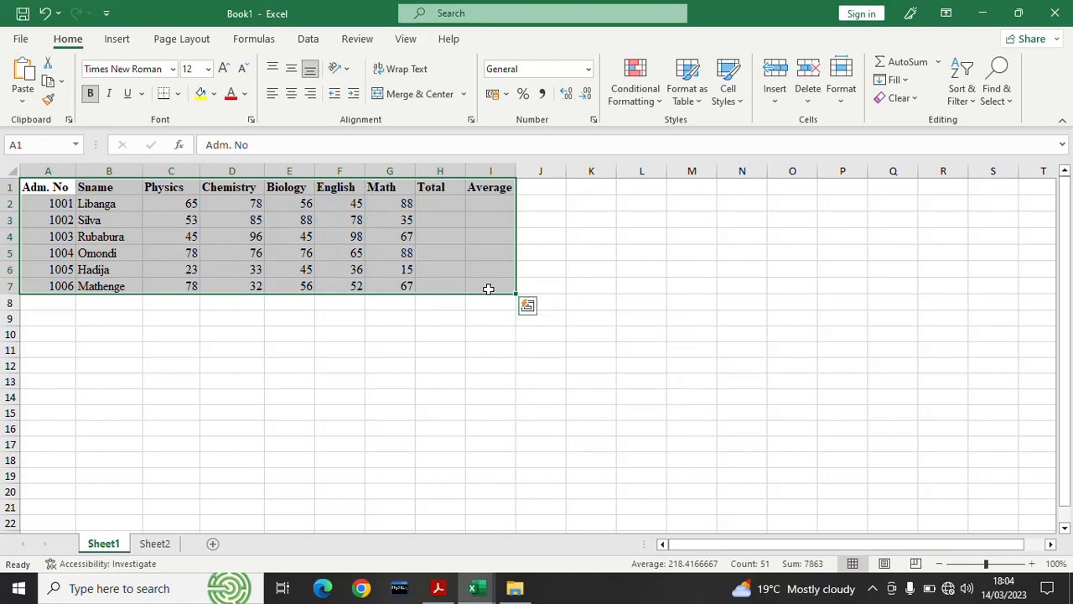
{"action": "key", "text": "ctrl+c"}
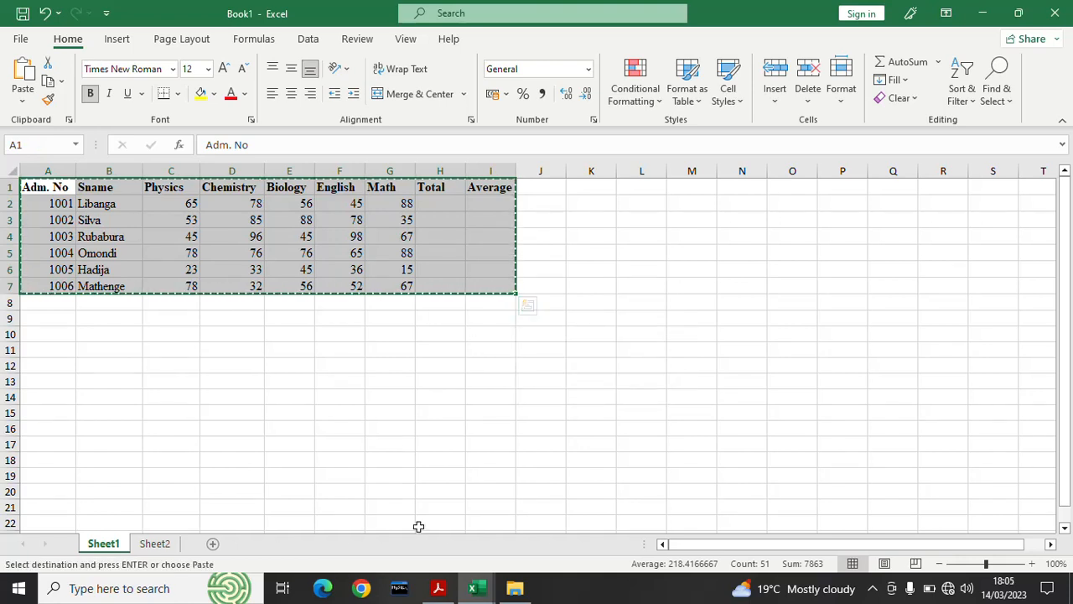
{"action": "left_click", "coordinate": [473, 587]}
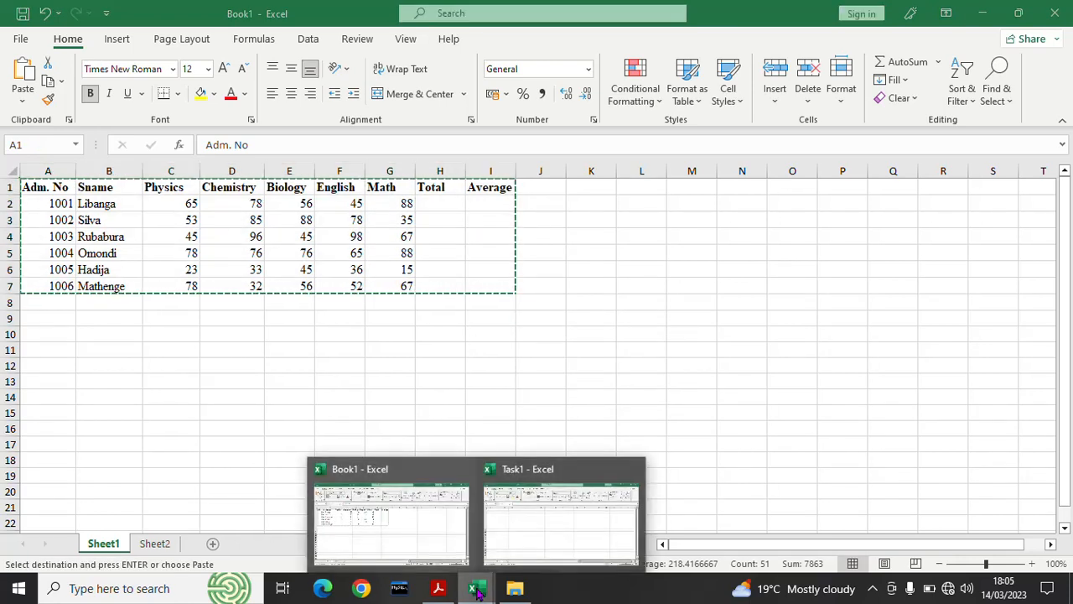
{"action": "left_click", "coordinate": [538, 530]}
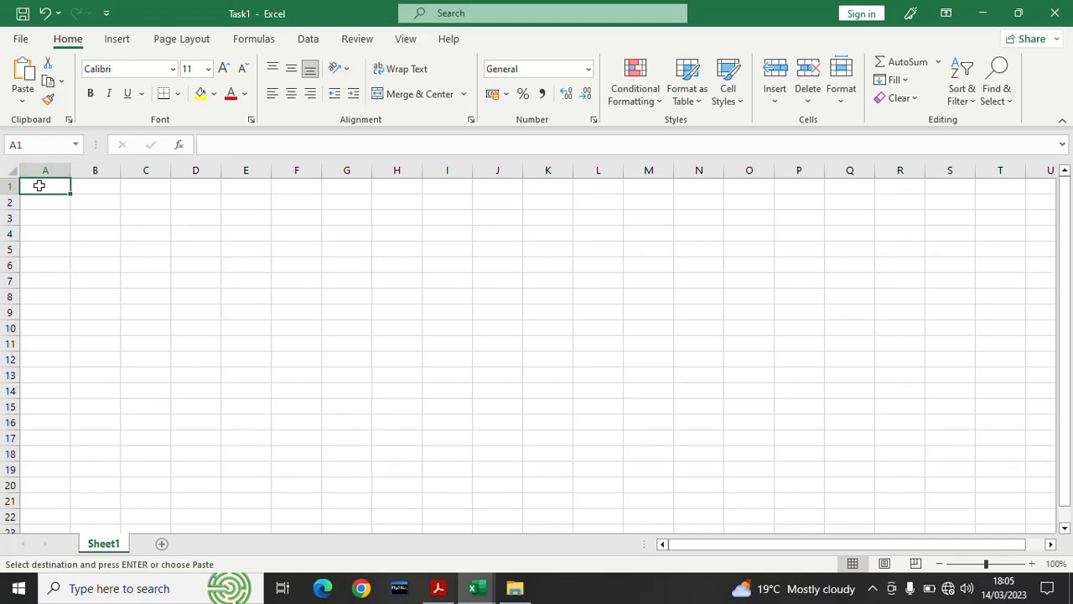
Step: Paste the copied marks table into Sheet1 of Task1, starting at cell A1
{"action": "key", "text": "ctrl+v"}
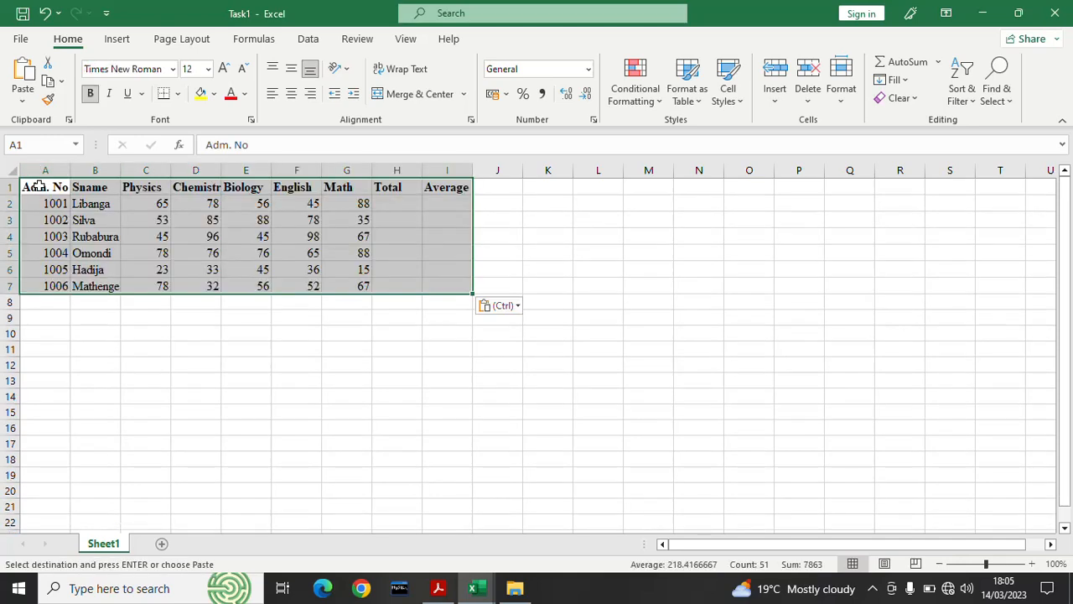
{"action": "left_click", "coordinate": [232, 382]}
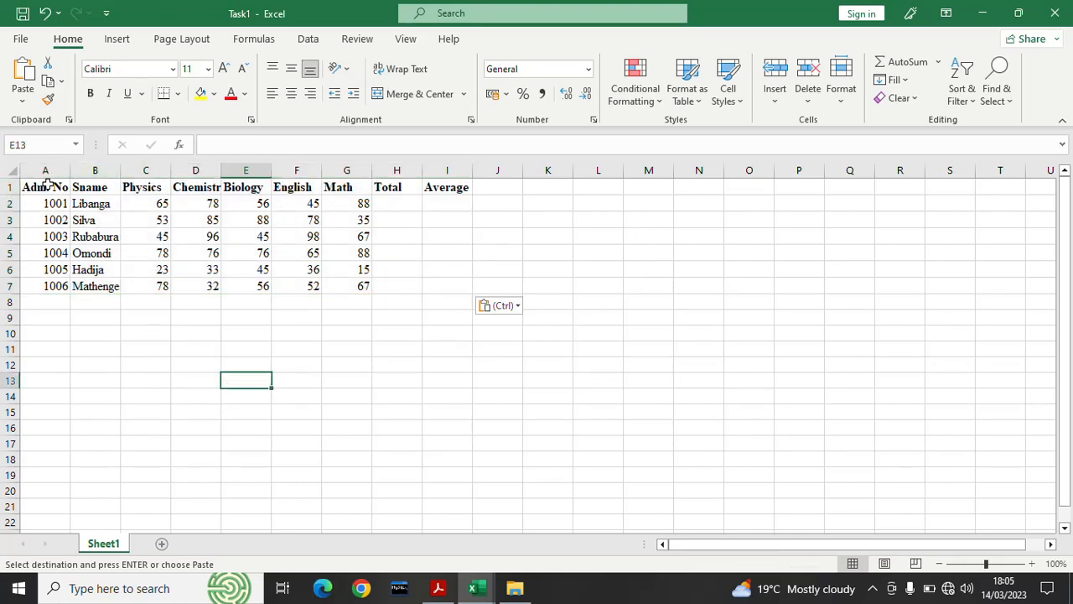
{"action": "key", "text": "ctrl"}
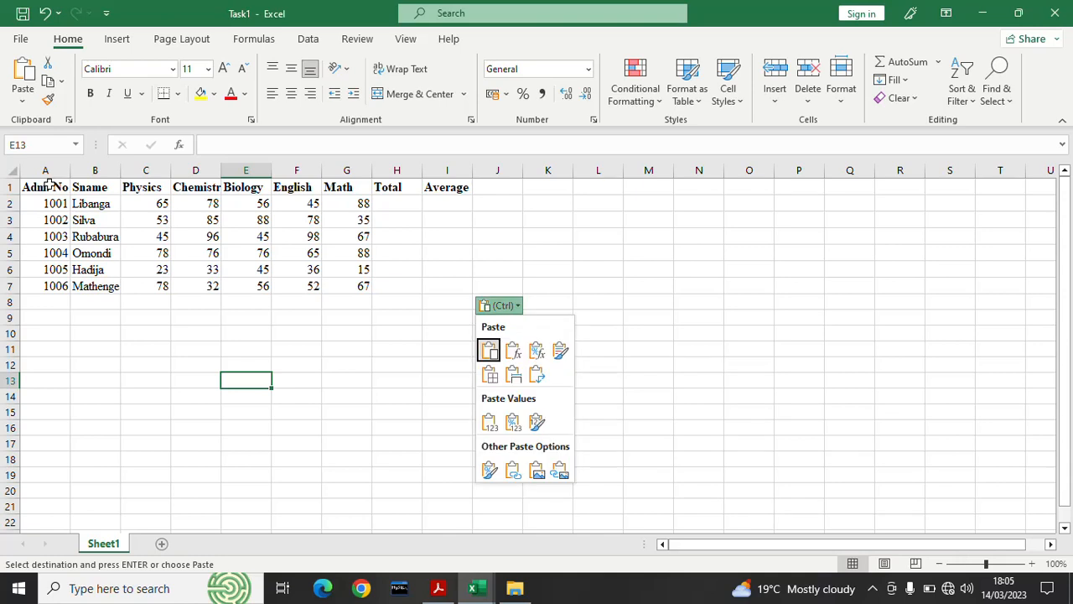
{"action": "key", "text": "ctrl"}
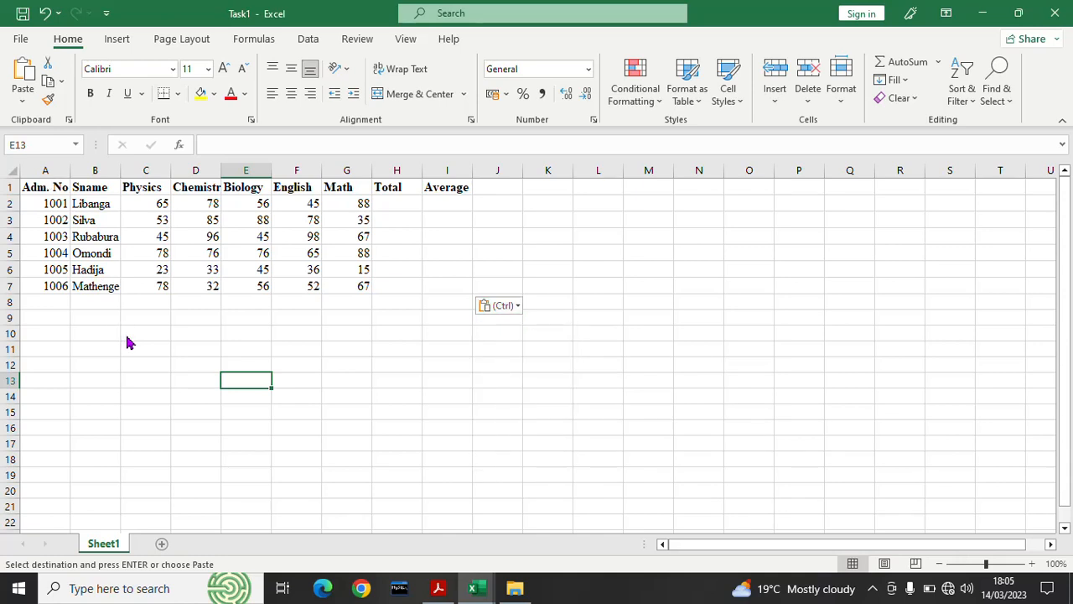
Step: Undo the paste of the marks table in Task1 and select cell A1 again
{"action": "key", "text": "ctrl+z"}
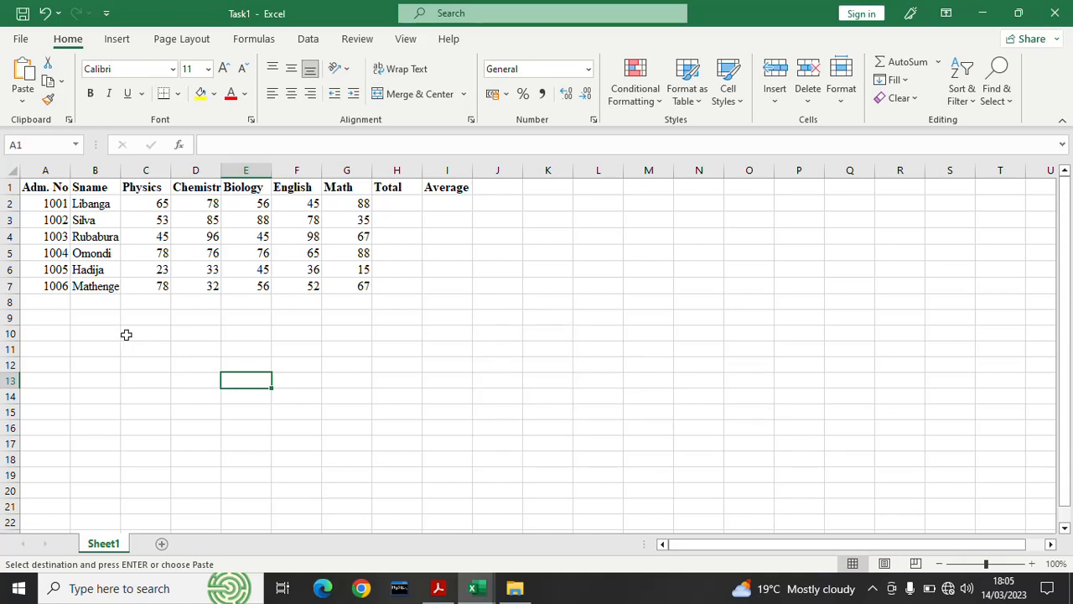
{"action": "key", "text": "ctrl+z"}
{"action": "left_click", "coordinate": [209, 338]}
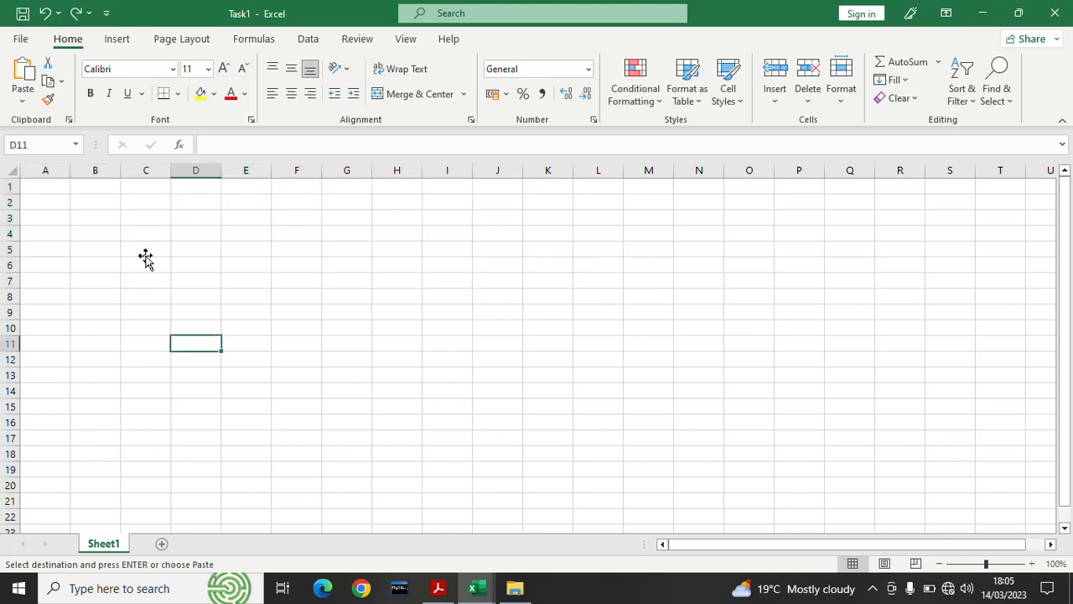
{"action": "left_click", "coordinate": [40, 187]}
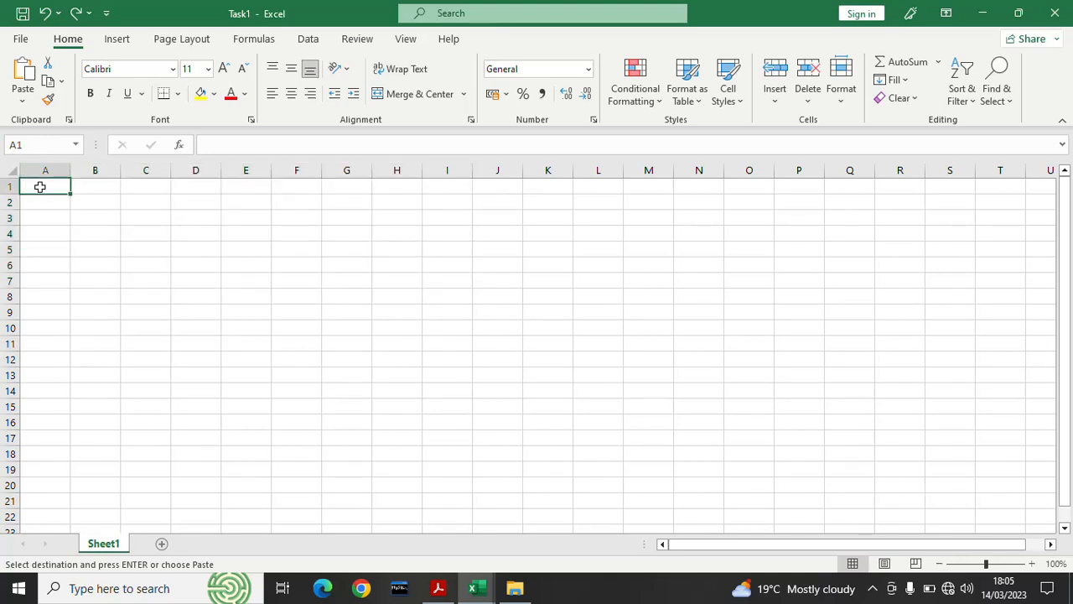
Step: Paste the copied marks table as values only into Sheet1 of Task1, starting at cell A1
{"action": "right_click", "coordinate": [40, 187]}
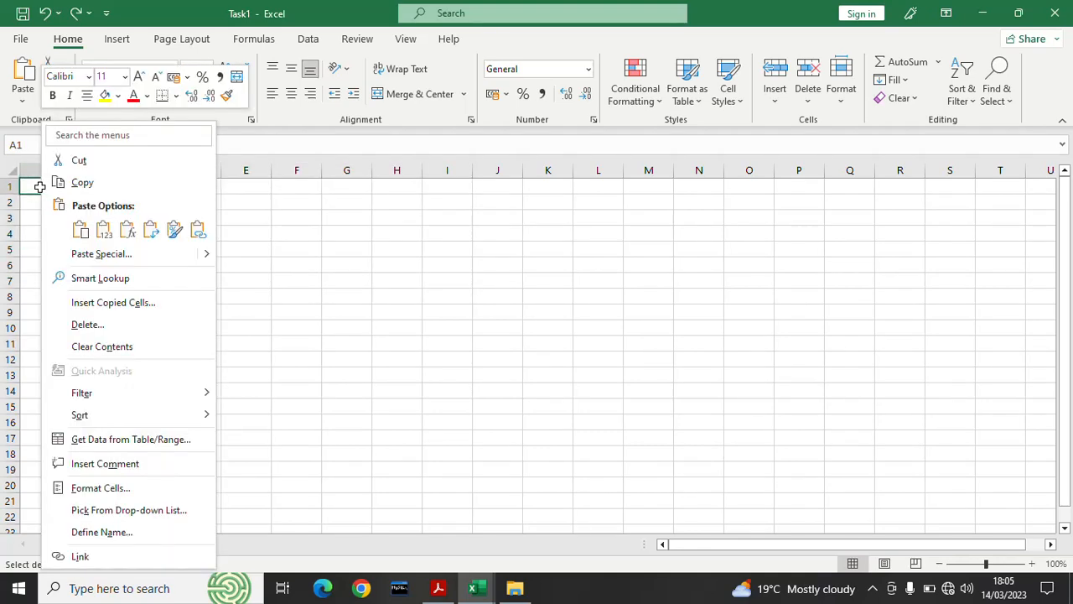
{"action": "left_click", "coordinate": [79, 230]}
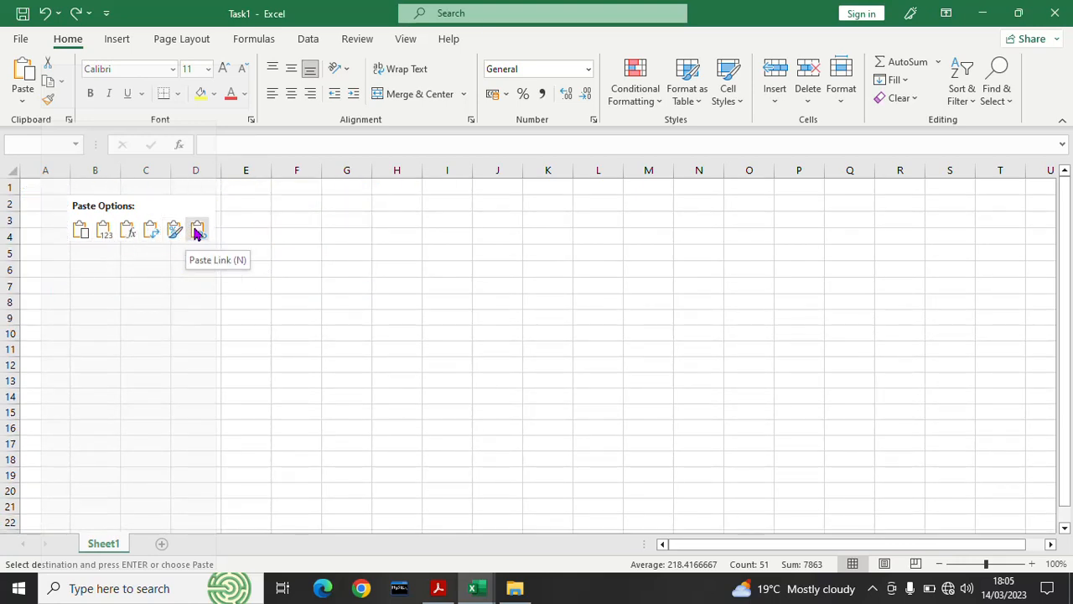
{"action": "left_click", "coordinate": [104, 234]}
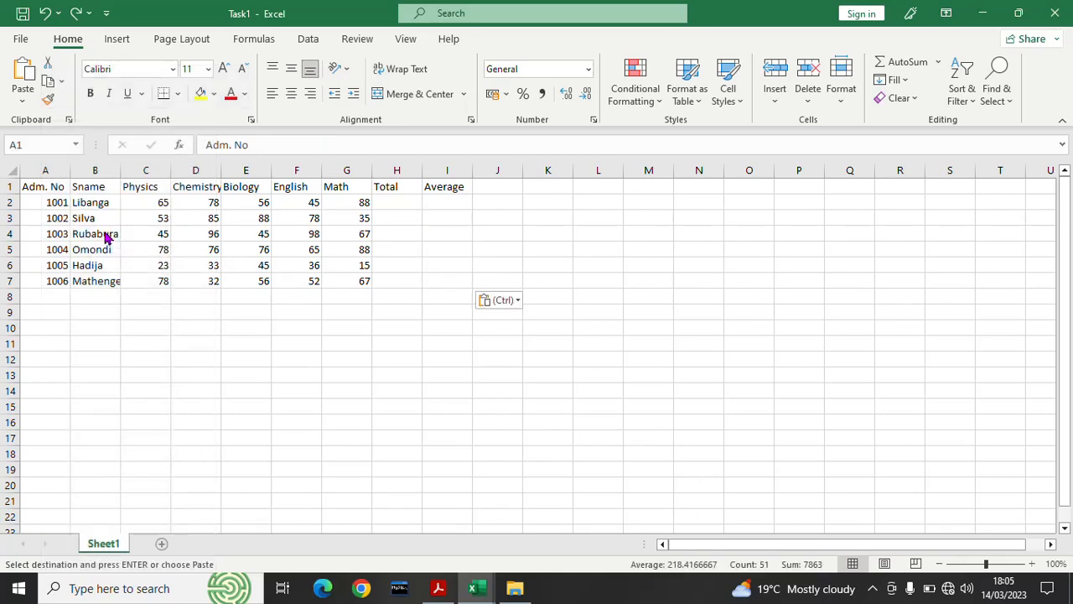
{"action": "left_click", "coordinate": [265, 404]}
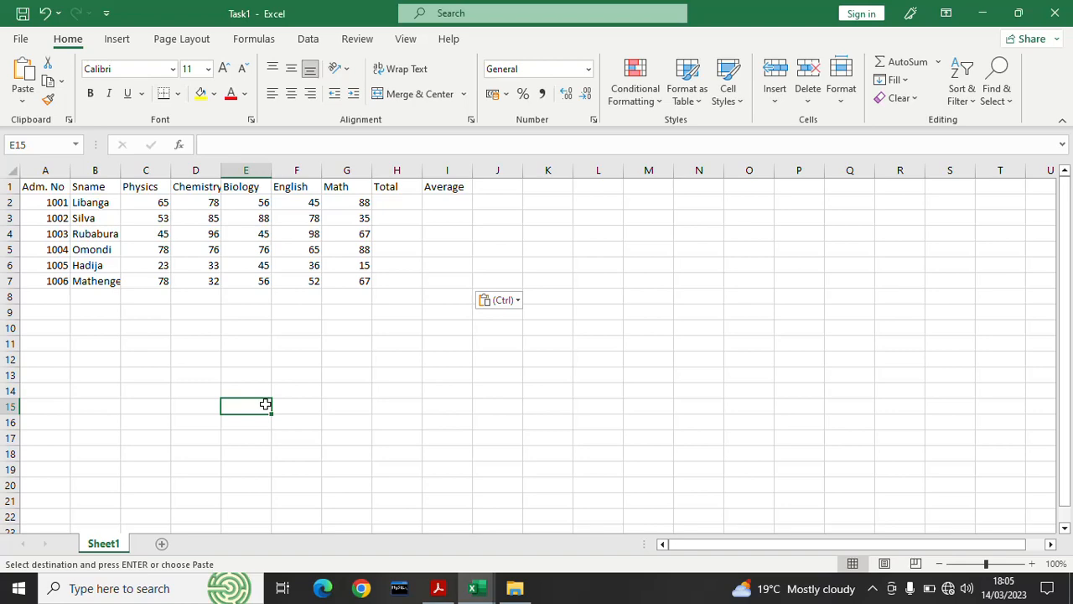
Step: Close the Book1 workbook without saving its changes, keeping Task1 open
{"action": "left_click", "coordinate": [437, 588]}
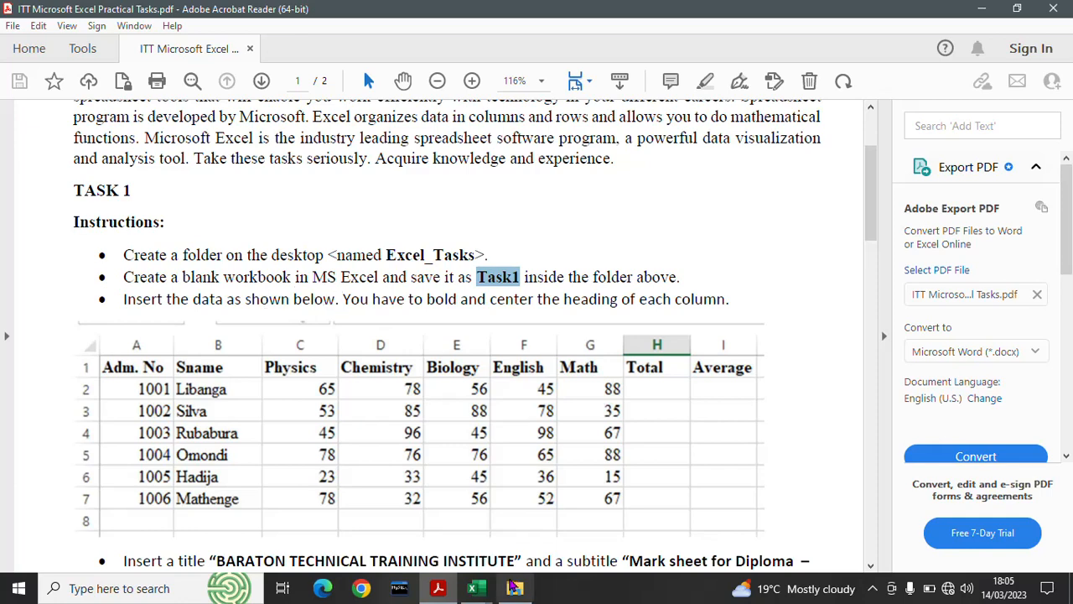
{"action": "mouse_move", "coordinate": [476, 589]}
{"action": "mouse_move", "coordinate": [520, 541]}
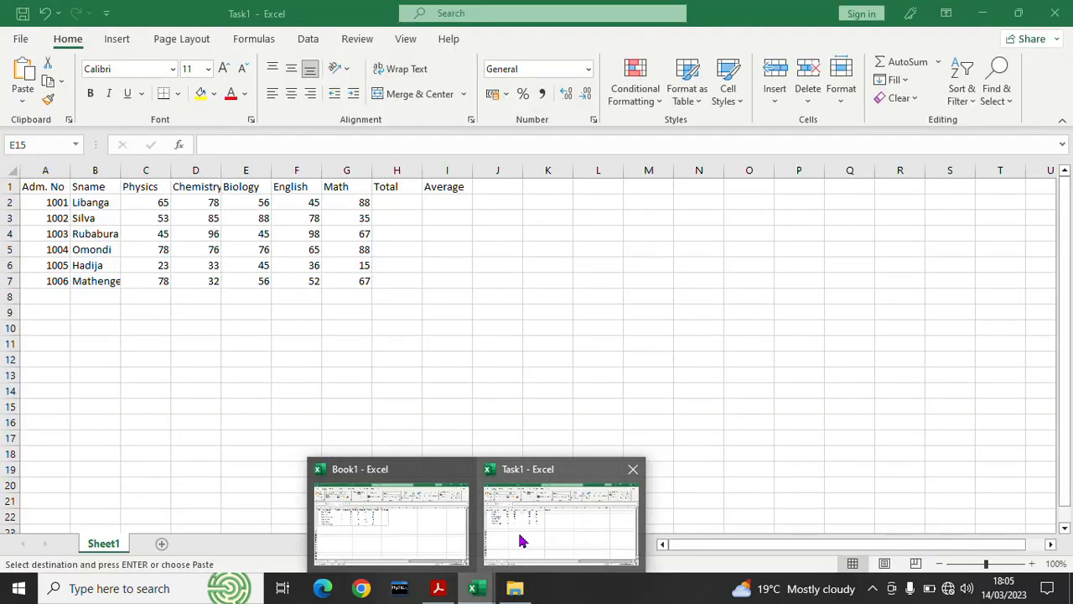
{"action": "mouse_move", "coordinate": [463, 470]}
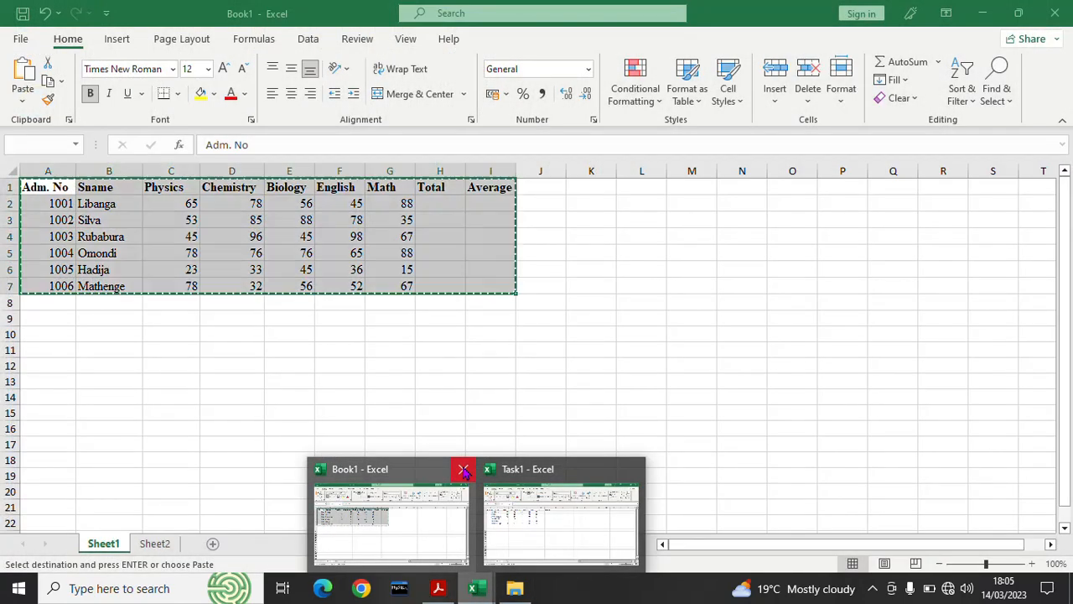
{"action": "left_click", "coordinate": [464, 471]}
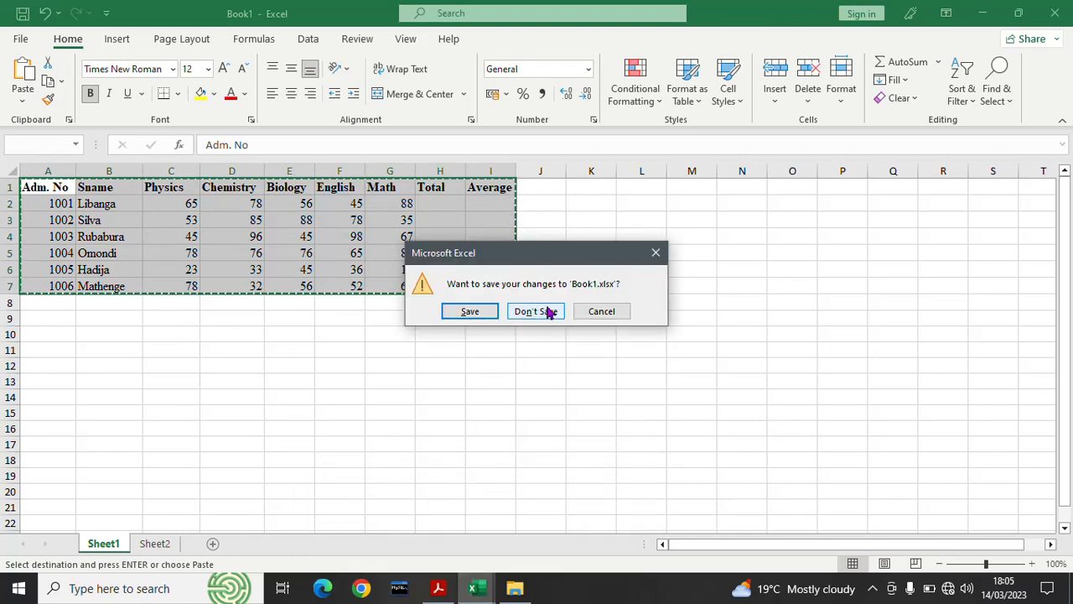
{"action": "left_click", "coordinate": [549, 312]}
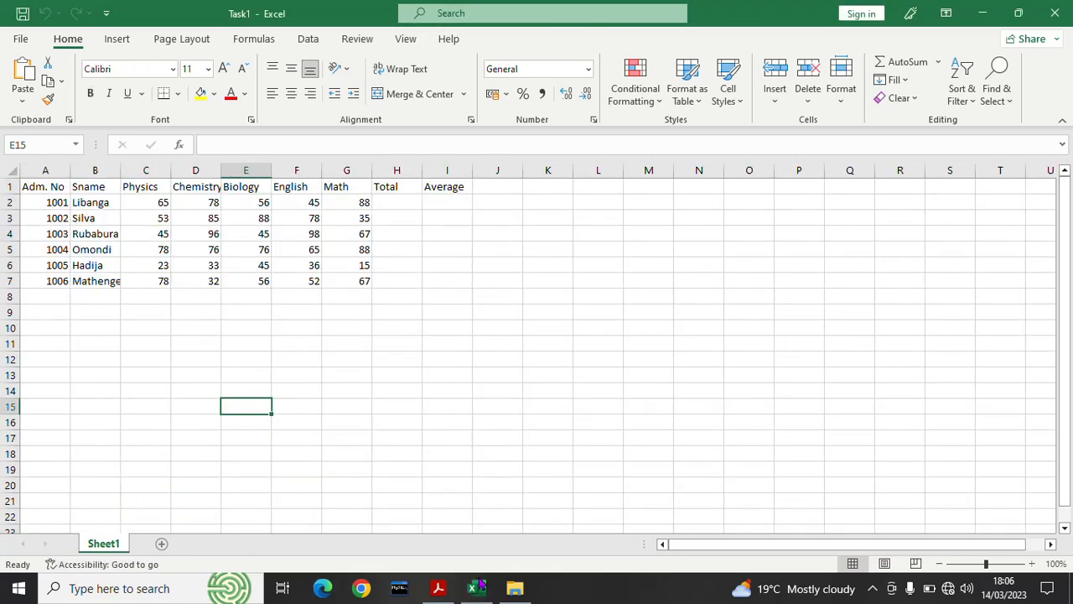
Step: Review the PDF instruction about formatting the column headings and return to the Task1 workbook
{"action": "left_click", "coordinate": [438, 587]}
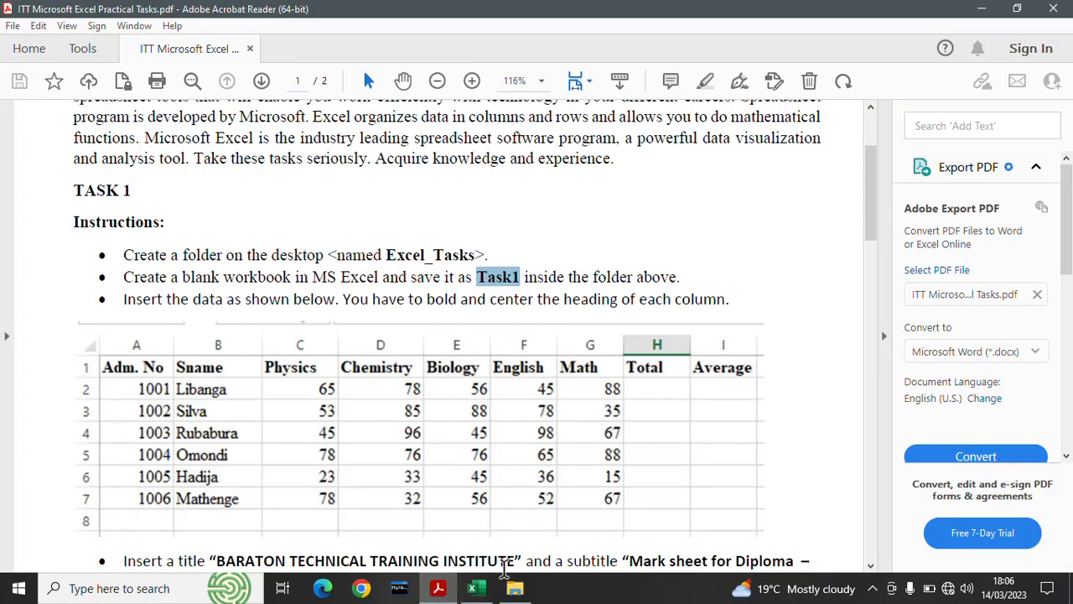
{"action": "left_click", "coordinate": [472, 588]}
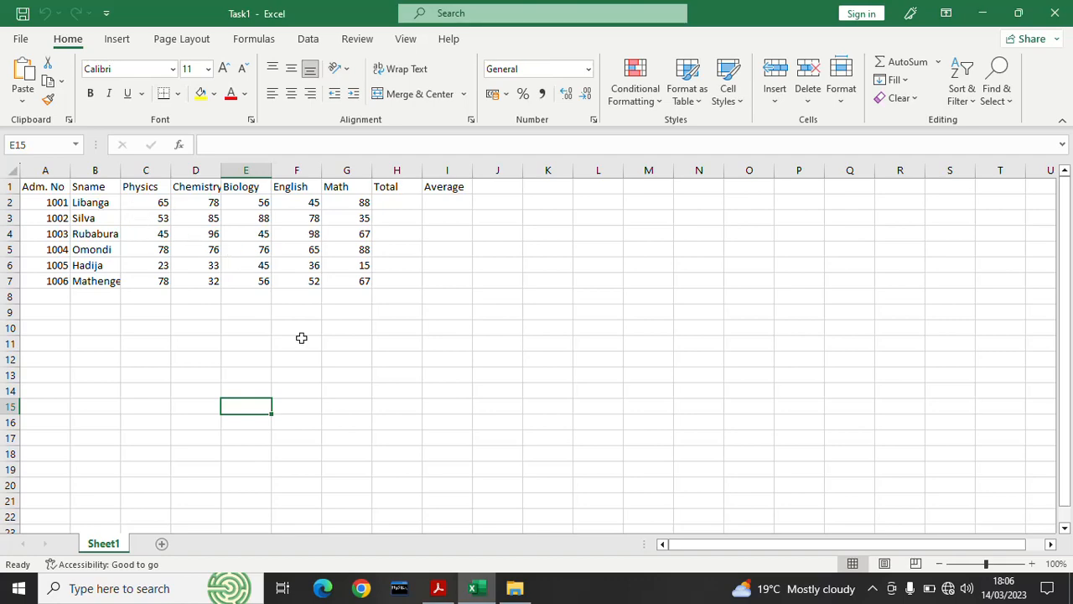
{"action": "left_click", "coordinate": [438, 587]}
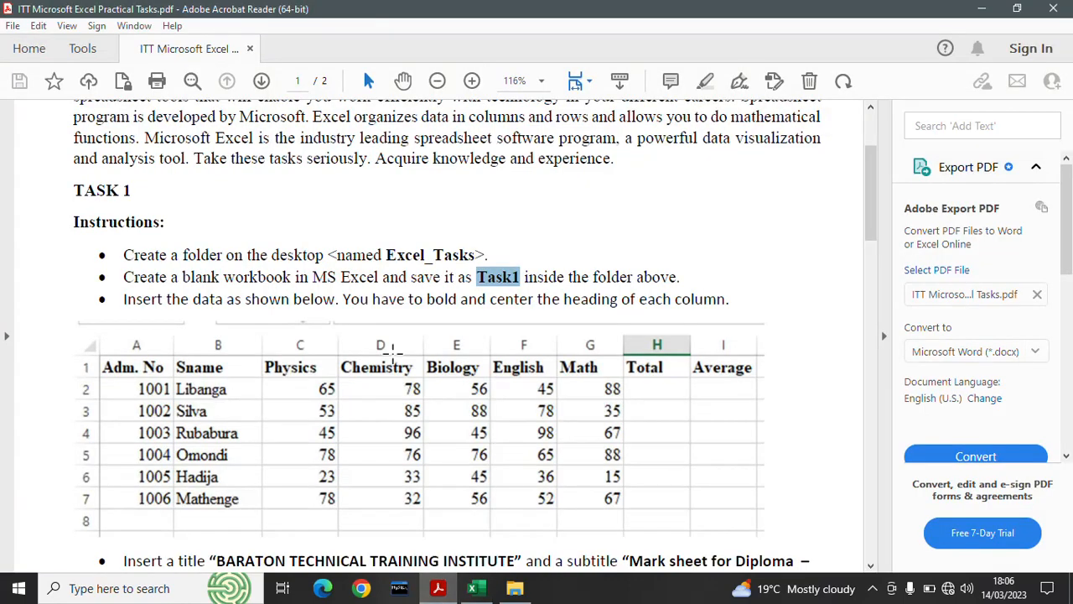
{"action": "left_click_drag", "start_coordinate": [342, 298], "coordinate": [728, 311]}
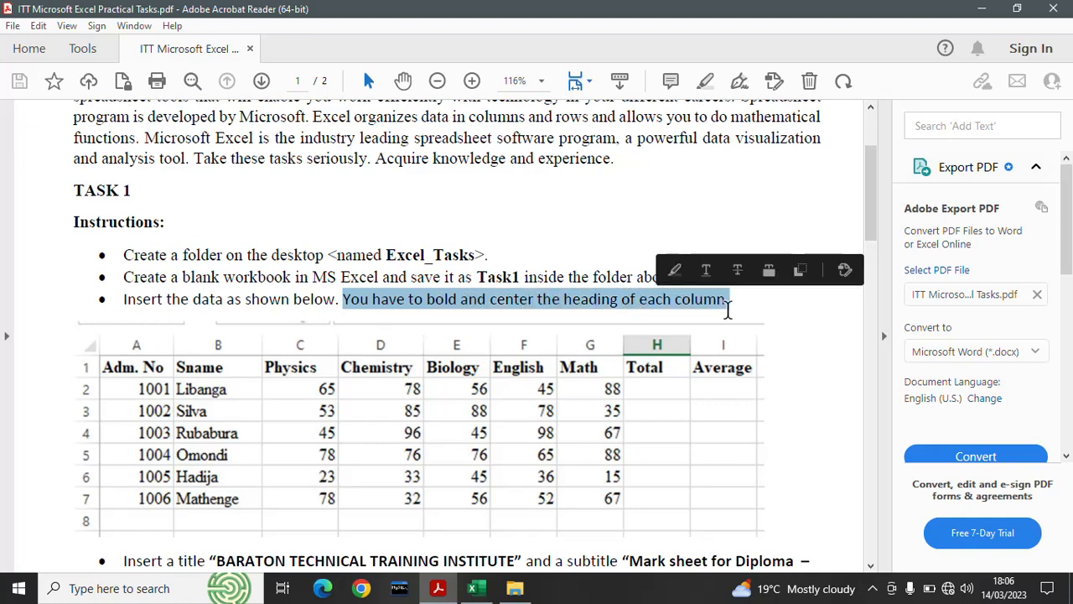
{"action": "left_click", "coordinate": [472, 588]}
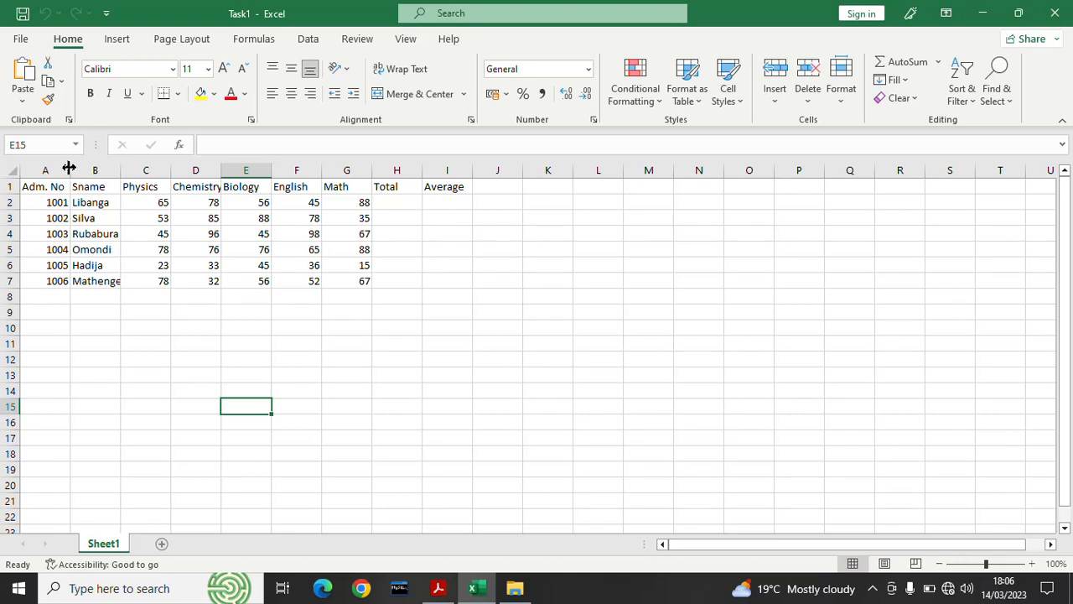
Step: Widen columns A and D slightly and column B to about 10.43 so their contents fit
{"action": "left_click_drag", "start_coordinate": [68, 169], "coordinate": [75, 169]}
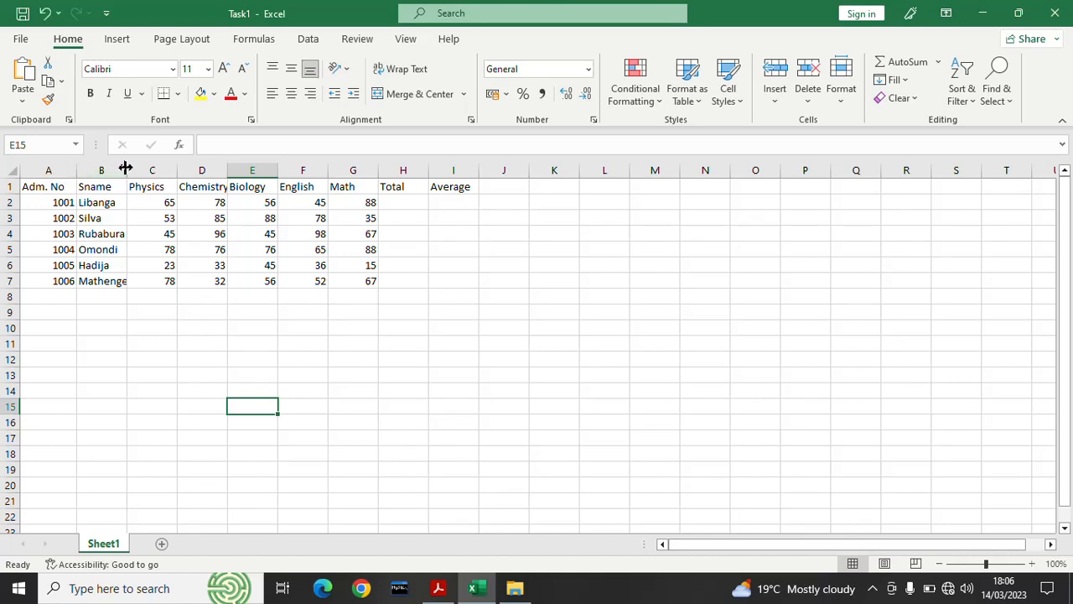
{"action": "left_click_drag", "start_coordinate": [125, 168], "coordinate": [128, 167]}
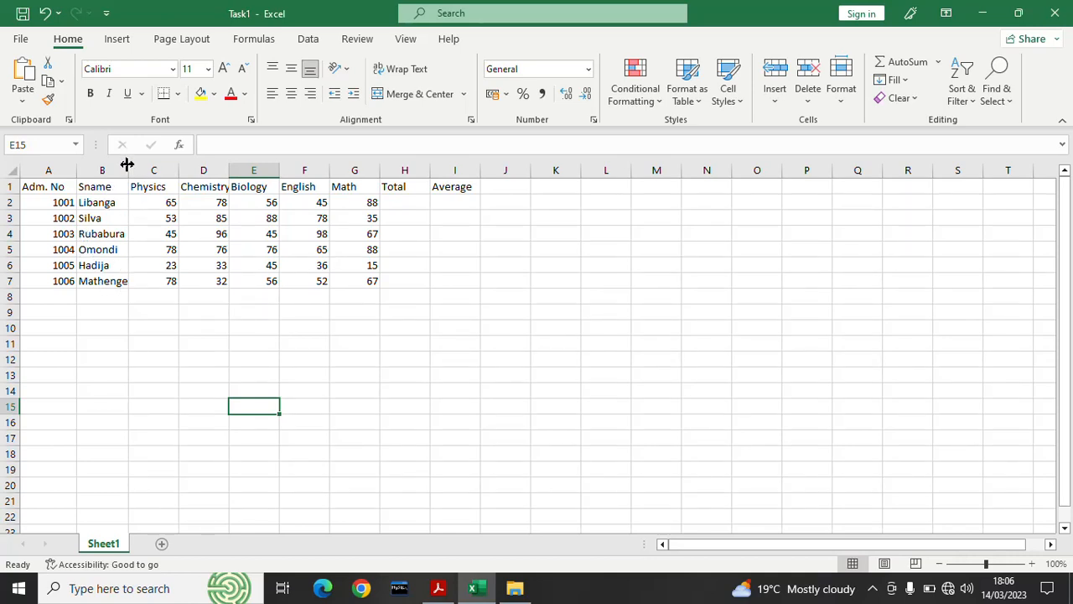
{"action": "left_click_drag", "start_coordinate": [127, 171], "coordinate": [137, 174]}
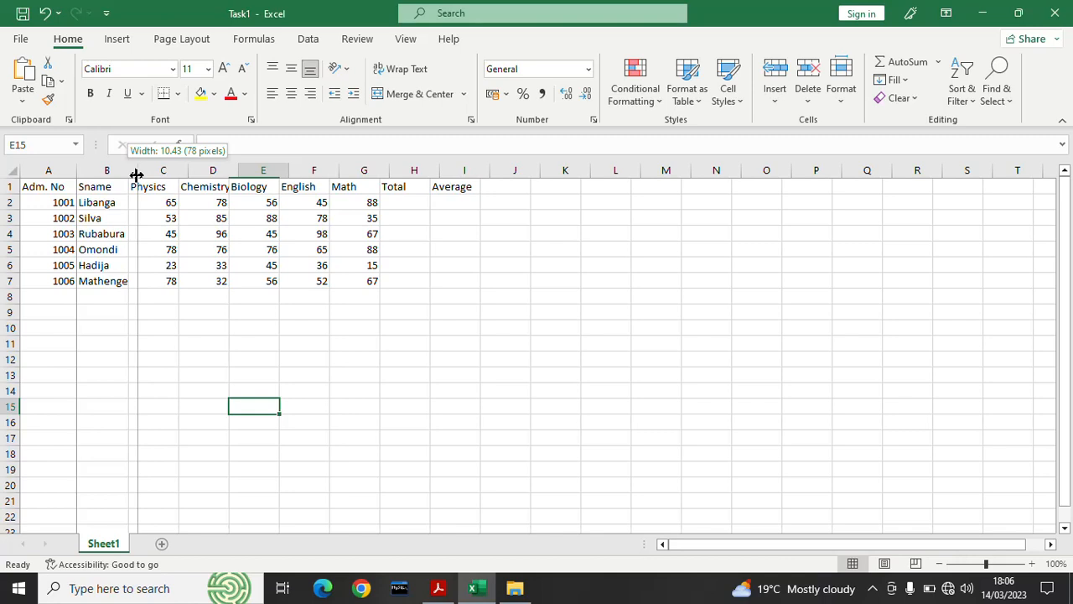
{"action": "left_click_drag", "start_coordinate": [136, 174], "coordinate": [136, 174]}
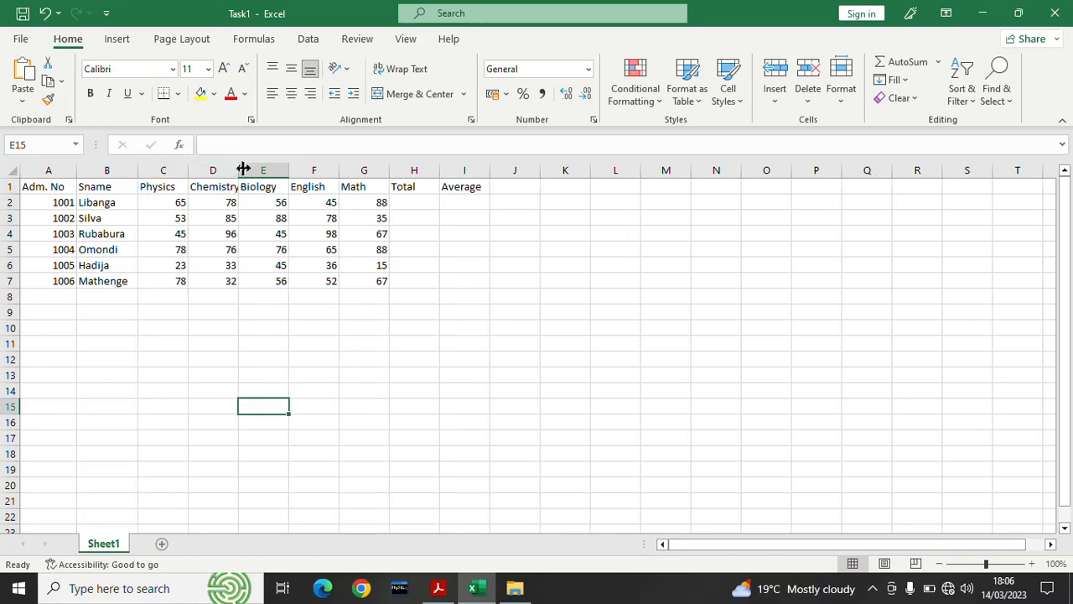
{"action": "left_click_drag", "start_coordinate": [237, 170], "coordinate": [251, 170]}
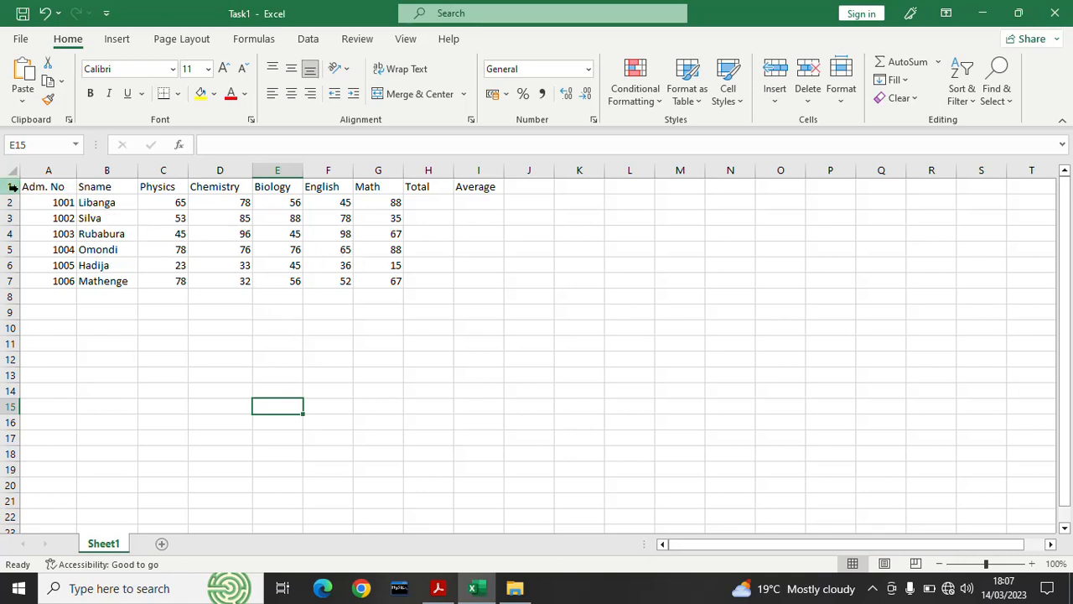
Step: Make the column headings in A1:I1 bold and center them
{"action": "left_click", "coordinate": [46, 186]}
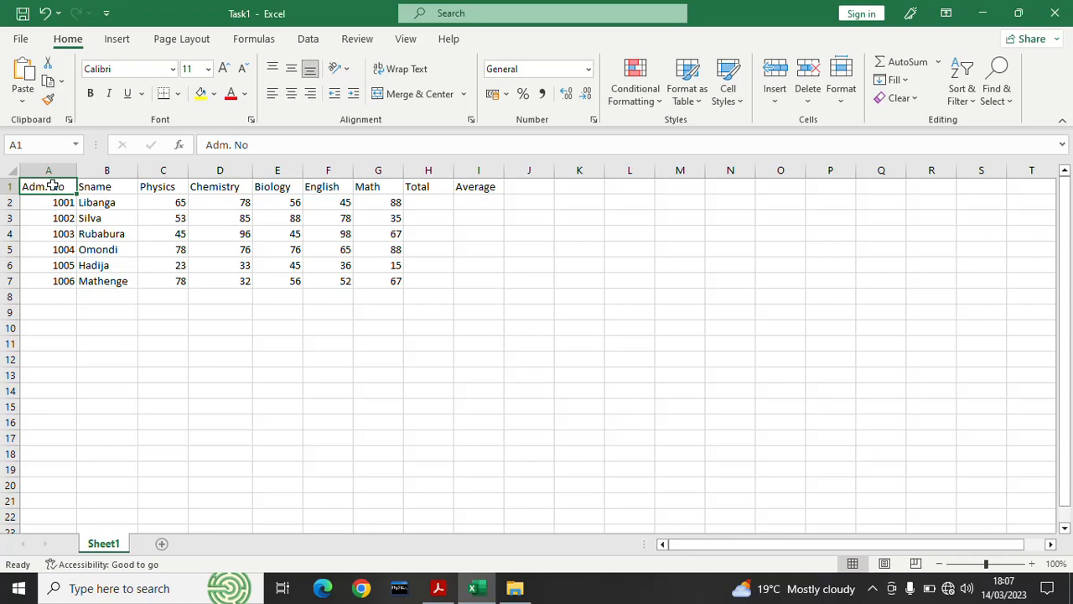
{"action": "left_click_drag", "start_coordinate": [52, 185], "coordinate": [487, 185]}
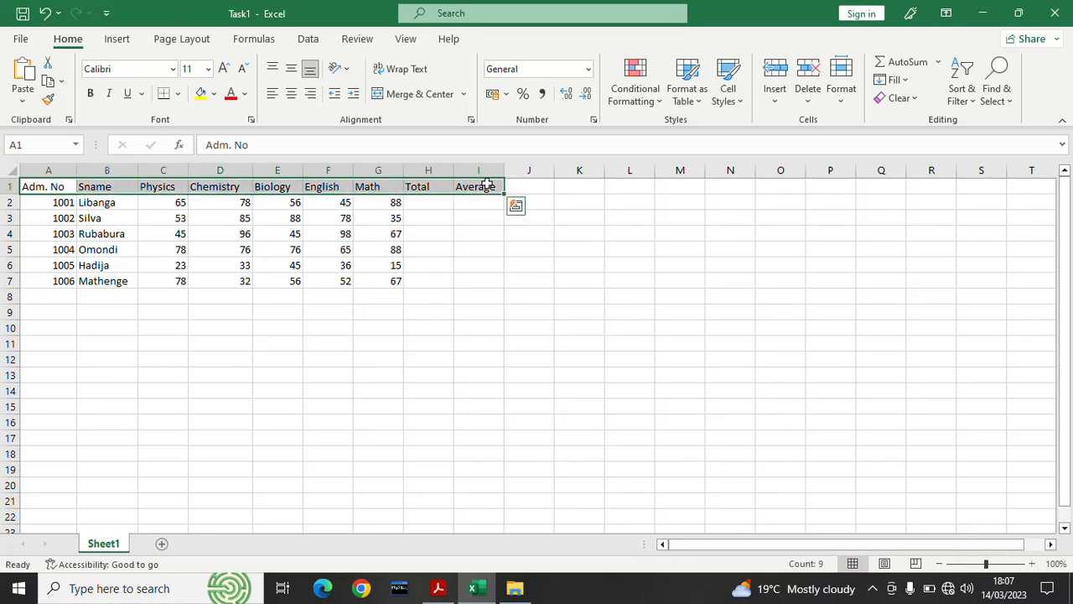
{"action": "left_click", "coordinate": [90, 94]}
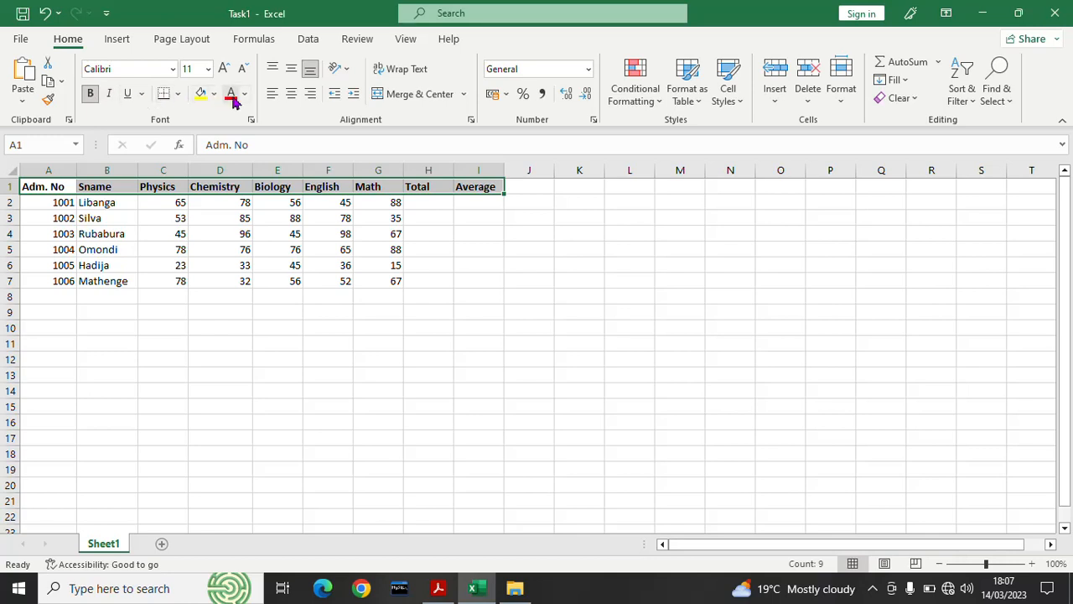
{"action": "left_click", "coordinate": [290, 94]}
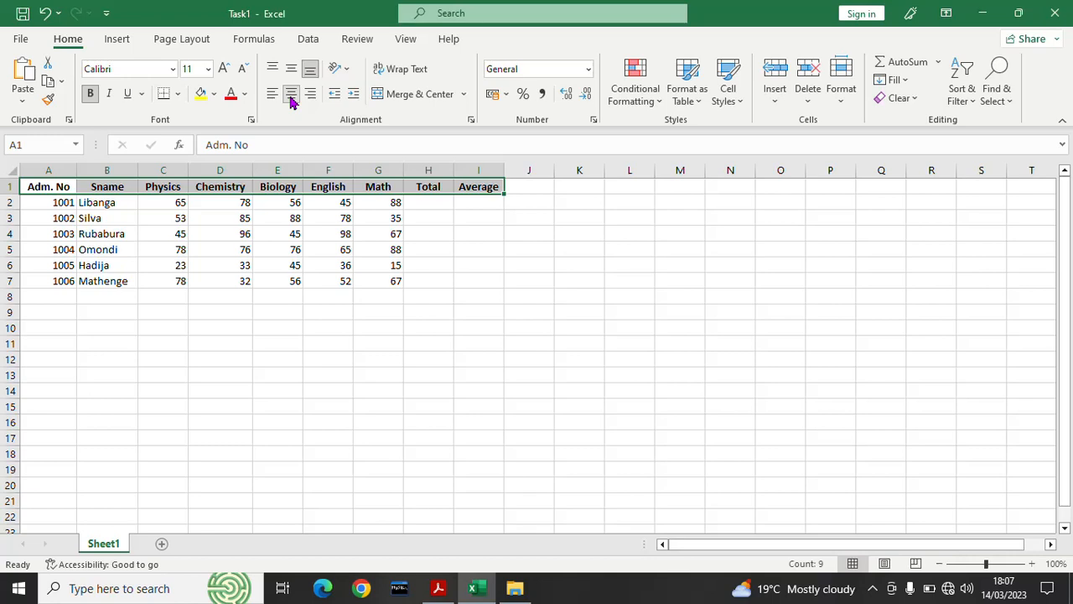
{"action": "left_click", "coordinate": [298, 343]}
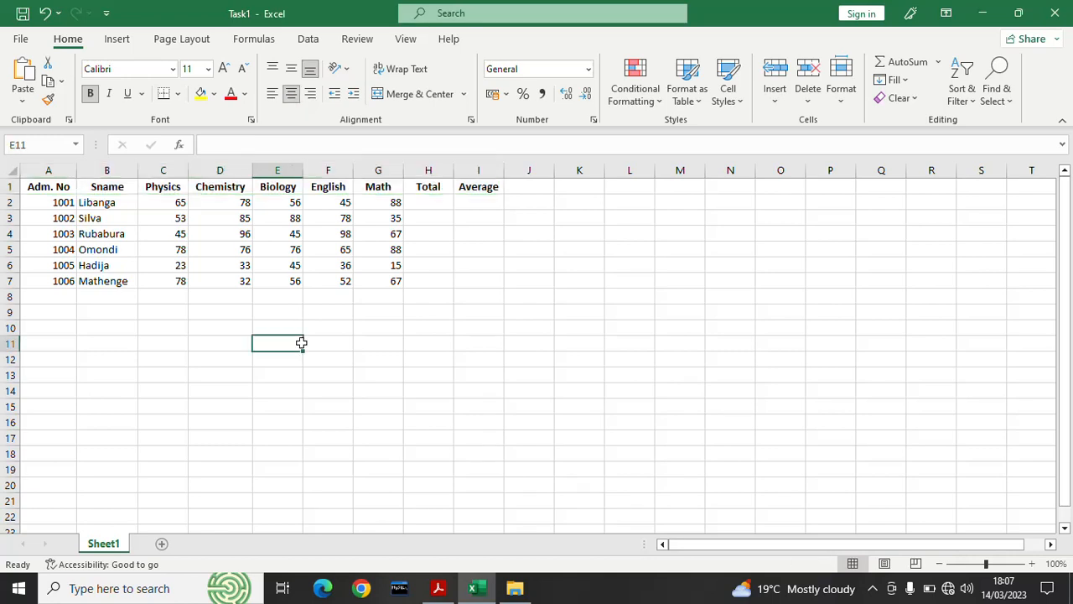
Step: Check the formatted headings in row 1 and save the Task1 workbook
{"action": "left_click", "coordinate": [44, 187]}
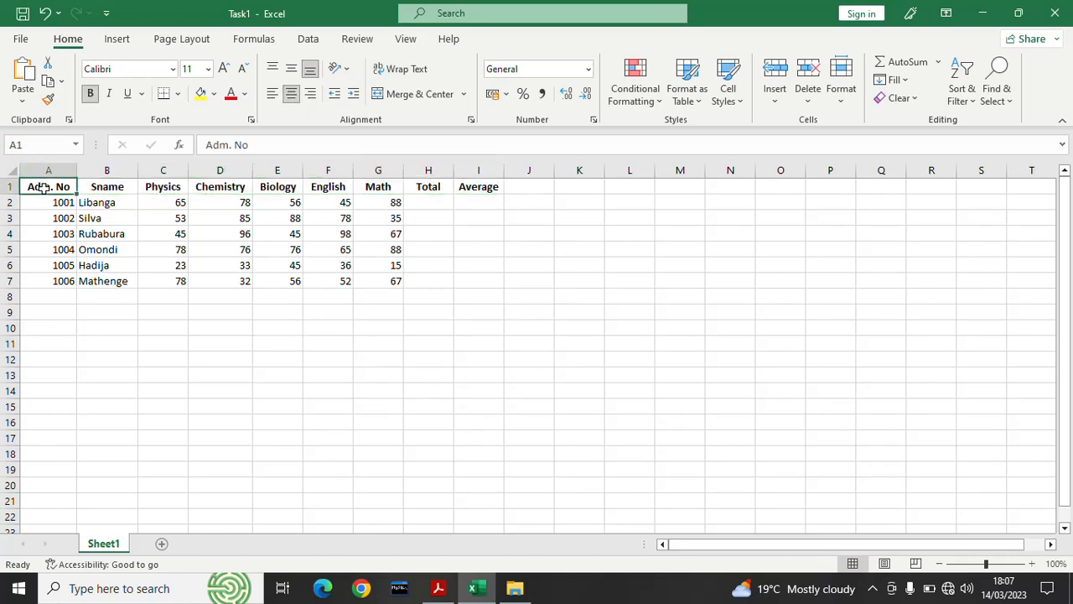
{"action": "left_click", "coordinate": [105, 187]}
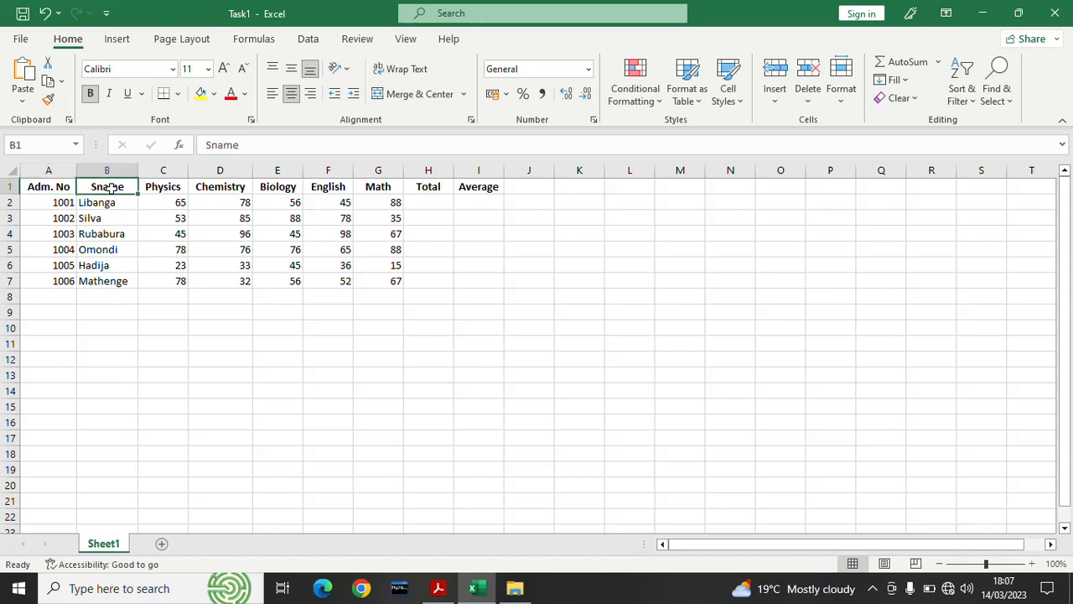
{"action": "left_click", "coordinate": [164, 187]}
{"action": "left_click", "coordinate": [421, 421]}
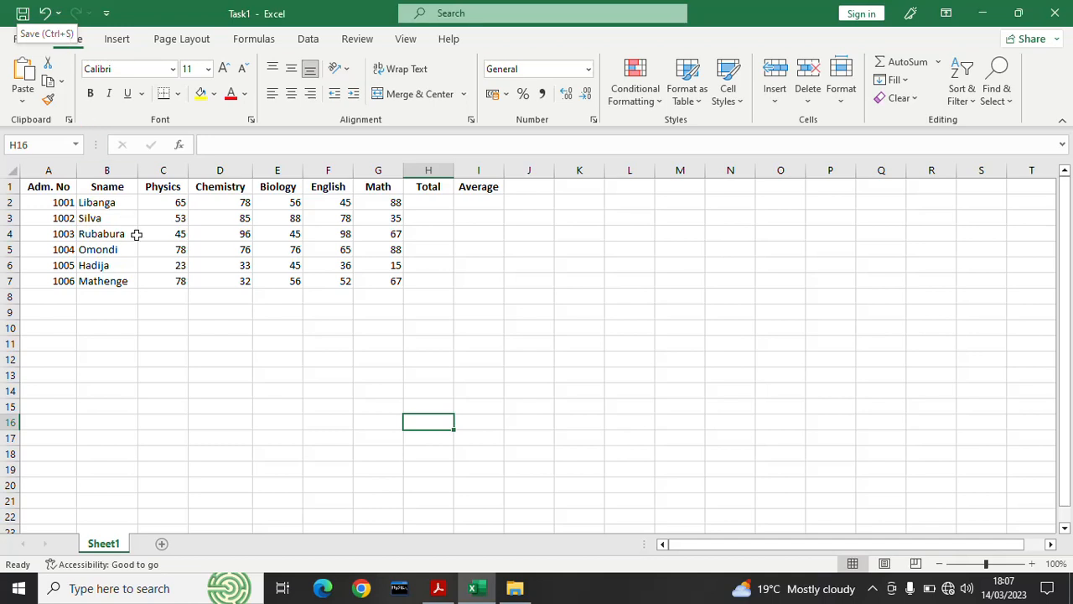
{"action": "left_click", "coordinate": [24, 18]}
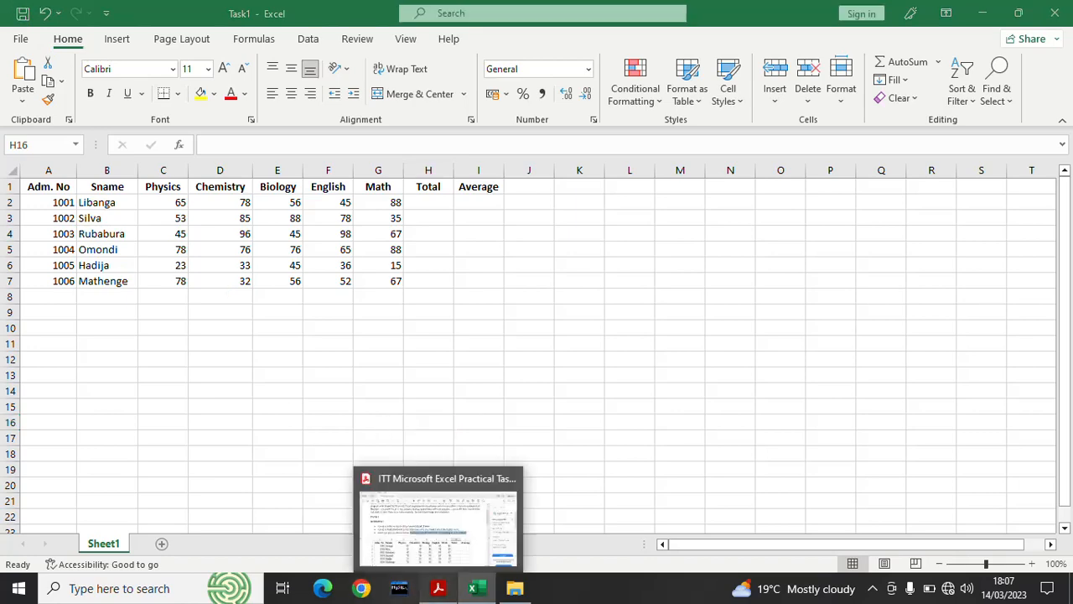
Step: Copy the title "BARATON TECHNICAL TRAINING INSTITUTE" from the next instruction in the PDF and return to the Task1 workbook
{"action": "left_click", "coordinate": [437, 588]}
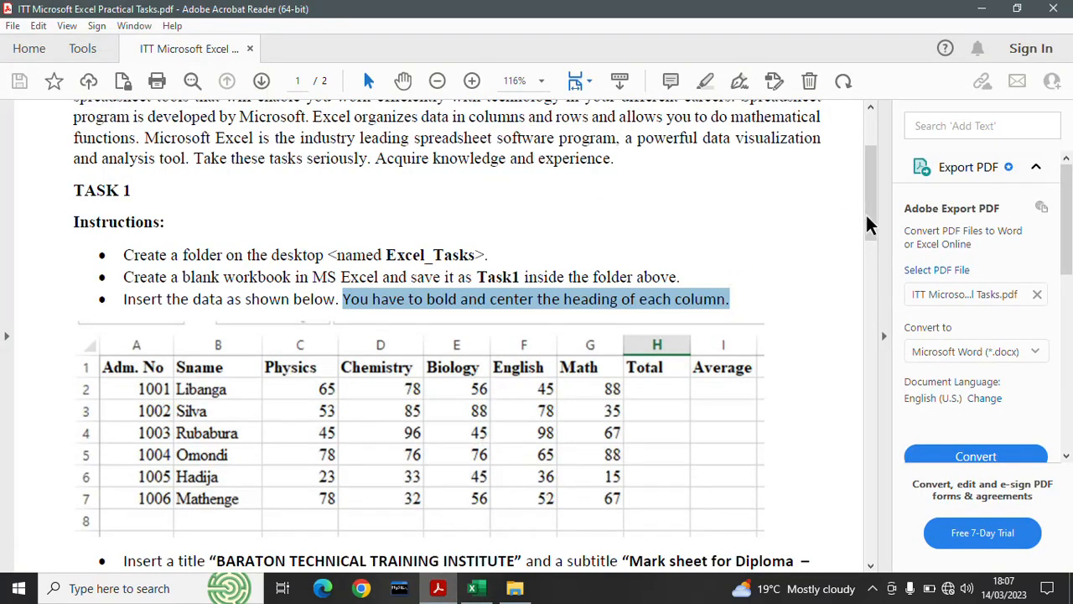
{"action": "left_click_drag", "start_coordinate": [868, 224], "coordinate": [877, 262]}
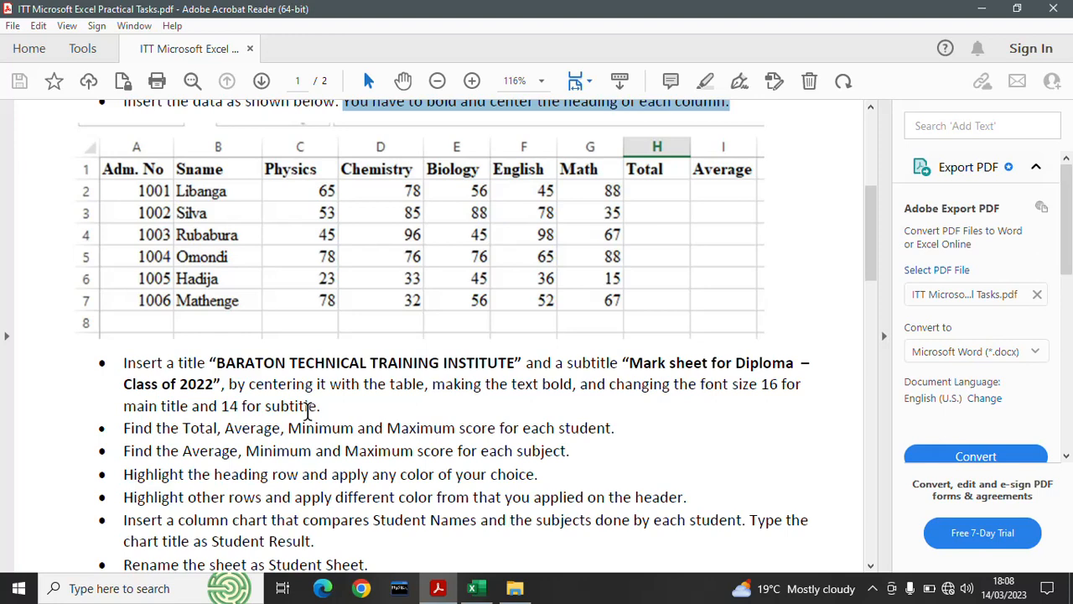
{"action": "left_click_drag", "start_coordinate": [215, 362], "coordinate": [491, 367]}
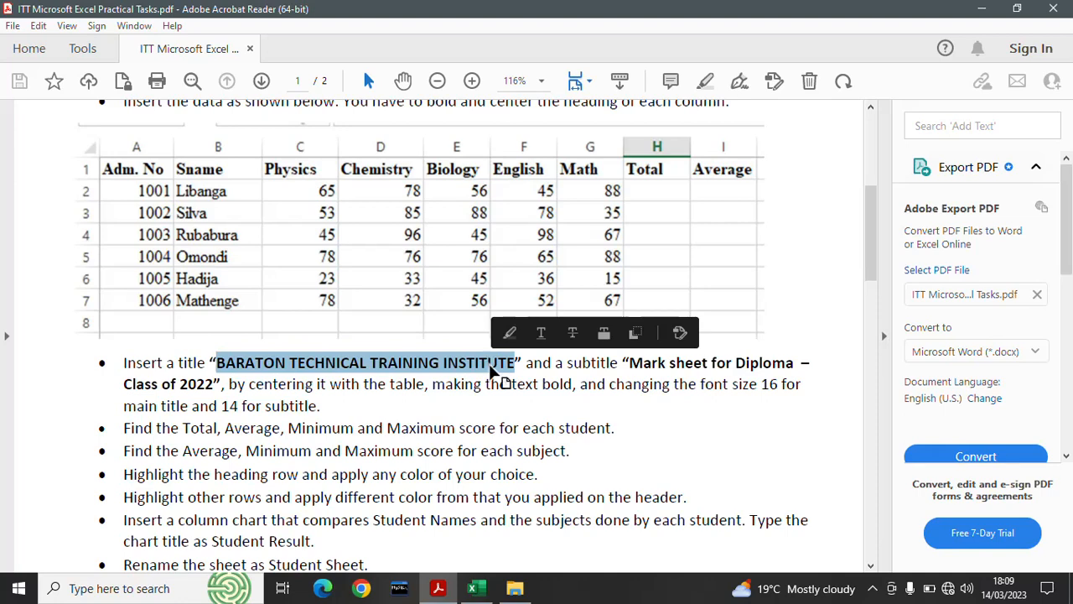
{"action": "left_click", "coordinate": [491, 369]}
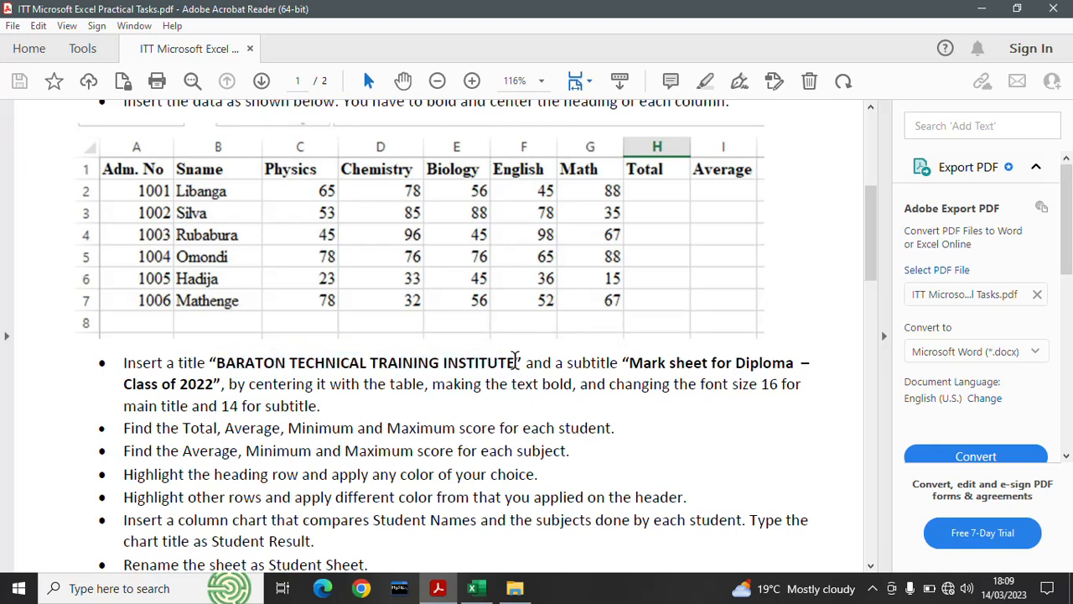
{"action": "left_click_drag", "start_coordinate": [518, 362], "coordinate": [475, 365]}
{"action": "left_click", "coordinate": [245, 363]}
{"action": "right_click", "coordinate": [477, 367]}
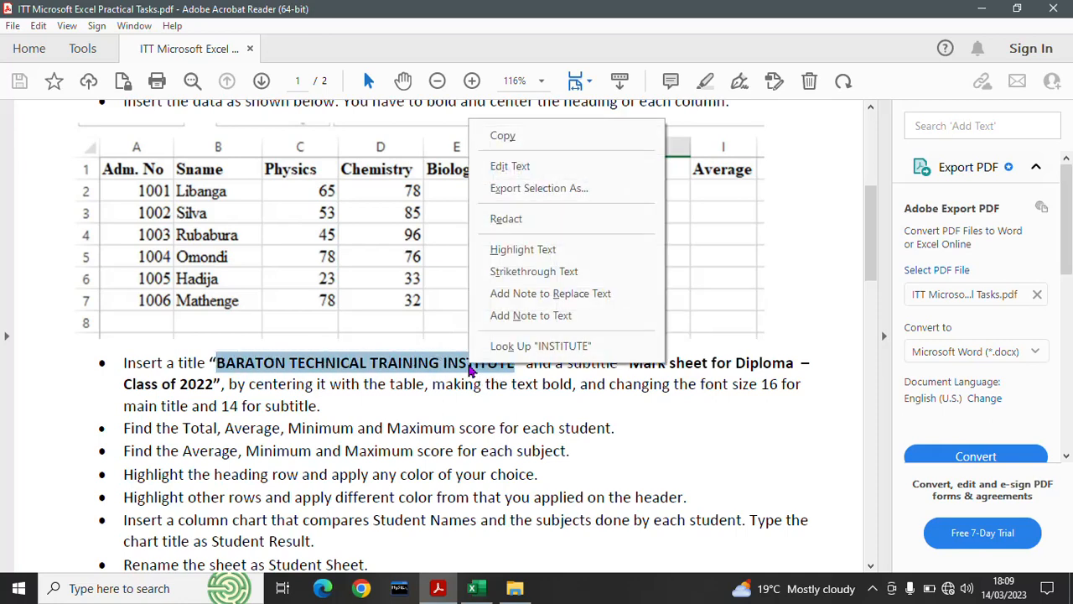
{"action": "left_click", "coordinate": [503, 135]}
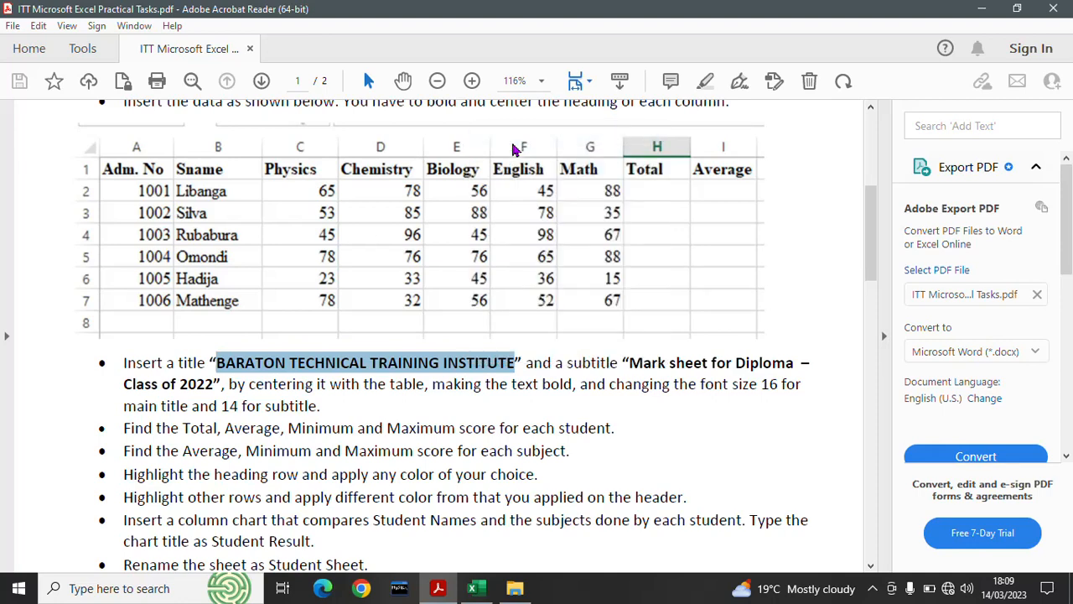
{"action": "left_click", "coordinate": [473, 590]}
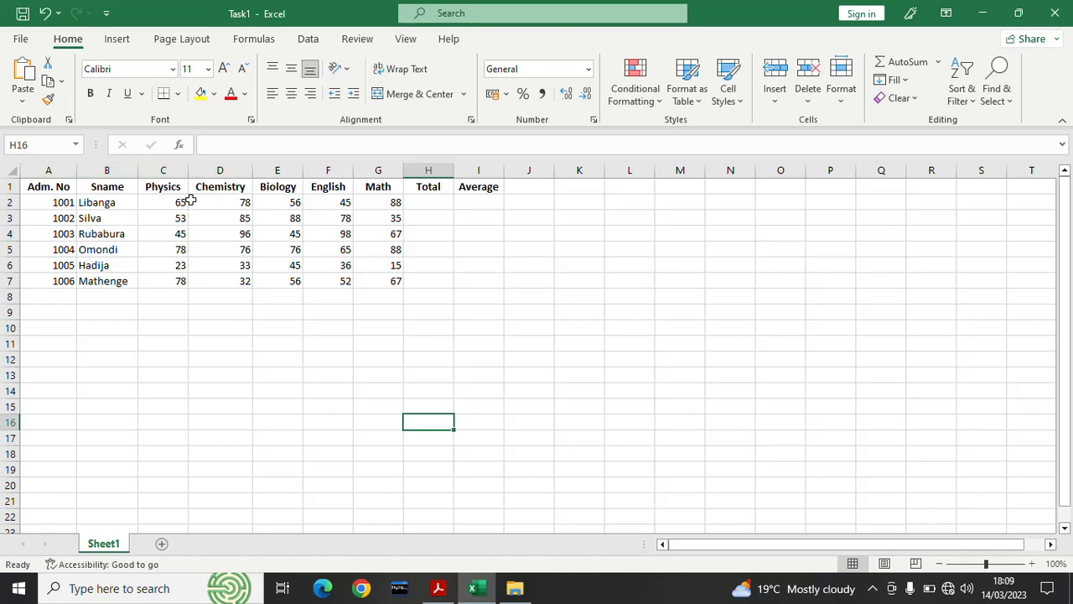
Step: Insert two blank sheet rows above the column headings of the marks table
{"action": "left_click", "coordinate": [10, 186]}
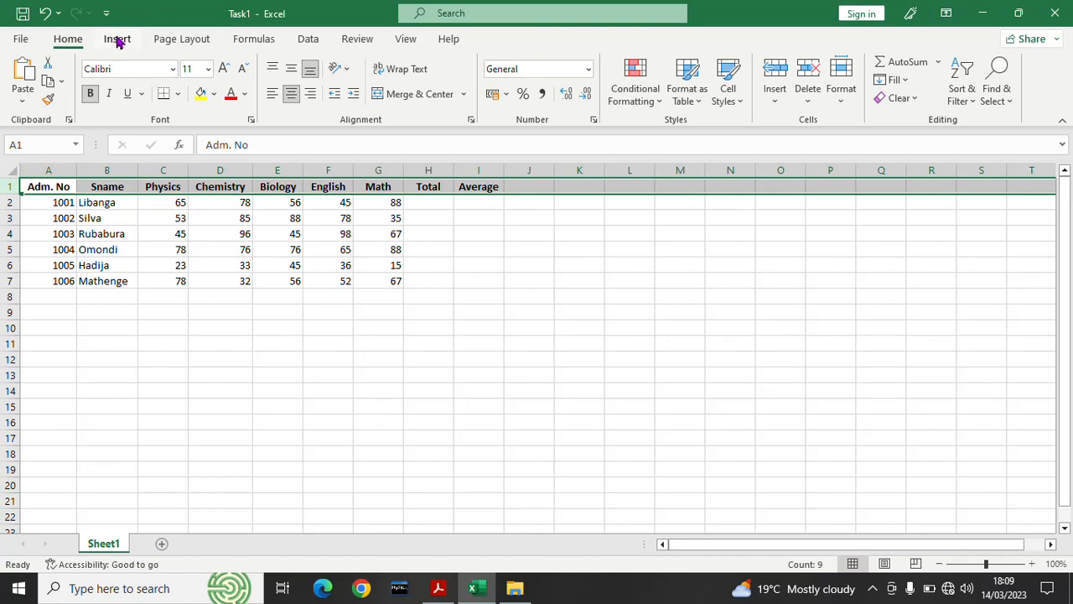
{"action": "left_click", "coordinate": [117, 40]}
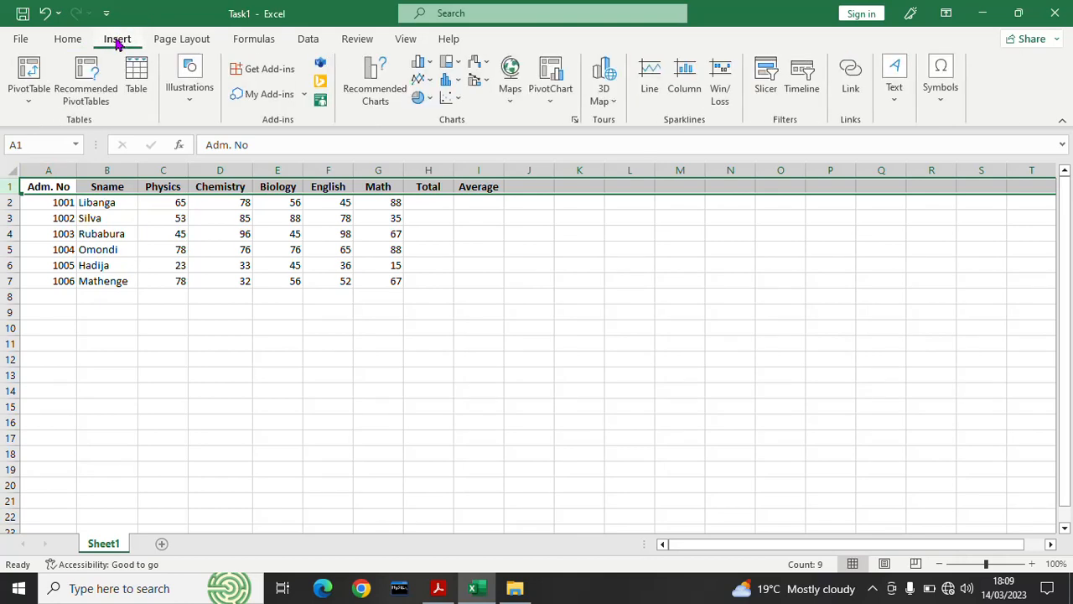
{"action": "left_click", "coordinate": [69, 42]}
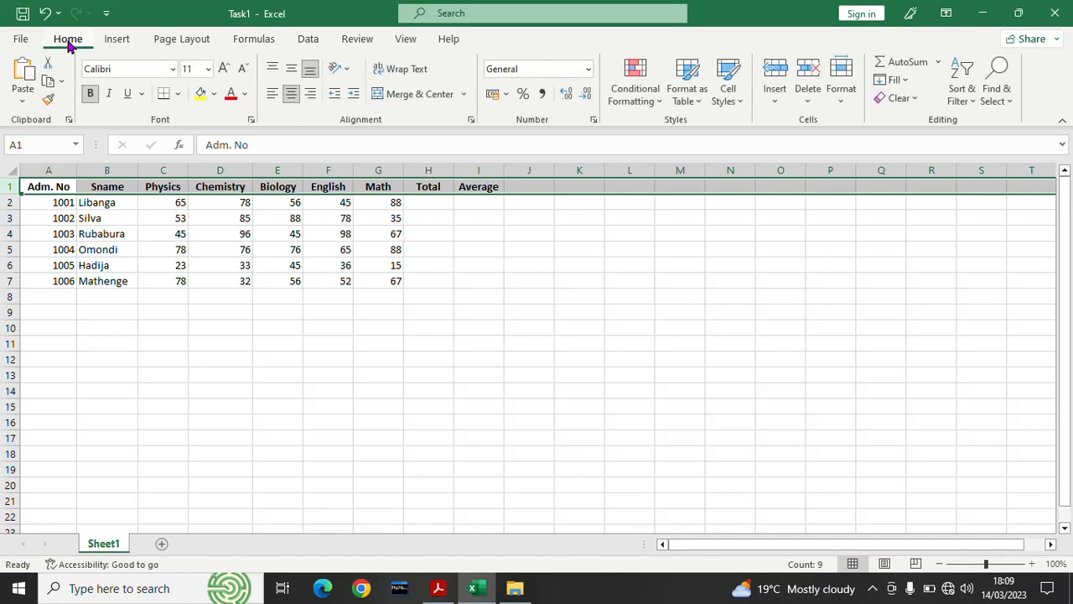
{"action": "left_click", "coordinate": [777, 102]}
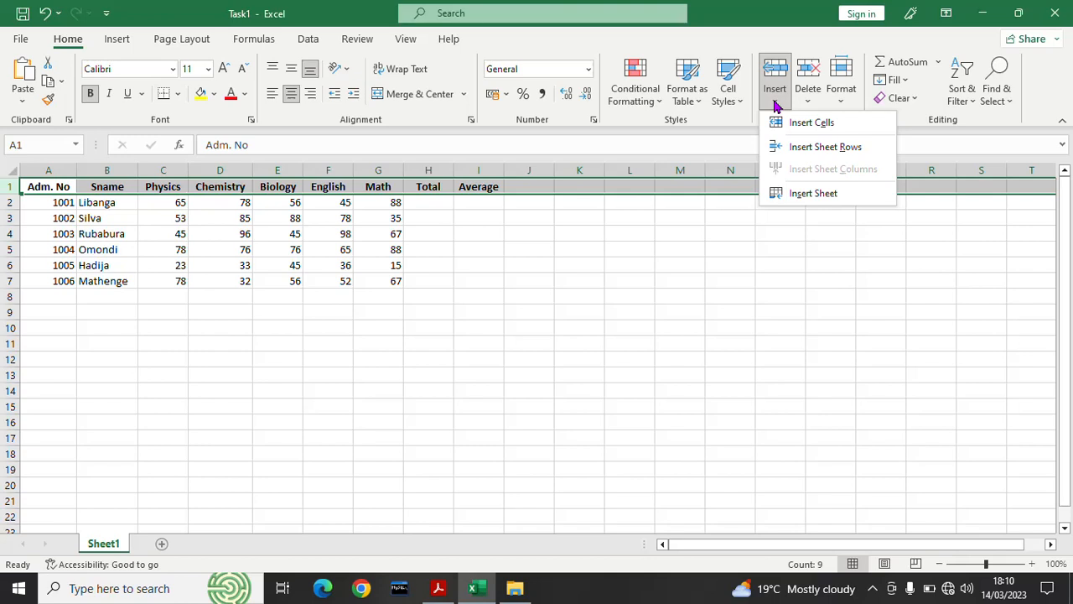
{"action": "left_click", "coordinate": [824, 148]}
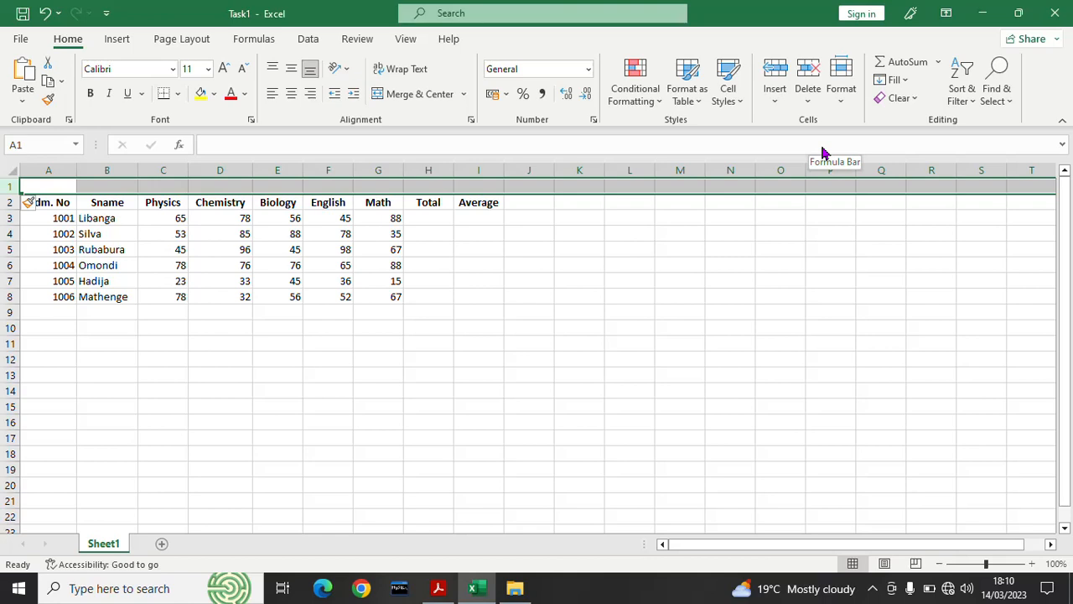
{"action": "left_click", "coordinate": [774, 98]}
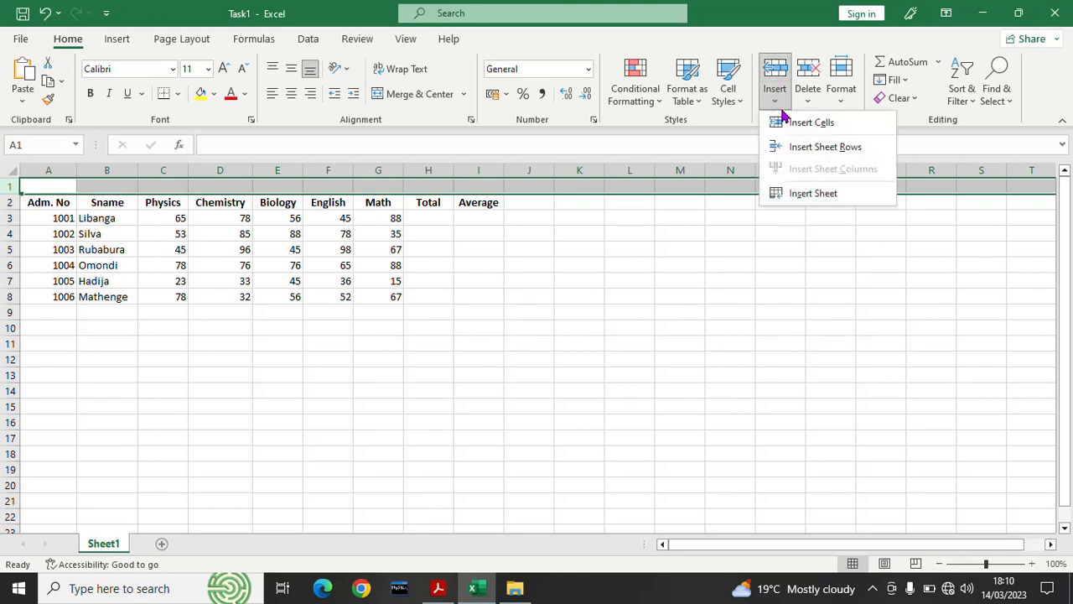
{"action": "left_click", "coordinate": [798, 148]}
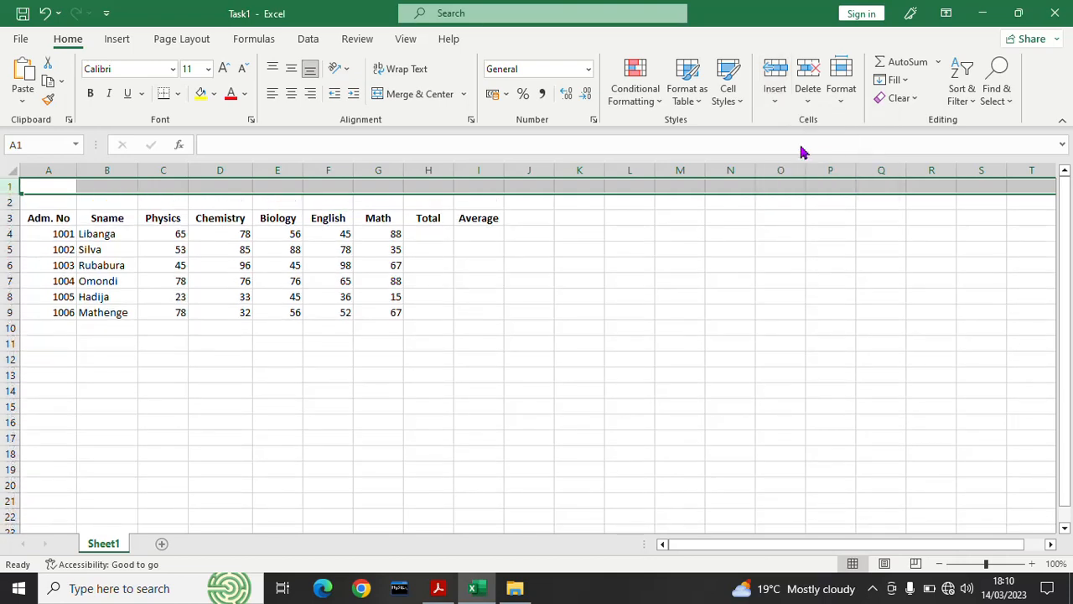
{"action": "left_click", "coordinate": [493, 347]}
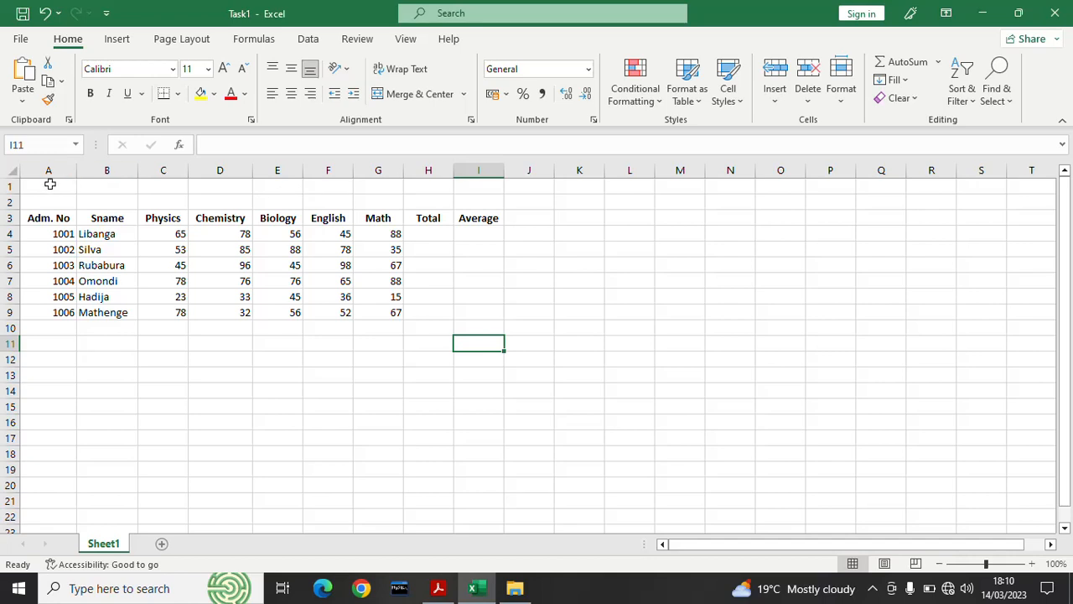
Step: Merge and center cells A1:I1 across the width of the marks table
{"action": "left_click_drag", "start_coordinate": [49, 187], "coordinate": [477, 186]}
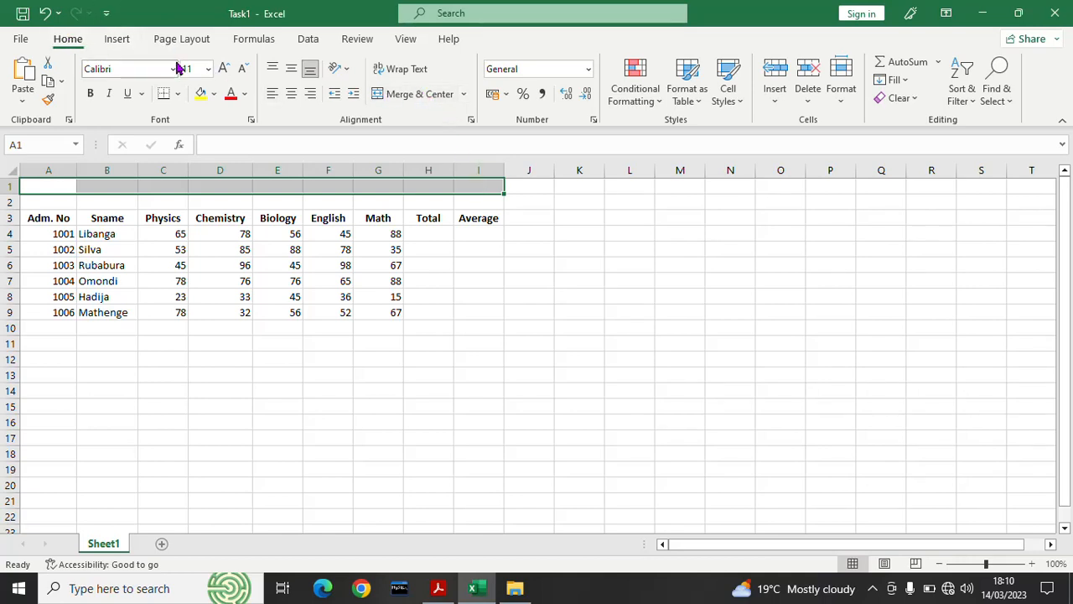
{"action": "left_click", "coordinate": [424, 100]}
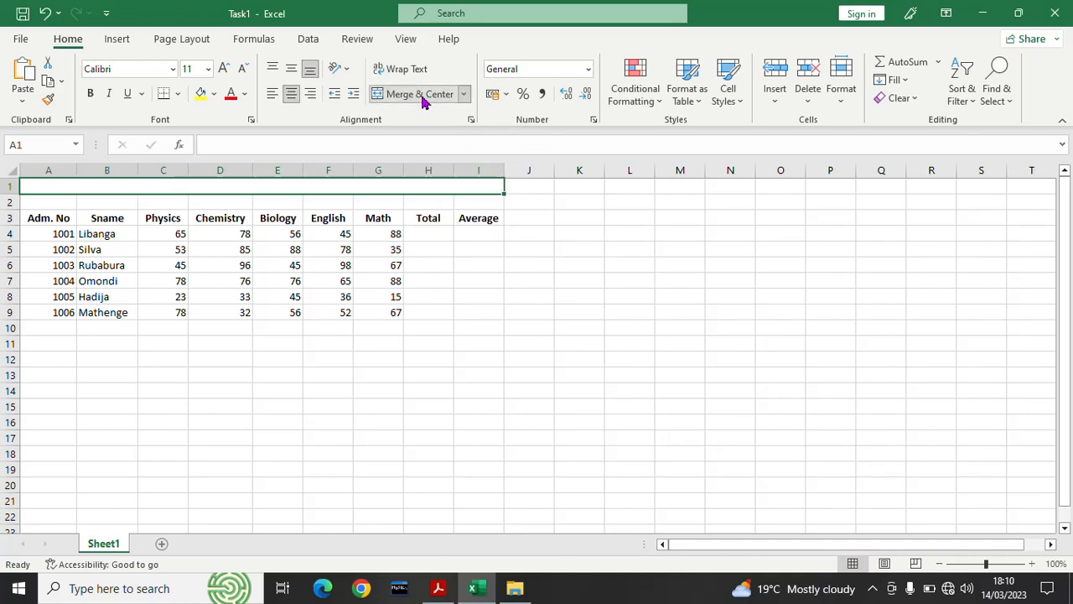
{"action": "left_click", "coordinate": [474, 313]}
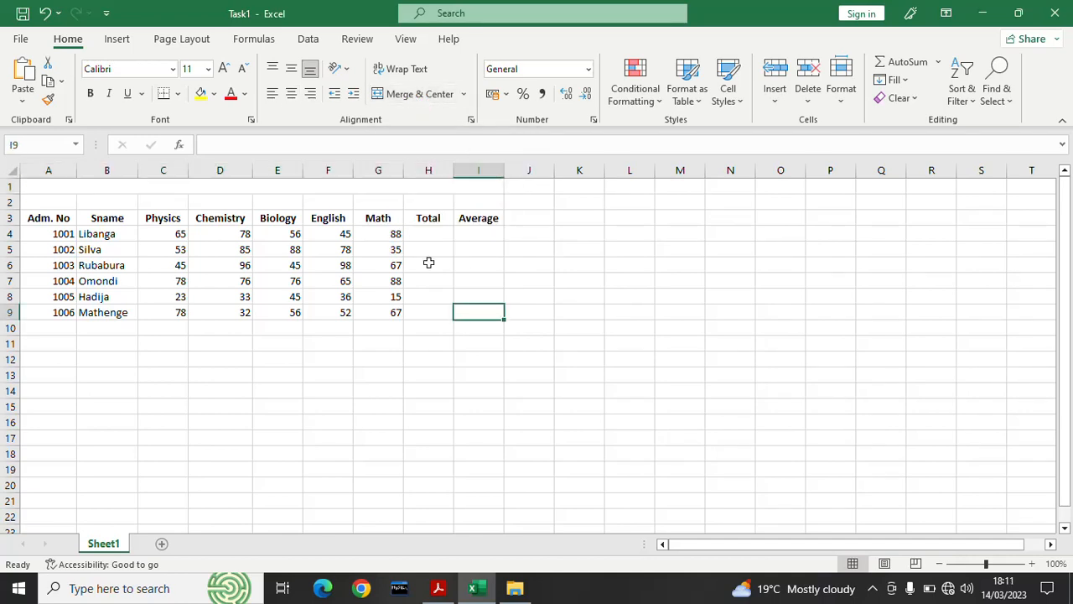
Step: Copy "BARATON TECHNICAL TRAINING INSTITUTE" from the PDF again and try to paste it into merged cell A1:I1 of the workbook
{"action": "left_click", "coordinate": [249, 184]}
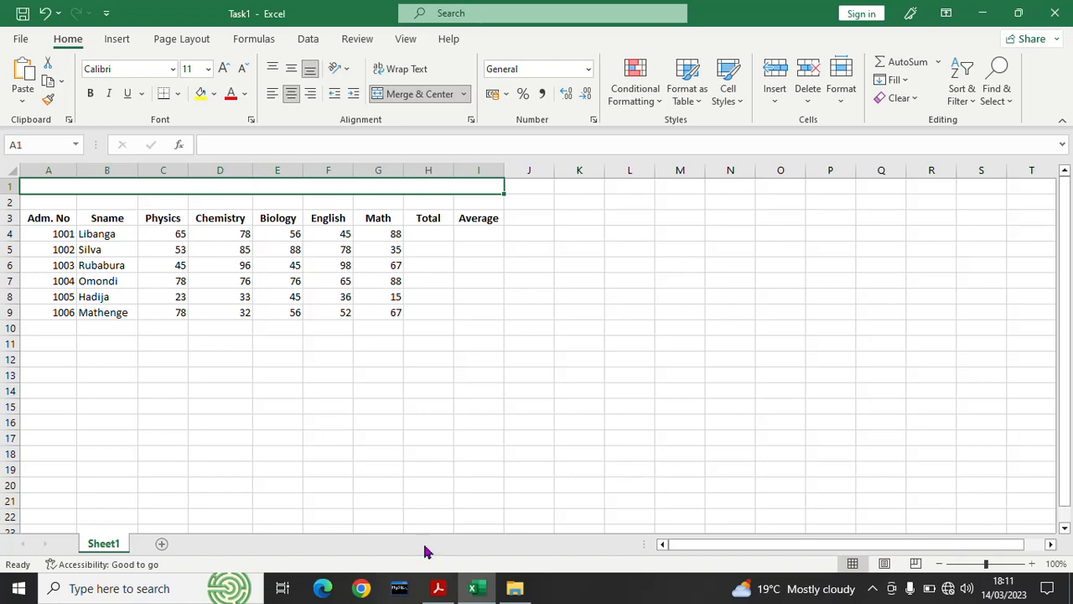
{"action": "left_click", "coordinate": [438, 587]}
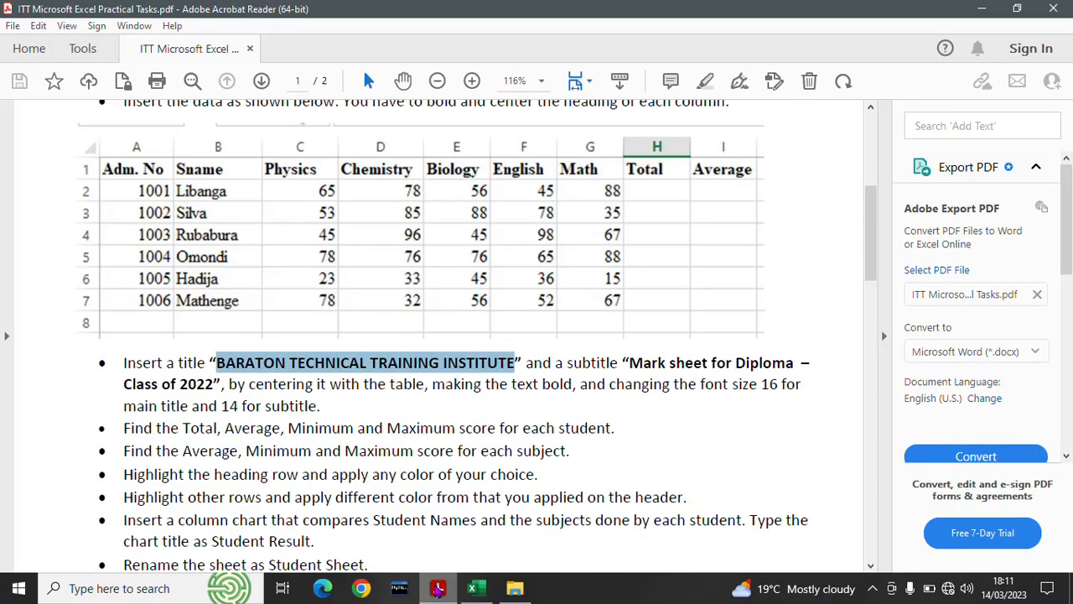
{"action": "right_click", "coordinate": [335, 363]}
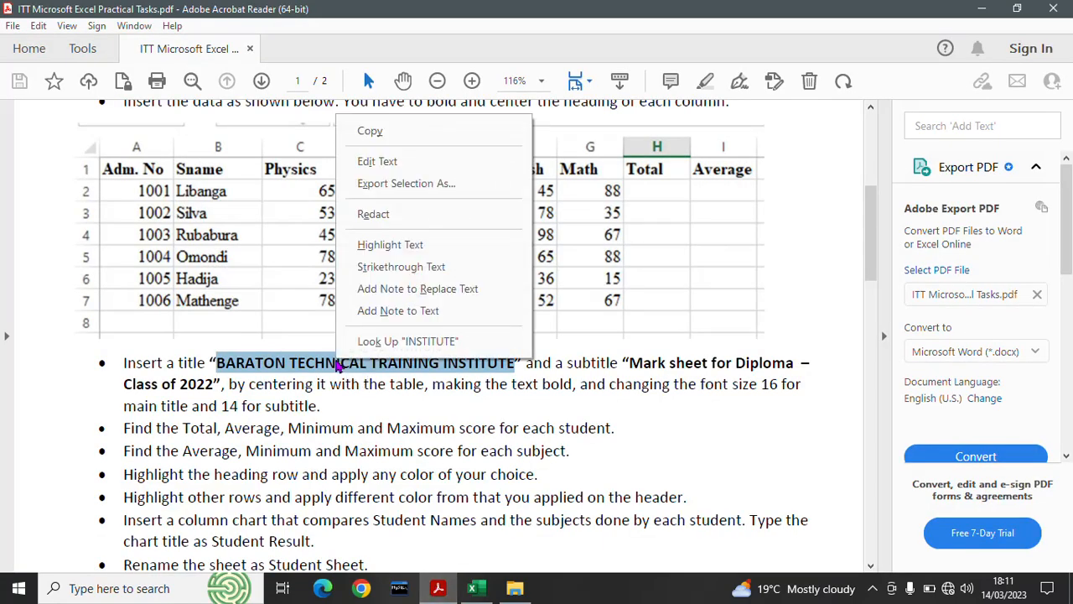
{"action": "left_click", "coordinate": [364, 138]}
{"action": "left_click", "coordinate": [472, 588]}
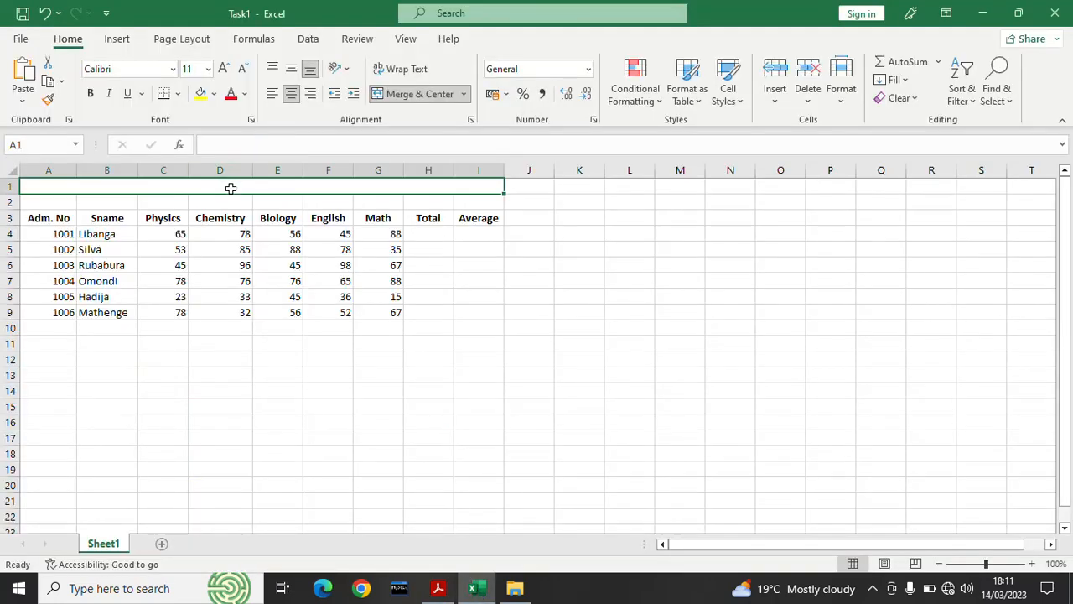
{"action": "key", "text": "ctrl+v"}
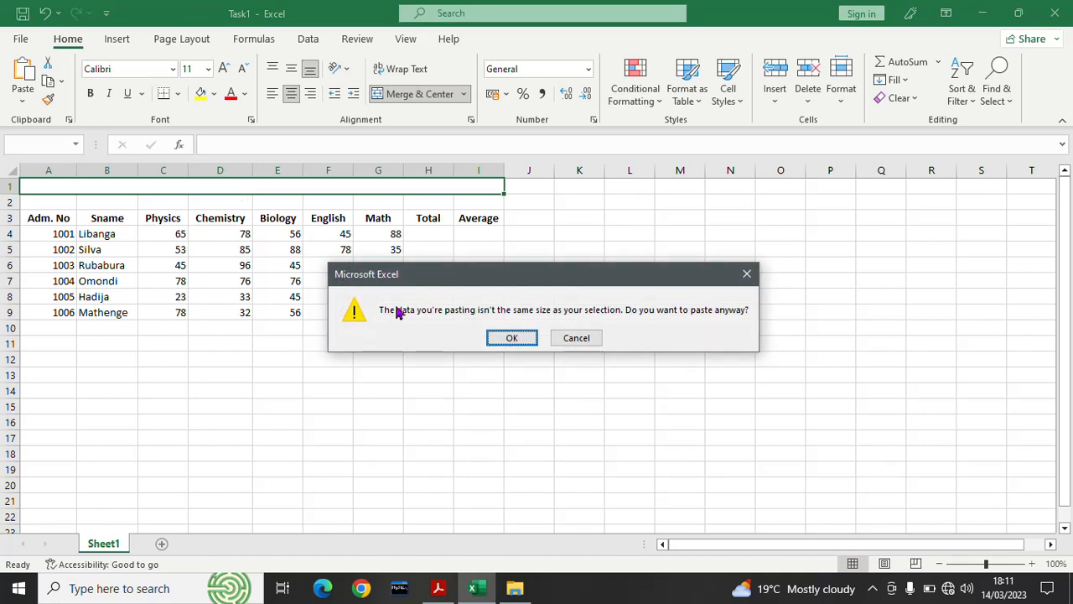
{"action": "left_click", "coordinate": [515, 339]}
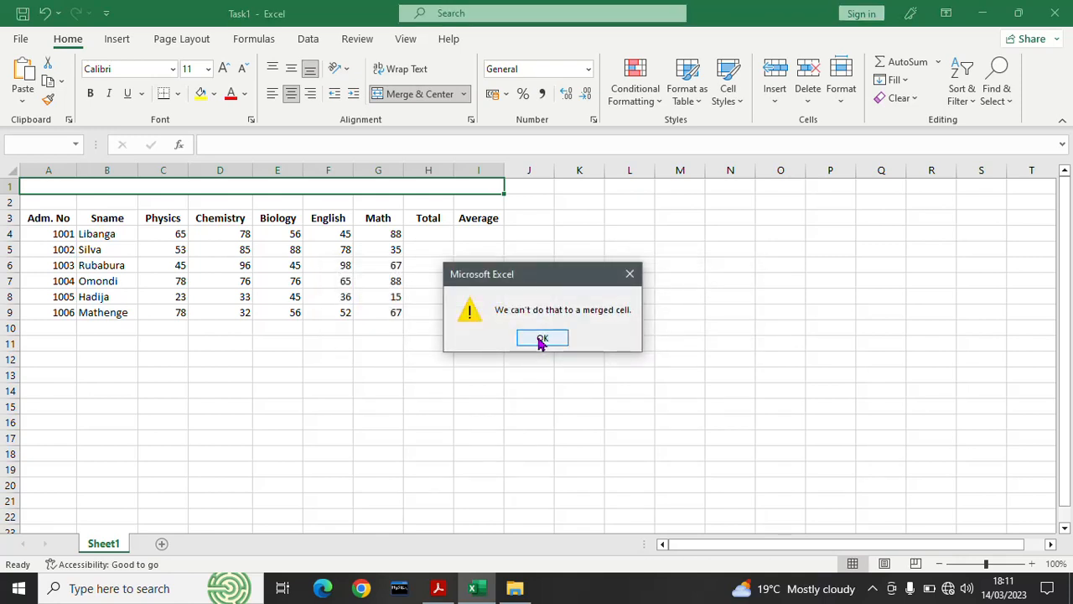
{"action": "left_click", "coordinate": [541, 340]}
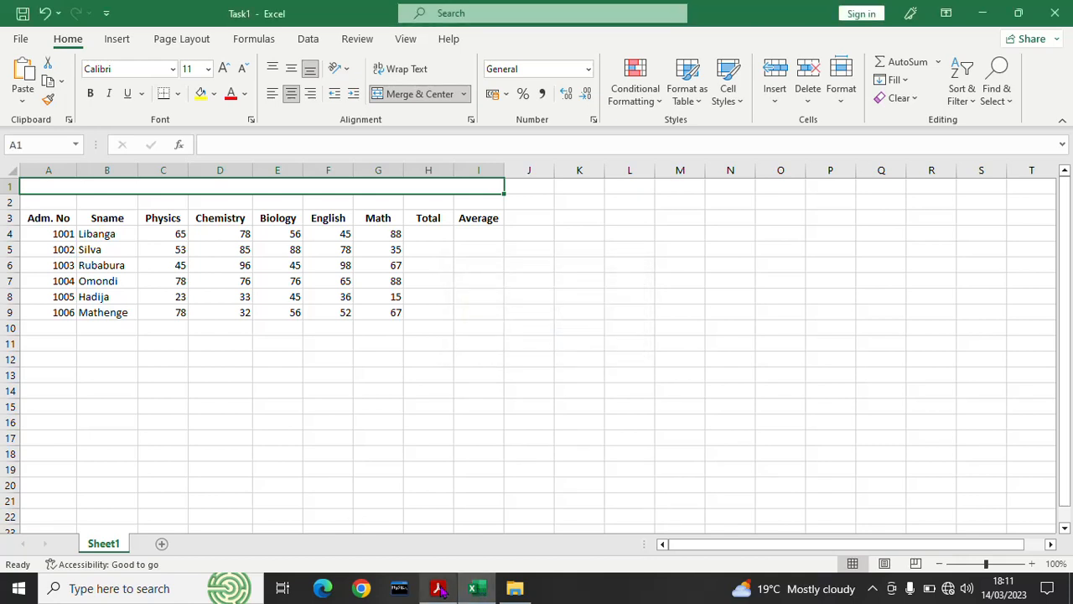
Step: Recheck the title and subtitle instruction in the PDF and return to the Task1 workbook
{"action": "mouse_move", "coordinate": [440, 590]}
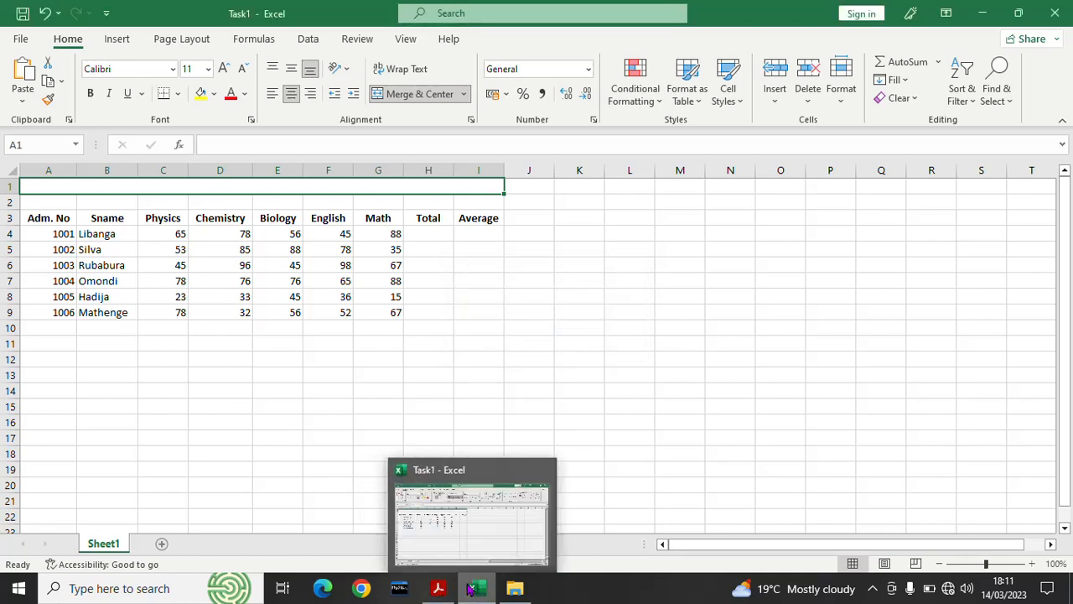
{"action": "left_click", "coordinate": [437, 590]}
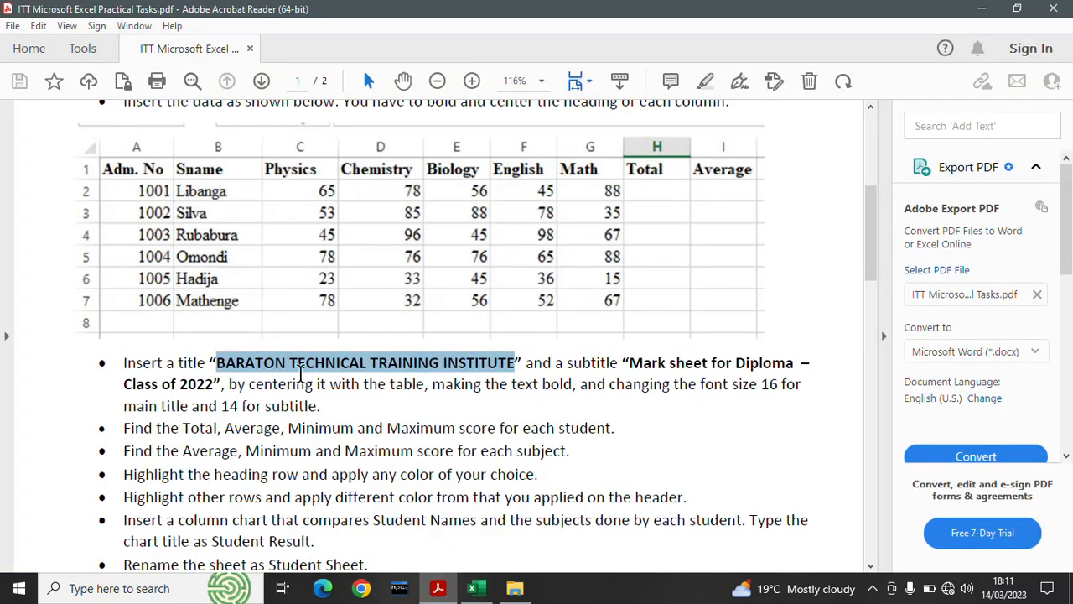
{"action": "left_click", "coordinate": [472, 590]}
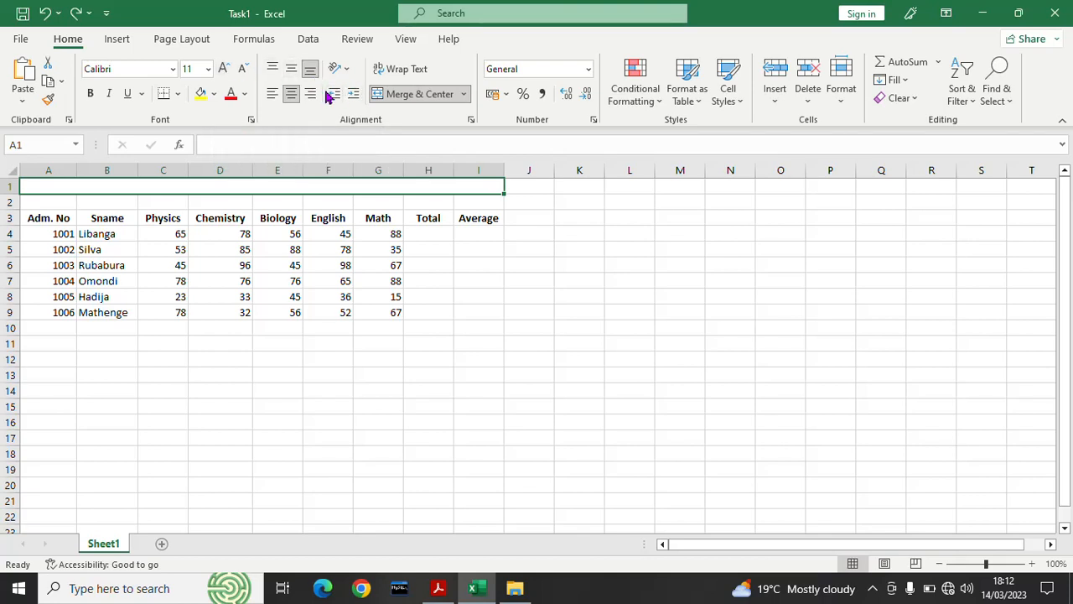
Step: Examine the Alignment, Font, Border, Protection and Number settings in Format Cells for merged cell A1:I1 and close the dialog
{"action": "left_click", "coordinate": [445, 96]}
{"action": "left_click", "coordinate": [21, 39]}
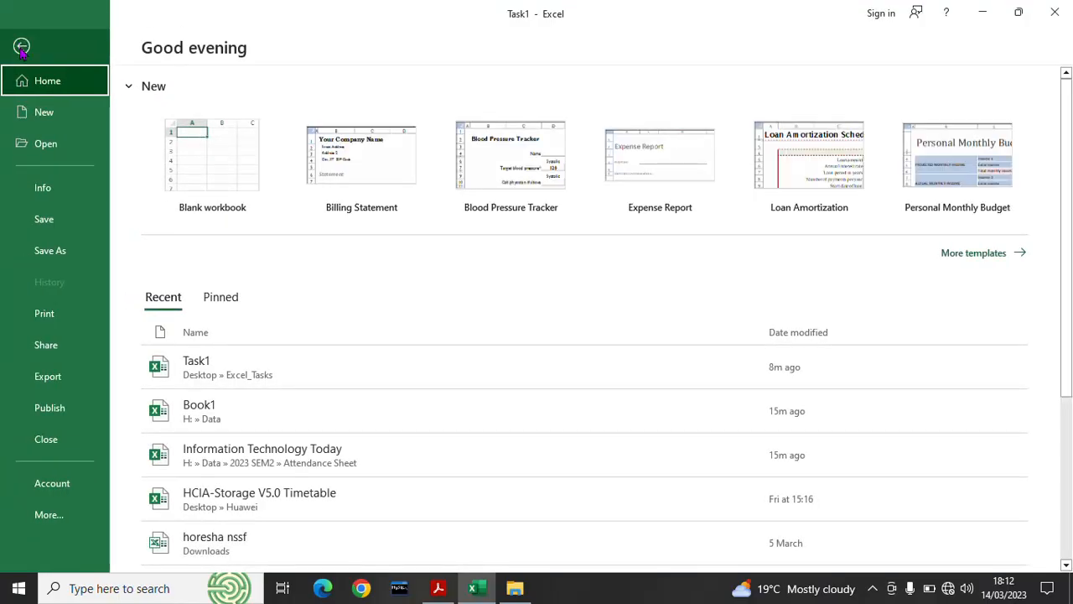
{"action": "left_click", "coordinate": [21, 51]}
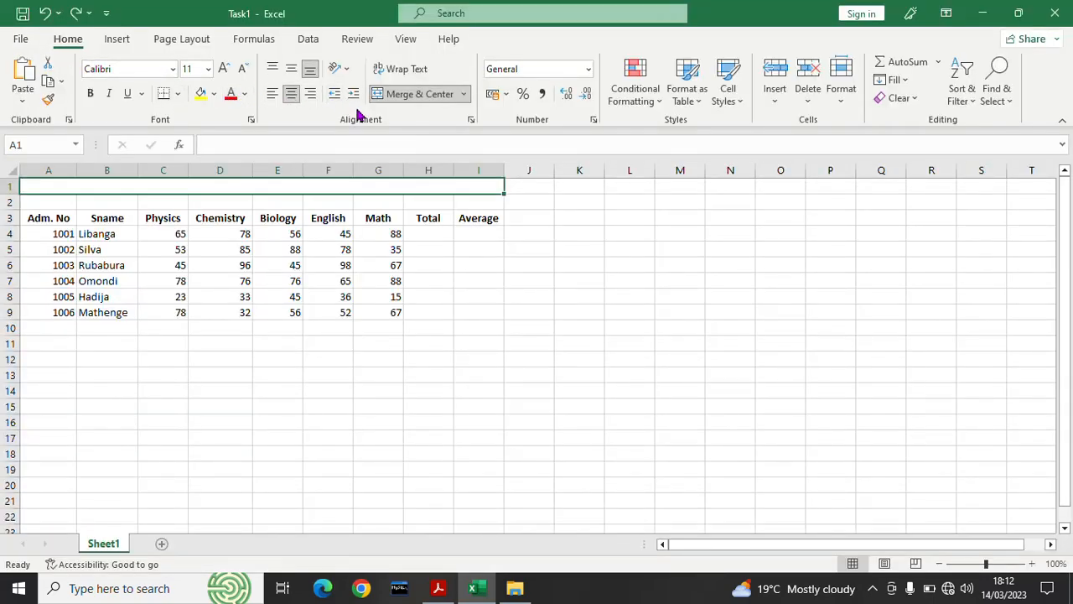
{"action": "left_click", "coordinate": [471, 123]}
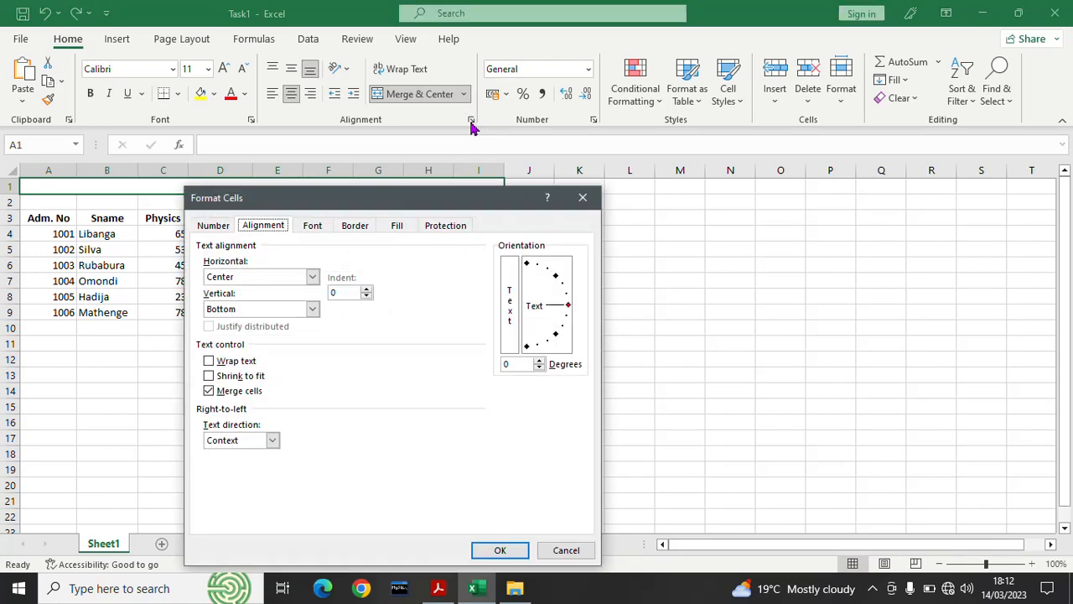
{"action": "left_click", "coordinate": [311, 227]}
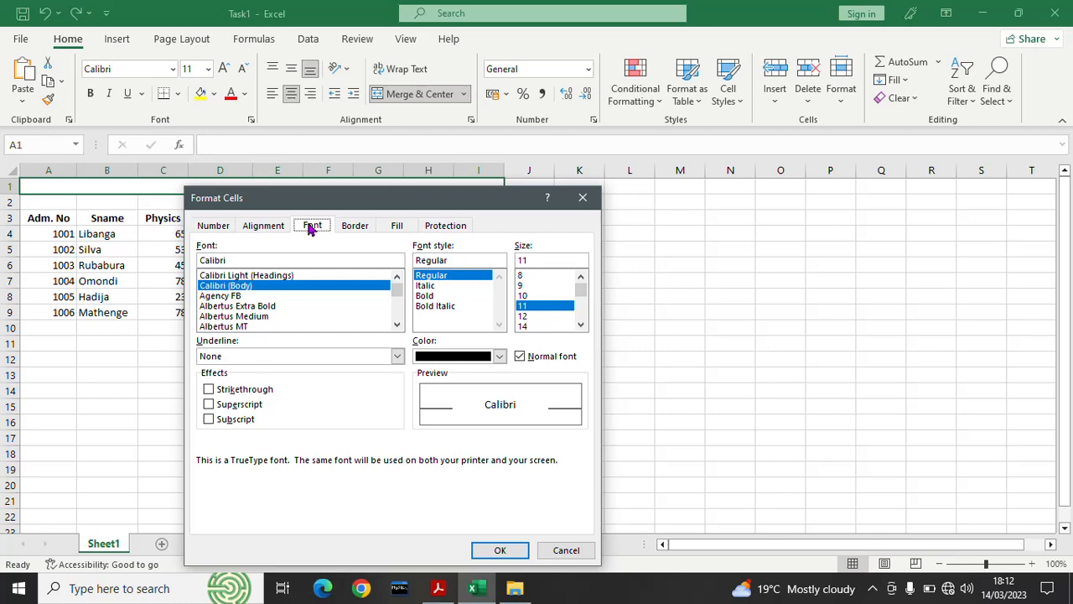
{"action": "left_click", "coordinate": [357, 229]}
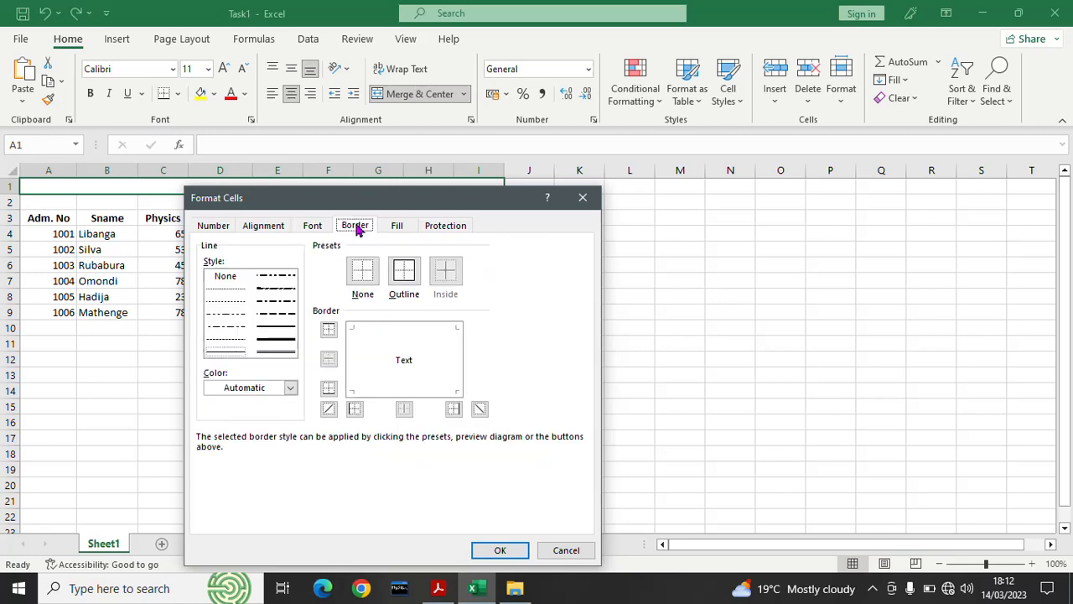
{"action": "left_click", "coordinate": [443, 231]}
{"action": "left_click", "coordinate": [215, 230]}
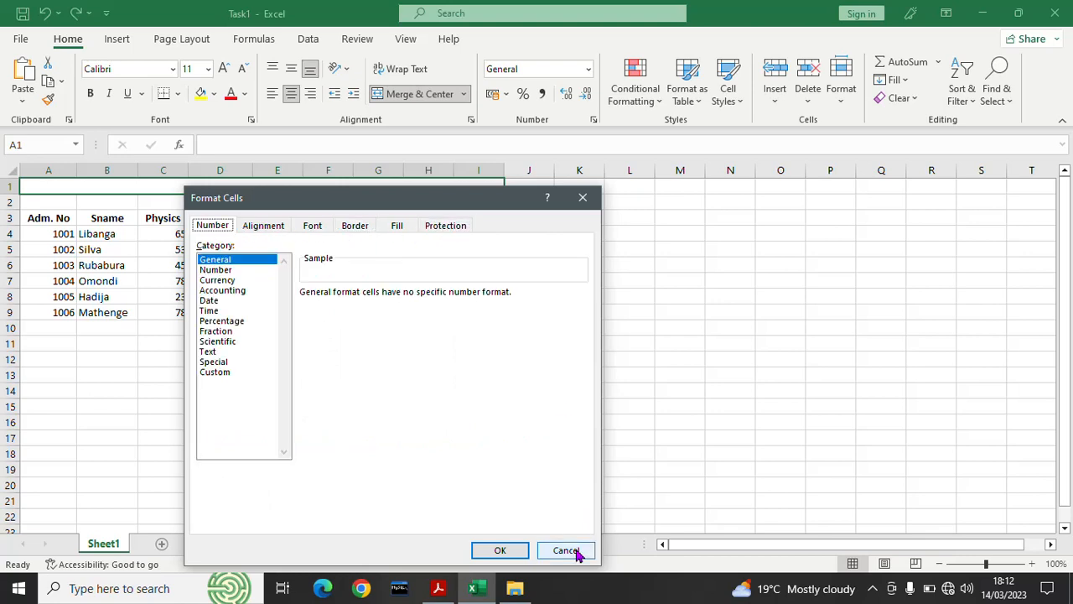
{"action": "left_click", "coordinate": [584, 196]}
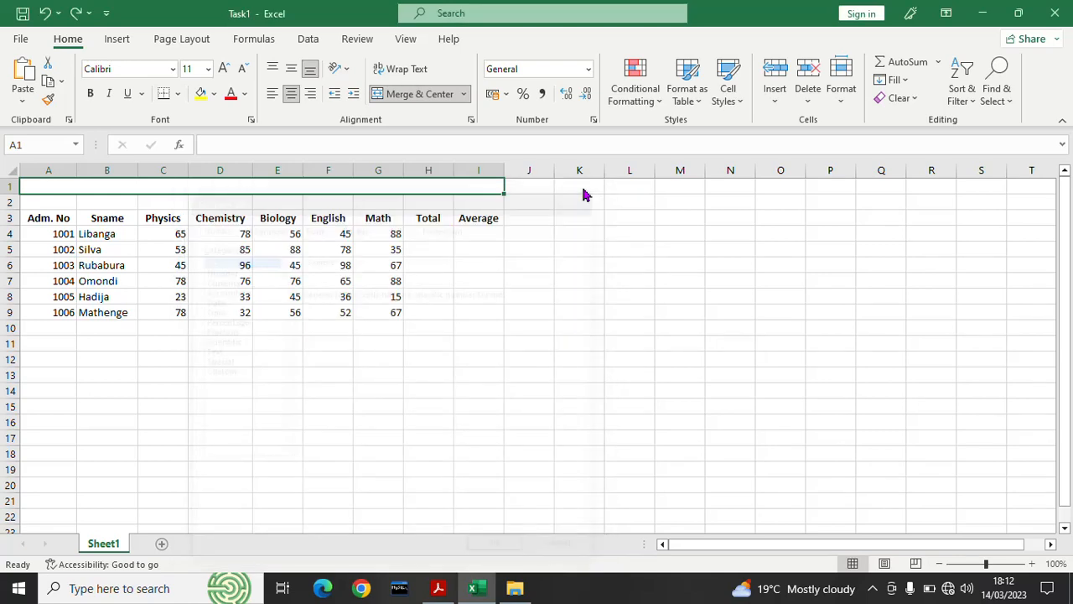
{"action": "left_click", "coordinate": [117, 41]}
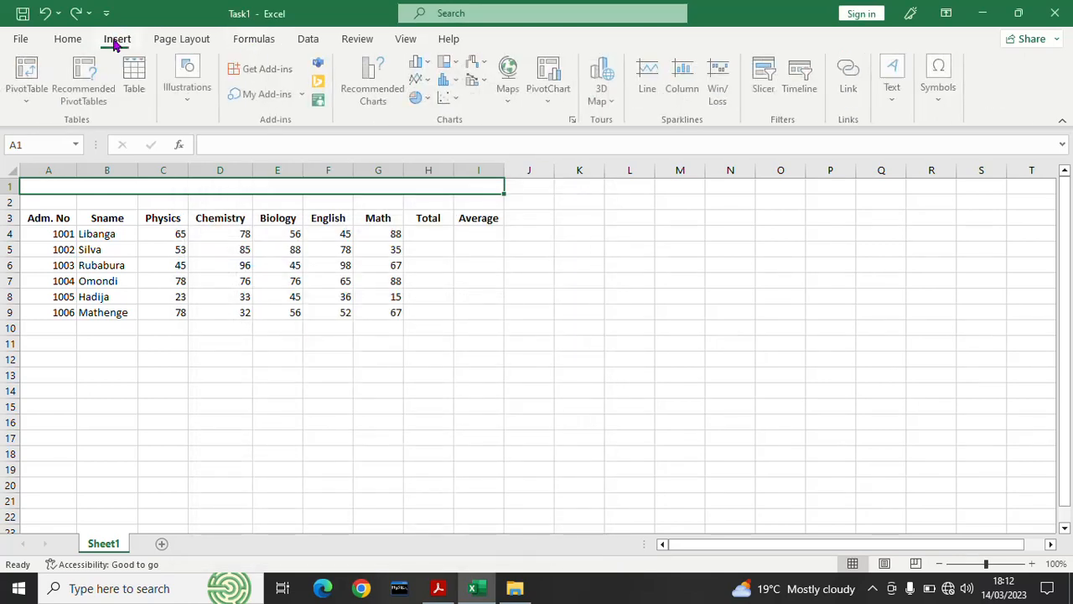
{"action": "left_click", "coordinate": [178, 40]}
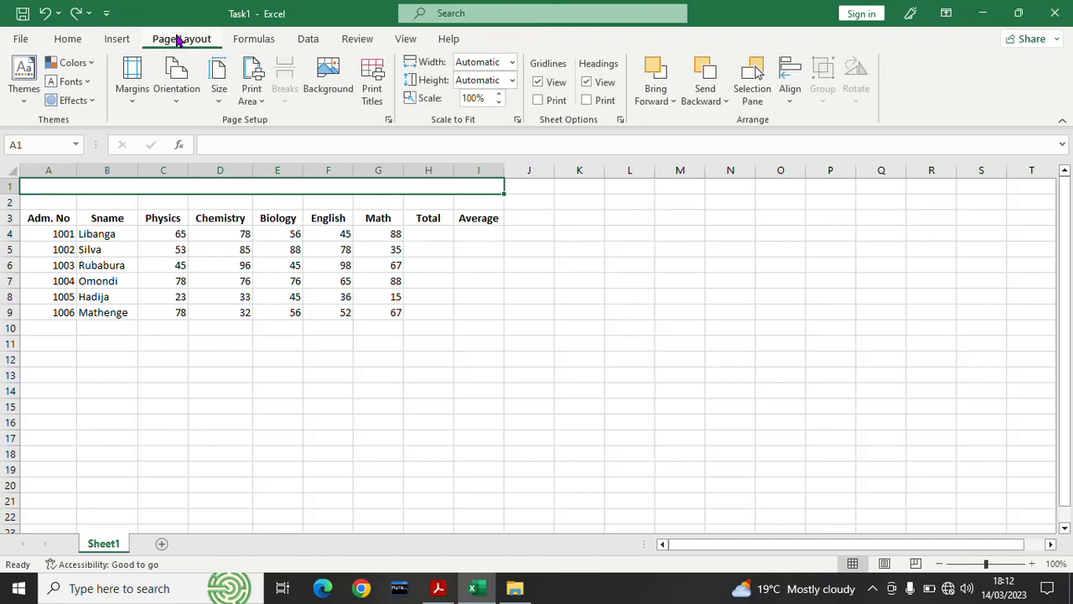
{"action": "left_click", "coordinate": [62, 40]}
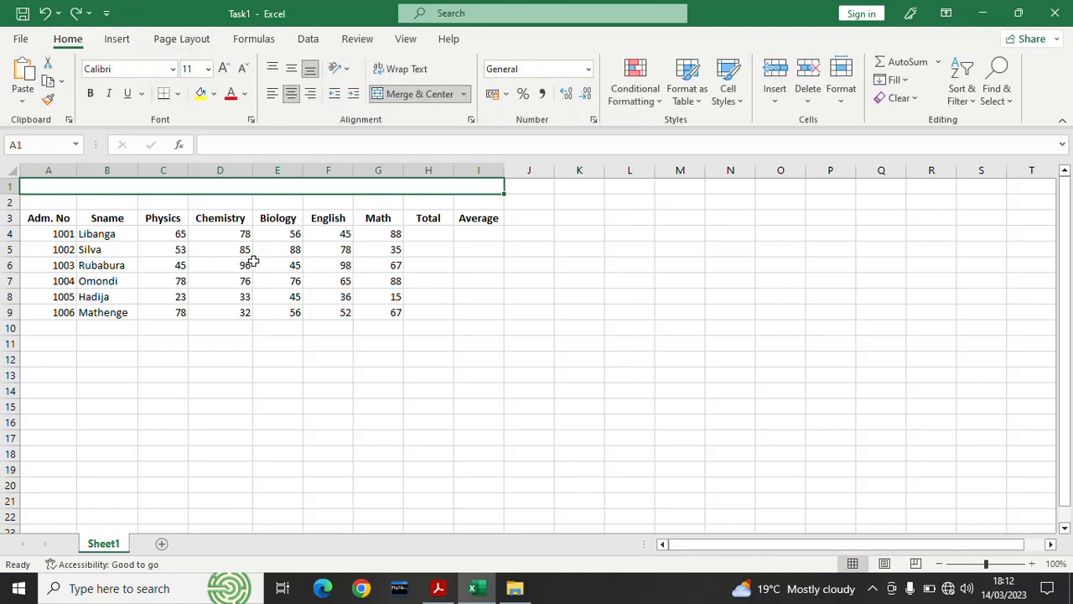
{"action": "left_click", "coordinate": [214, 216]}
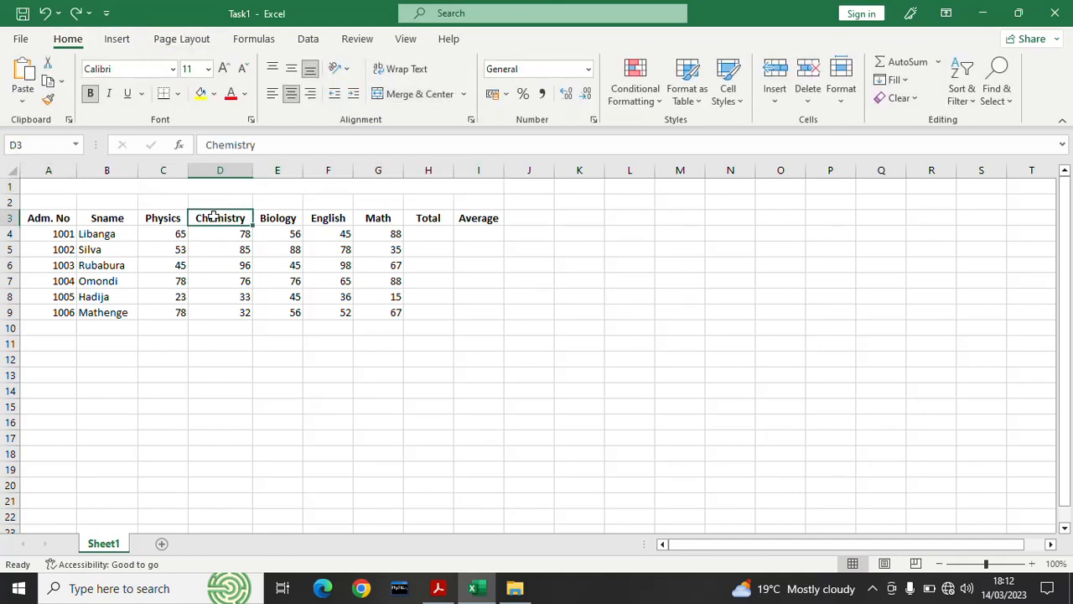
{"action": "left_click_drag", "start_coordinate": [260, 145], "coordinate": [201, 148]}
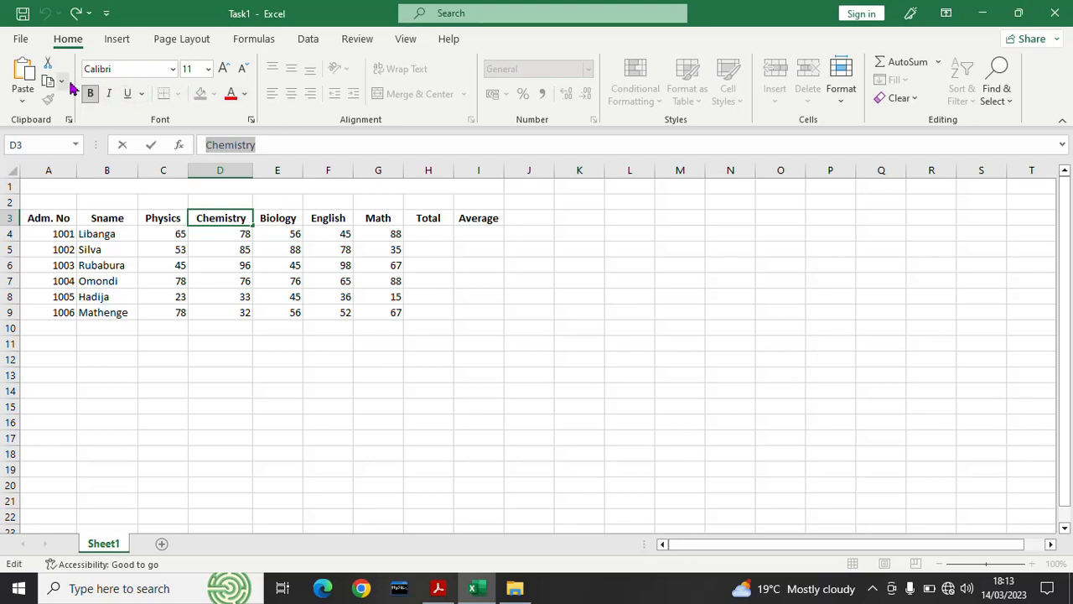
{"action": "left_click", "coordinate": [308, 39]}
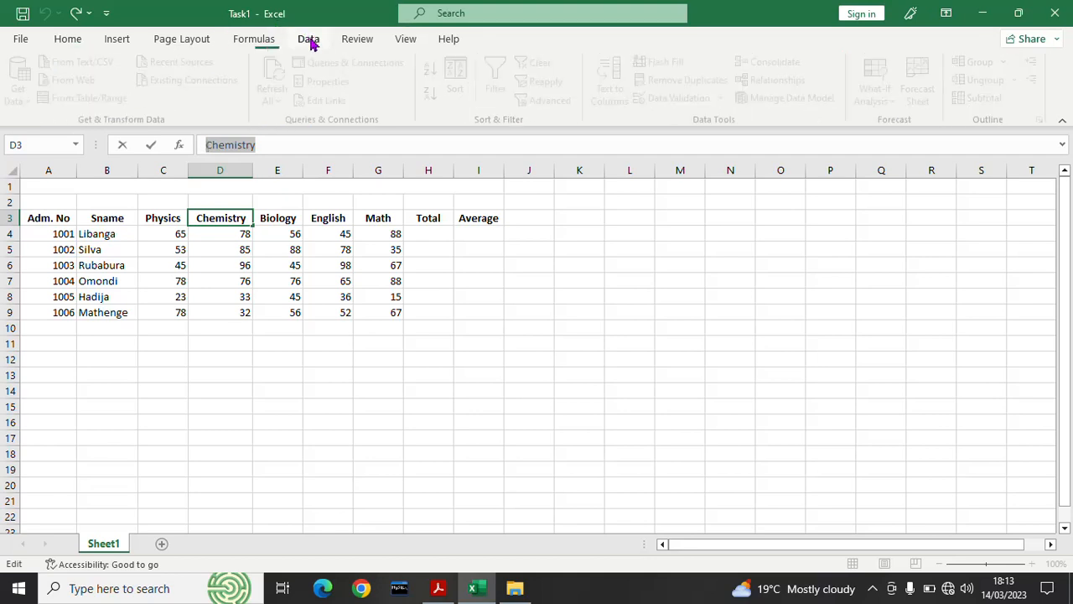
{"action": "left_click", "coordinate": [358, 41]}
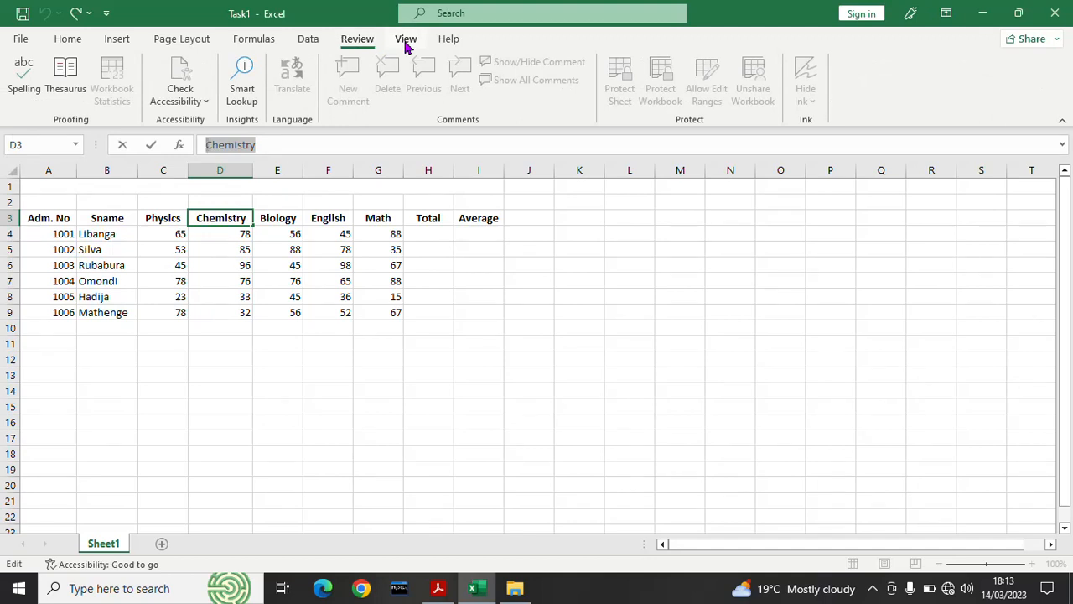
Step: End the edit of cell D3, select merged cell A1:I1 and check the title wording in the PDF
{"action": "left_click", "coordinate": [405, 42]}
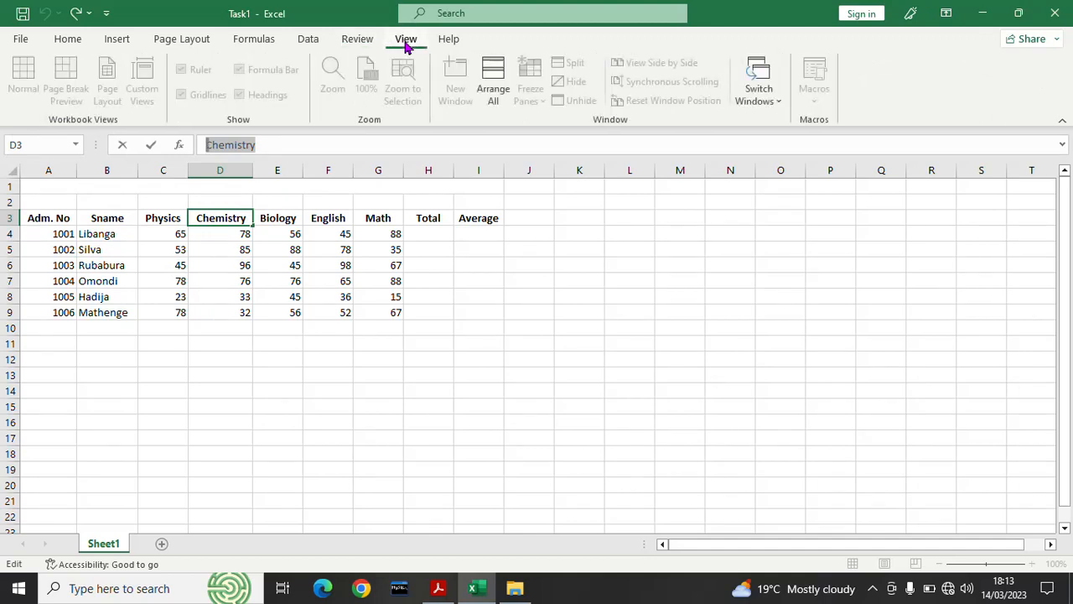
{"action": "left_click", "coordinate": [334, 346]}
{"action": "left_click", "coordinate": [218, 188]}
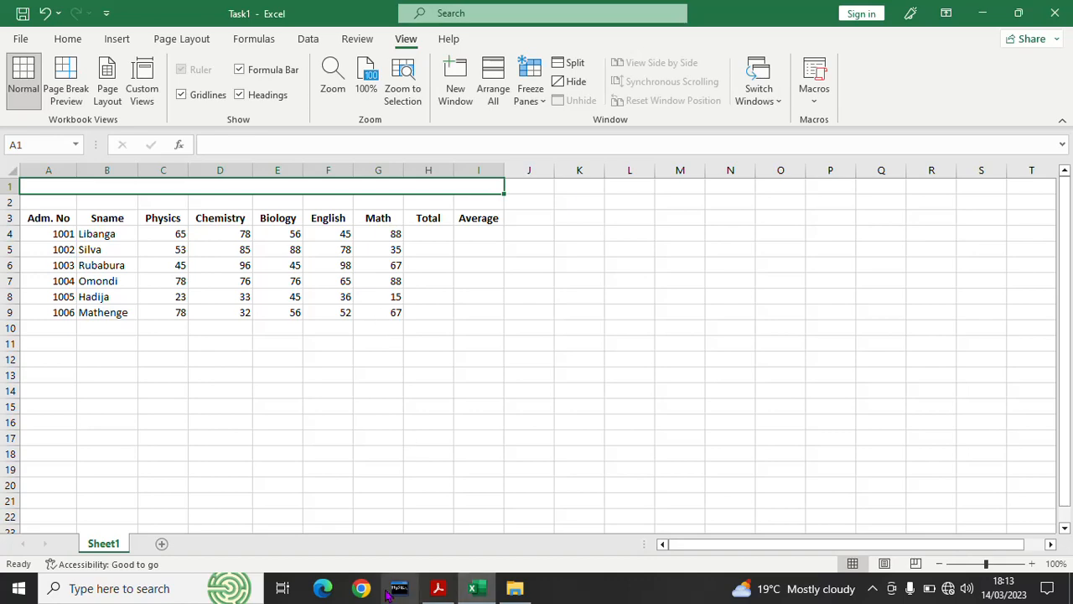
{"action": "left_click", "coordinate": [436, 589]}
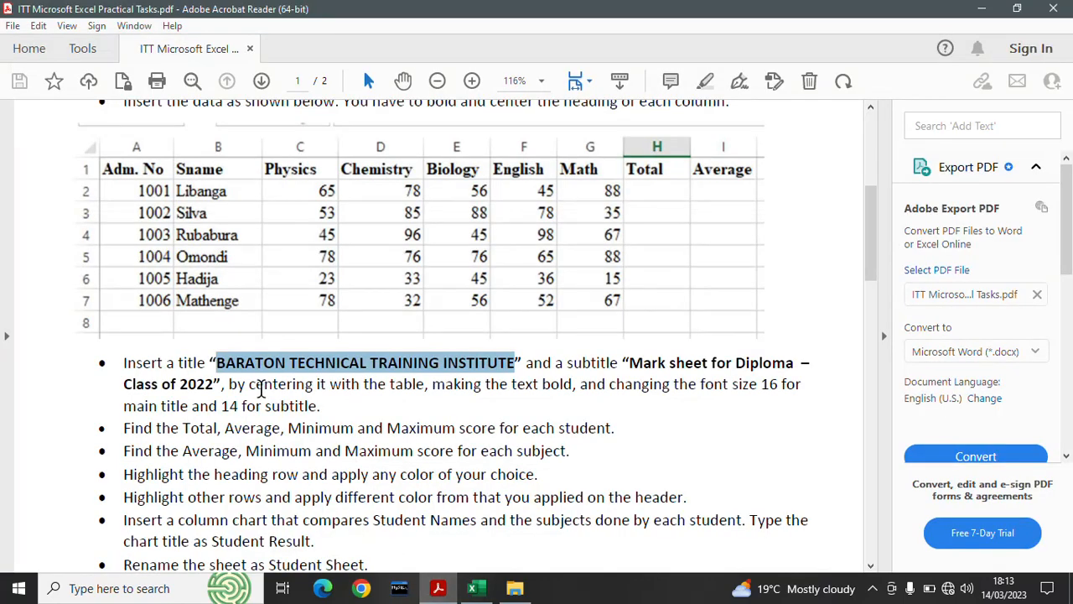
{"action": "left_click", "coordinate": [475, 590]}
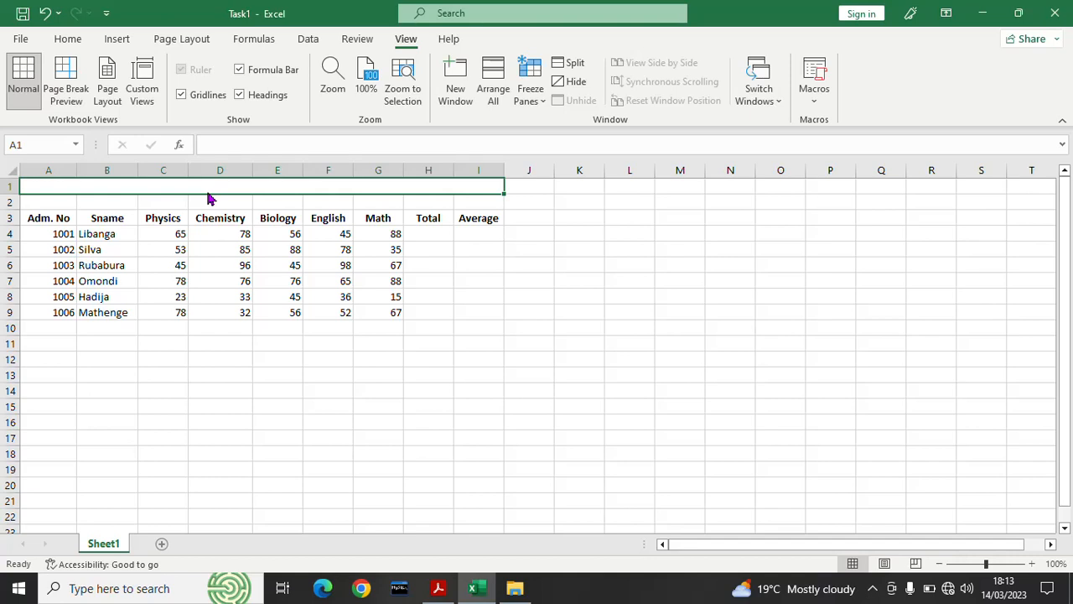
{"action": "type", "text": "BHGGGGG"}
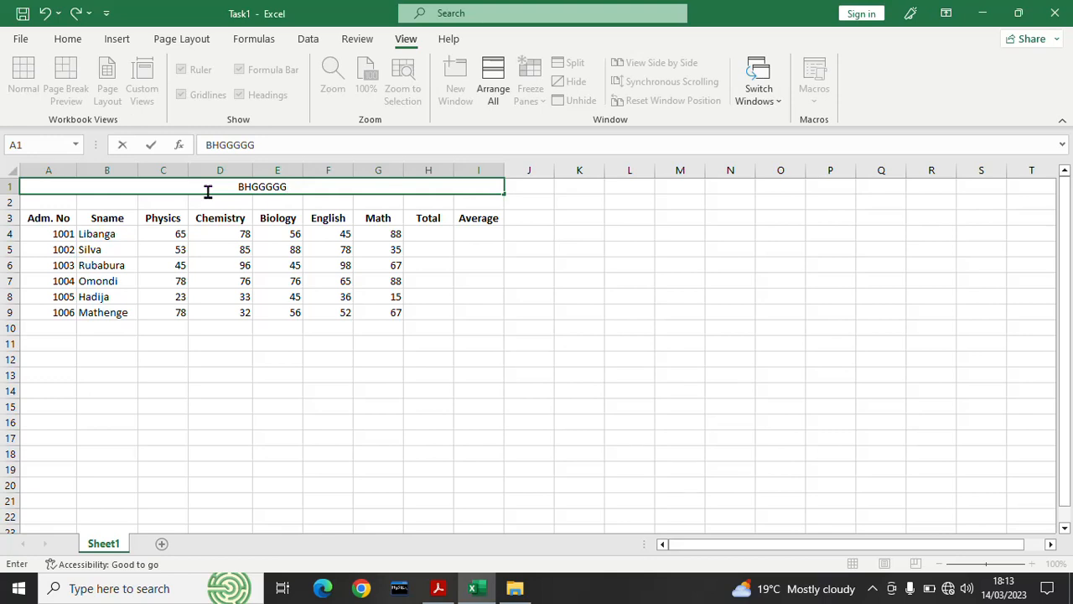
{"action": "type", "text": "ggggggggg"}
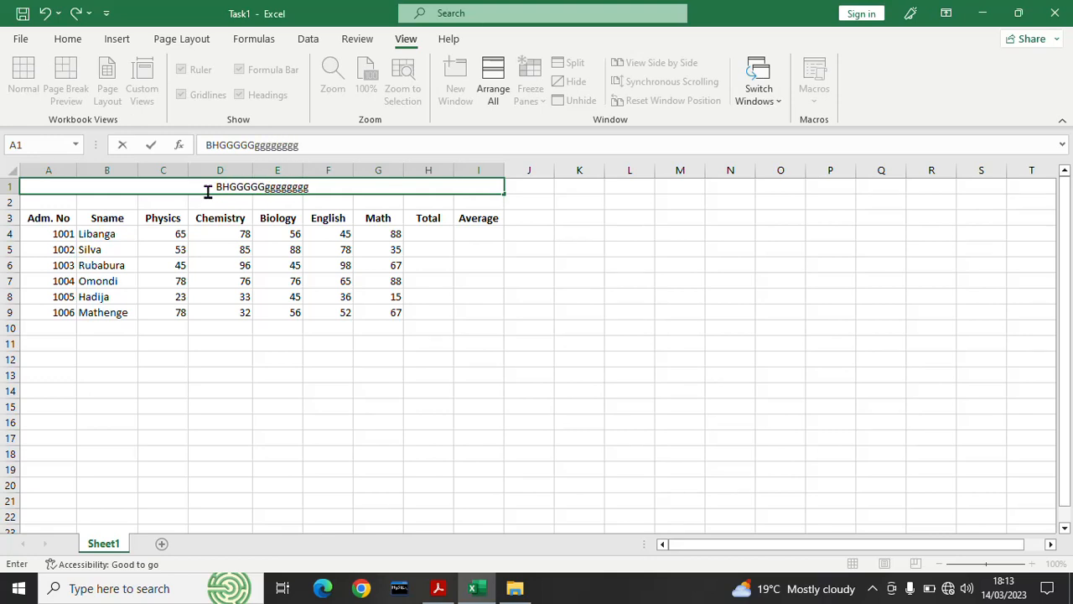
{"action": "key", "text": "BackSpace"}
{"action": "key", "text": "BackSpace"}
{"action": "key", "text": "BackSpace"}
{"action": "key", "text": "BackSpace"}
{"action": "key", "text": "BackSpace"}
{"action": "key", "text": "BackSpace"}
{"action": "key", "text": "BackSpace"}
{"action": "key", "text": "BackSpace"}
{"action": "key", "text": "BackSpace"}
{"action": "key", "text": "BackSpace"}
{"action": "key", "text": "BackSpace"}
{"action": "key", "text": "BackSpace"}
{"action": "key", "text": "BackSpace"}
{"action": "key", "text": "BackSpace"}
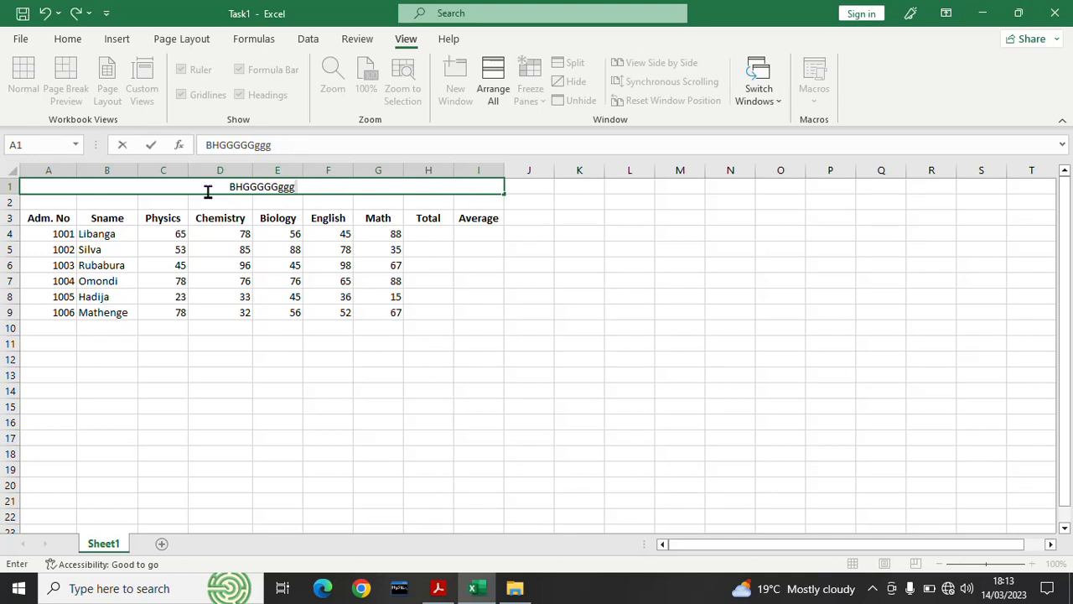
{"action": "key", "text": "BackSpace"}
{"action": "key", "text": "BackSpace"}
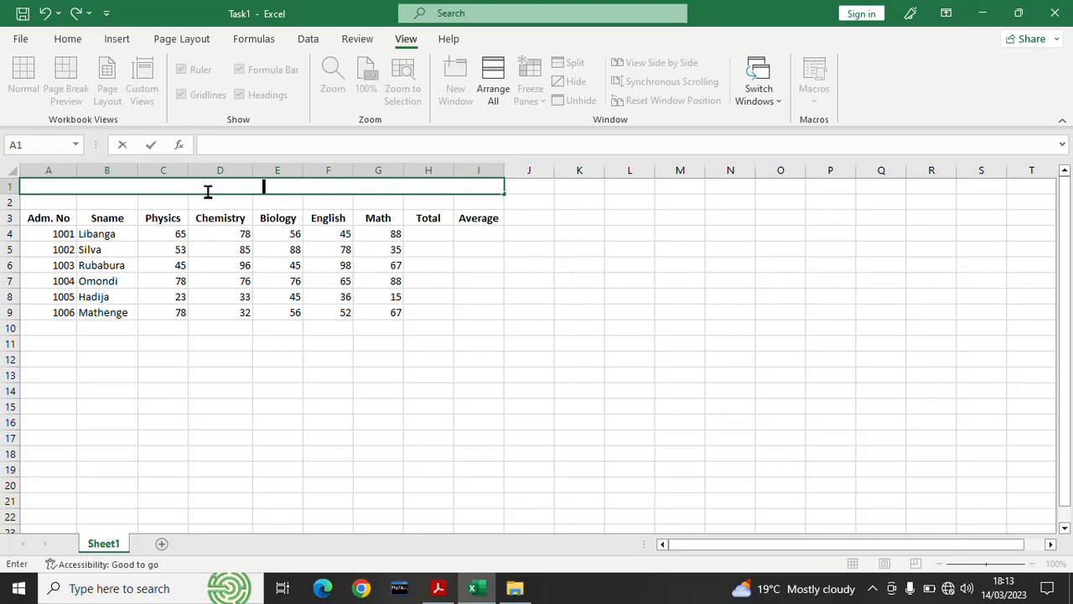
Step: Enter the title "BARATON TECHNICAL TRAINING INSTITUTE" in merged cell A1:I1, following the wording in the PDF
{"action": "left_click", "coordinate": [437, 588]}
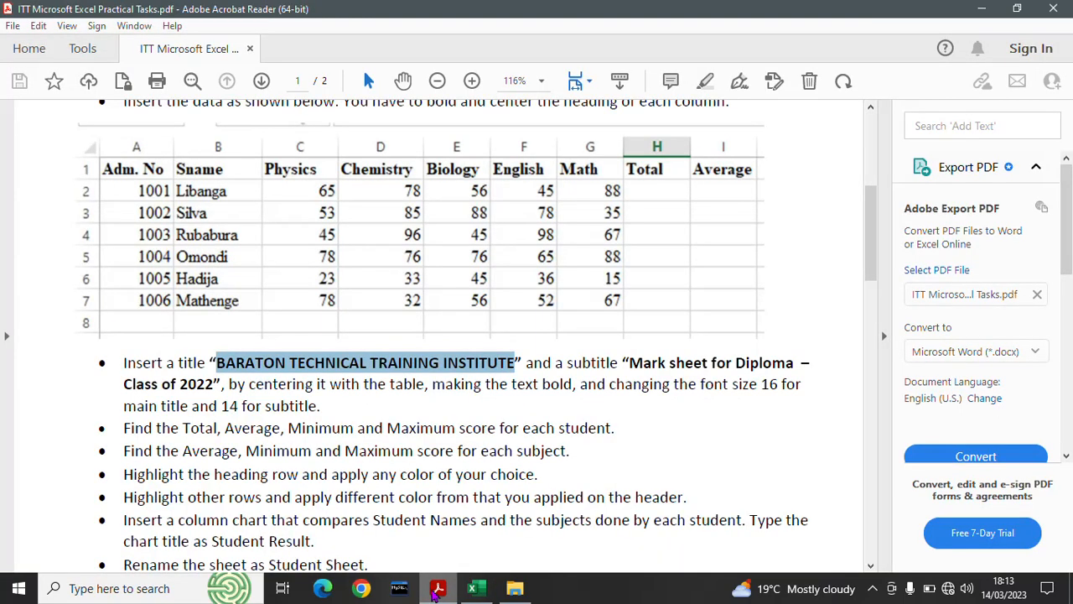
{"action": "left_click", "coordinate": [473, 588]}
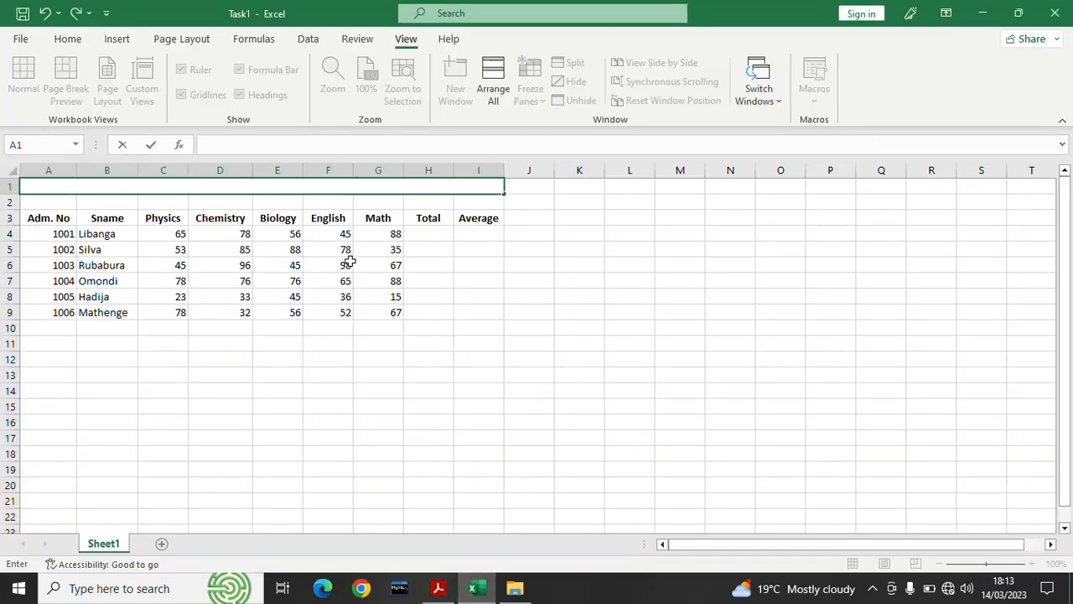
{"action": "type", "text": "BARATON"}
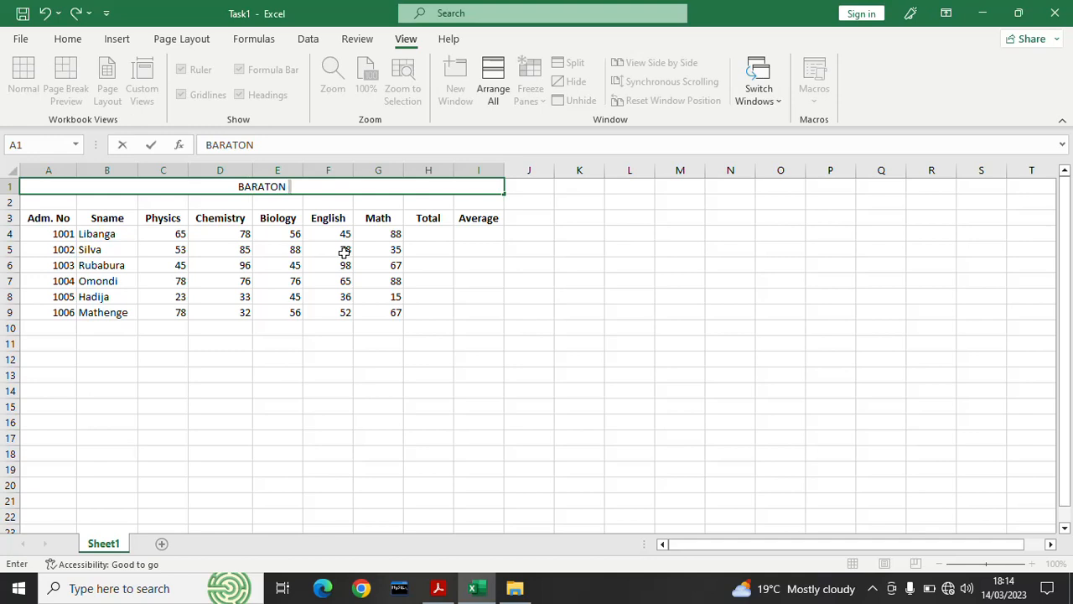
{"action": "type", "text": " TECHN"}
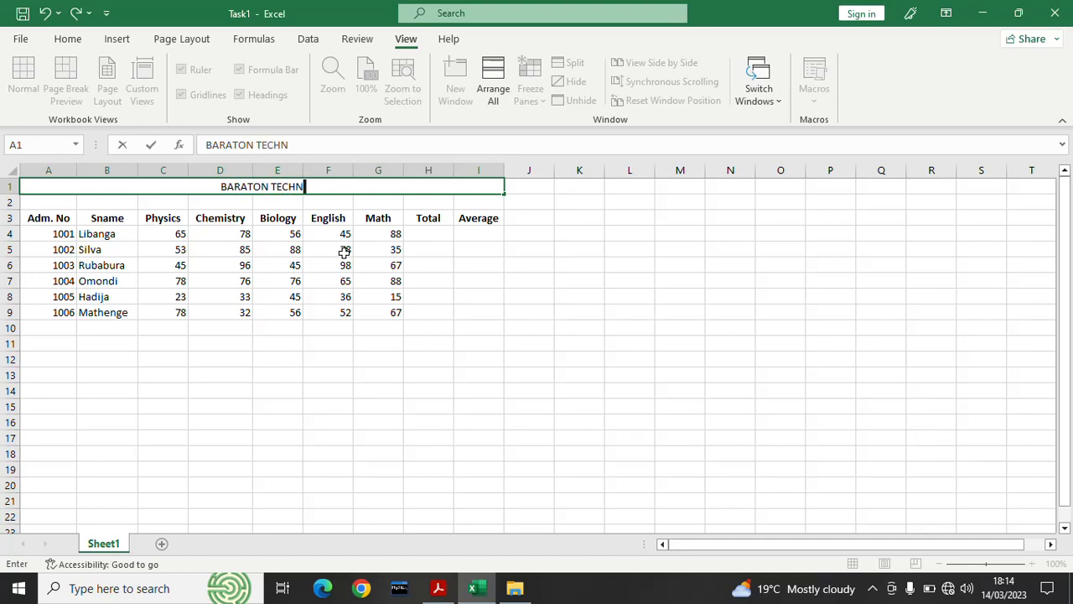
{"action": "type", "text": "ICAL"}
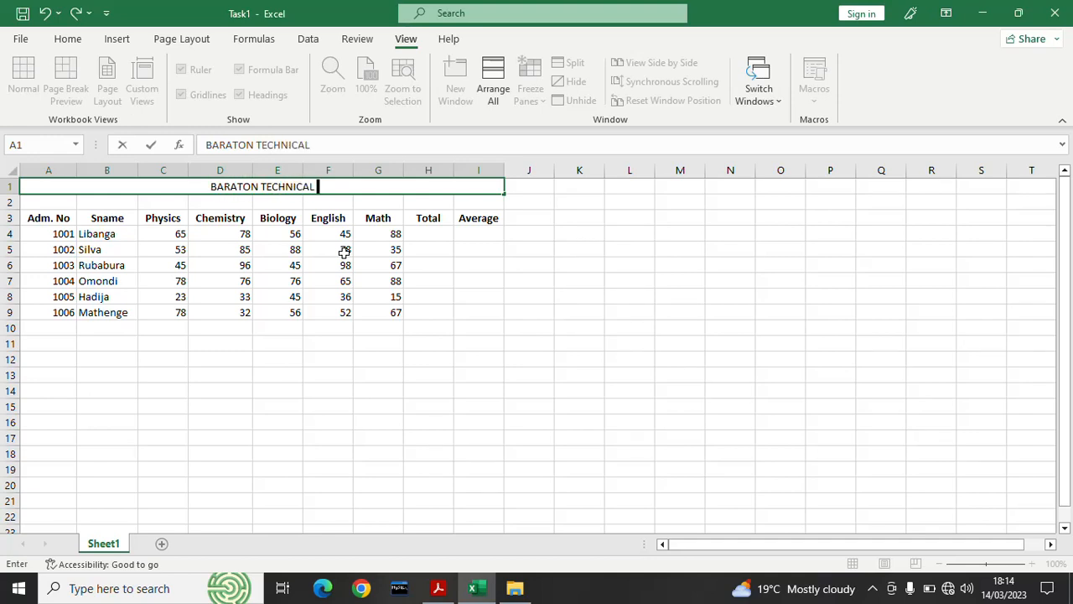
{"action": "type", "text": " TRA"}
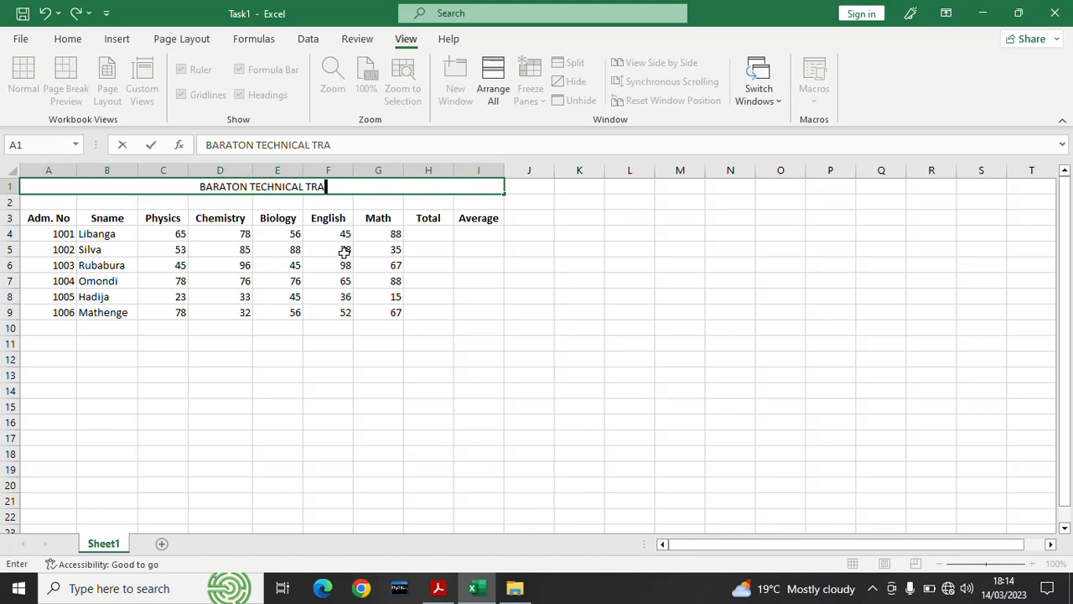
{"action": "type", "text": "INING"}
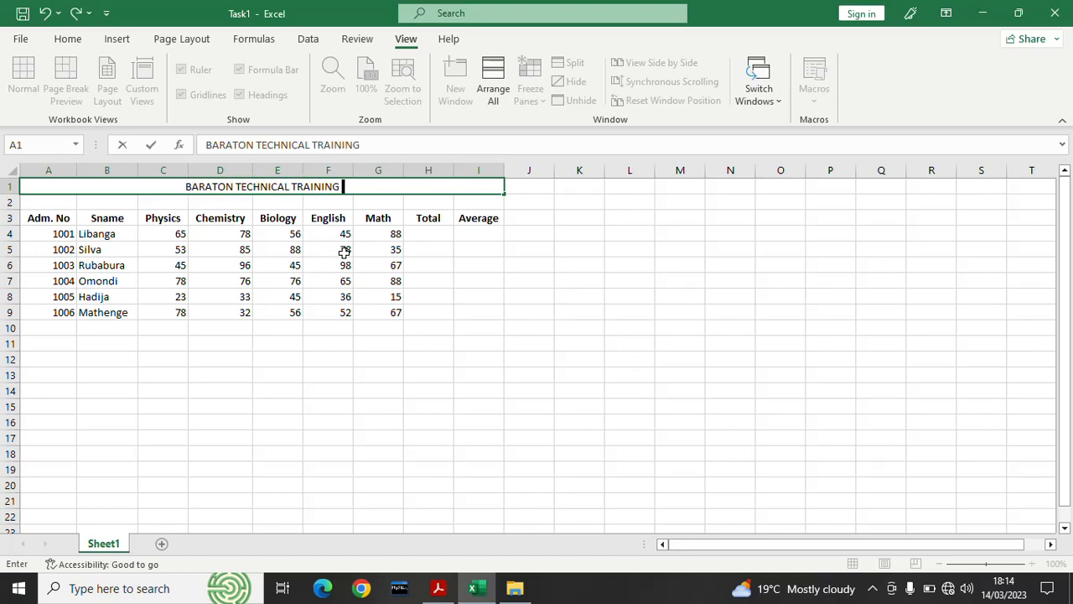
{"action": "type", "text": " INSTIT"}
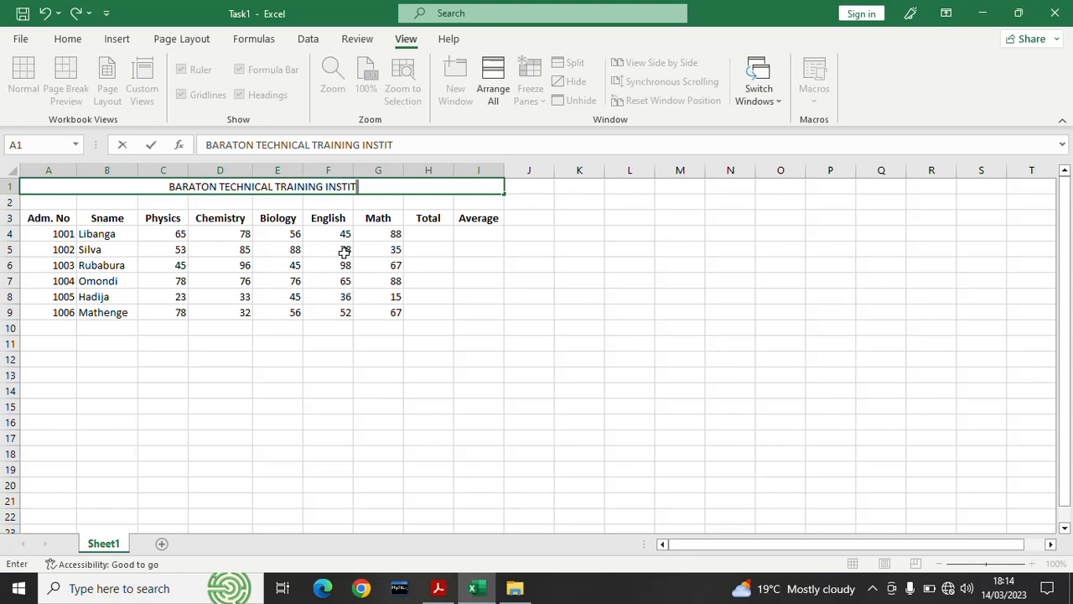
{"action": "type", "text": "UTE"}
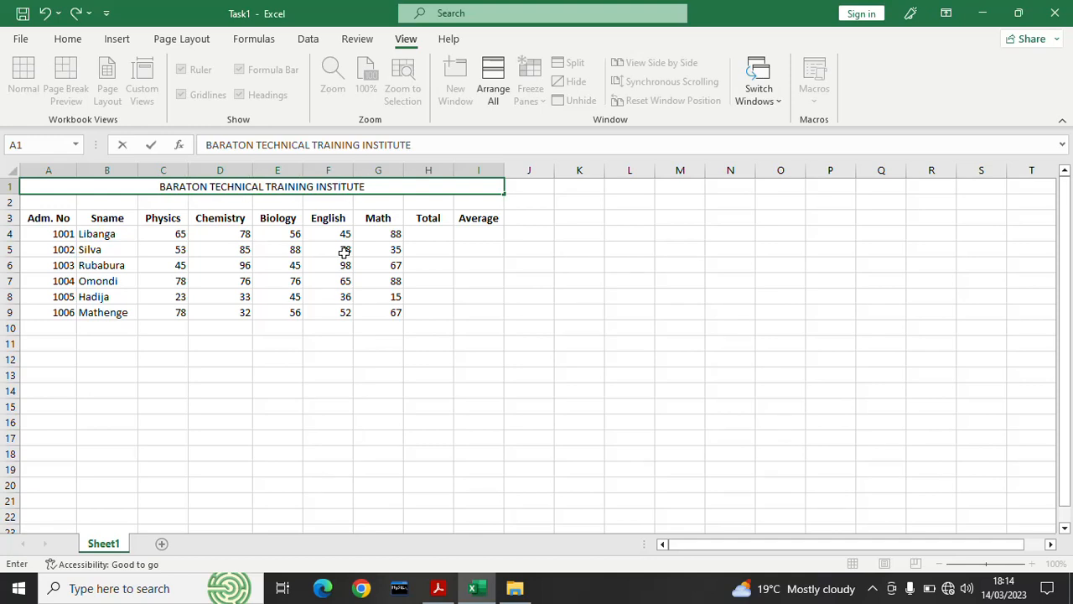
{"action": "left_click", "coordinate": [428, 311]}
Step: Check the subtitle instruction in the PDF and merge and center cells A2:I2 below the title
{"action": "left_click", "coordinate": [438, 588]}
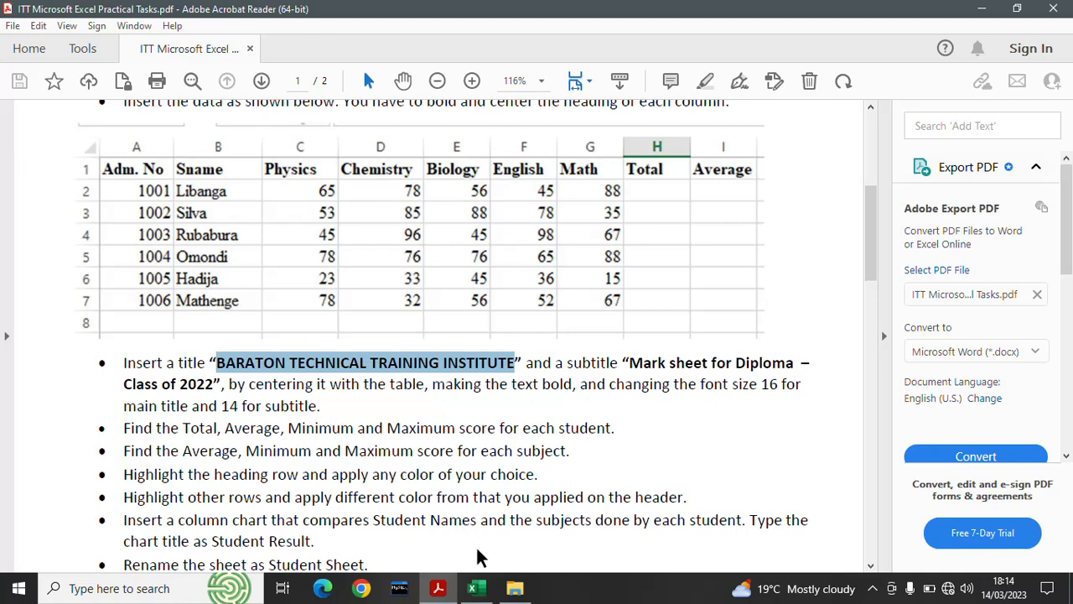
{"action": "left_click", "coordinate": [478, 590]}
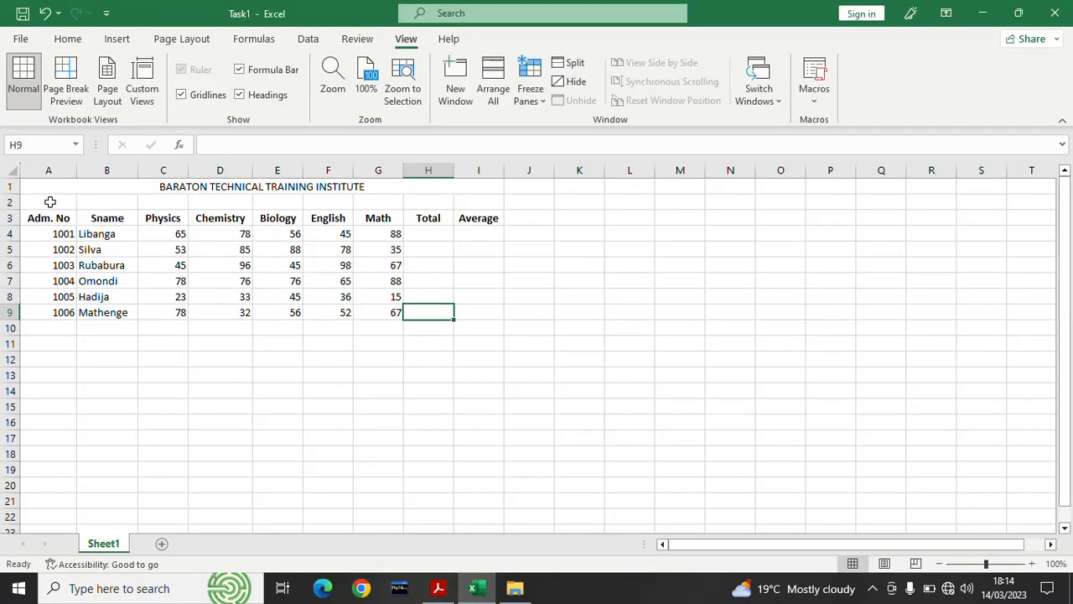
{"action": "left_click_drag", "start_coordinate": [49, 201], "coordinate": [474, 204]}
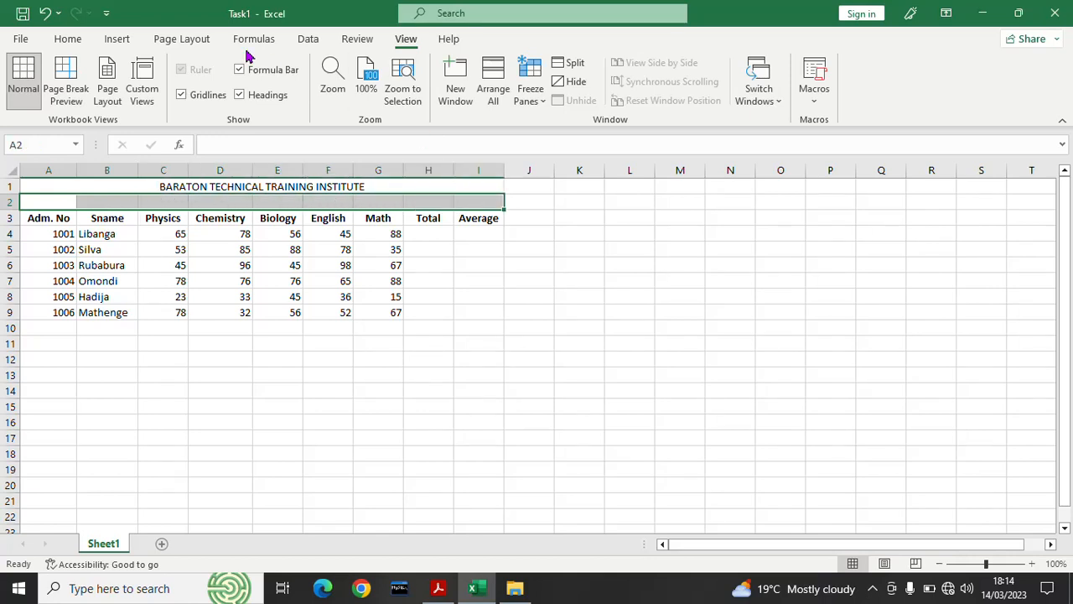
{"action": "left_click", "coordinate": [75, 39]}
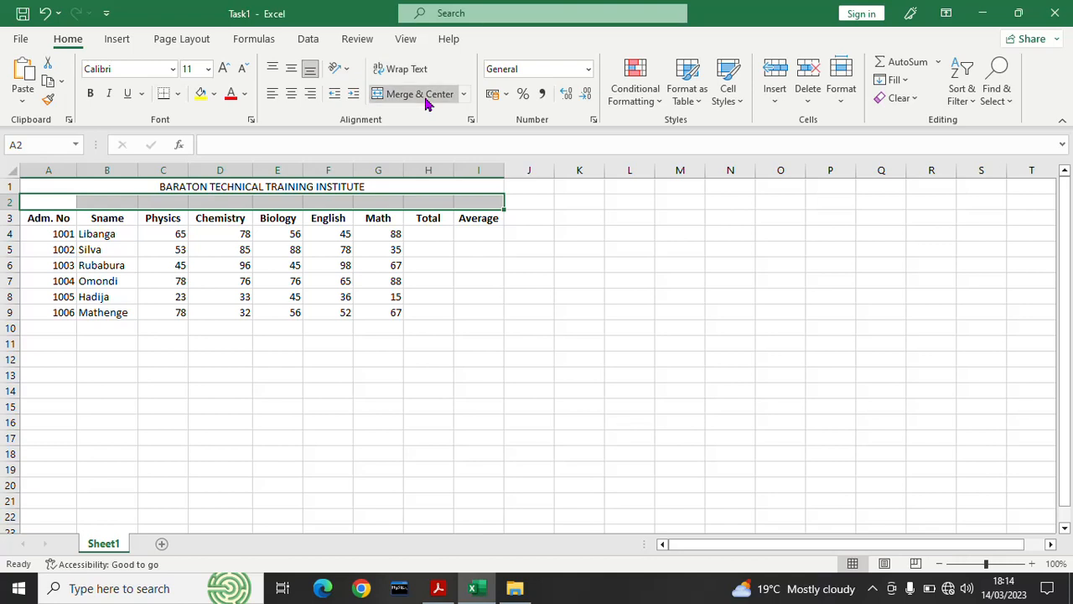
{"action": "left_click", "coordinate": [426, 99]}
{"action": "left_click_drag", "start_coordinate": [311, 204], "coordinate": [316, 202]}
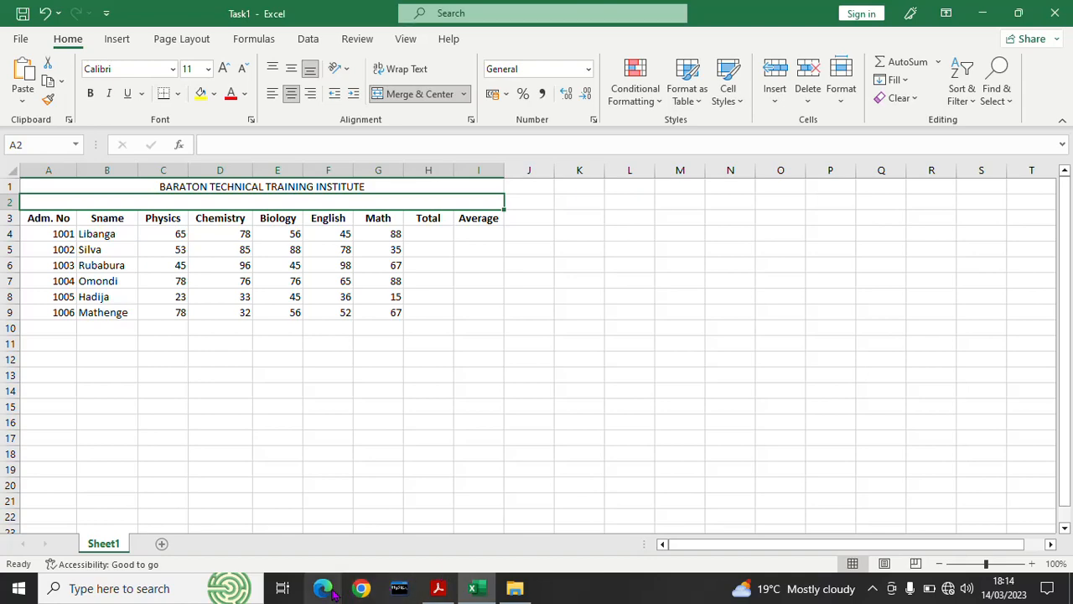
Step: Enter the subtitle "Mark Sheet for Diploma - Class of 2022" in merged cell A2:I2, checking the wording in the PDF
{"action": "left_click", "coordinate": [438, 589]}
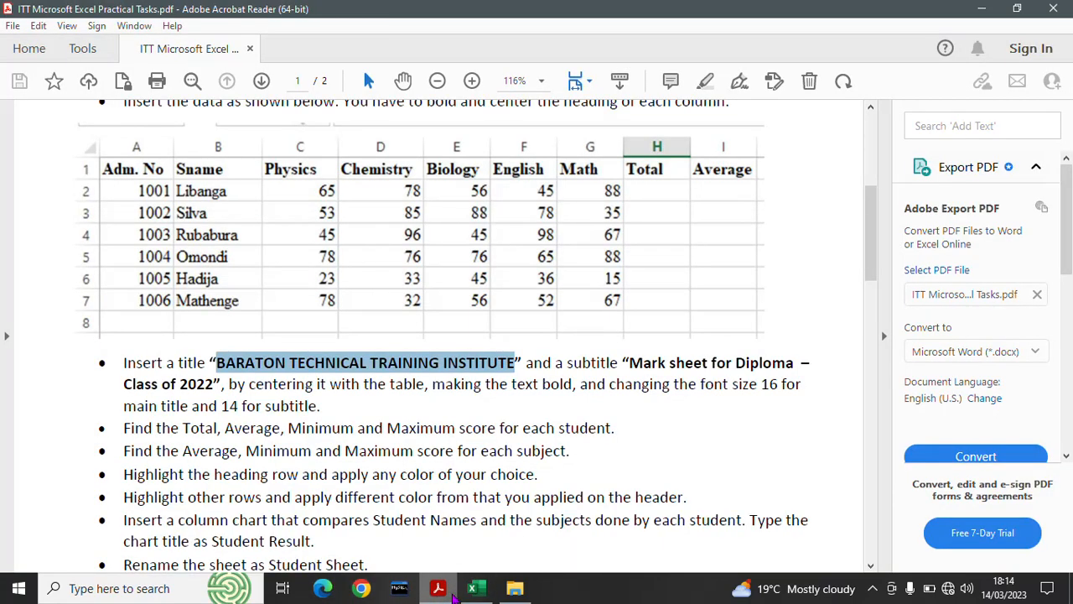
{"action": "left_click", "coordinate": [476, 588]}
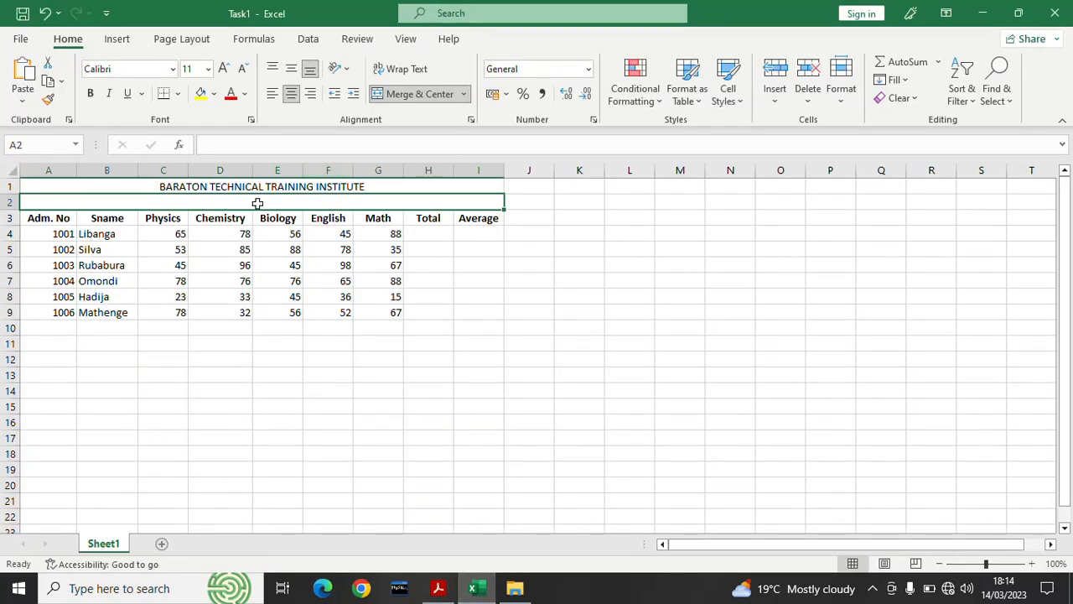
{"action": "type", "text": "Mark"}
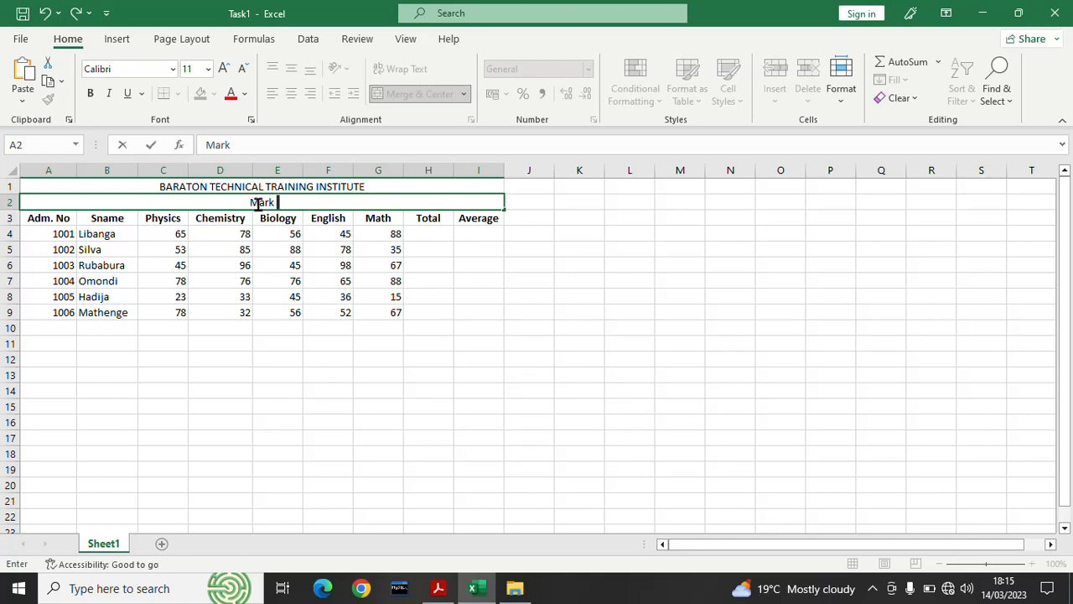
{"action": "type", "text": "S"}
{"action": "type", "text": "heet for"}
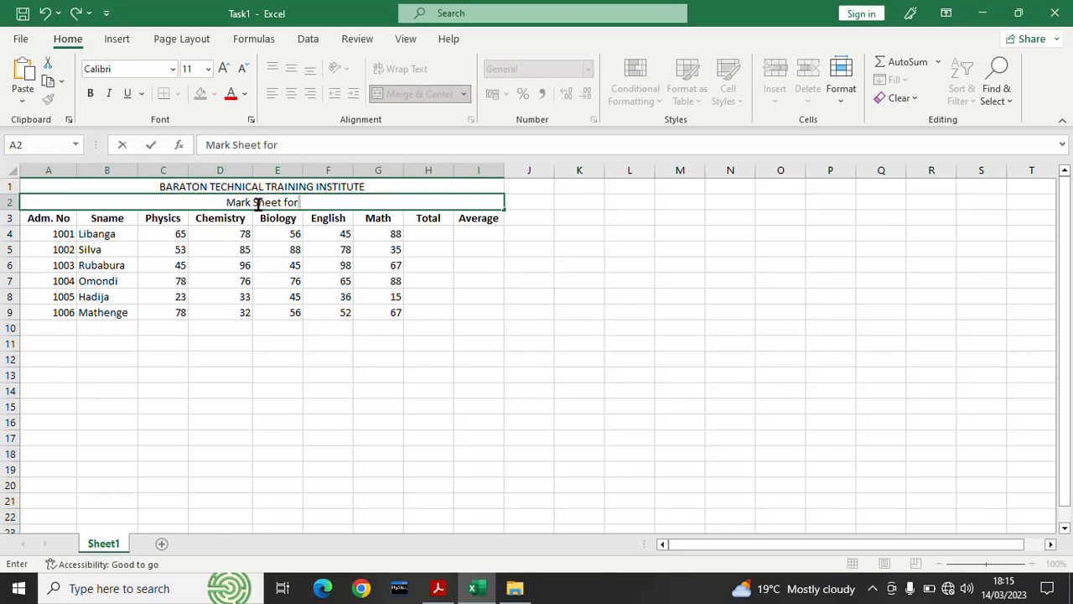
{"action": "left_click", "coordinate": [438, 588]}
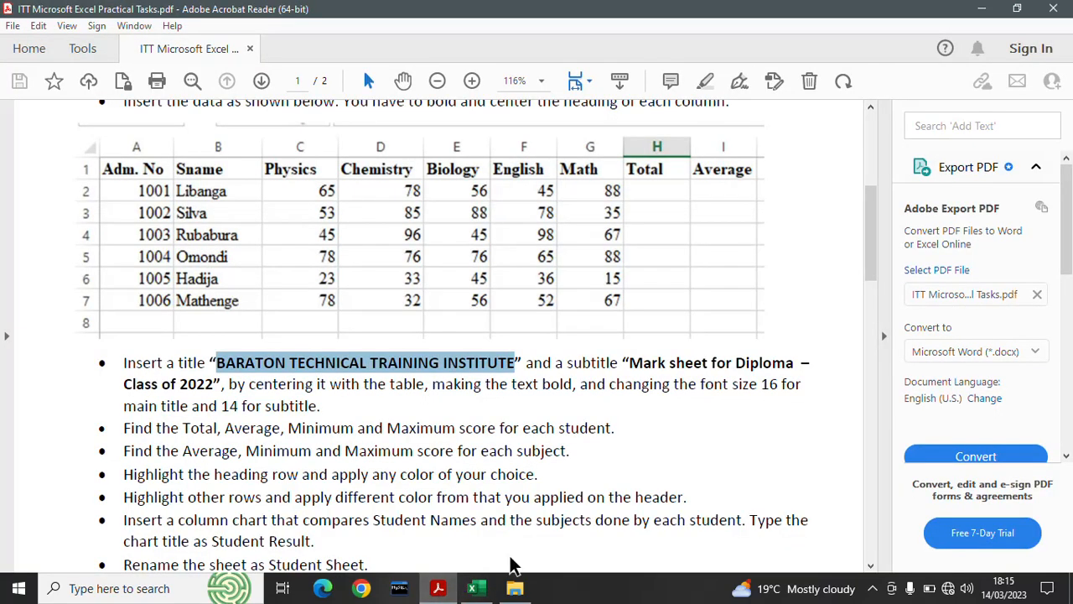
{"action": "left_click", "coordinate": [472, 588]}
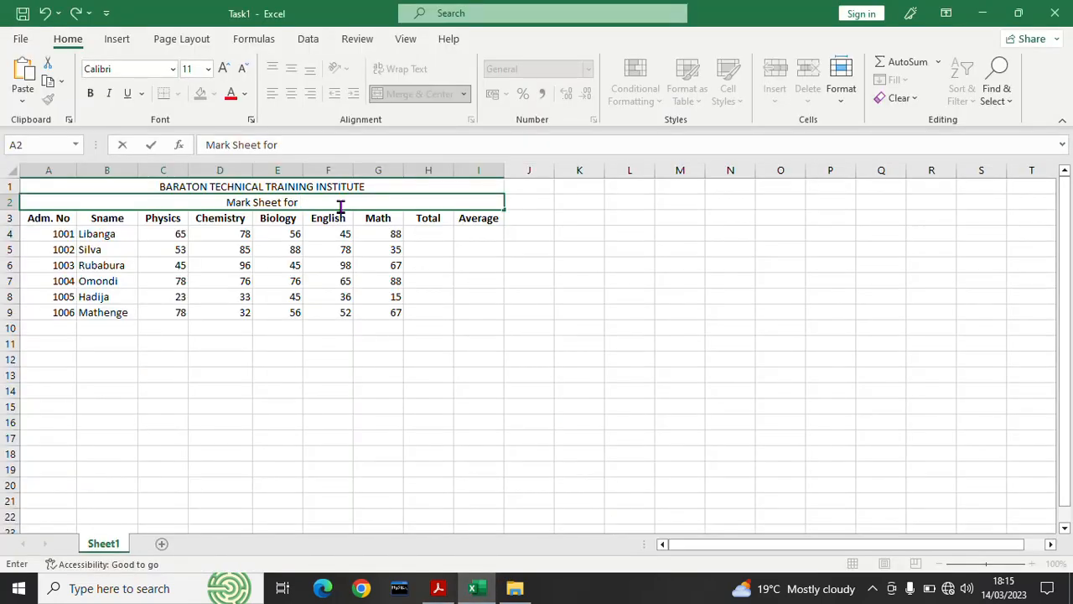
{"action": "type", "text": "Diplo"}
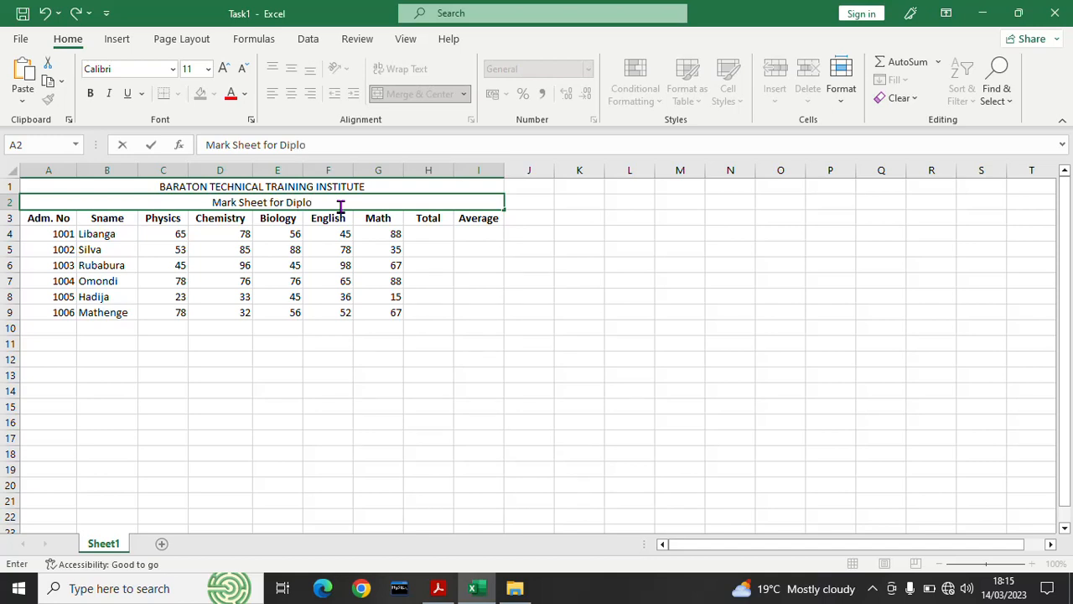
{"action": "type", "text": "ma"}
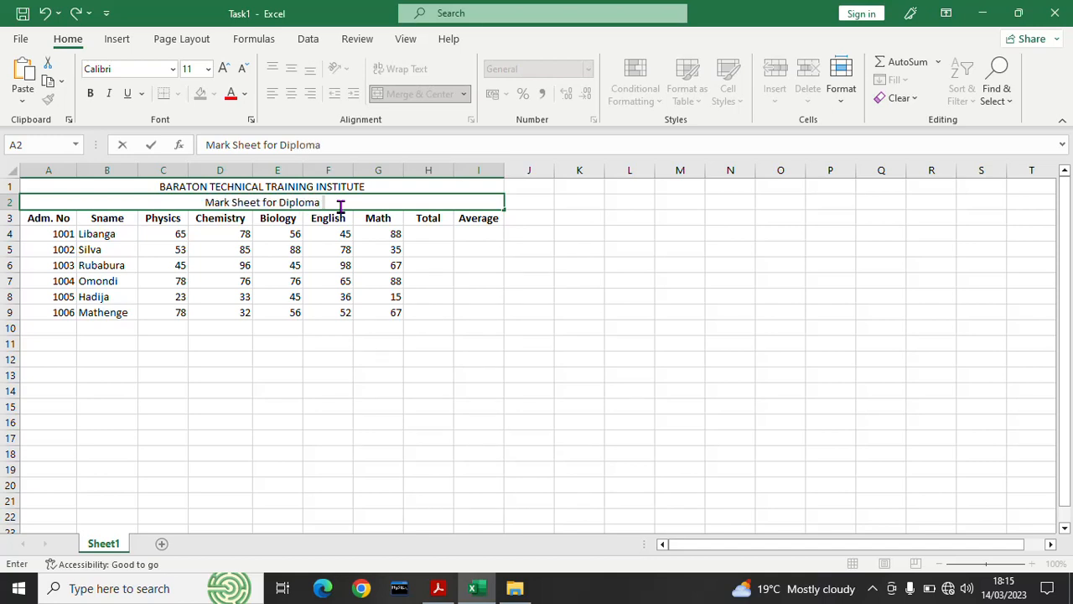
{"action": "type", "text": " -"}
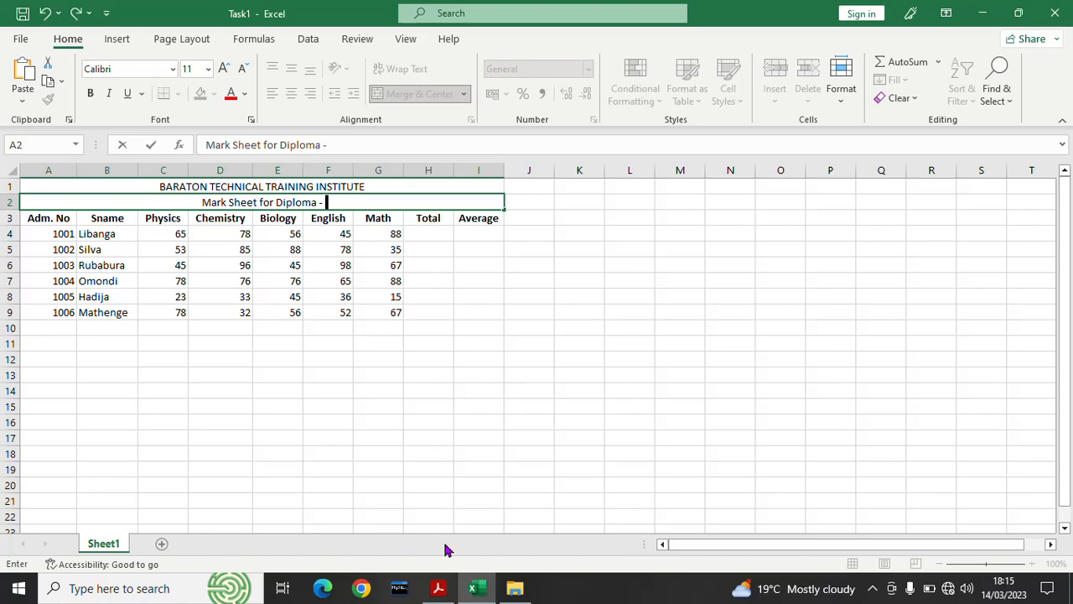
{"action": "left_click", "coordinate": [438, 587]}
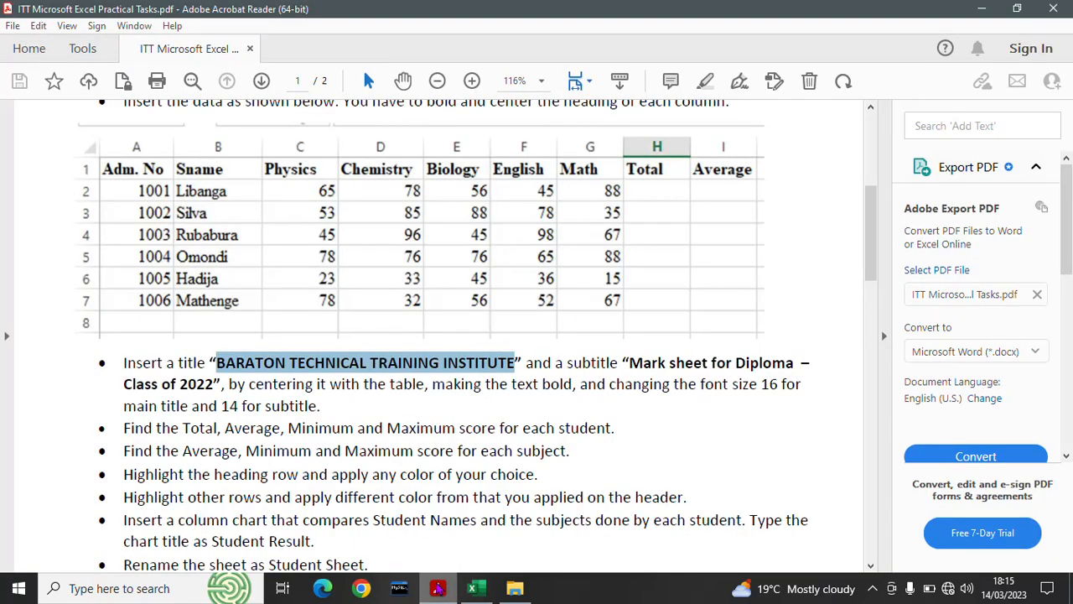
{"action": "left_click", "coordinate": [438, 588]}
{"action": "type", "text": "C"}
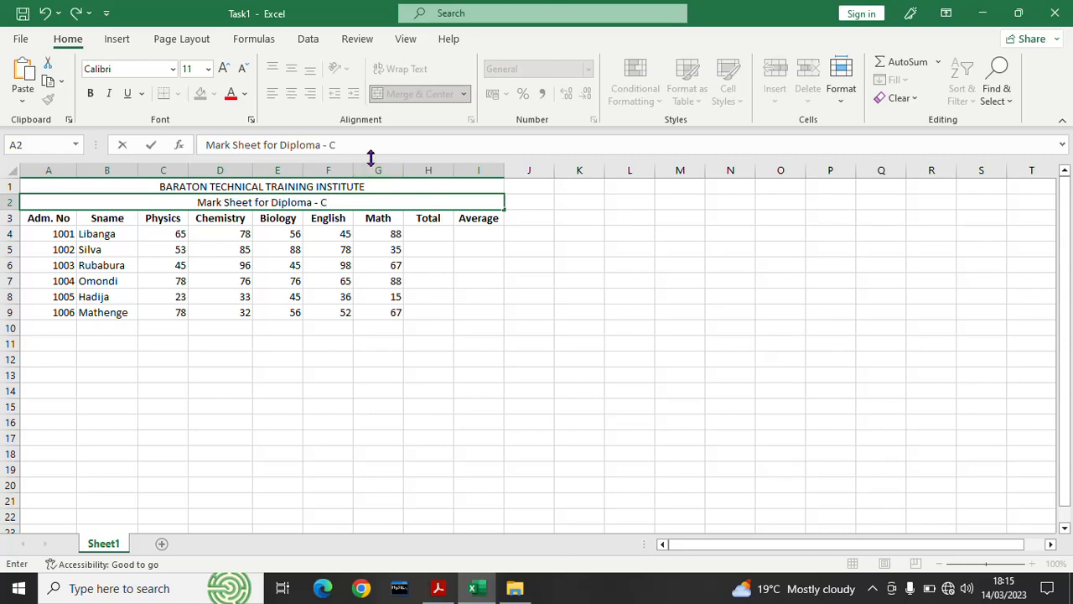
{"action": "type", "text": "lass"}
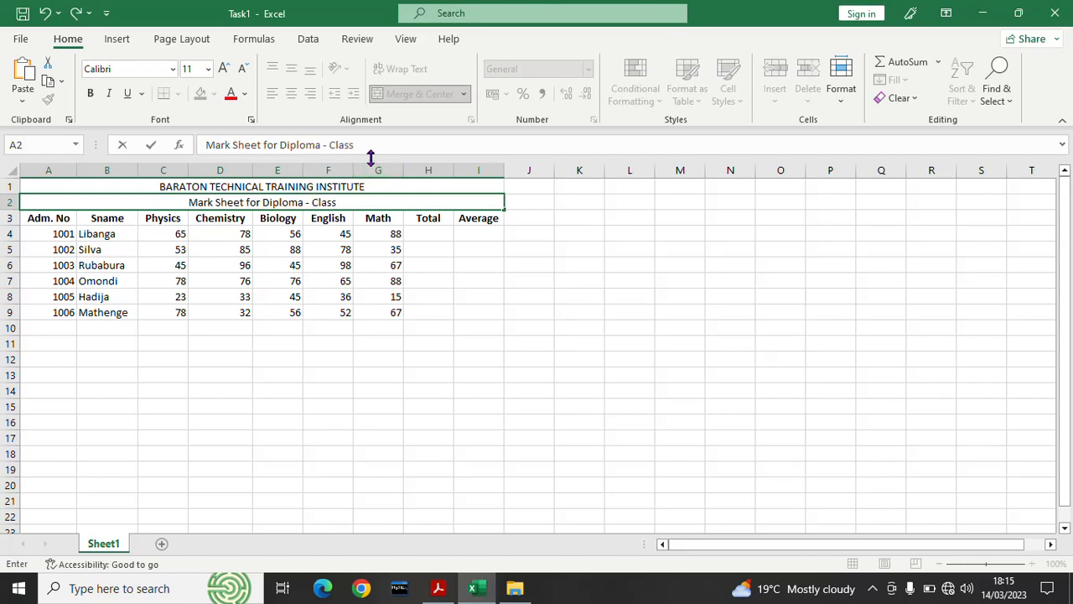
{"action": "type", "text": " of"}
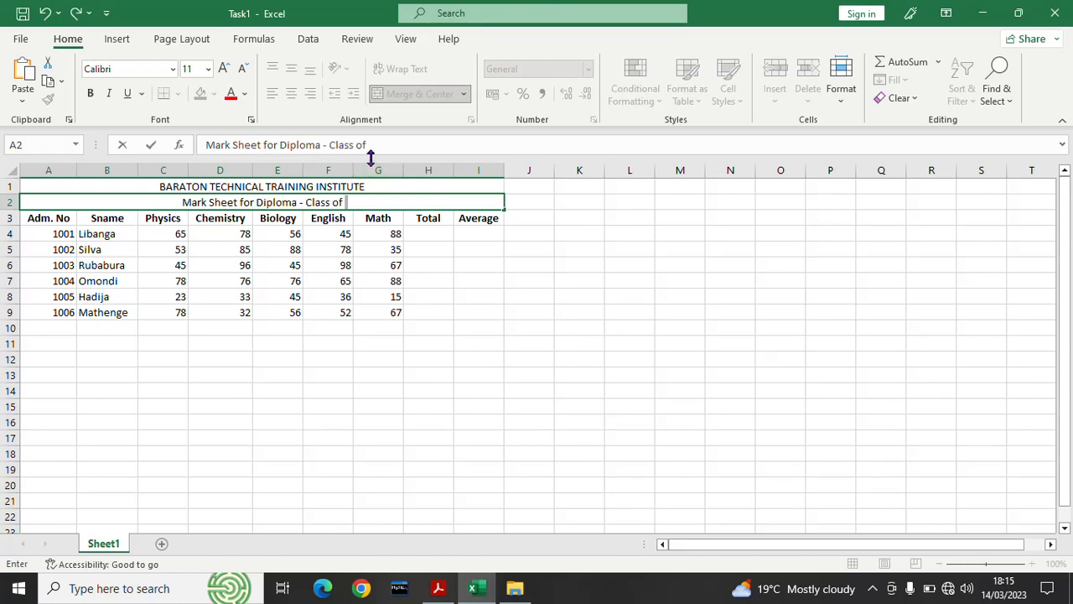
{"action": "type", "text": " 2022"}
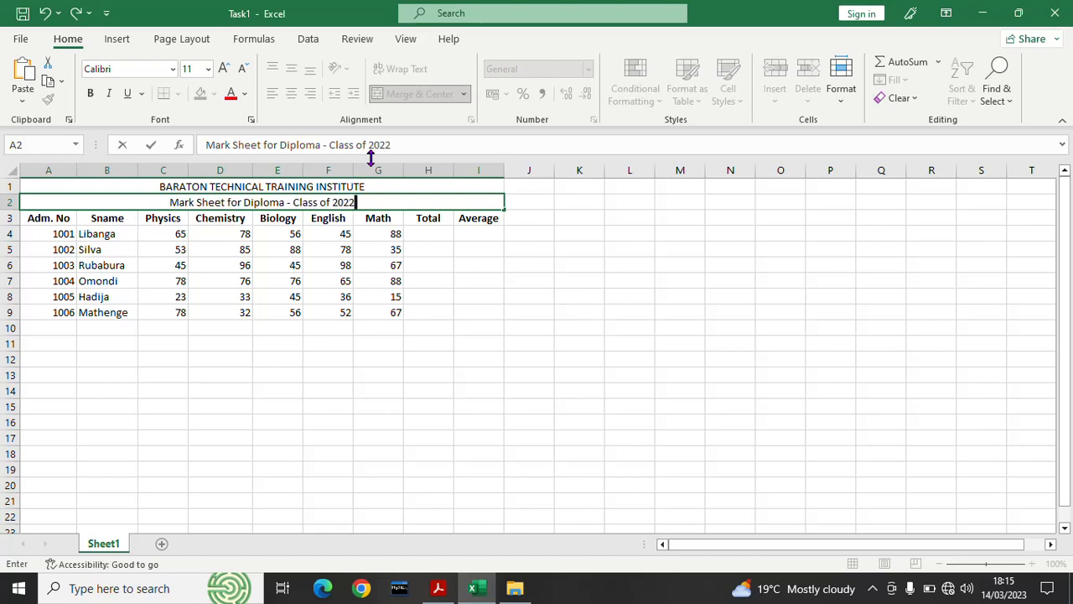
{"action": "left_click", "coordinate": [378, 360]}
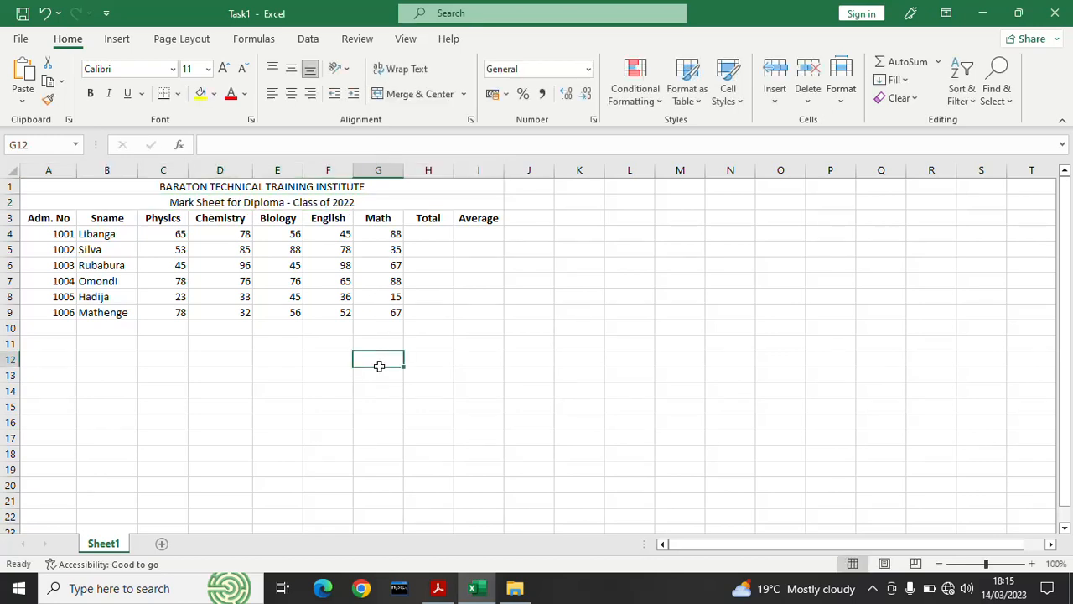
Step: Check the title and subtitle cells against the centering instruction in the PDF and view the available Merge & Center options
{"action": "left_click", "coordinate": [241, 187]}
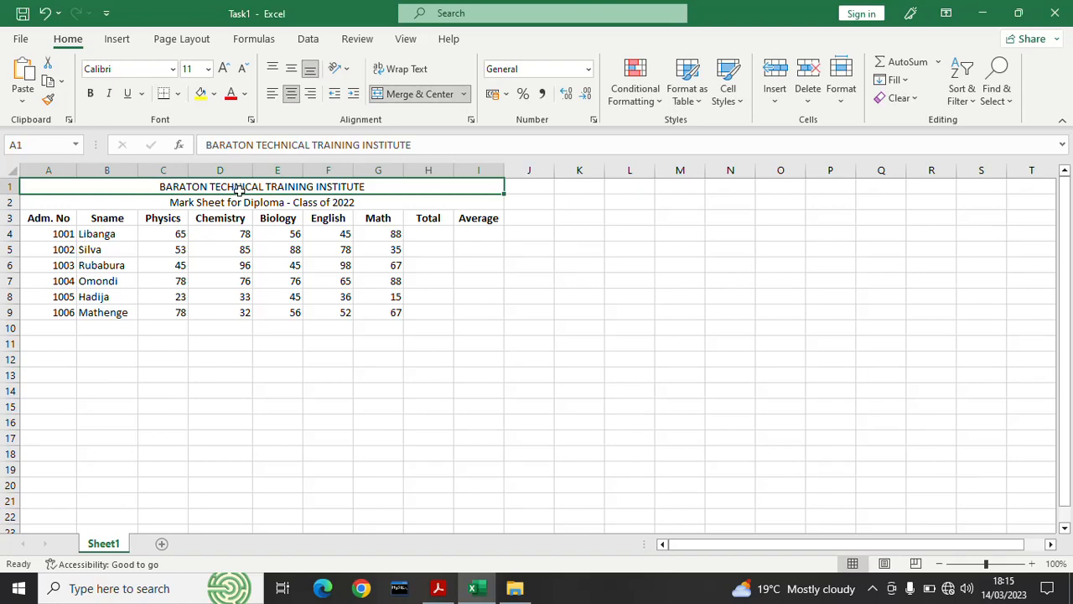
{"action": "left_click", "coordinate": [258, 202]}
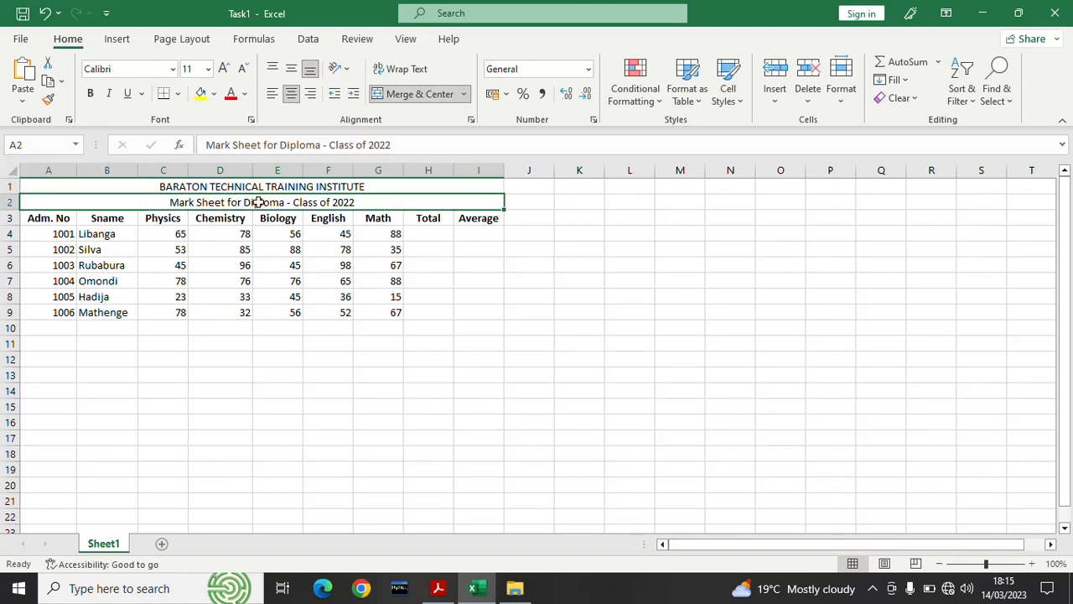
{"action": "left_click", "coordinate": [442, 592]}
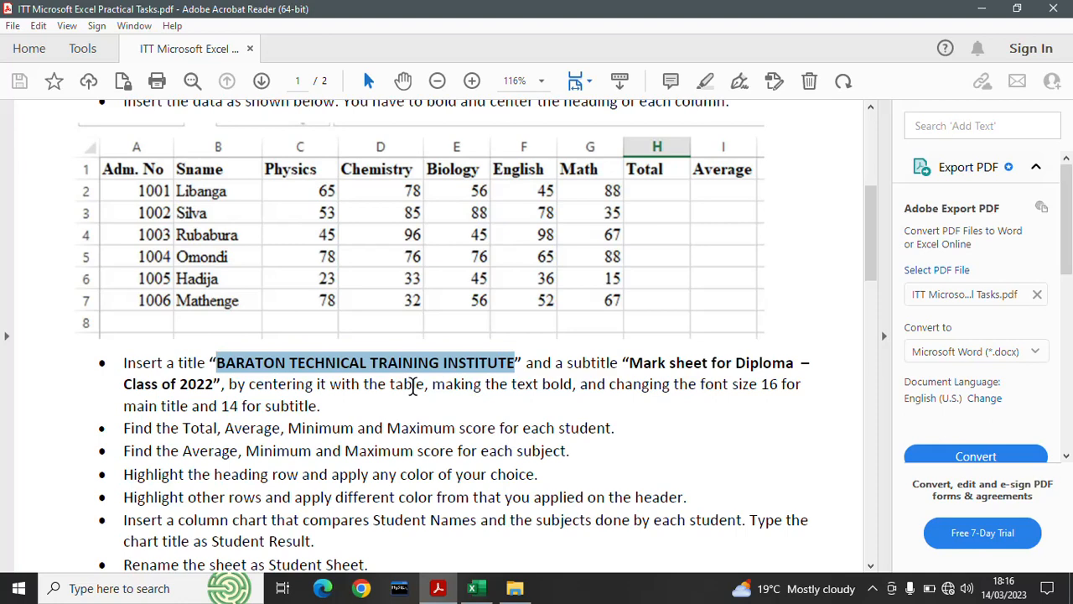
{"action": "left_click", "coordinate": [472, 588]}
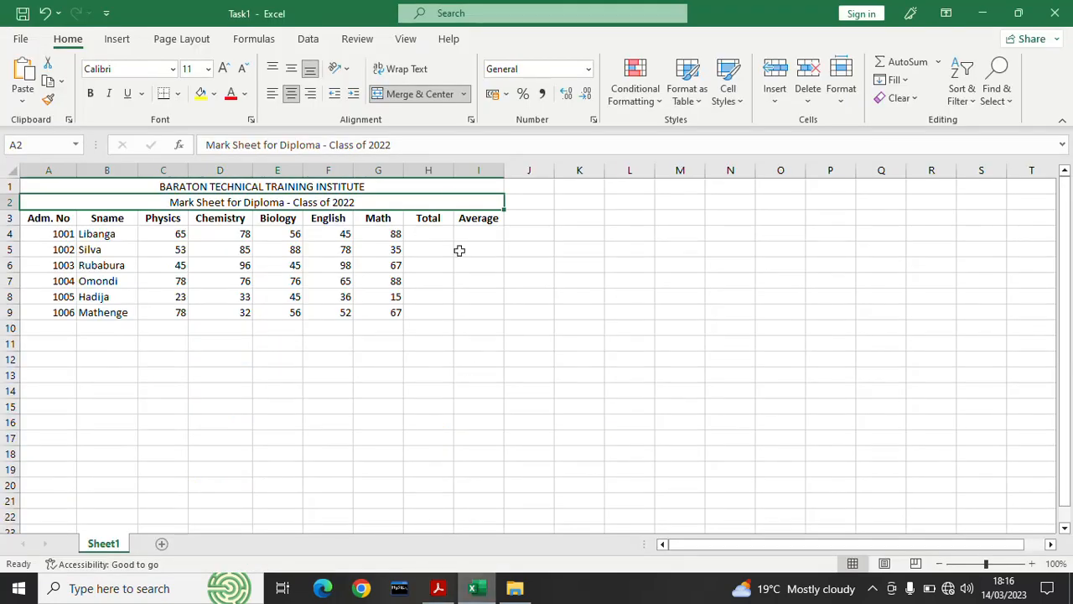
{"action": "left_click", "coordinate": [464, 94]}
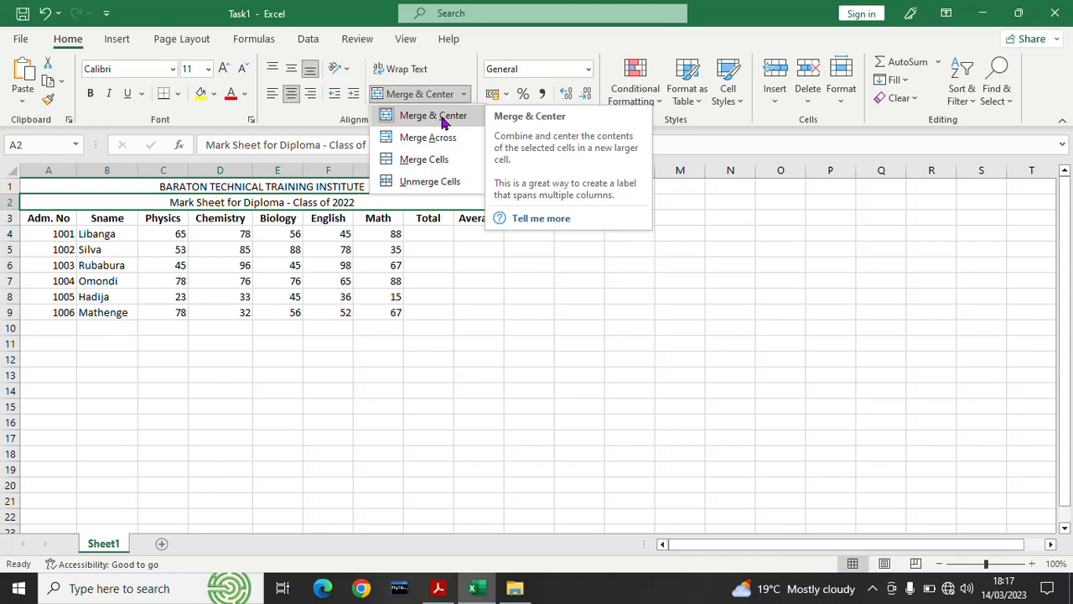
{"action": "left_click", "coordinate": [309, 242]}
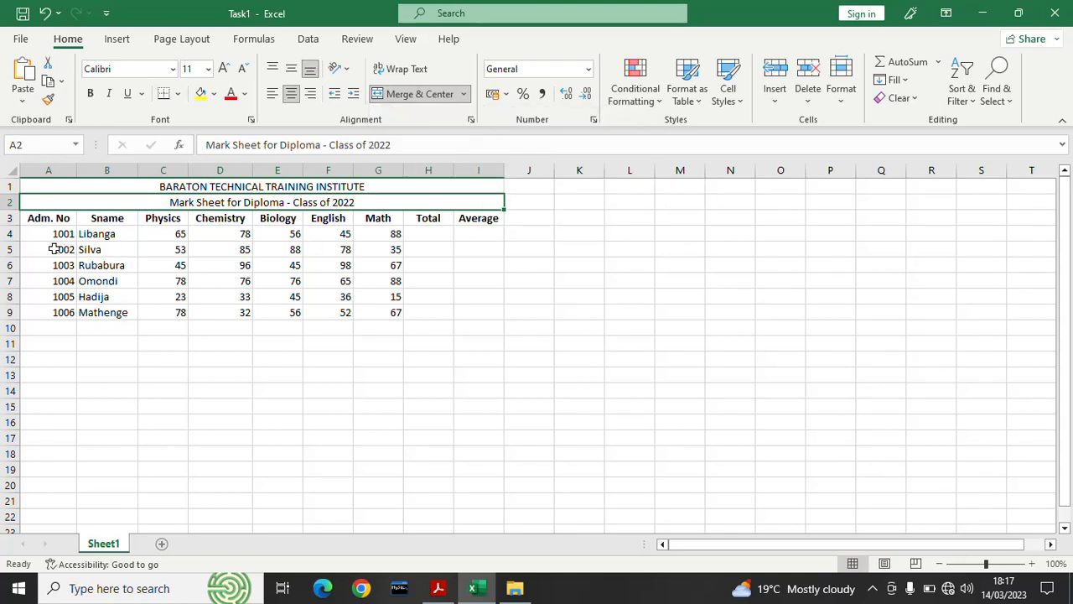
Step: Try to merge and center the filled cells A5:G5, accepting the loss of the other values, and undo the merge
{"action": "left_click_drag", "start_coordinate": [53, 249], "coordinate": [395, 246]}
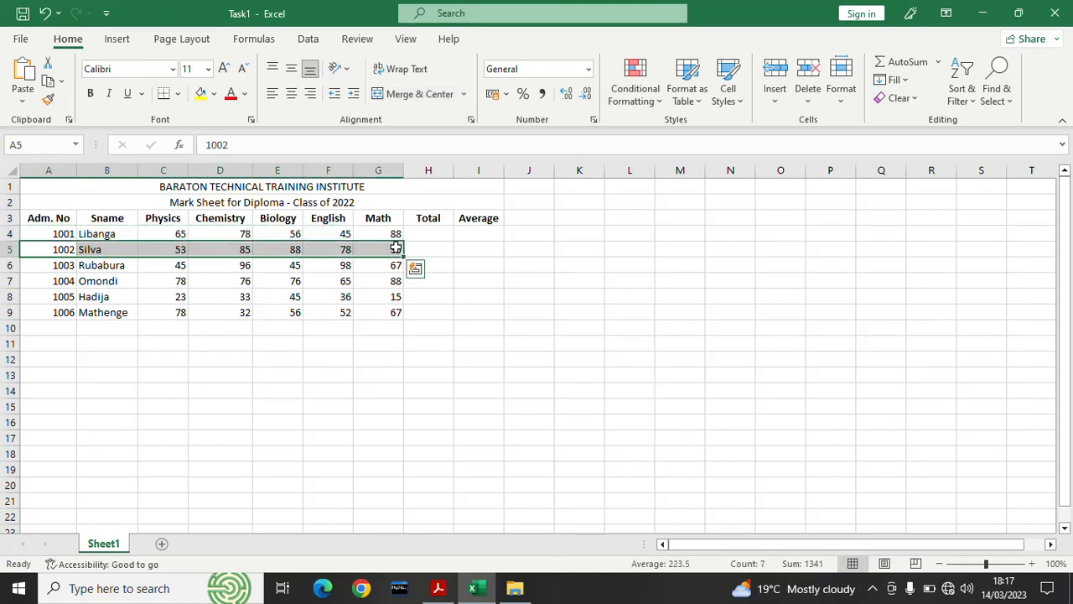
{"action": "left_click", "coordinate": [417, 96]}
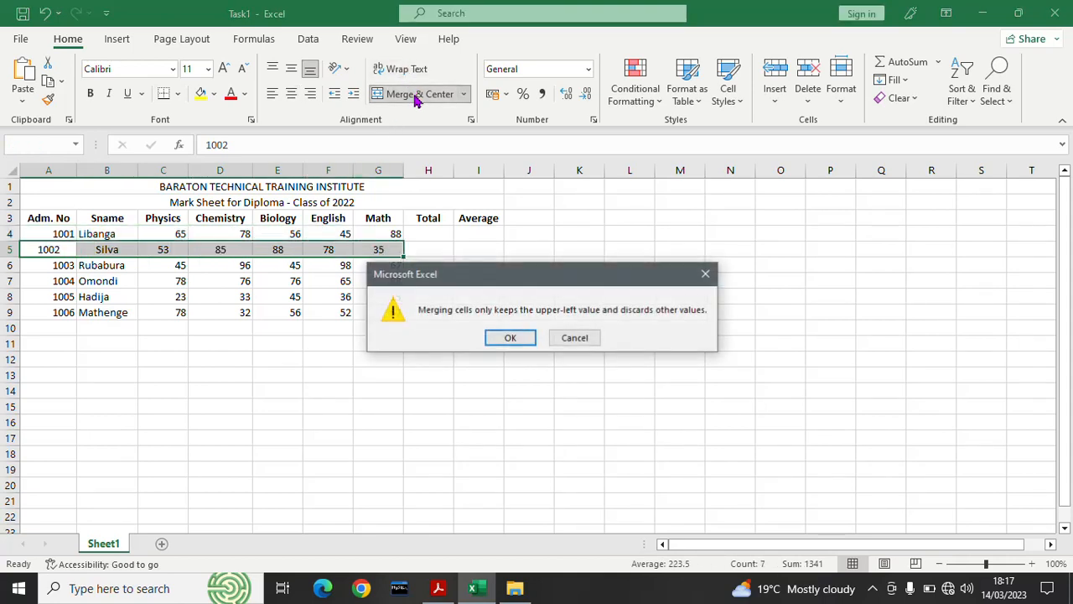
{"action": "left_click", "coordinate": [509, 339]}
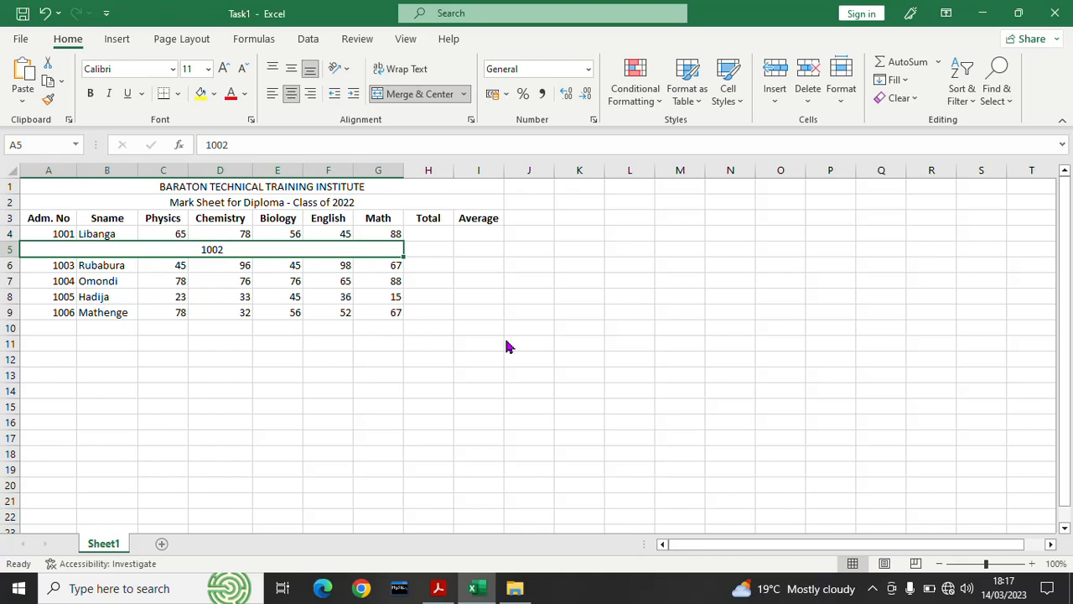
{"action": "key", "text": "ctrl+z"}
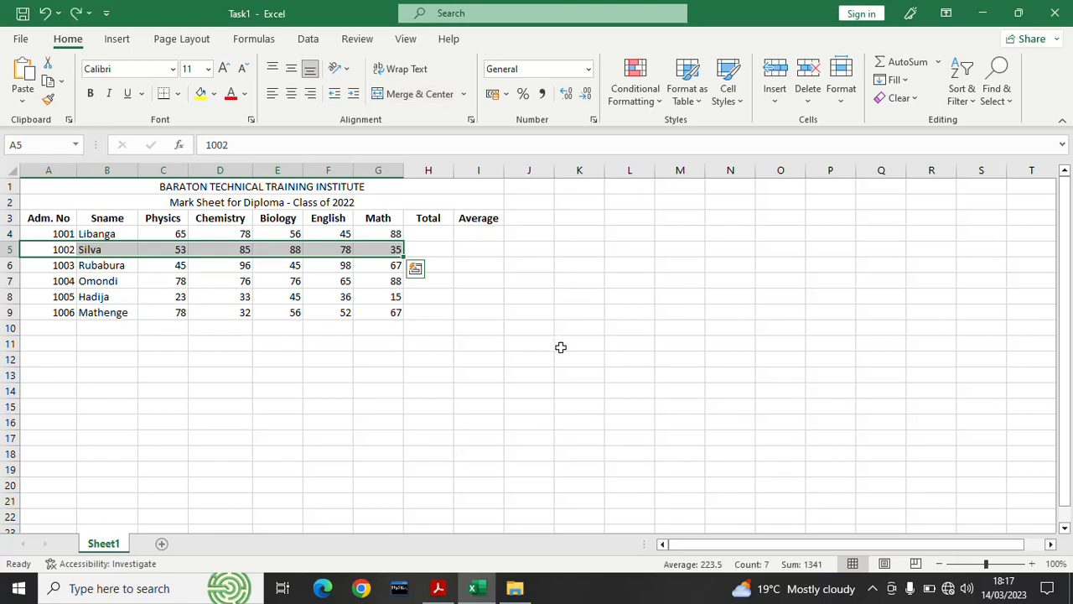
{"action": "left_click", "coordinate": [457, 356]}
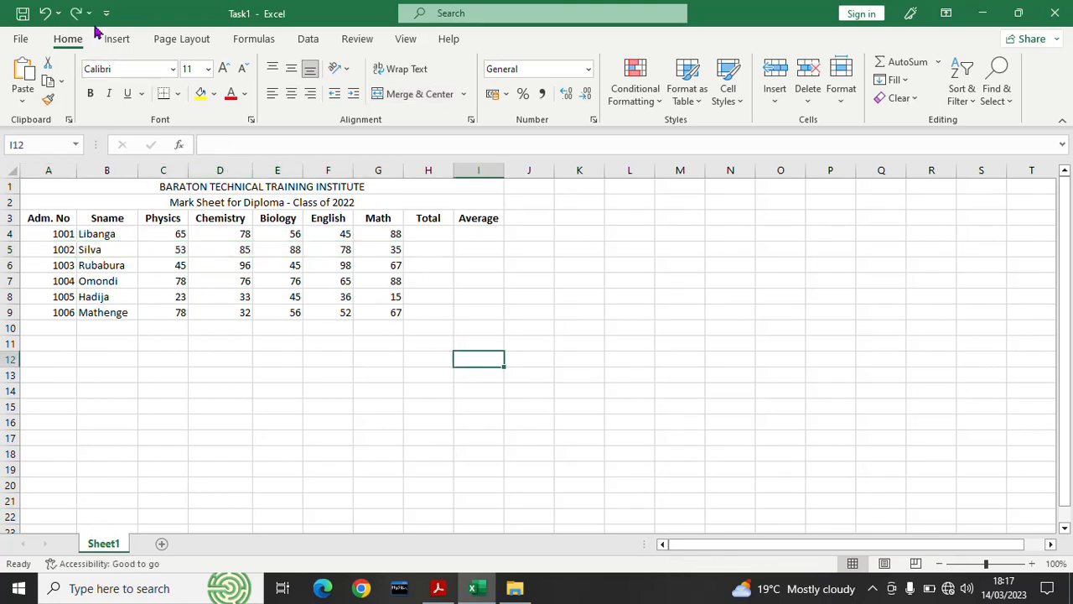
Step: Save the workbook and check the bold and font size instructions for the title and subtitle in the PDF
{"action": "left_click", "coordinate": [22, 19]}
{"action": "left_click", "coordinate": [437, 588]}
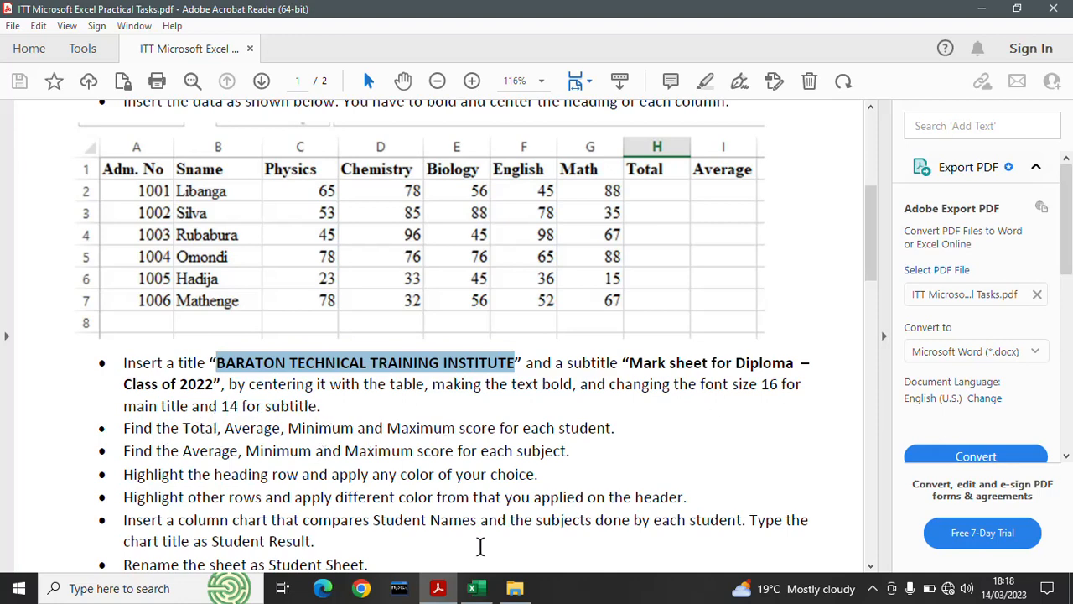
{"action": "left_click", "coordinate": [476, 588]}
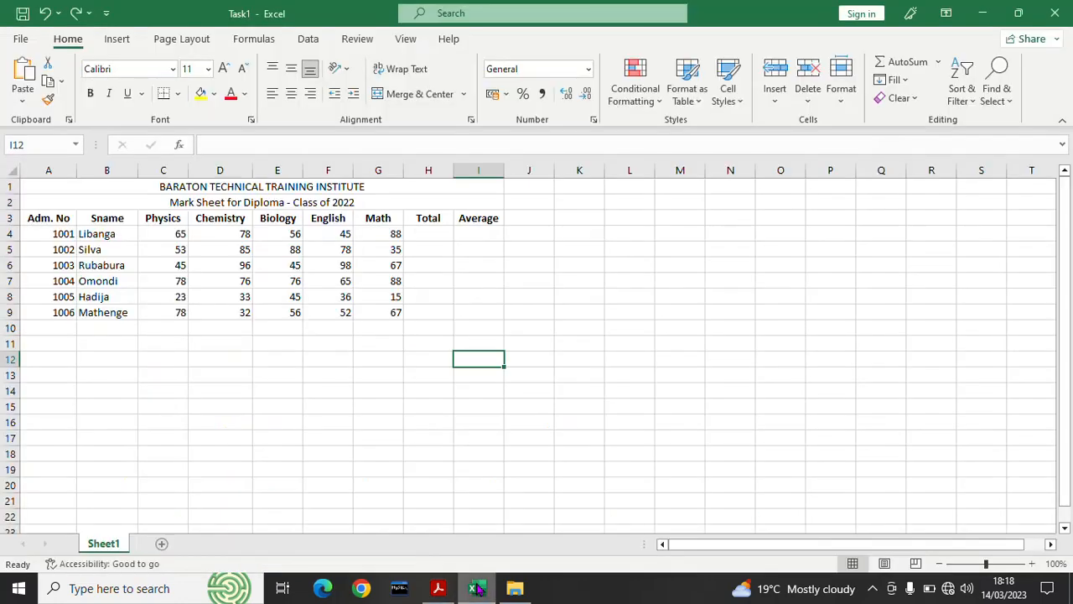
Step: Make the title in merged cell A1:I1 and the subtitle in merged cell A2:I2 bold
{"action": "left_click", "coordinate": [221, 185]}
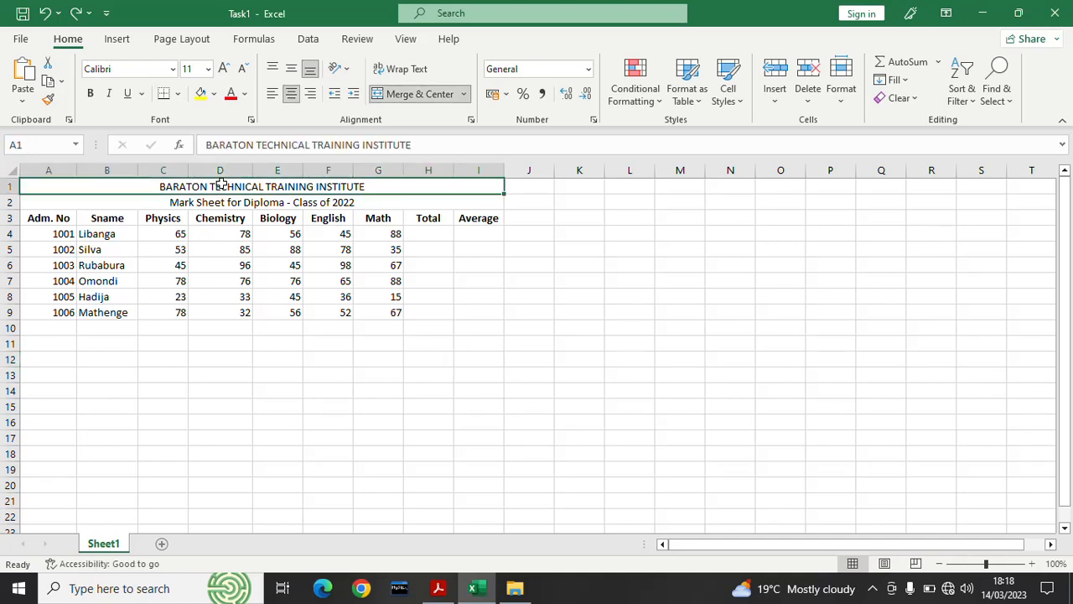
{"action": "left_click", "coordinate": [89, 93]}
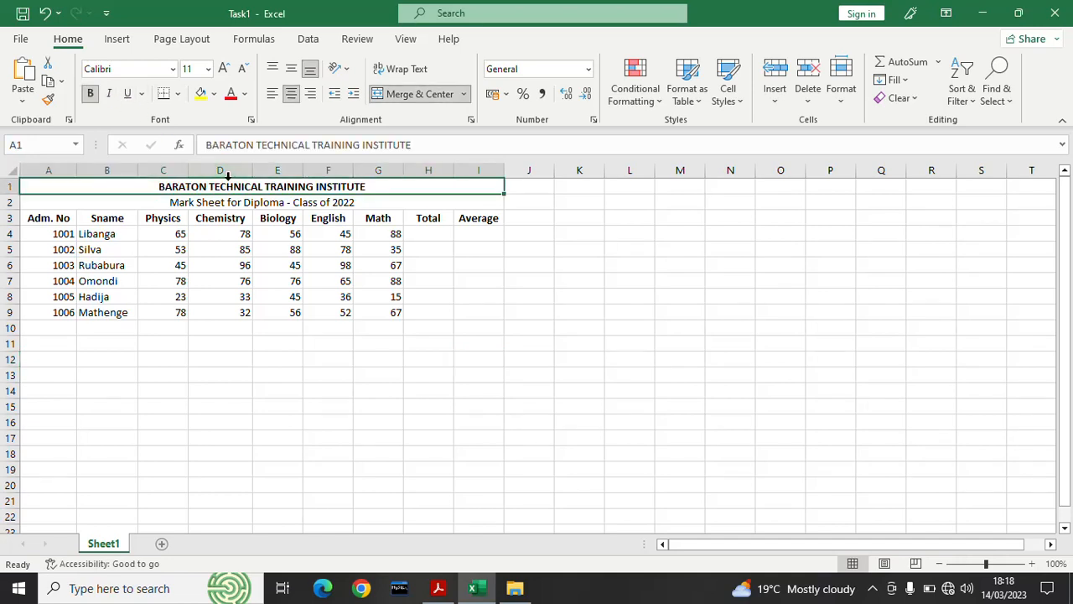
{"action": "left_click", "coordinate": [245, 202]}
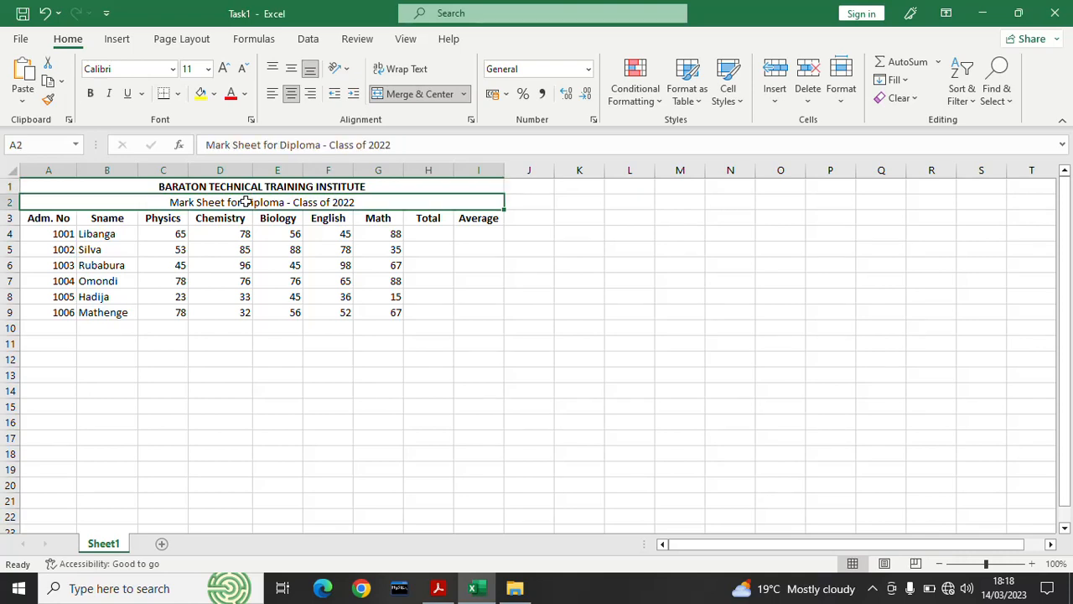
{"action": "left_click", "coordinate": [90, 94]}
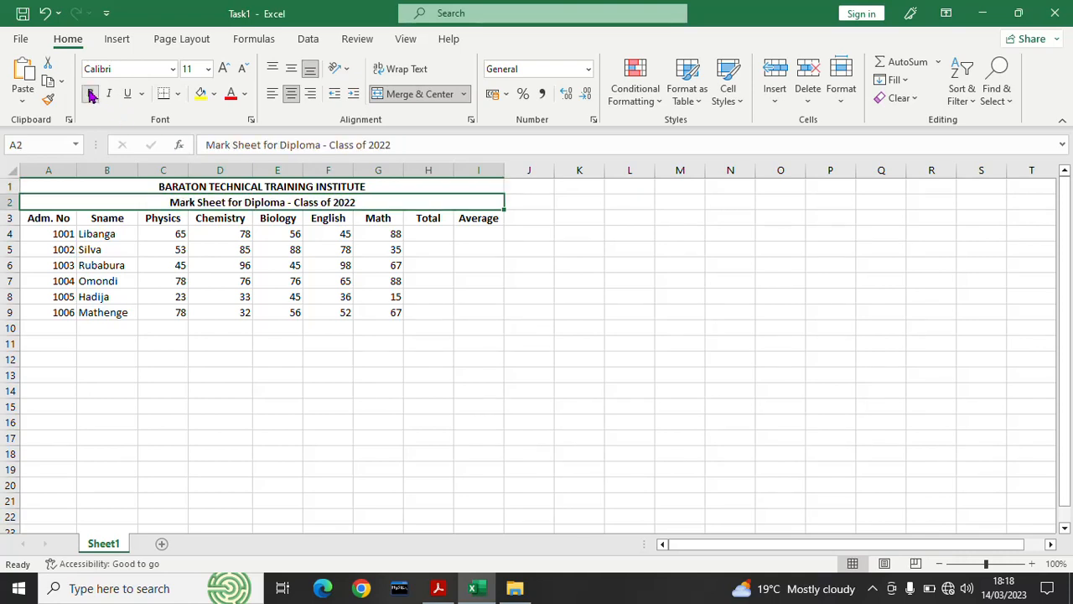
Step: Set the font size of the title in merged cell A1:I1 to 16
{"action": "left_click", "coordinate": [219, 186]}
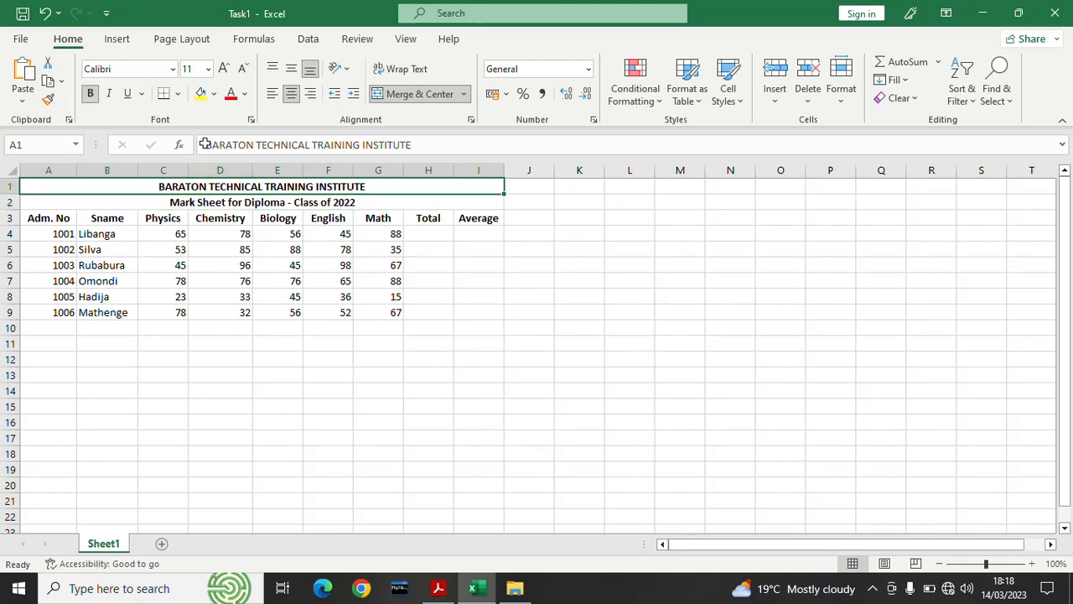
{"action": "left_click", "coordinate": [208, 69]}
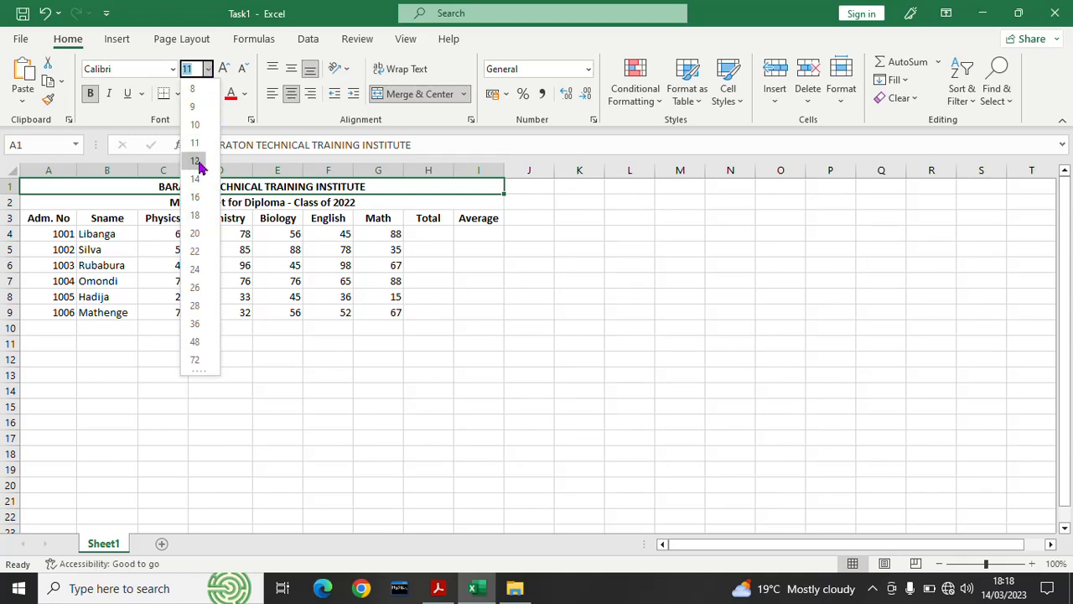
{"action": "left_click", "coordinate": [195, 196]}
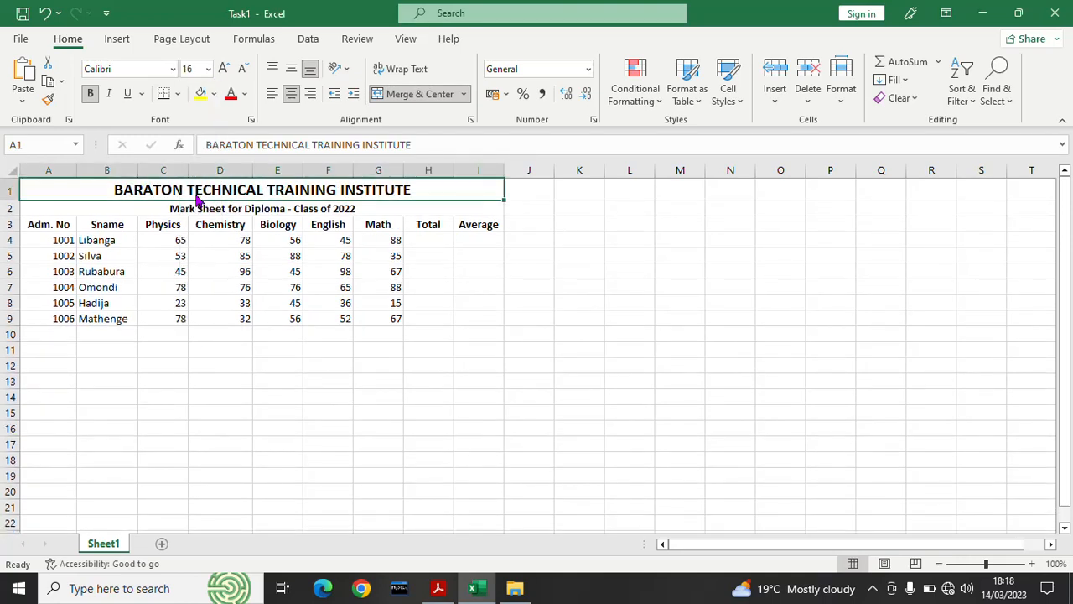
Step: Set the font size of the subtitle in merged cell A2:I2 to 14
{"action": "left_click", "coordinate": [262, 210]}
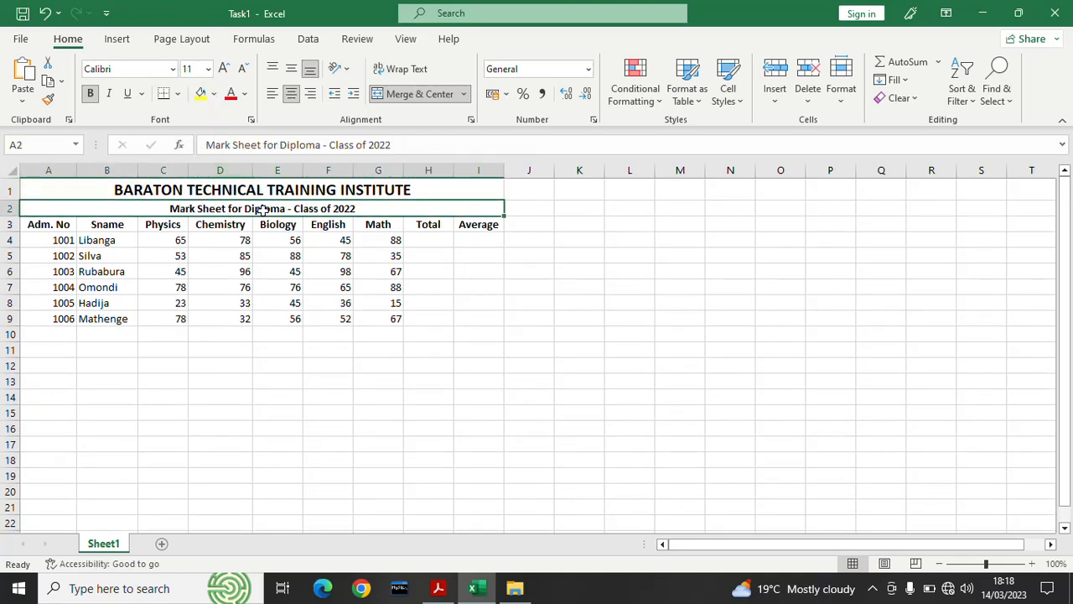
{"action": "left_click", "coordinate": [208, 68]}
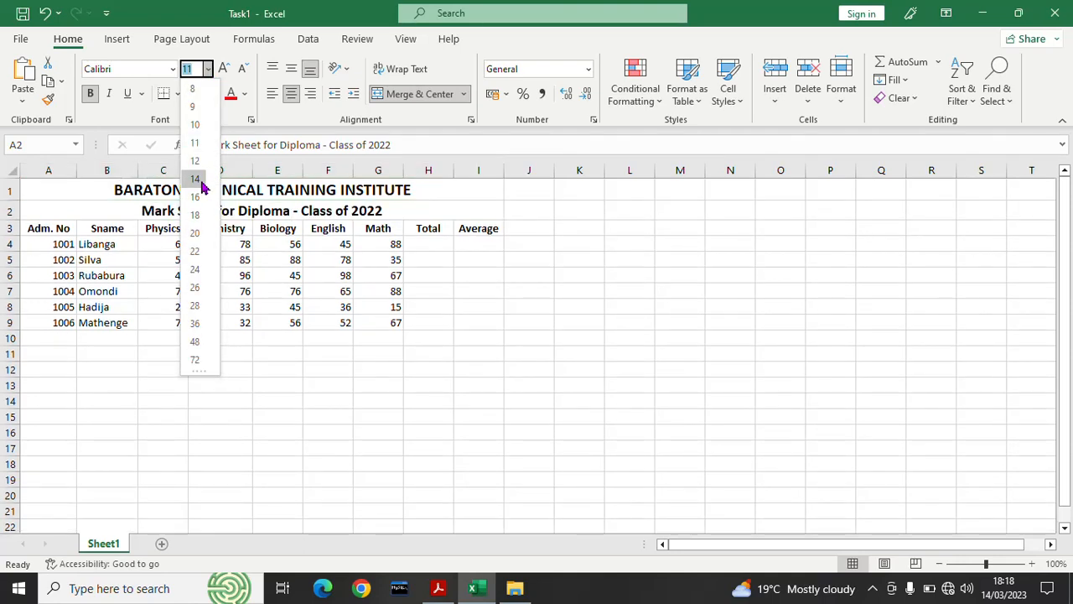
{"action": "left_click", "coordinate": [196, 180]}
{"action": "left_click", "coordinate": [401, 417]}
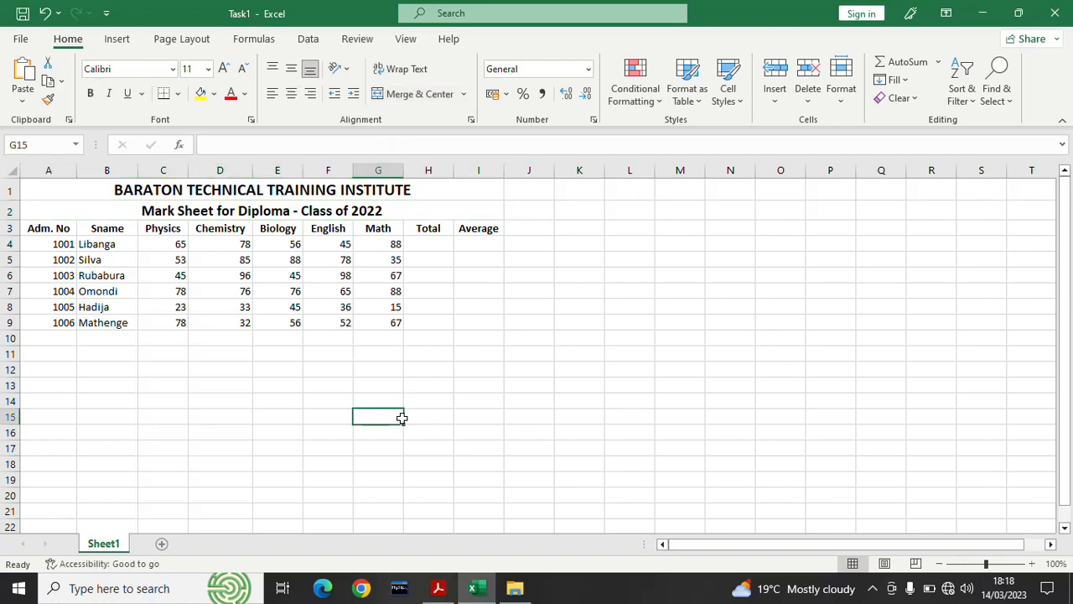
Step: Check the PDF instructions on total, average, minimum and maximum scores for each student against the sheet's columns, and return to the workbook
{"action": "left_click", "coordinate": [439, 588]}
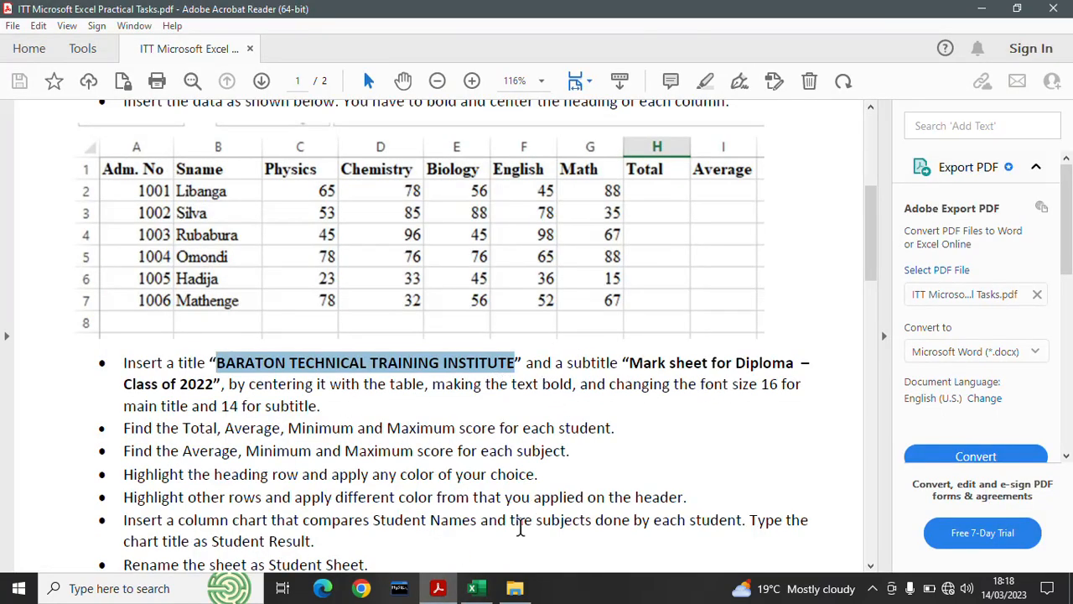
{"action": "left_click", "coordinate": [472, 588]}
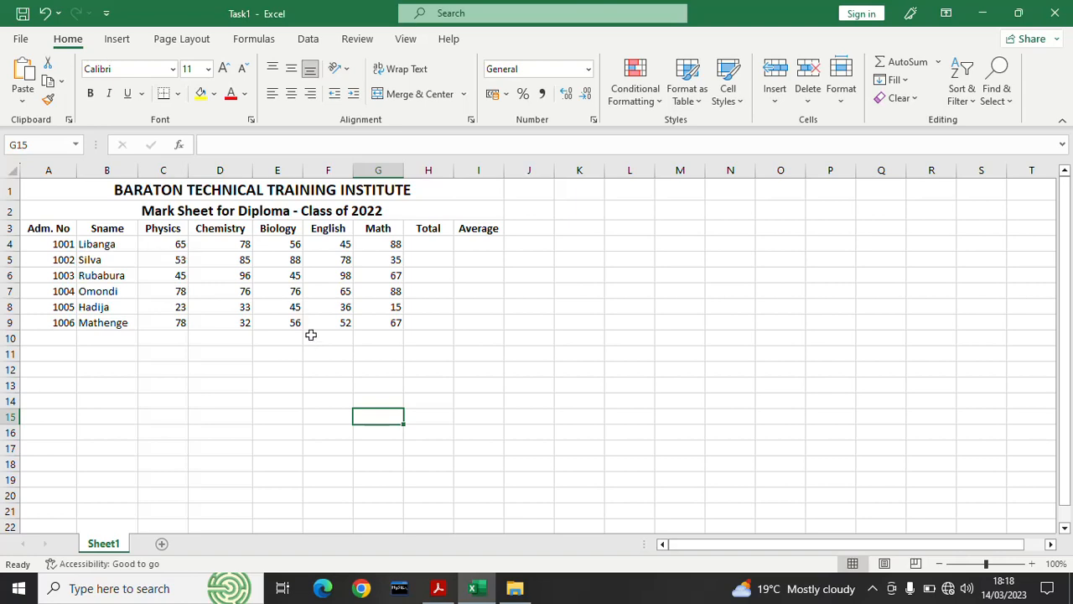
{"action": "left_click", "coordinate": [437, 587]}
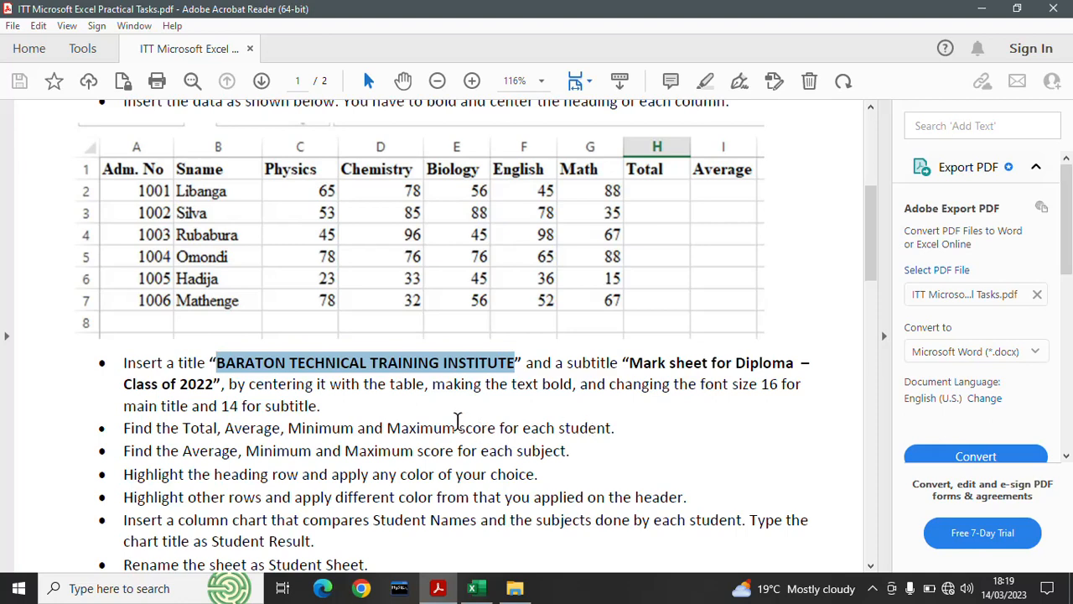
{"action": "left_click_drag", "start_coordinate": [458, 426], "coordinate": [606, 433]}
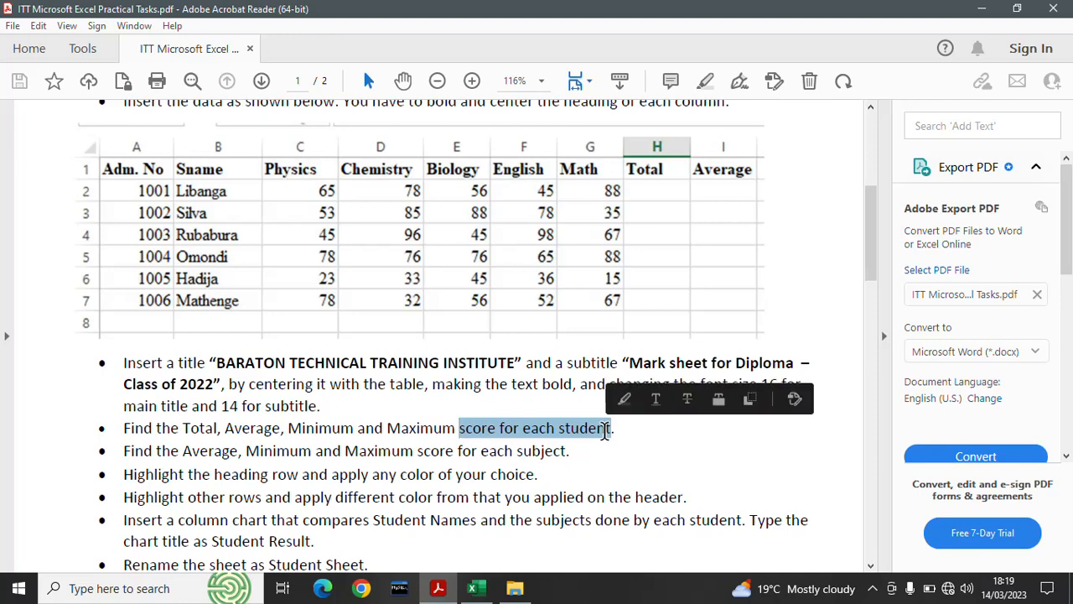
{"action": "left_click", "coordinate": [472, 588]}
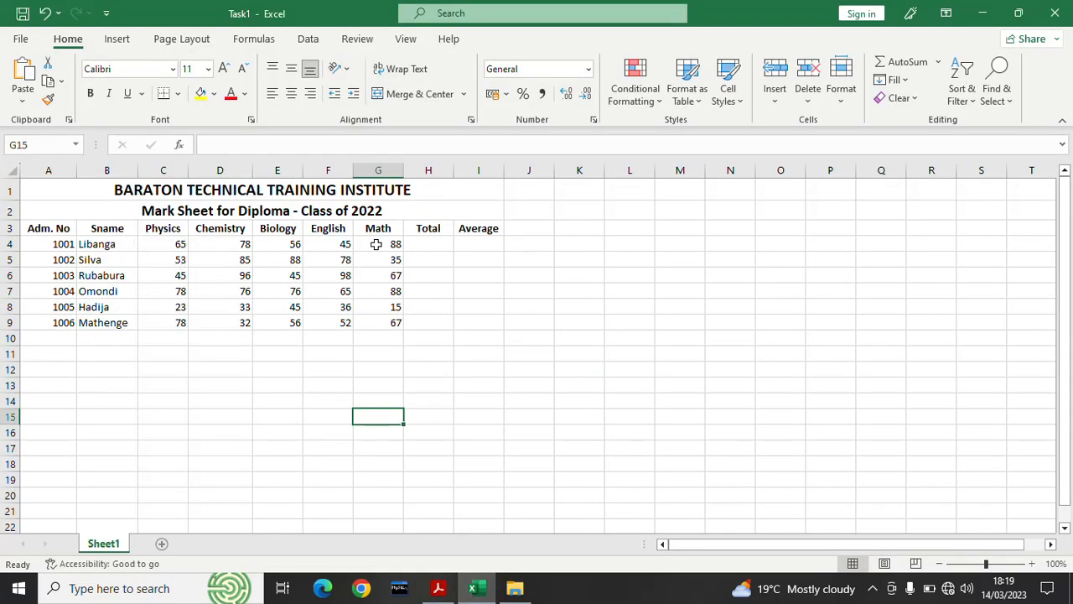
{"action": "left_click", "coordinate": [432, 243]}
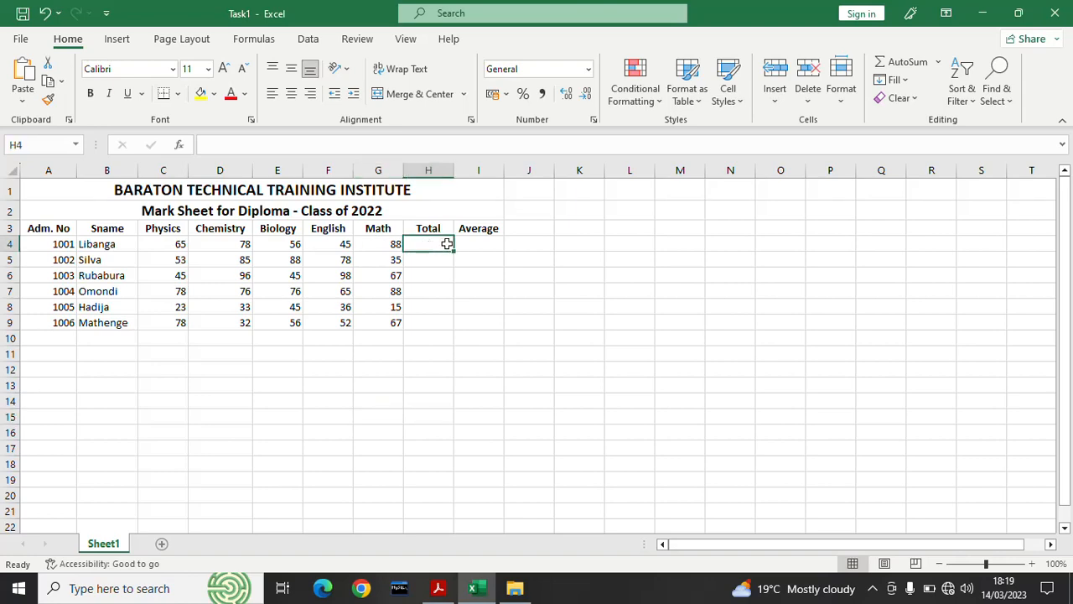
{"action": "left_click", "coordinate": [483, 244]}
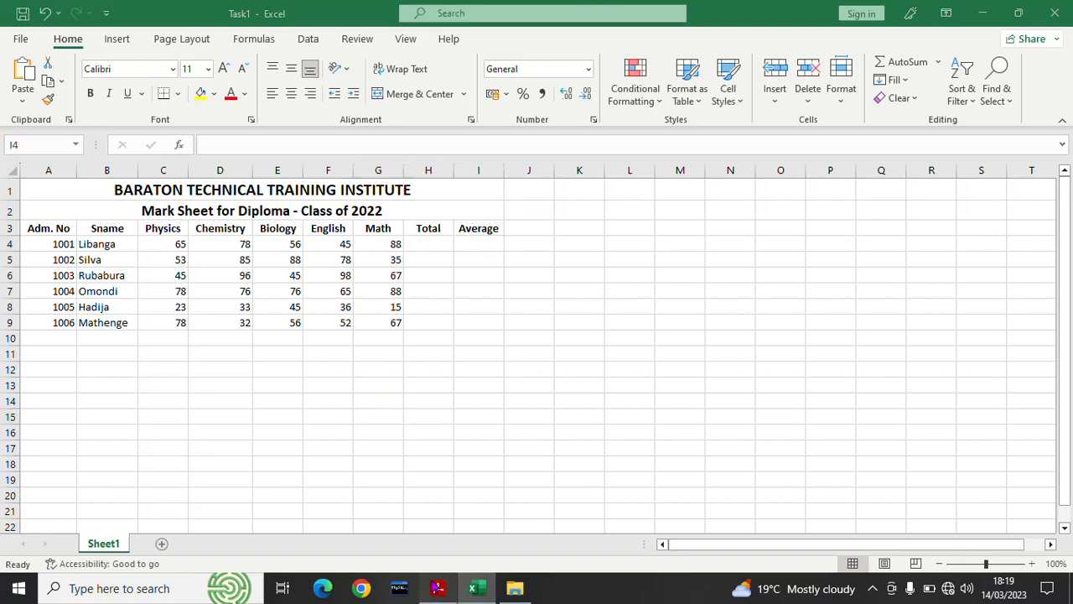
{"action": "left_click", "coordinate": [438, 588]}
{"action": "left_click", "coordinate": [327, 426]}
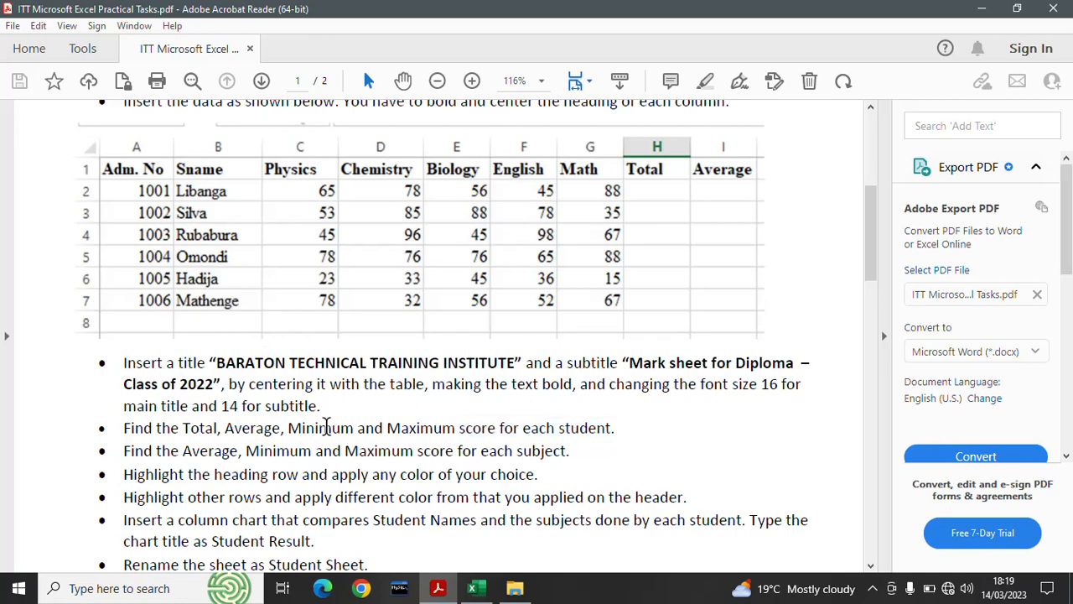
{"action": "left_click", "coordinate": [416, 428]}
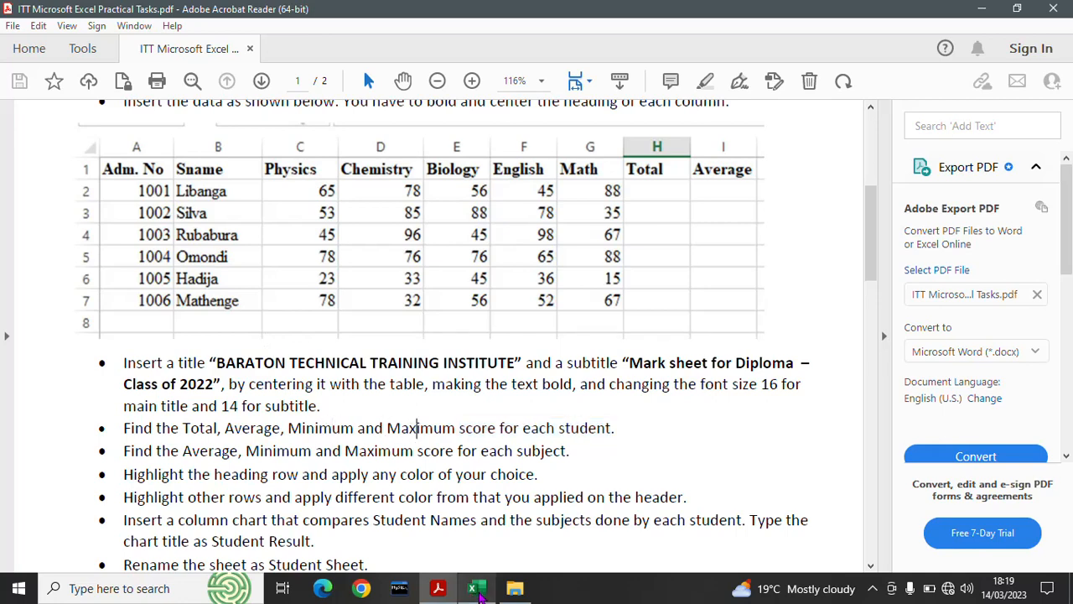
{"action": "left_click", "coordinate": [478, 591]}
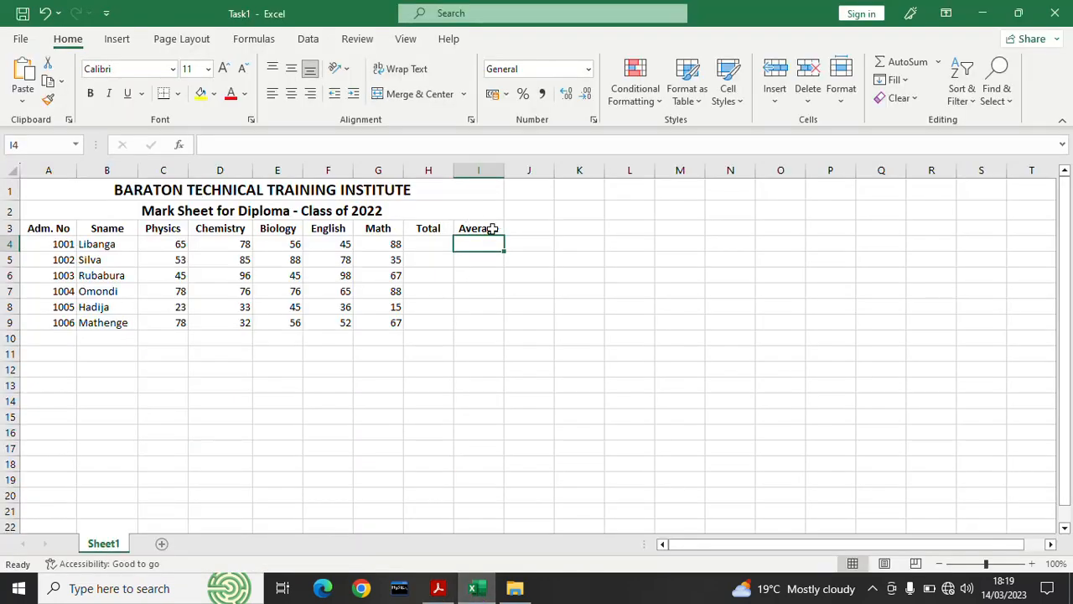
Step: Enter the heading "Minimum Score" in cell J3 and widen column J to fit it
{"action": "left_click", "coordinate": [529, 227]}
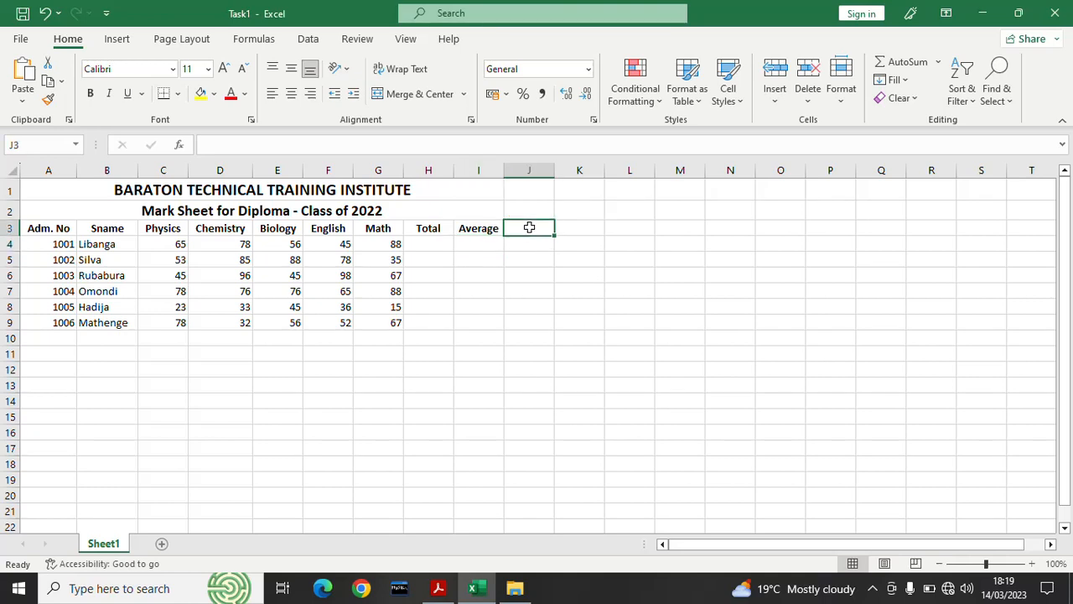
{"action": "type", "text": "M"}
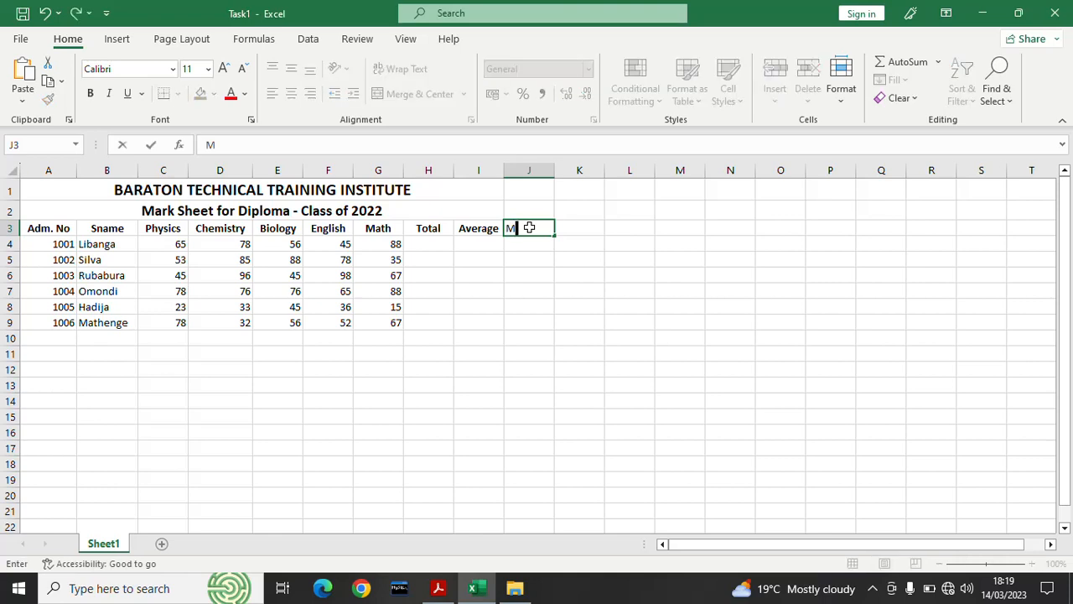
{"action": "type", "text": "inimun"}
{"action": "key", "text": "BackSpace"}
{"action": "type", "text": "m"}
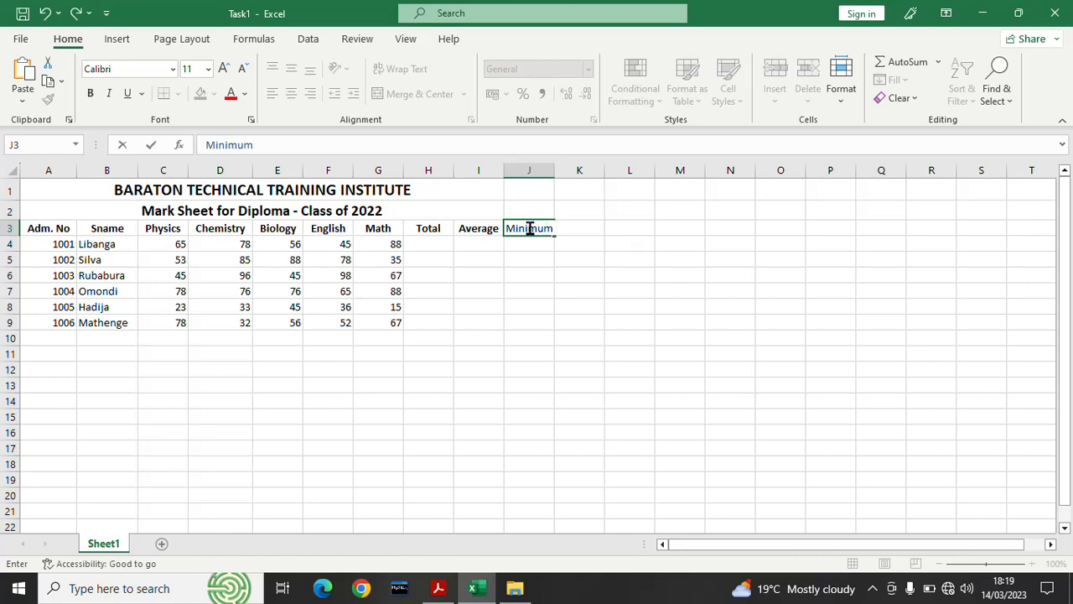
{"action": "type", "text": " Score"}
{"action": "left_click", "coordinate": [595, 303]}
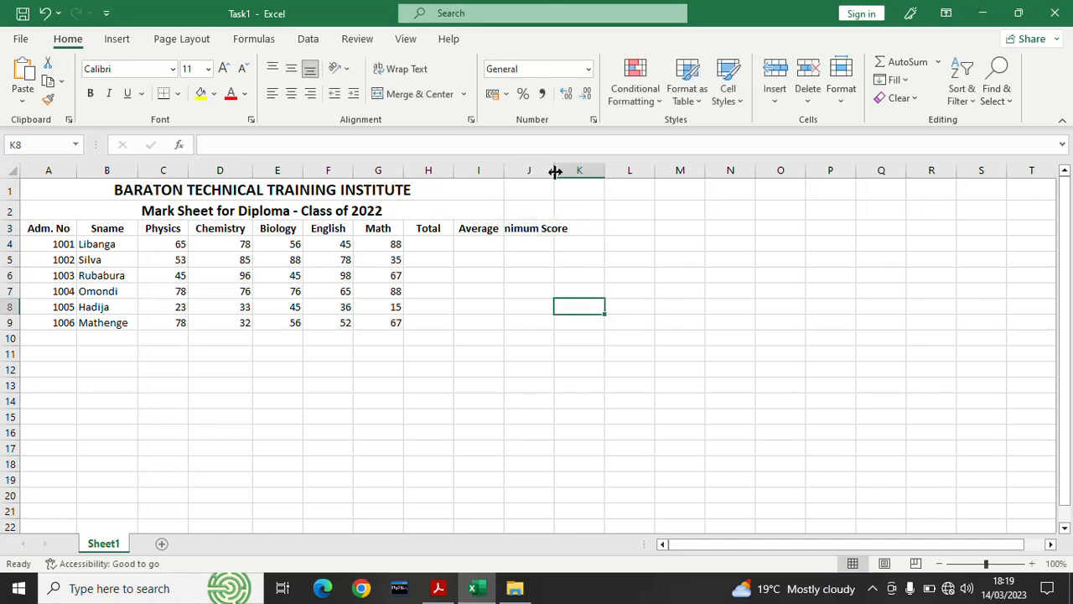
{"action": "left_click_drag", "start_coordinate": [554, 171], "coordinate": [588, 172]}
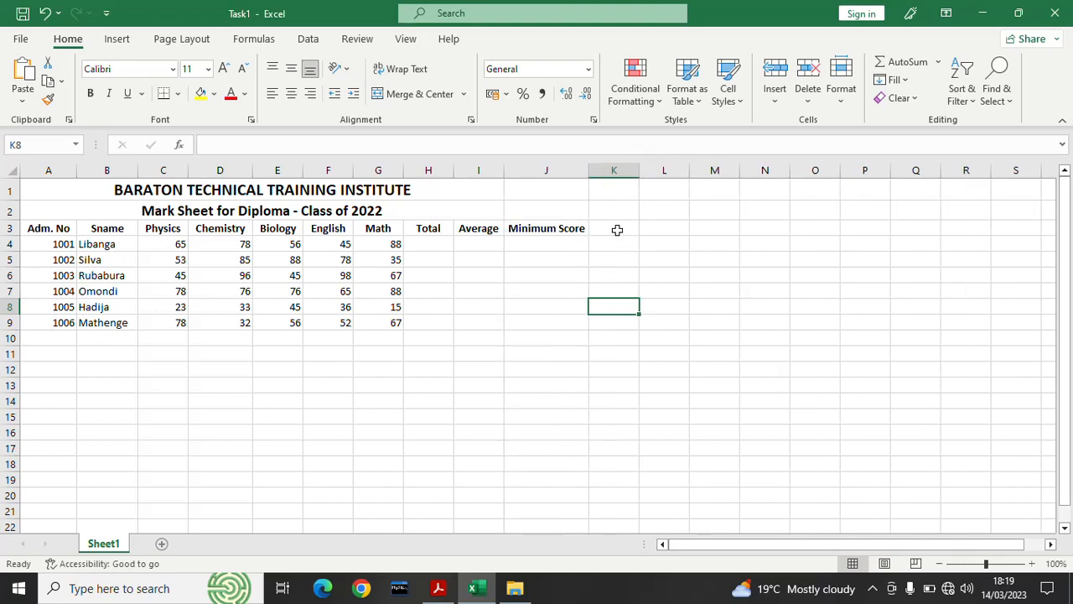
Step: Enter the heading "Maximum Score" in cell K3 and widen column K to fit it
{"action": "left_click", "coordinate": [617, 229]}
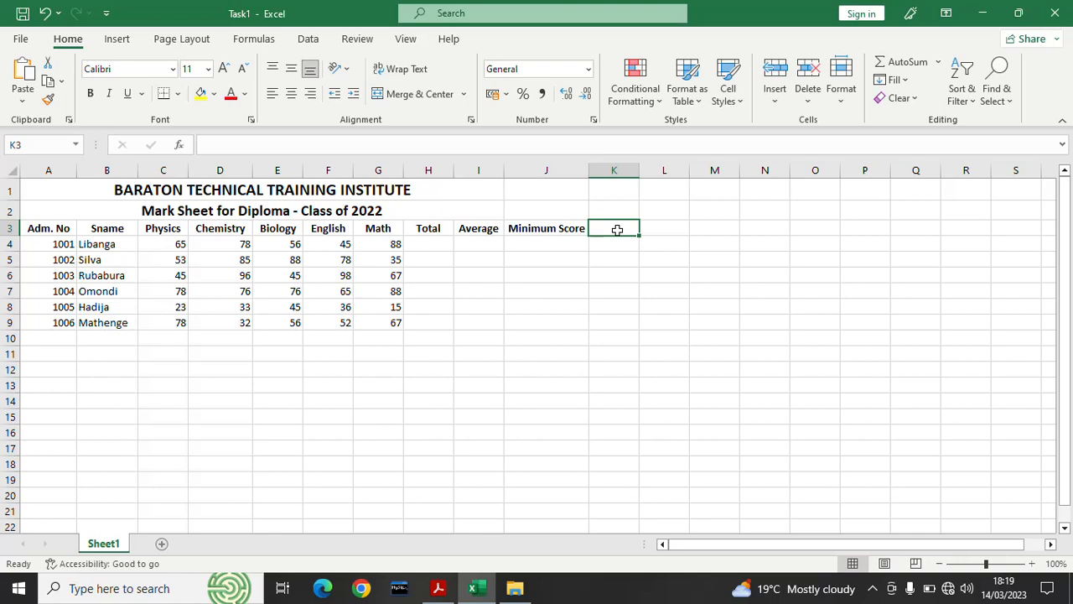
{"action": "type", "text": "Maximu"}
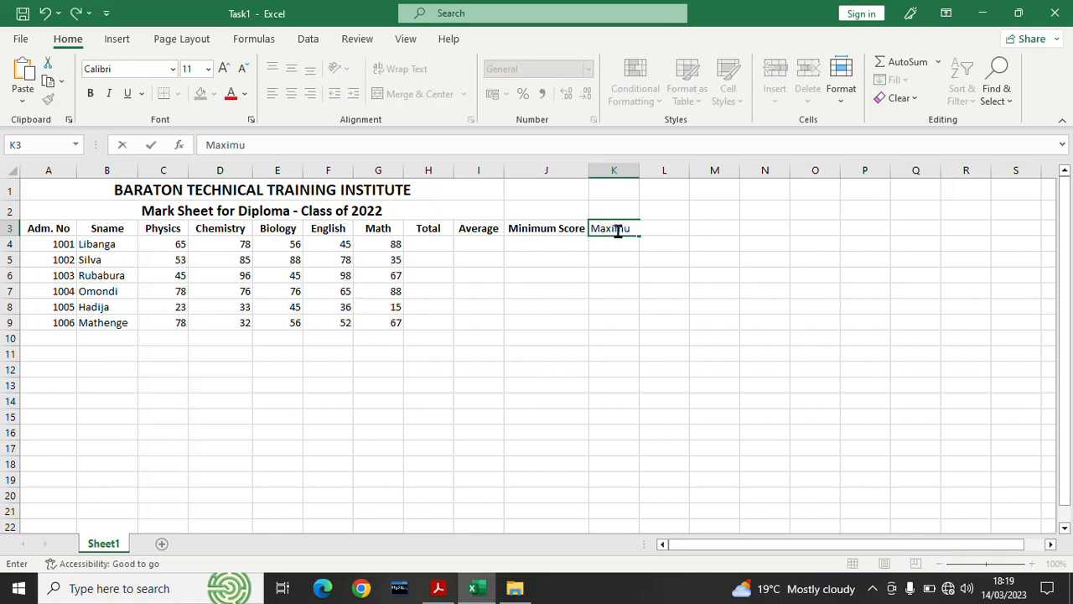
{"action": "type", "text": "m Score"}
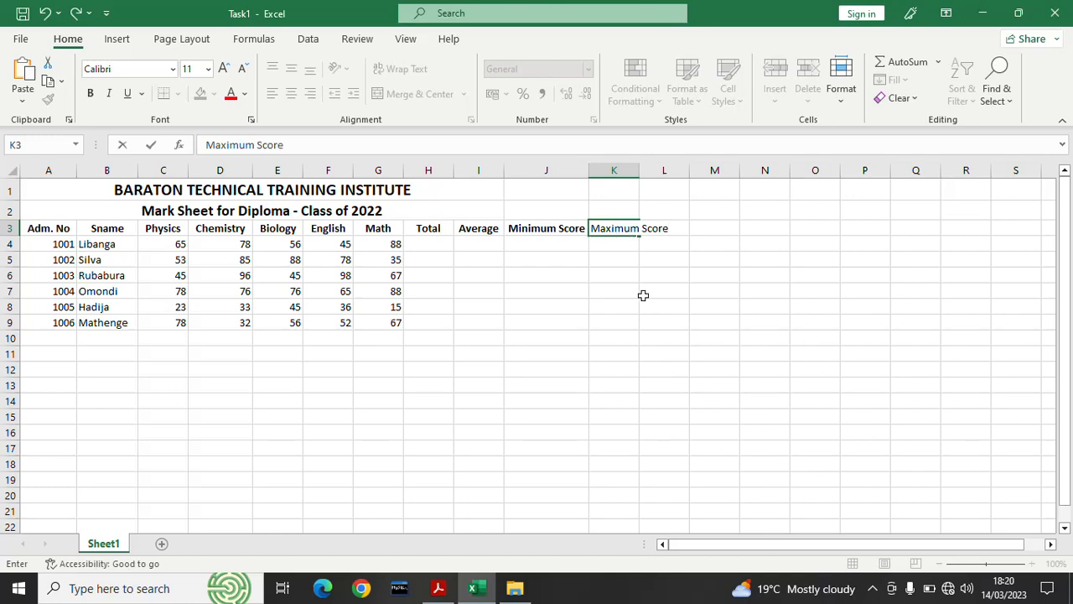
{"action": "left_click", "coordinate": [643, 295]}
{"action": "left_click_drag", "start_coordinate": [639, 170], "coordinate": [676, 168]}
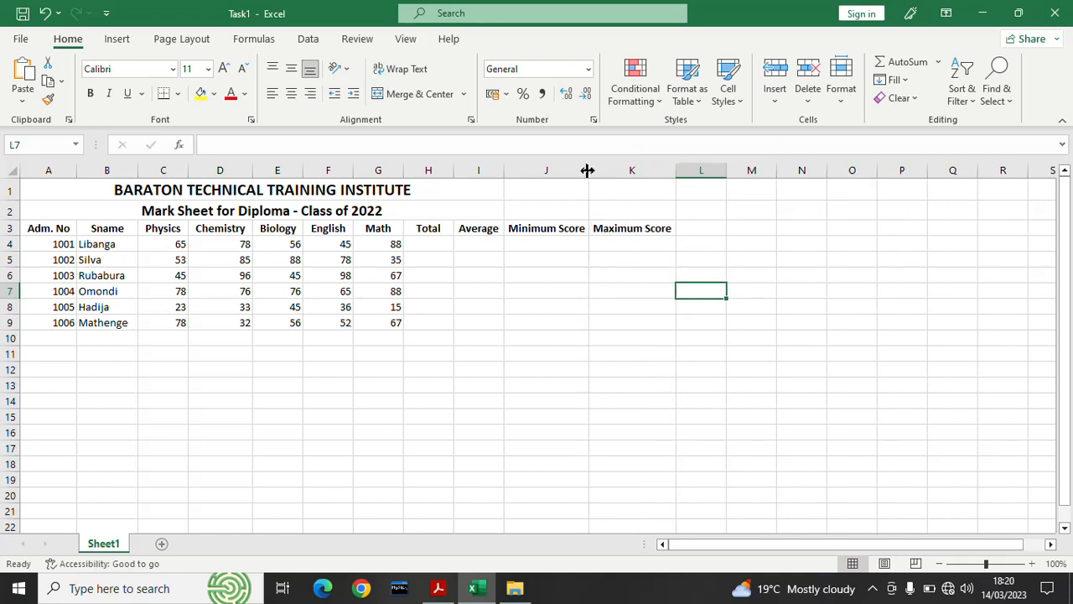
Step: Widen columns J and K slightly more to leave some space around their headings
{"action": "left_click_drag", "start_coordinate": [588, 171], "coordinate": [587, 171]}
{"action": "left_click_drag", "start_coordinate": [593, 174], "coordinate": [593, 175]}
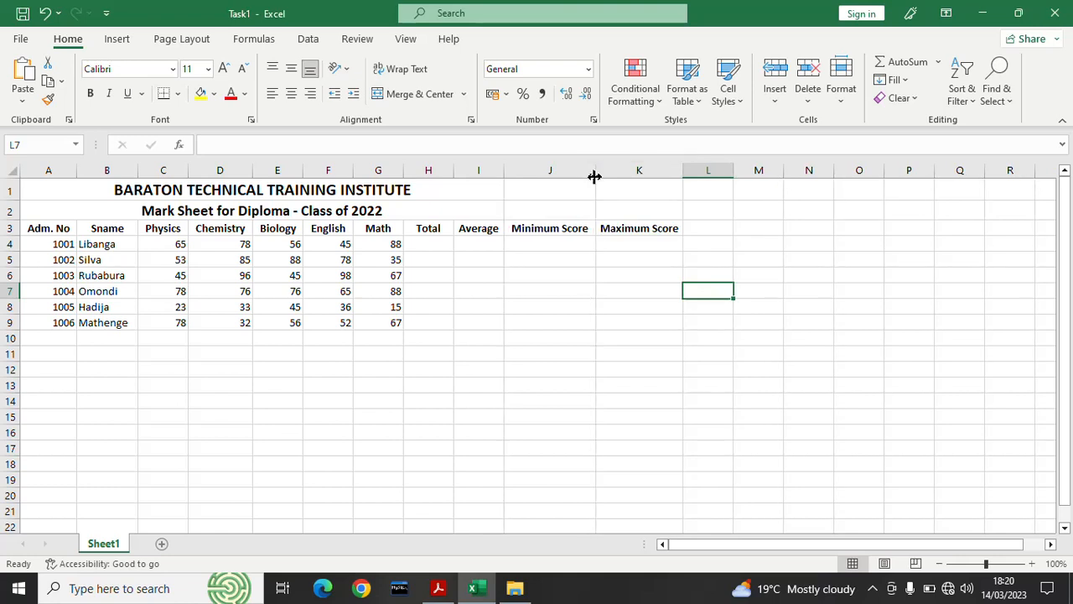
{"action": "left_click_drag", "start_coordinate": [678, 170], "coordinate": [685, 170]}
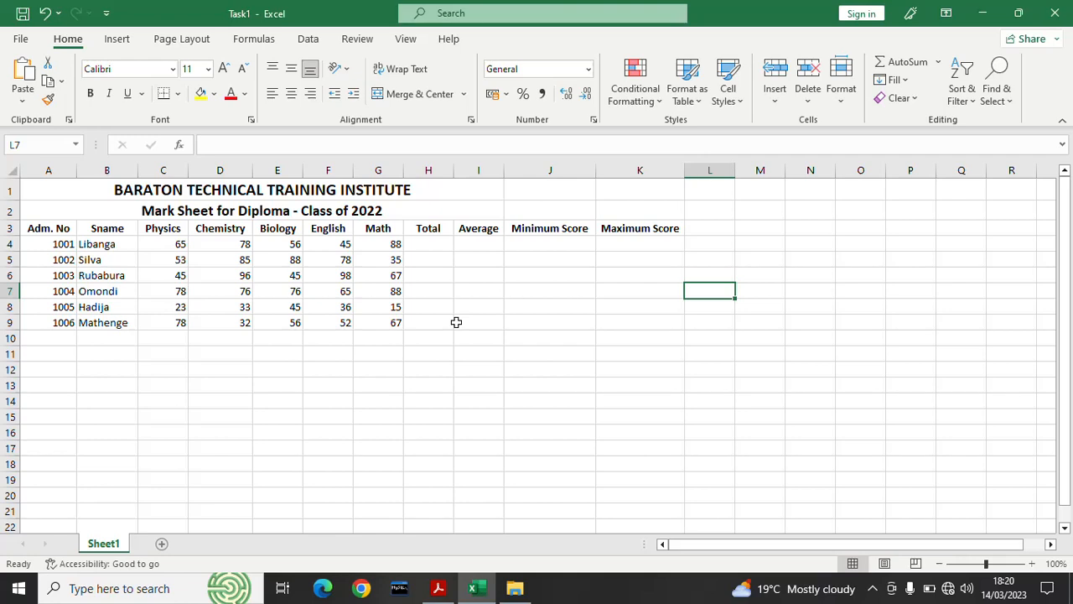
Step: Calculate the first student's total in cell H4 with the formula =SUM(C4:G4)
{"action": "left_click", "coordinate": [421, 243]}
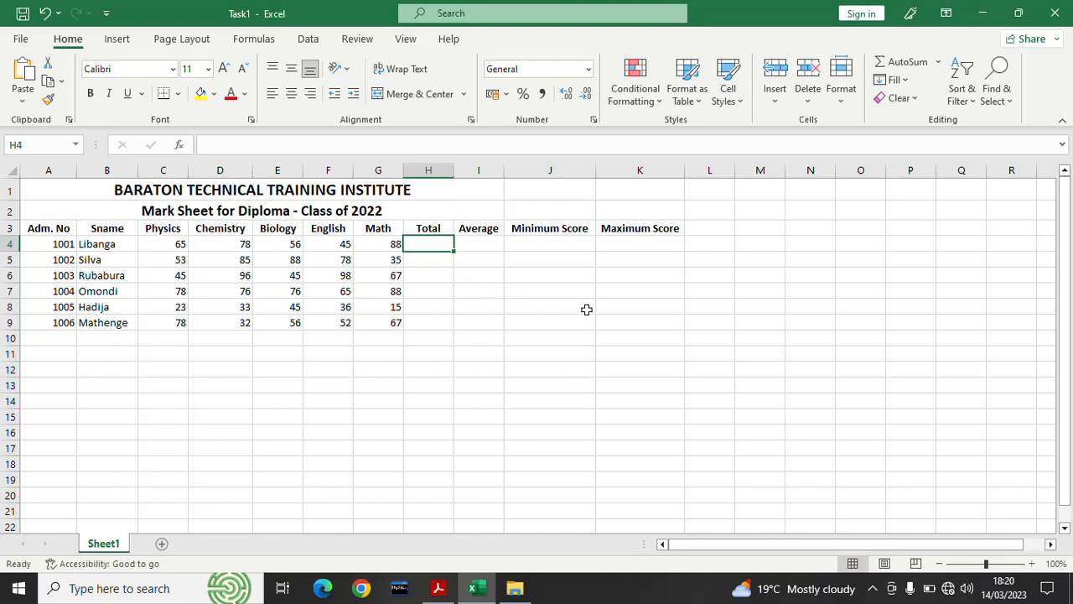
{"action": "type", "text": "="}
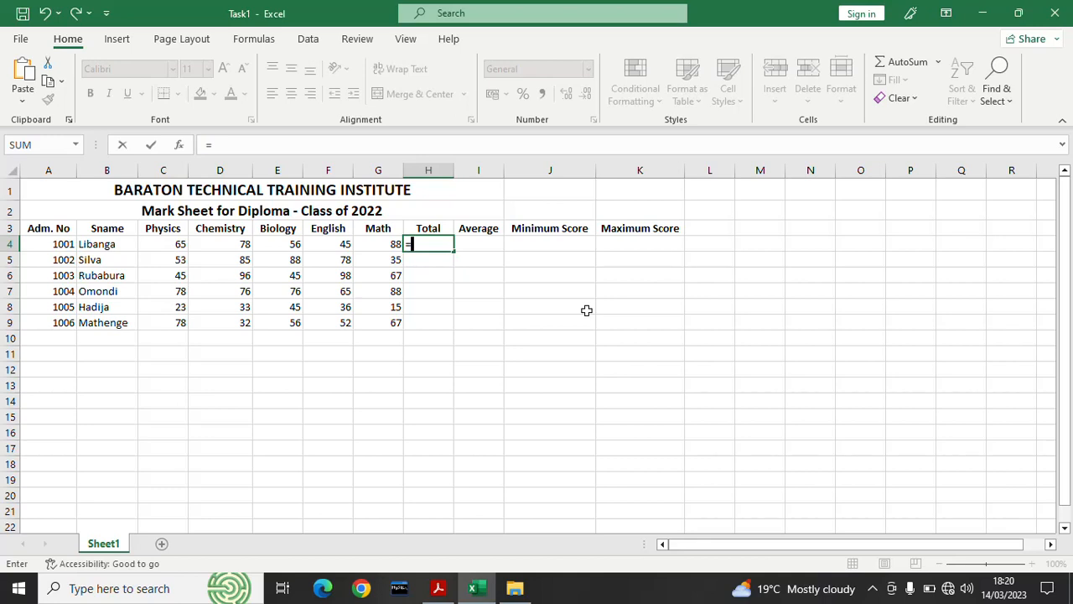
{"action": "type", "text": "SUM"}
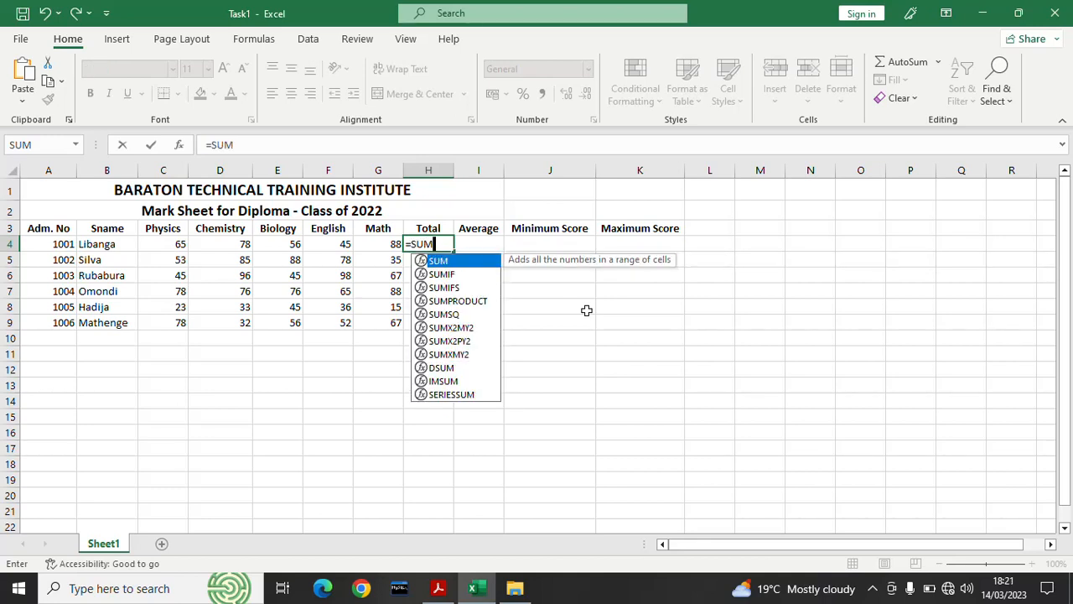
{"action": "type", "text": "("}
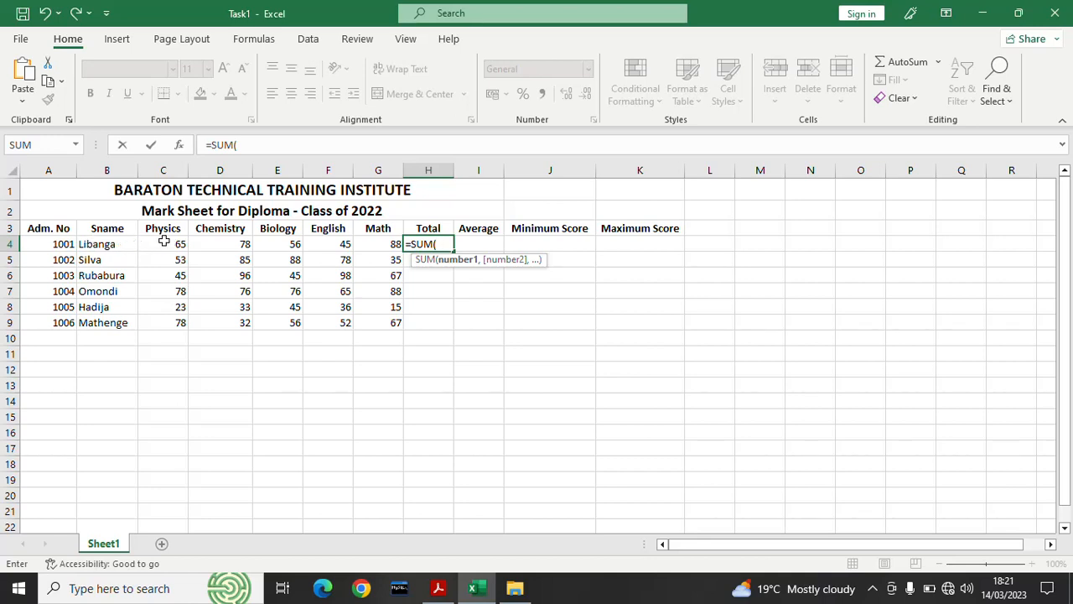
{"action": "mouse_move", "coordinate": [165, 241]}
{"action": "left_mouse_down"}
{"action": "mouse_move", "coordinate": [193, 244]}
{"action": "mouse_move", "coordinate": [158, 243]}
{"action": "left_mouse_up"}
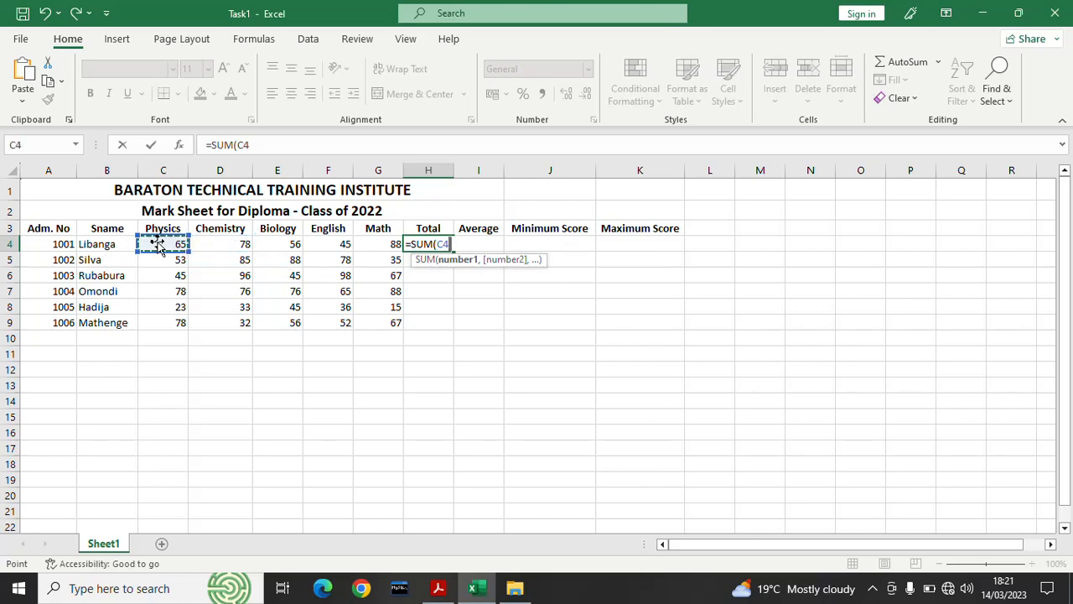
{"action": "left_click_drag", "start_coordinate": [158, 244], "coordinate": [366, 243]}
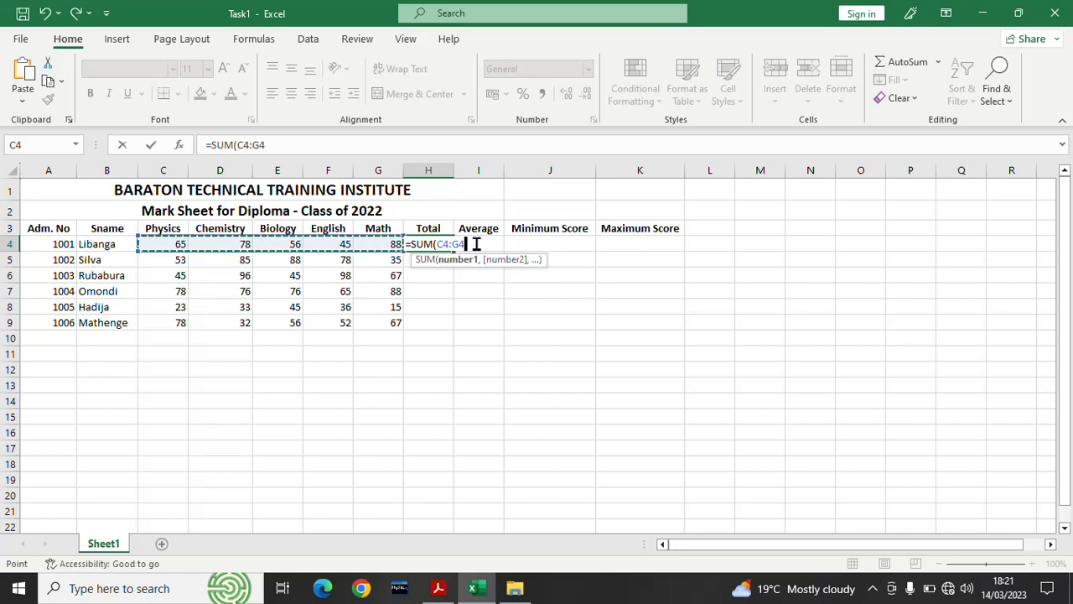
{"action": "type", "text": ")"}
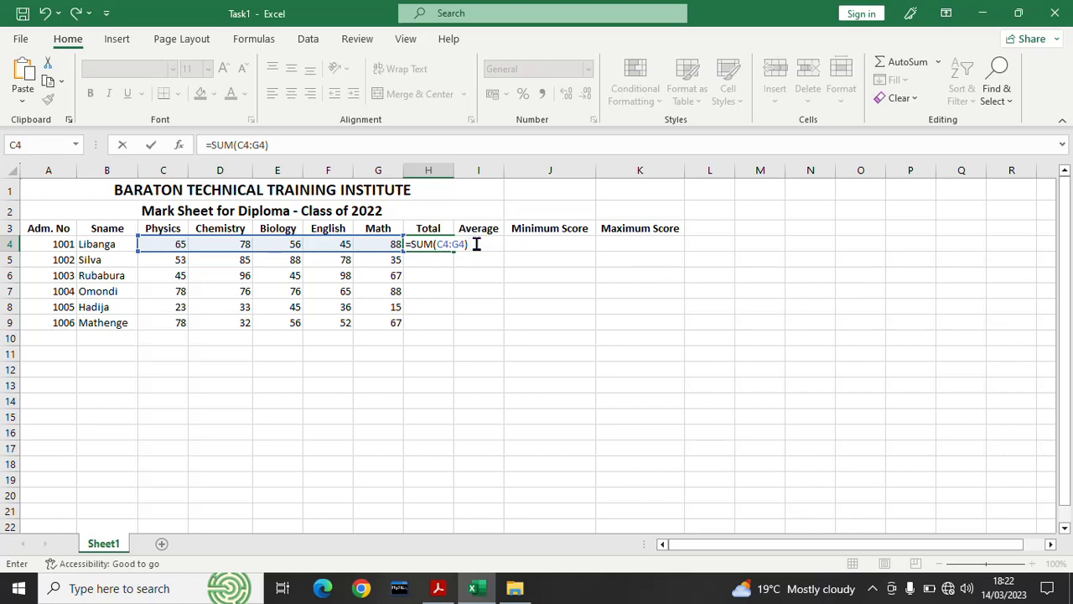
{"action": "key", "text": "Return"}
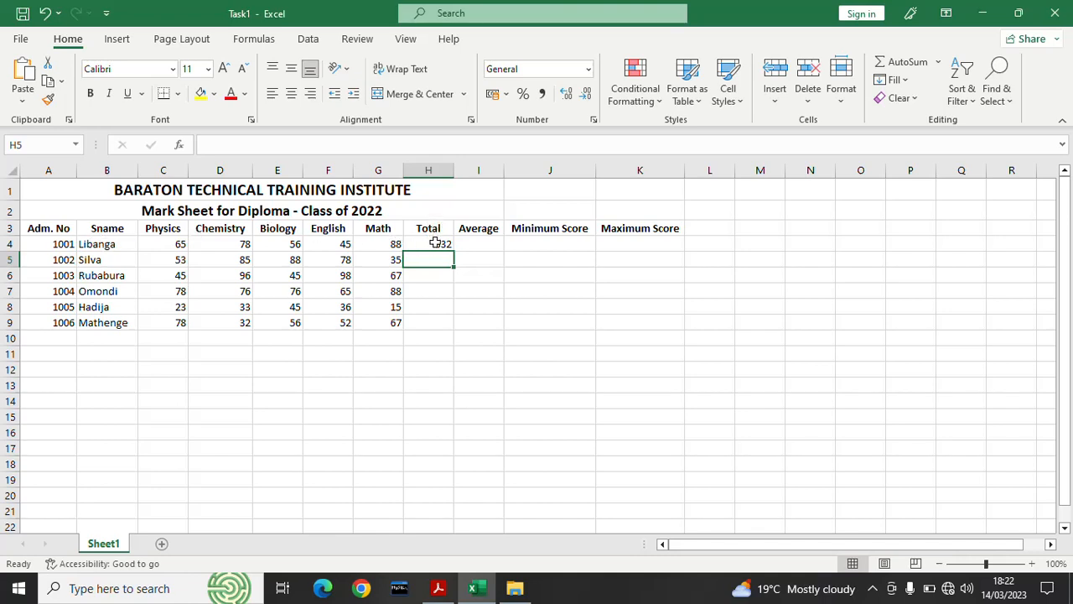
{"action": "left_click", "coordinate": [499, 268]}
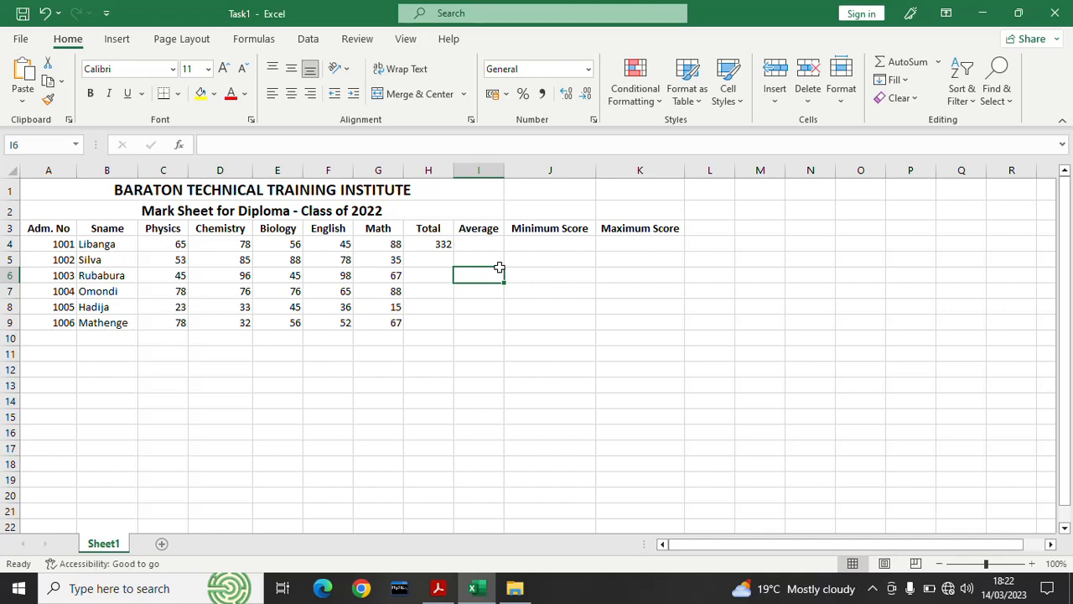
Step: Copy the total formula from H4 down through H9 for the remaining students
{"action": "left_click", "coordinate": [432, 244]}
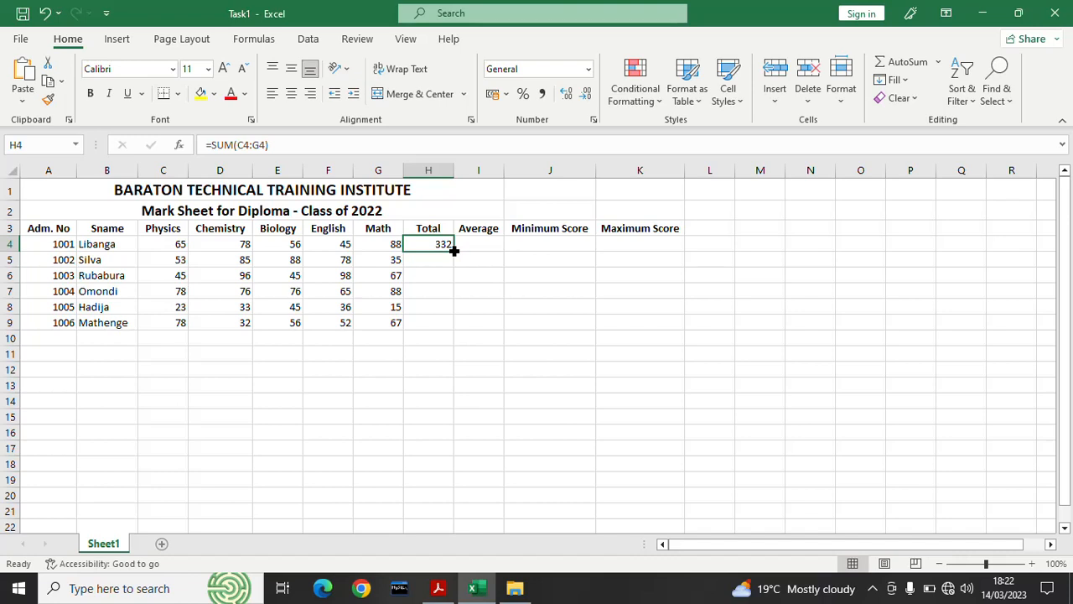
{"action": "left_click_drag", "start_coordinate": [454, 249], "coordinate": [454, 329]}
{"action": "left_click", "coordinate": [512, 288]}
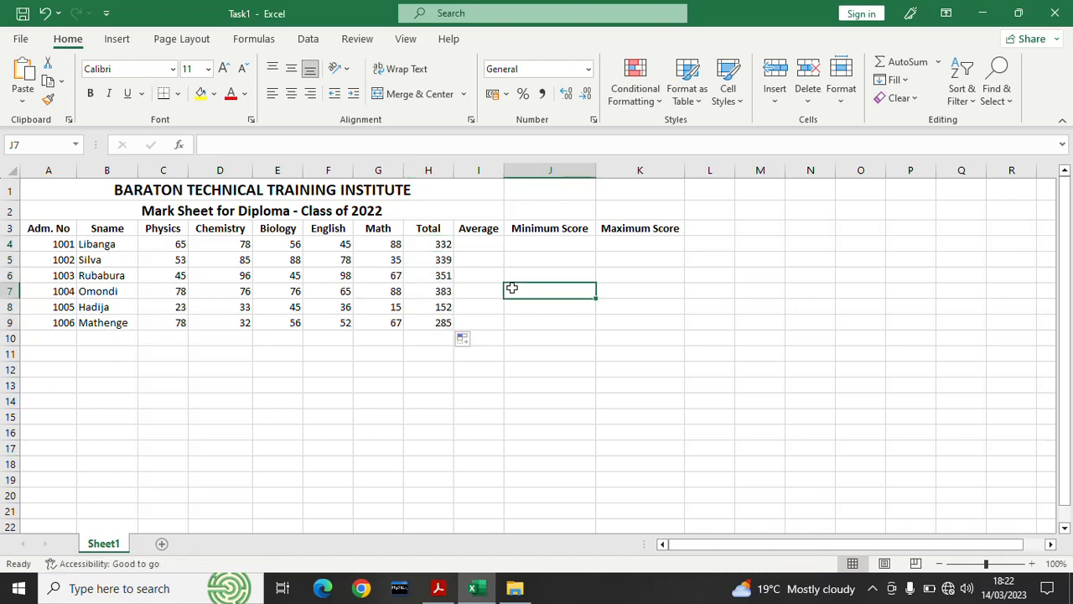
Step: Check the total formulas in the Total column, cell by cell from H9 up to H4
{"action": "left_click", "coordinate": [510, 419]}
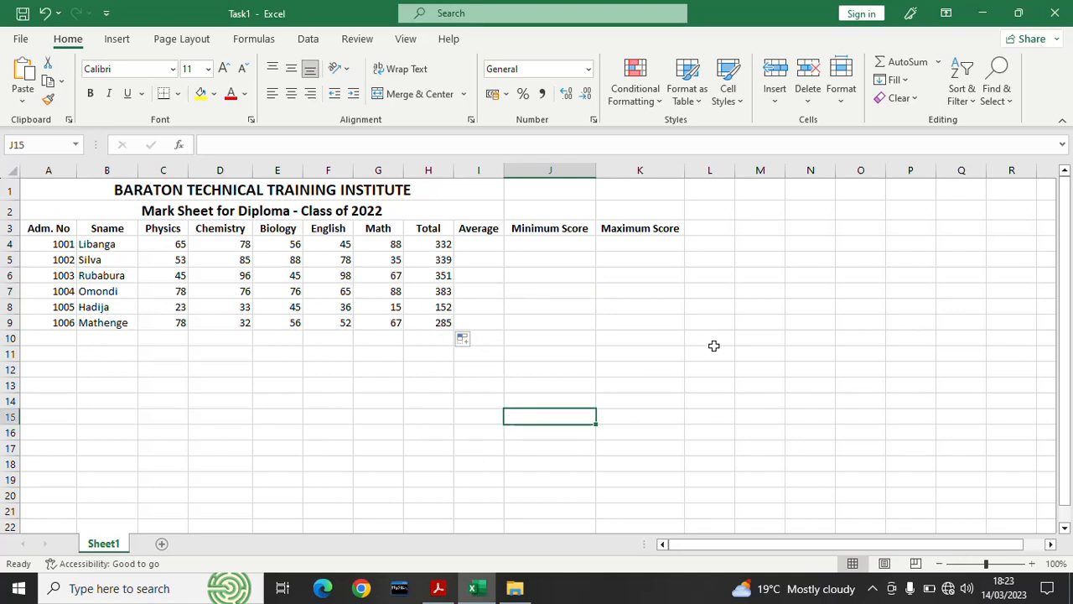
{"action": "left_click", "coordinate": [434, 323]}
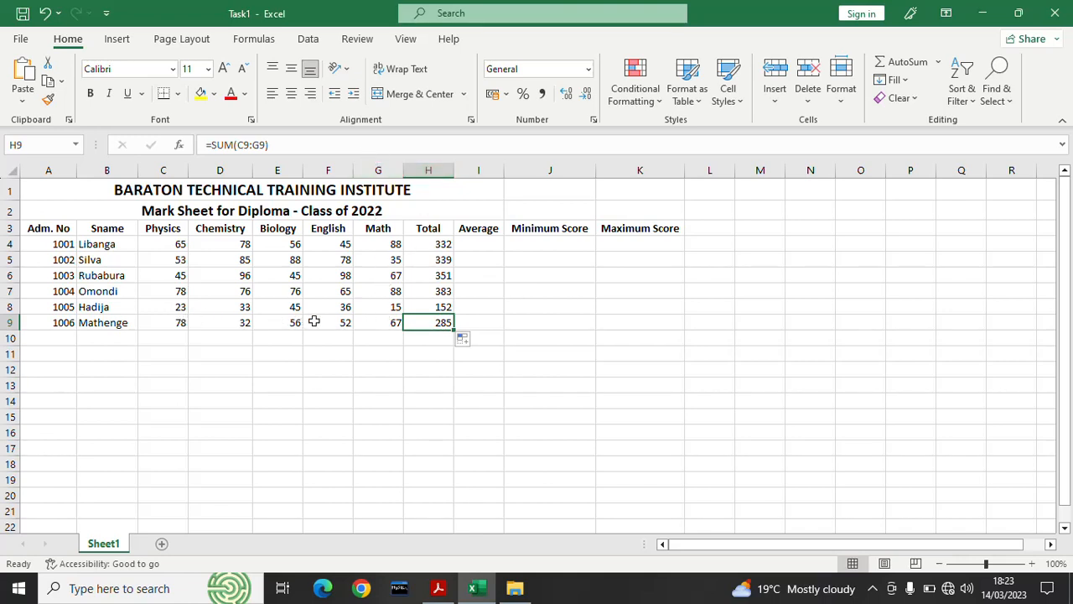
{"action": "left_click", "coordinate": [432, 306]}
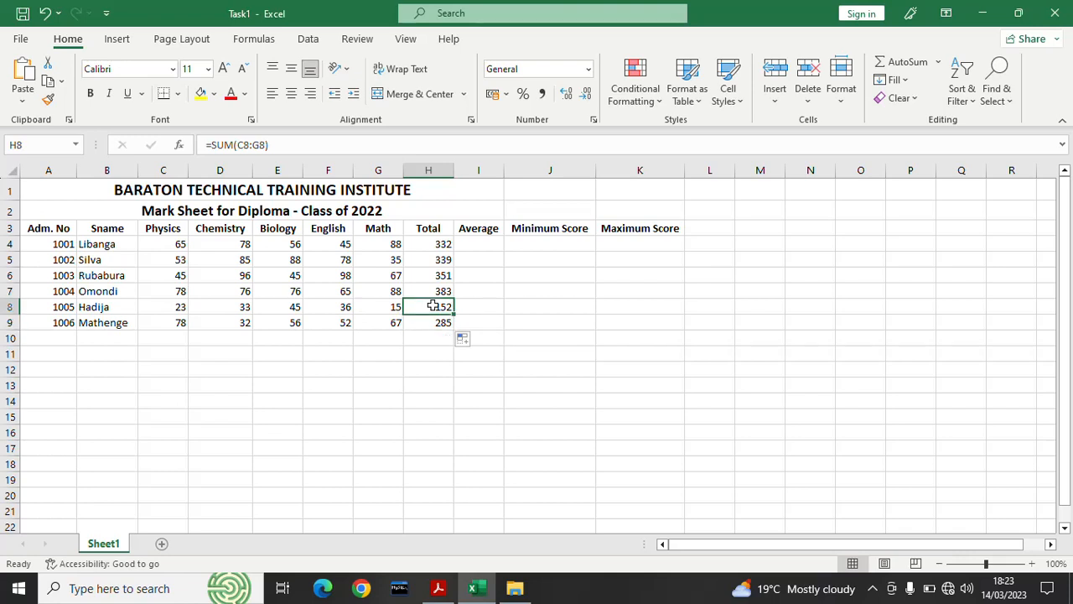
{"action": "left_click", "coordinate": [436, 291]}
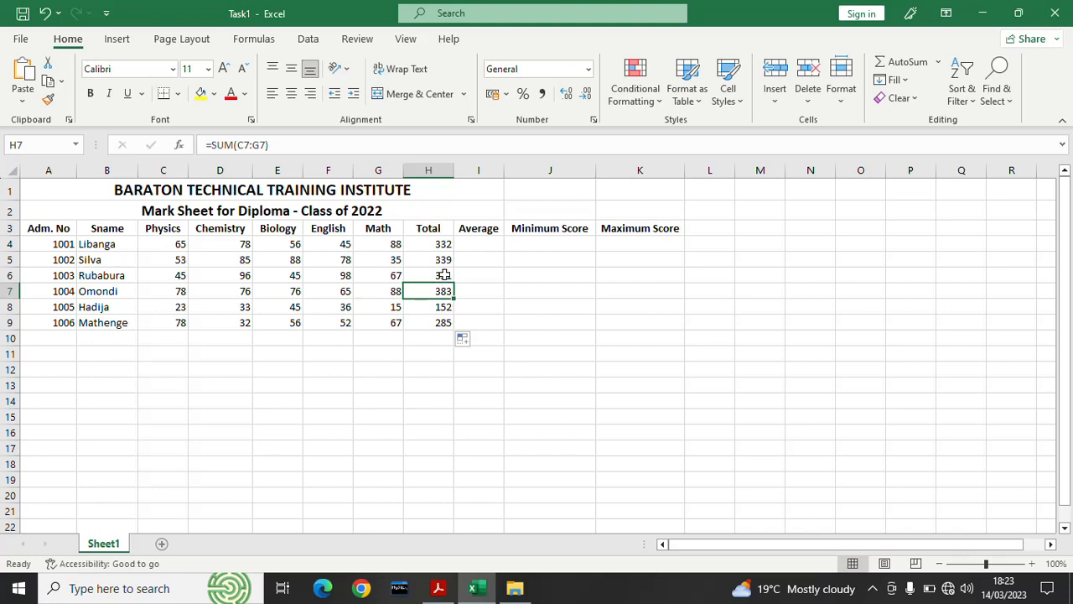
{"action": "left_click", "coordinate": [444, 275]}
{"action": "left_click", "coordinate": [438, 259]}
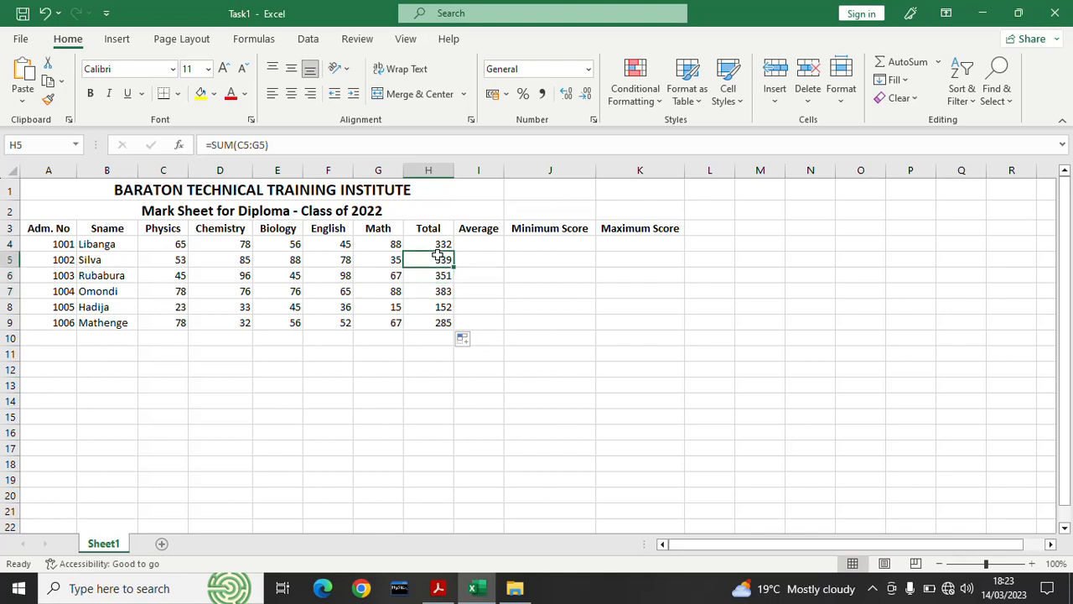
{"action": "left_click", "coordinate": [436, 244]}
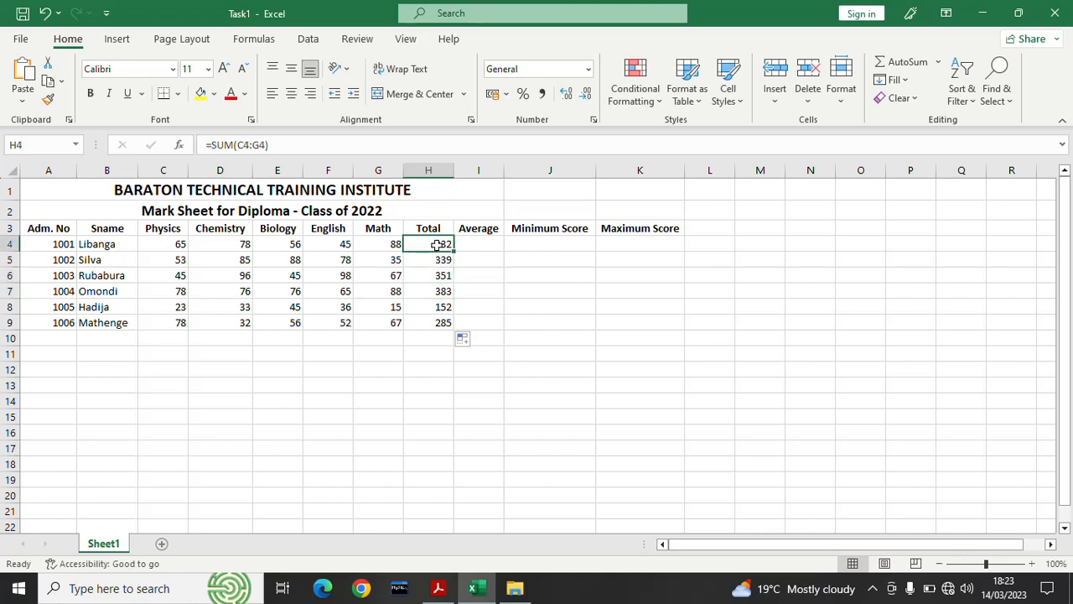
Step: Calculate the first student's average in cell I4 with the formula =AVERAGE(C4:G4)
{"action": "left_click", "coordinate": [478, 244]}
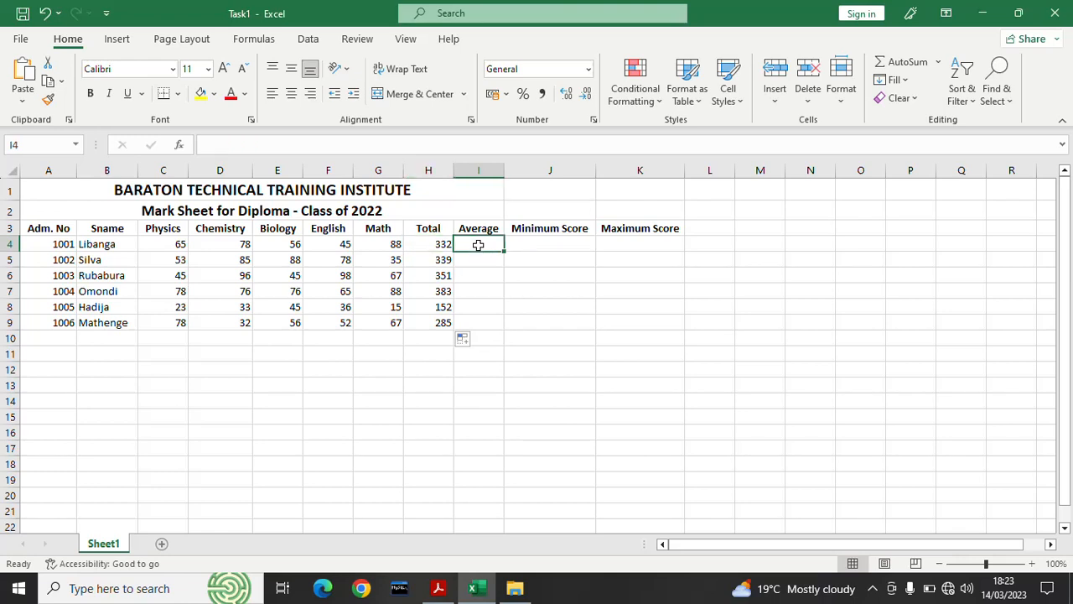
{"action": "left_click", "coordinate": [433, 243]}
{"action": "left_click", "coordinate": [475, 244]}
{"action": "type", "text": "="}
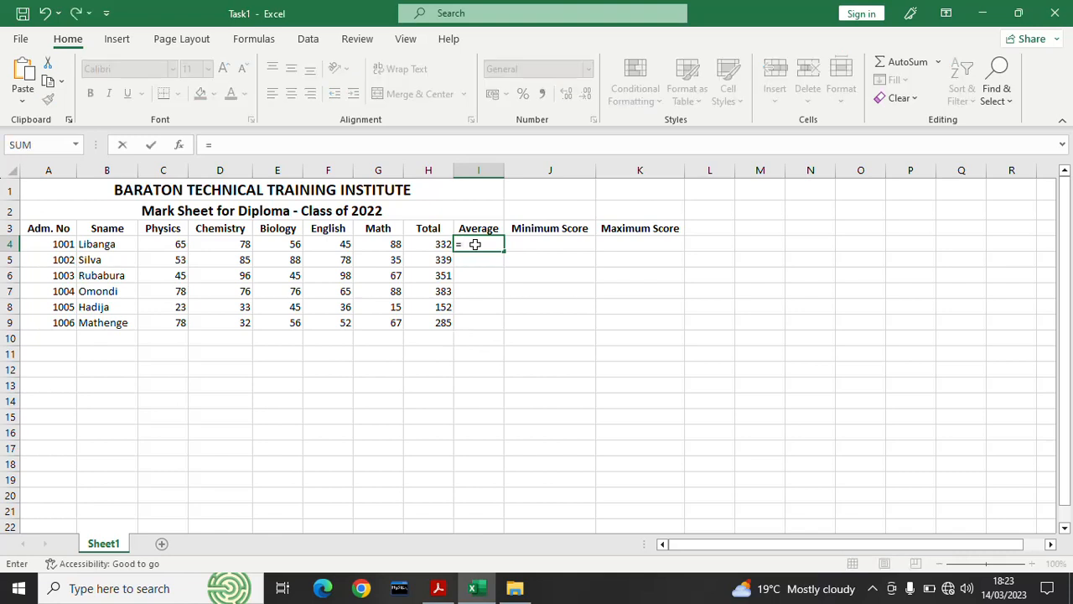
{"action": "type", "text": "A"}
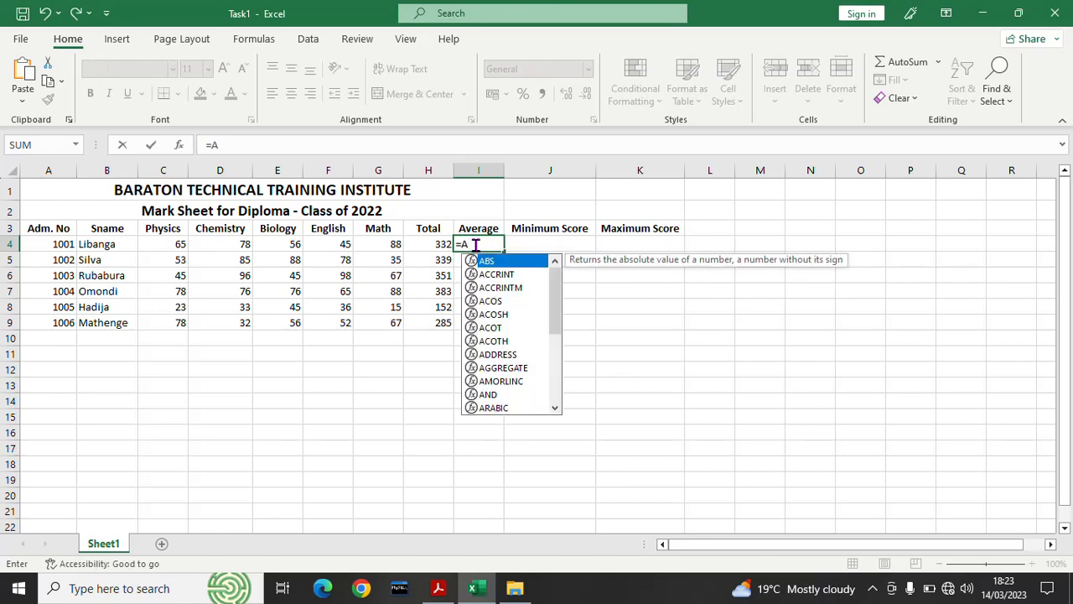
{"action": "type", "text": "V"}
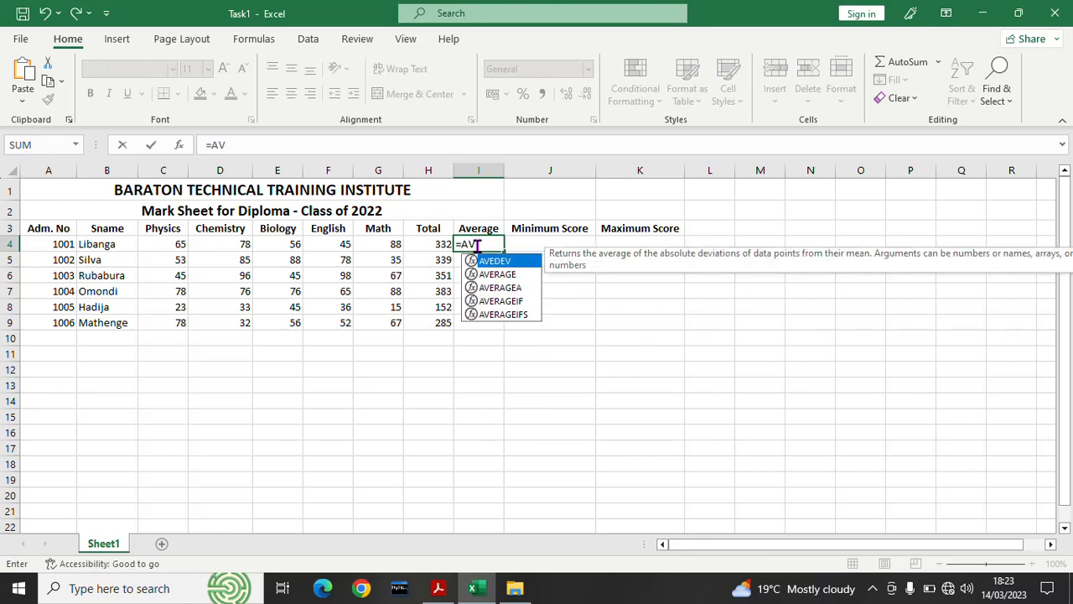
{"action": "double_click", "coordinate": [496, 280]}
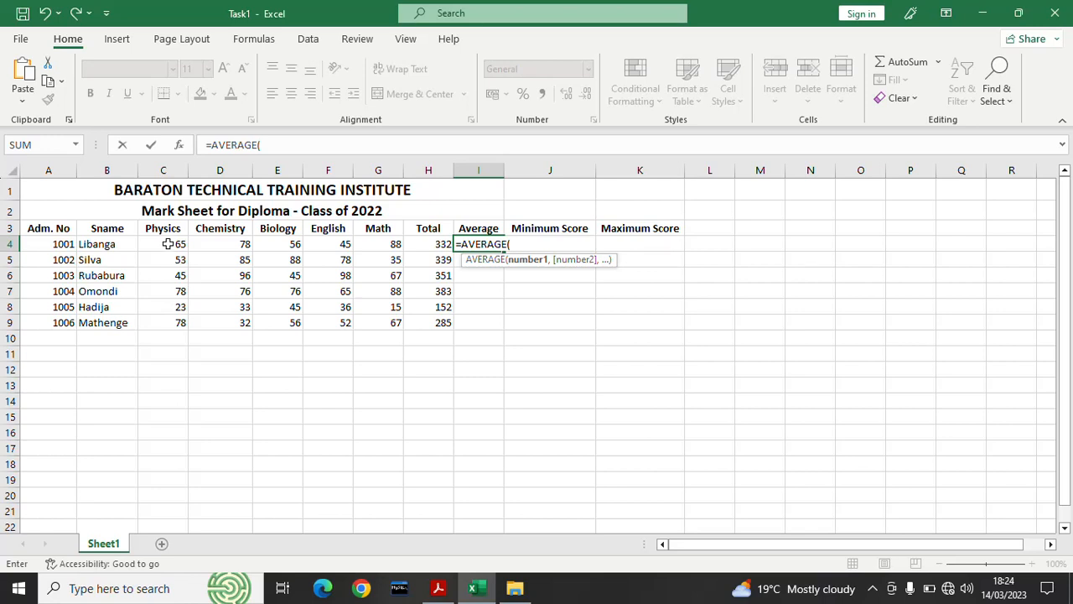
{"action": "left_click_drag", "start_coordinate": [167, 243], "coordinate": [419, 240]}
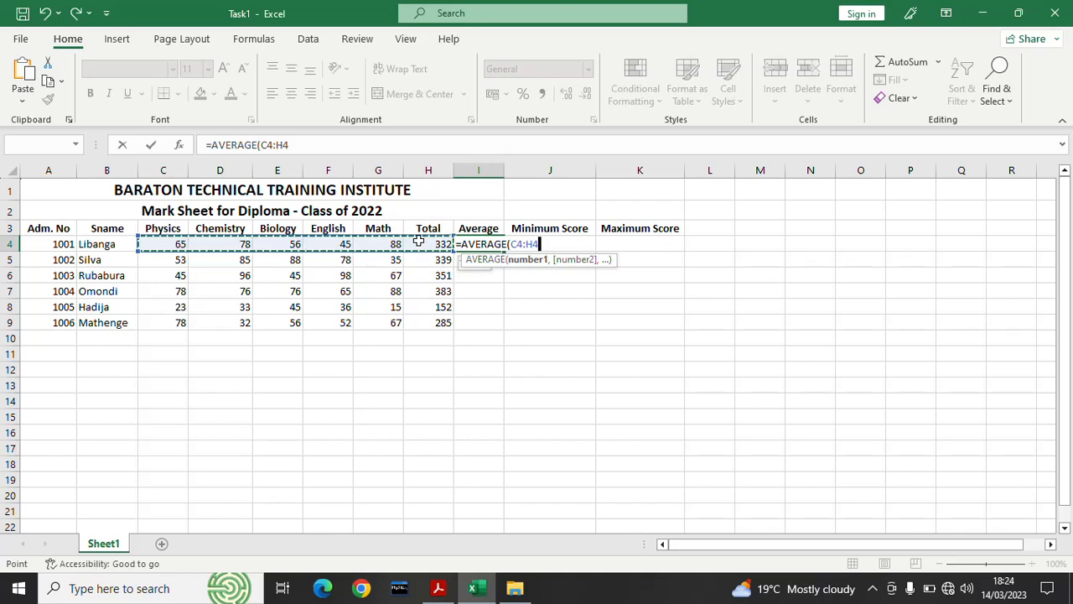
{"action": "left_click_drag", "start_coordinate": [419, 240], "coordinate": [393, 242]}
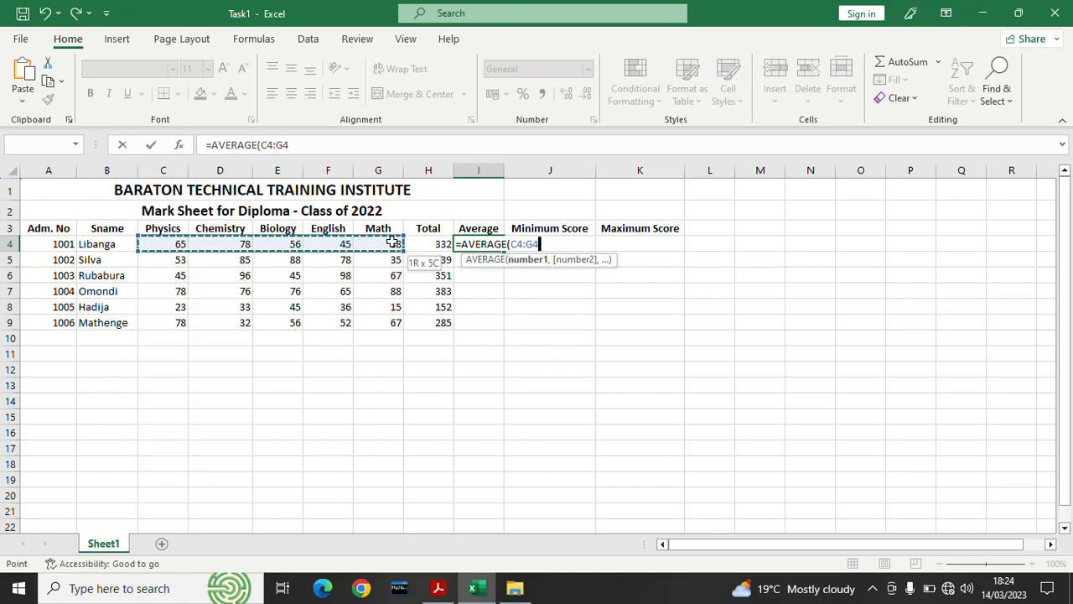
{"action": "left_click_drag", "start_coordinate": [393, 242], "coordinate": [393, 243]}
{"action": "type", "text": ")"}
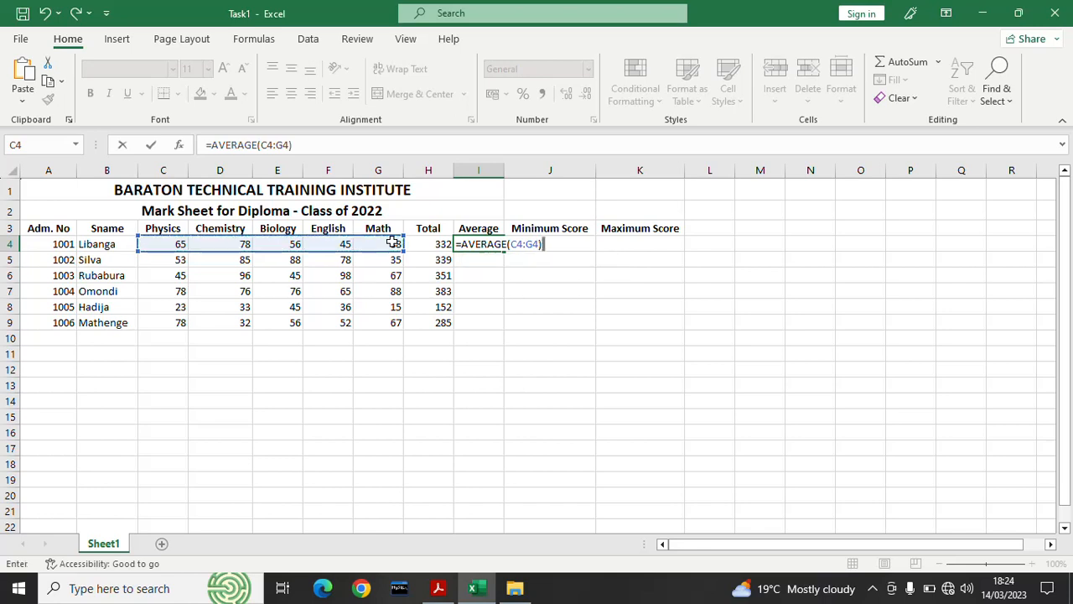
{"action": "key", "text": "Return"}
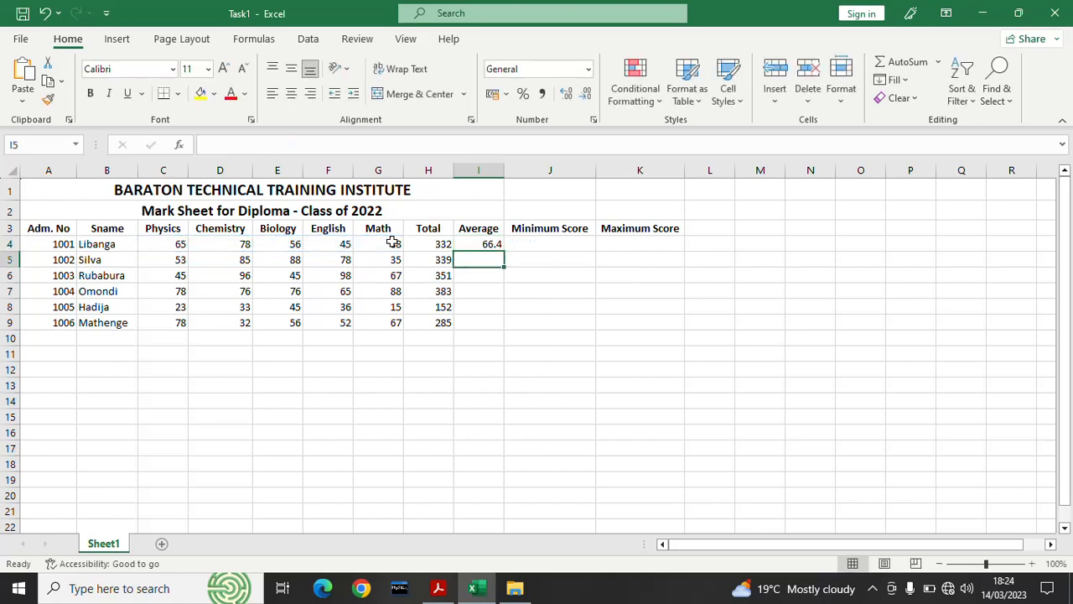
Step: Copy the average formula from I4 down through I9 for the remaining students
{"action": "left_click", "coordinate": [493, 243]}
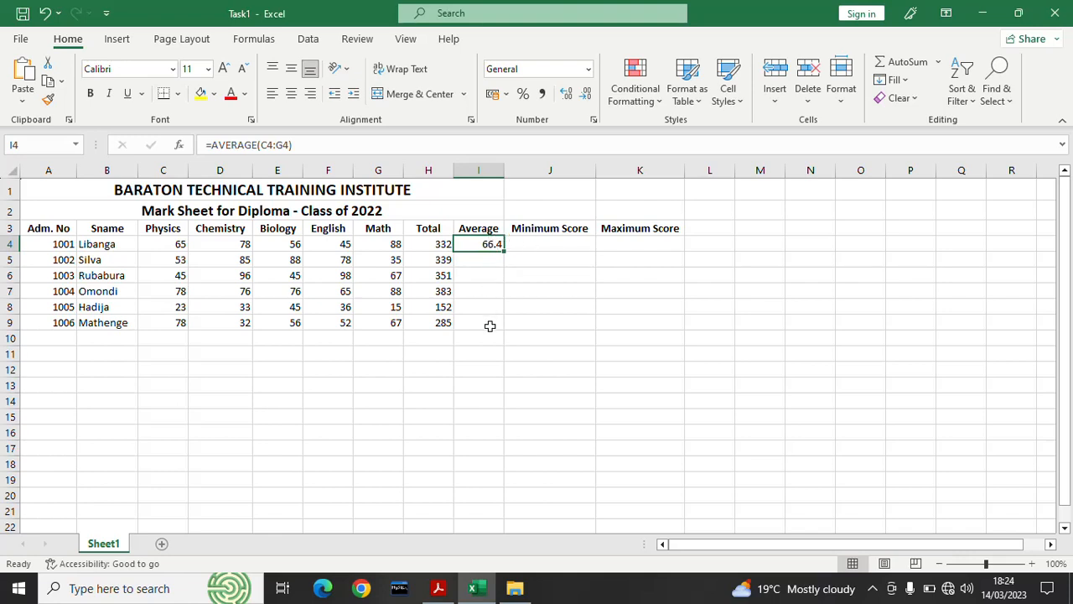
{"action": "double_click", "coordinate": [505, 251]}
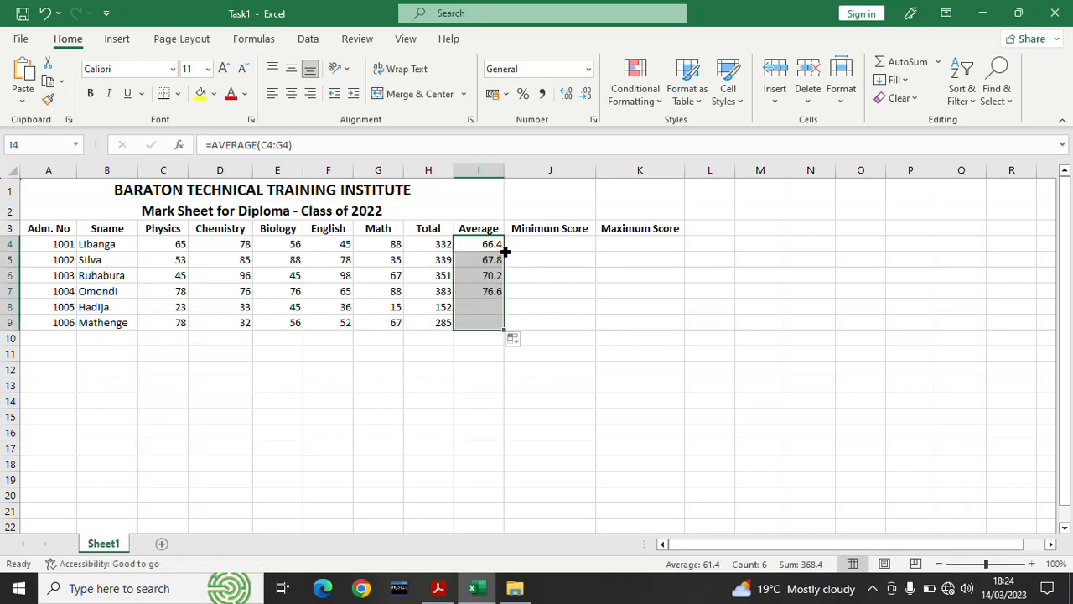
{"action": "left_click", "coordinate": [564, 323]}
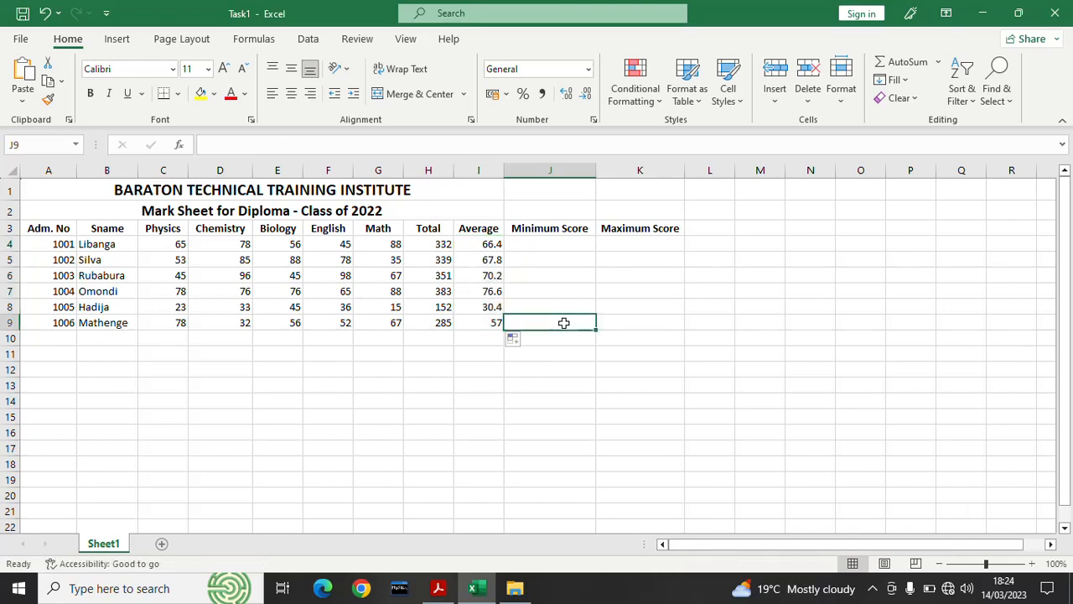
{"action": "left_click", "coordinate": [499, 356]}
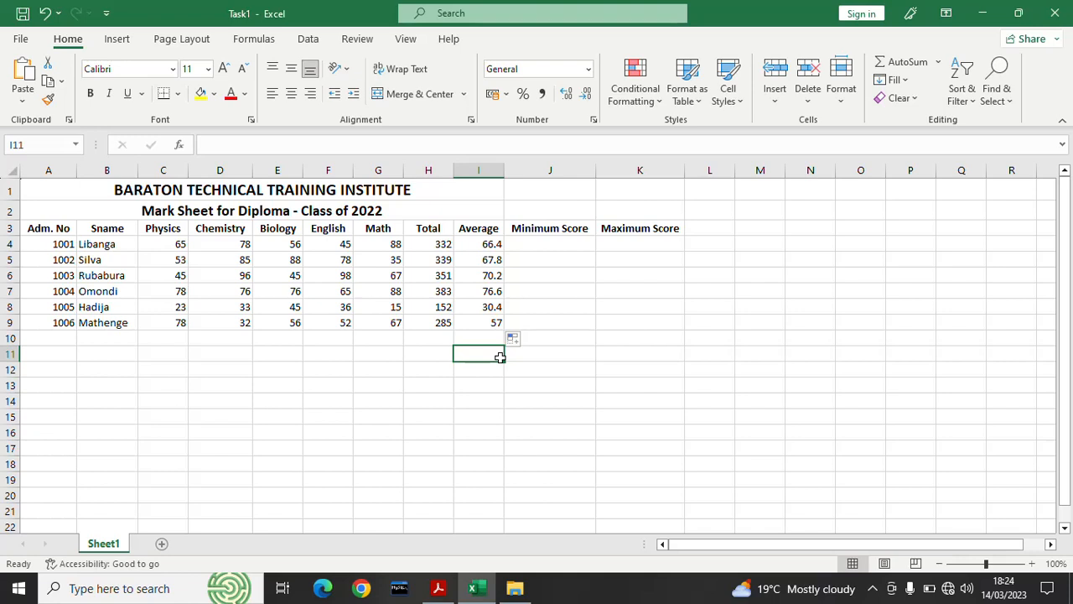
{"action": "left_click", "coordinate": [559, 244]}
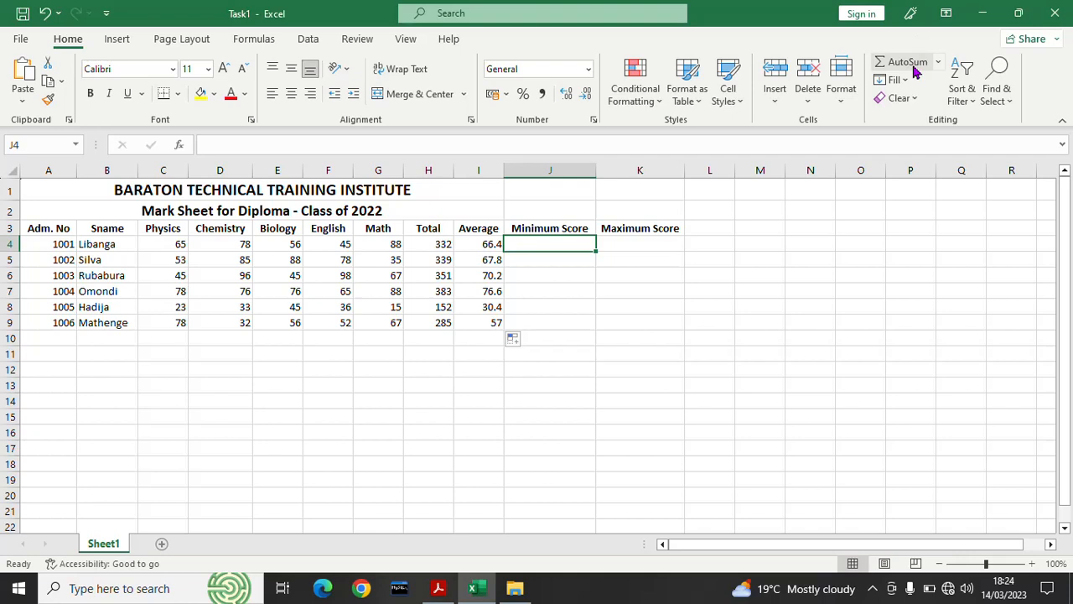
{"action": "left_click", "coordinate": [940, 66]}
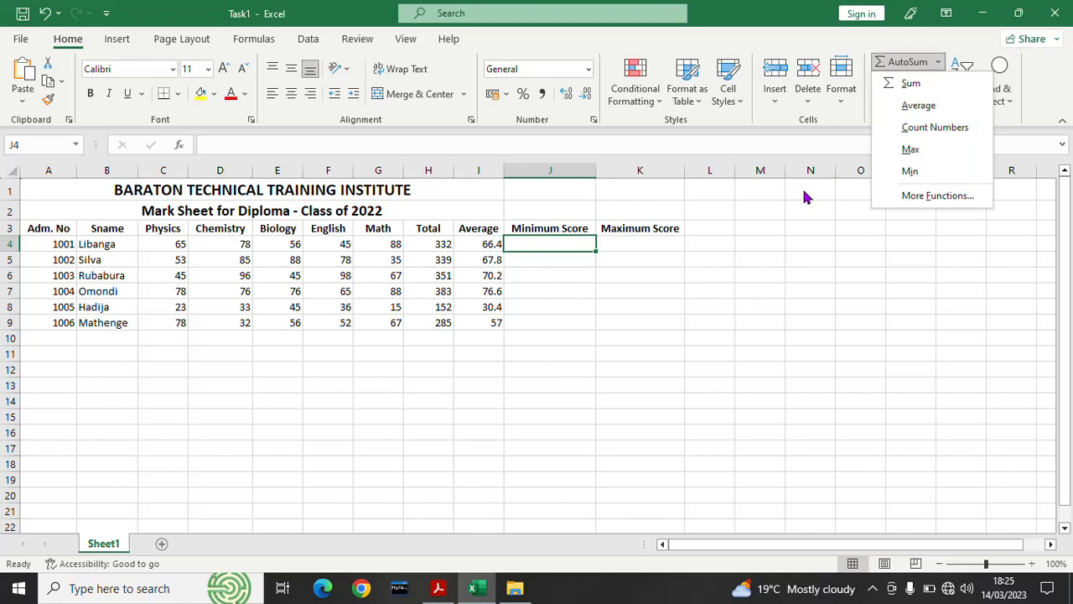
{"action": "left_click", "coordinate": [936, 197]}
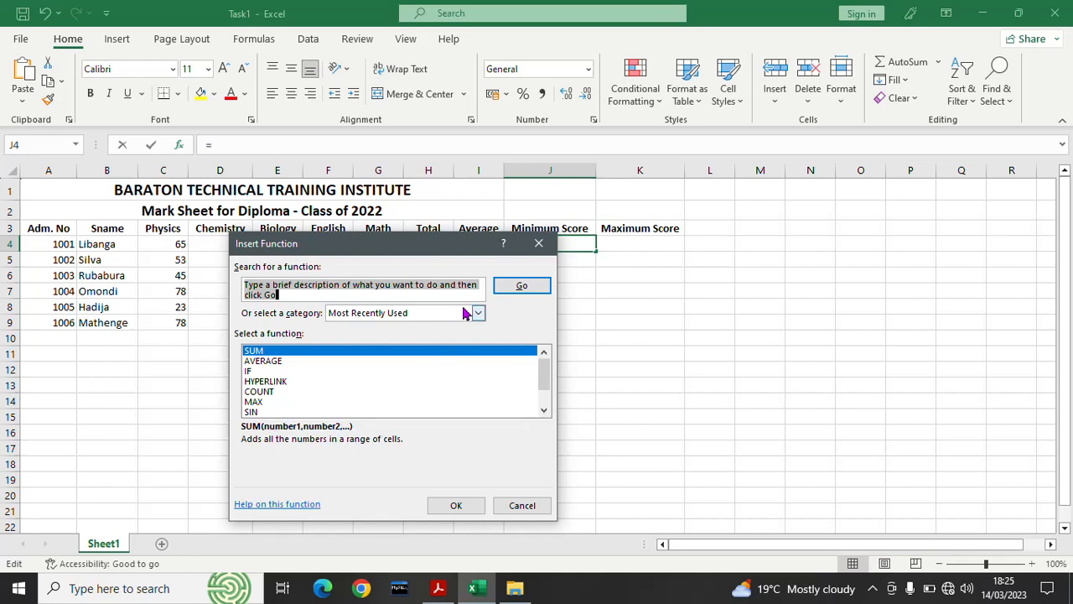
{"action": "left_click", "coordinate": [539, 244]}
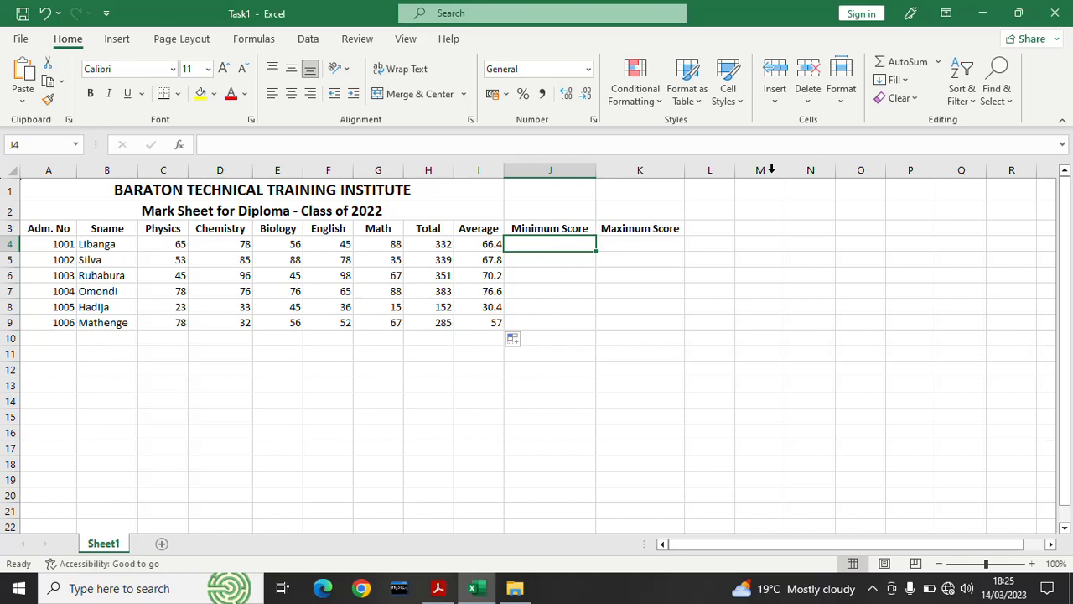
Step: Try AutoSum's Min function in cell J4 and erase the formula back to the equals sign
{"action": "left_click", "coordinate": [940, 63]}
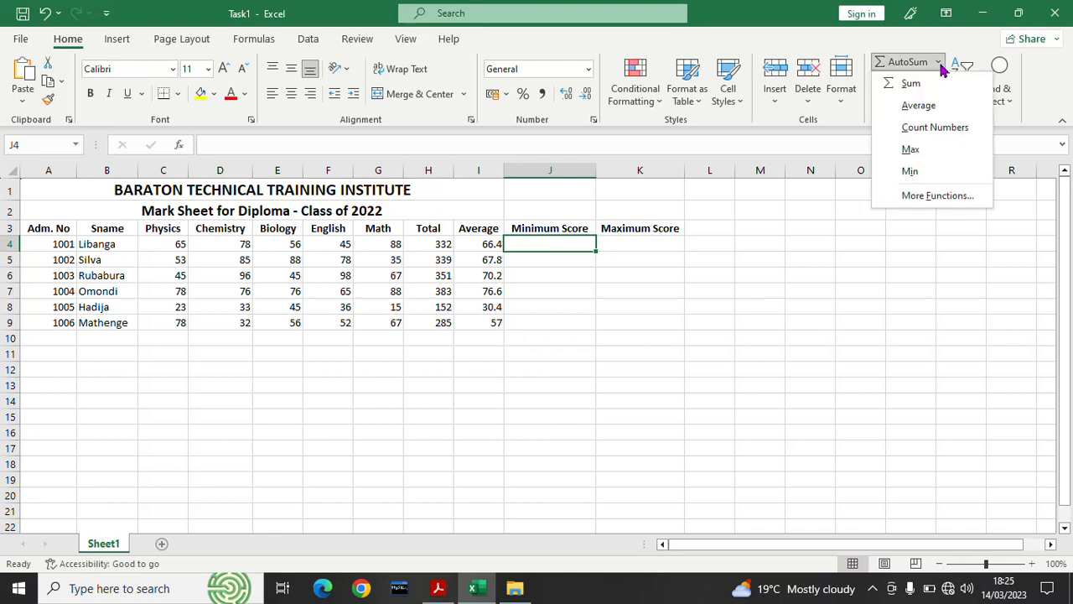
{"action": "left_click", "coordinate": [911, 172]}
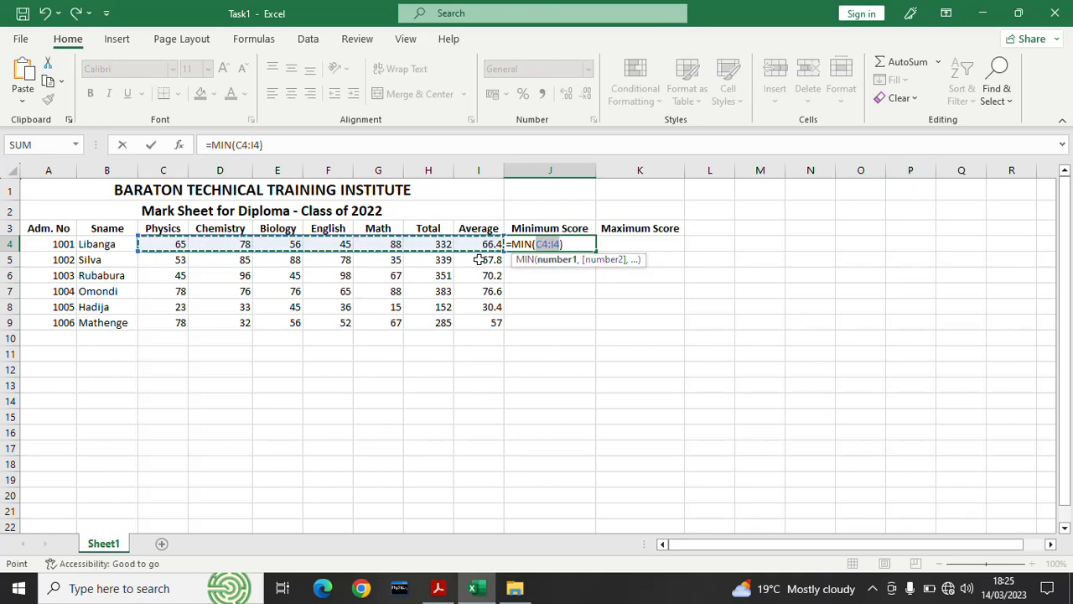
{"action": "left_click", "coordinate": [568, 243]}
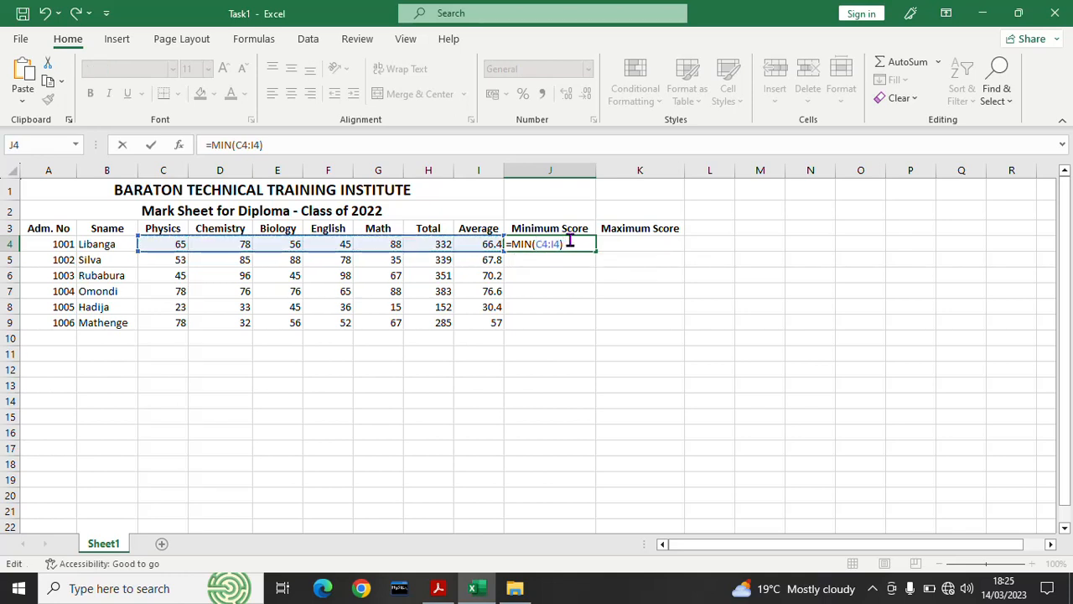
{"action": "key", "text": "BackSpace"}
{"action": "key", "text": "BackSpace"}
{"action": "key", "text": "BackSpace"}
{"action": "key", "text": "BackSpace"}
{"action": "key", "text": "BackSpace"}
{"action": "key", "text": "BackSpace"}
{"action": "key", "text": "BackSpace"}
{"action": "key", "text": "BackSpace"}
{"action": "key", "text": "BackSpace"}
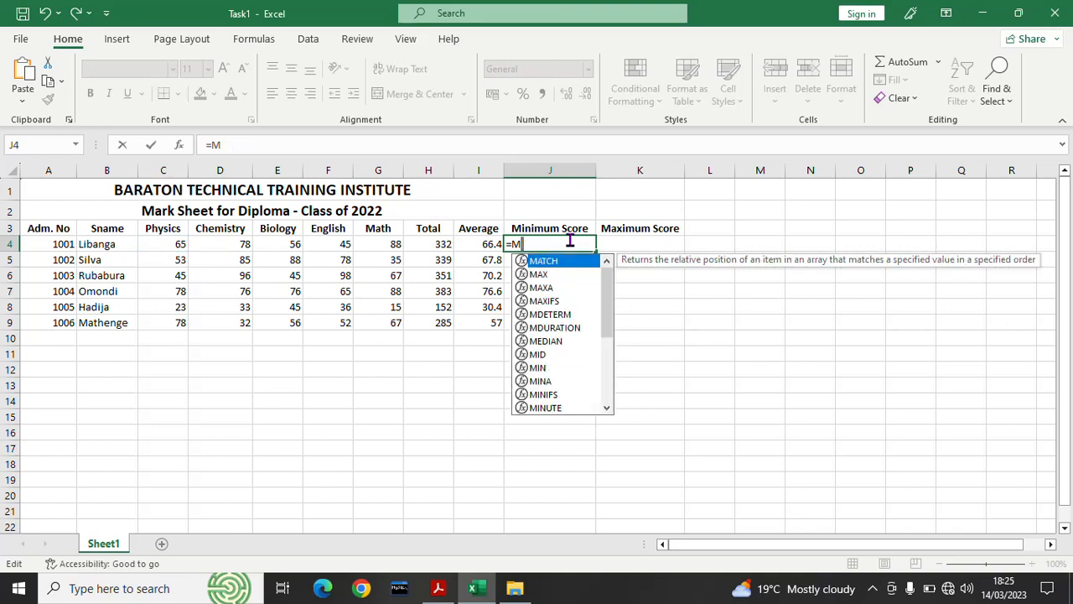
{"action": "key", "text": "BackSpace"}
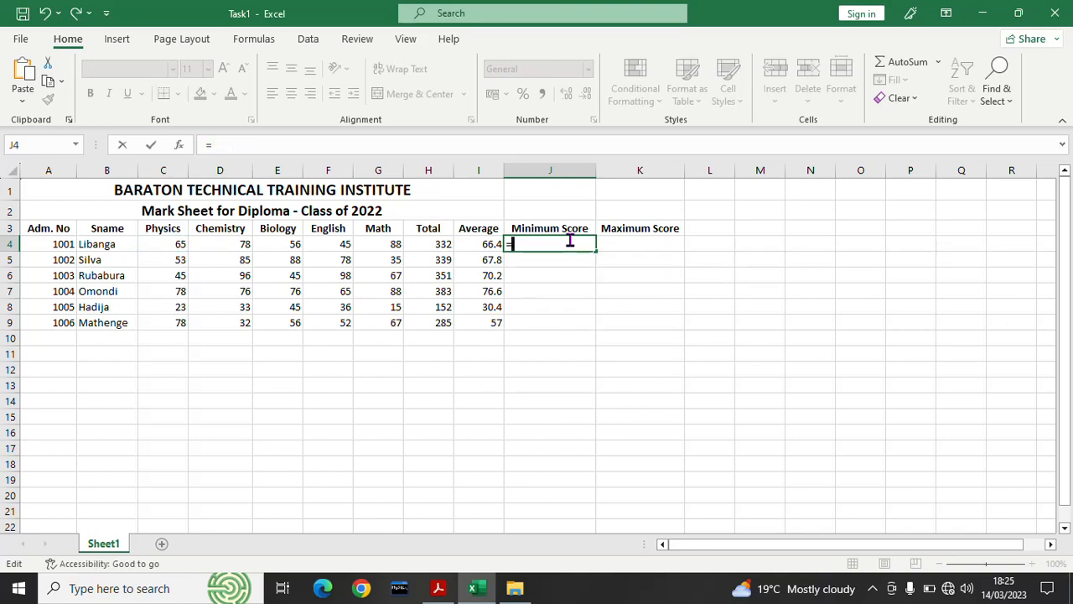
Step: Calculate the first student's minimum score in cell J4 with the formula =MIN(C4:G4)
{"action": "type", "text": "MI"}
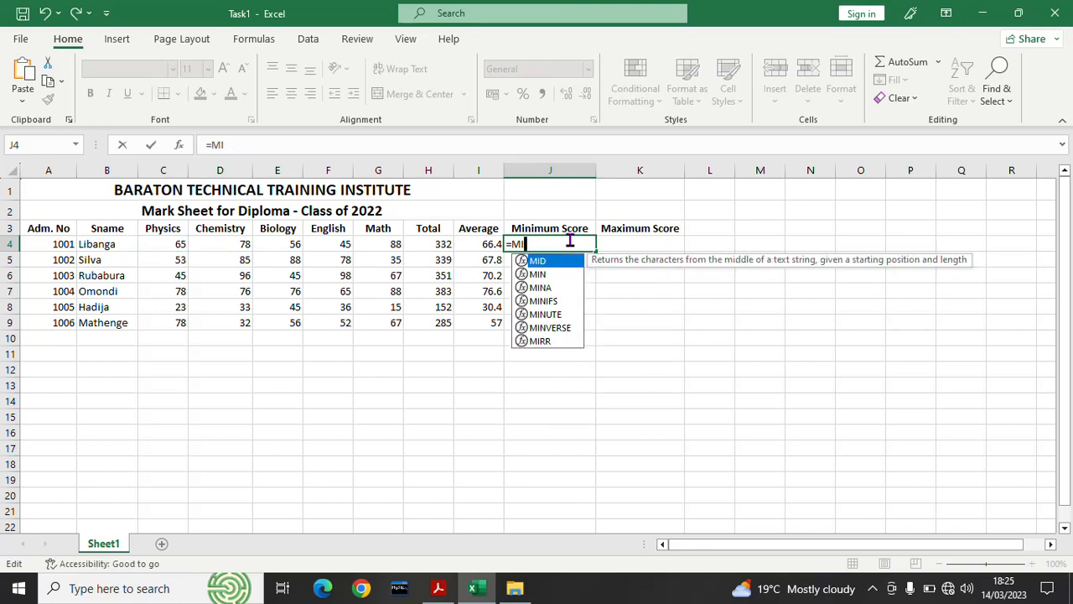
{"action": "type", "text": "N"}
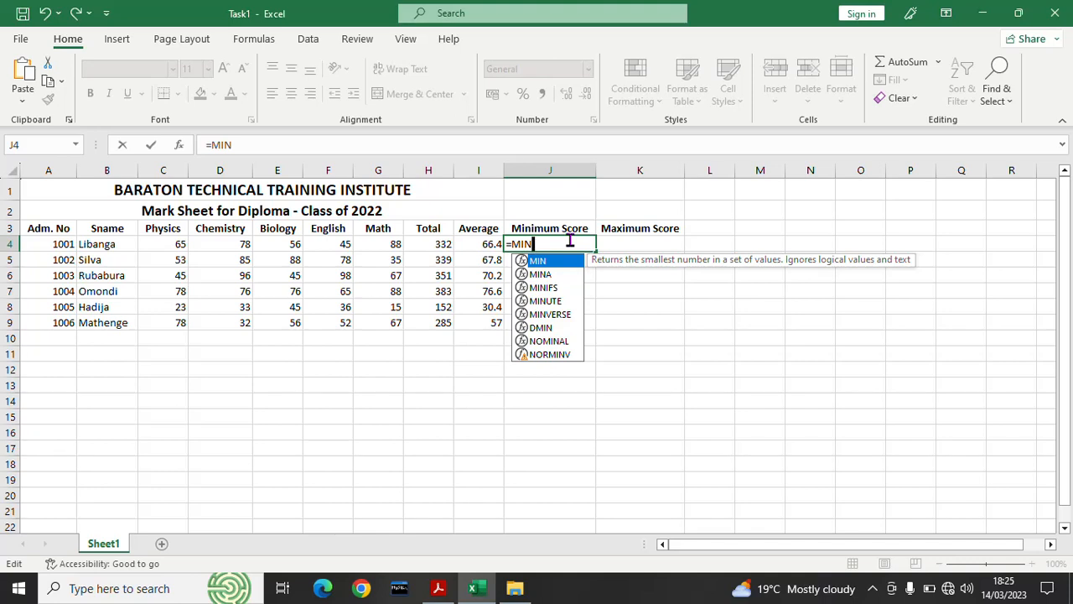
{"action": "type", "text": "I"}
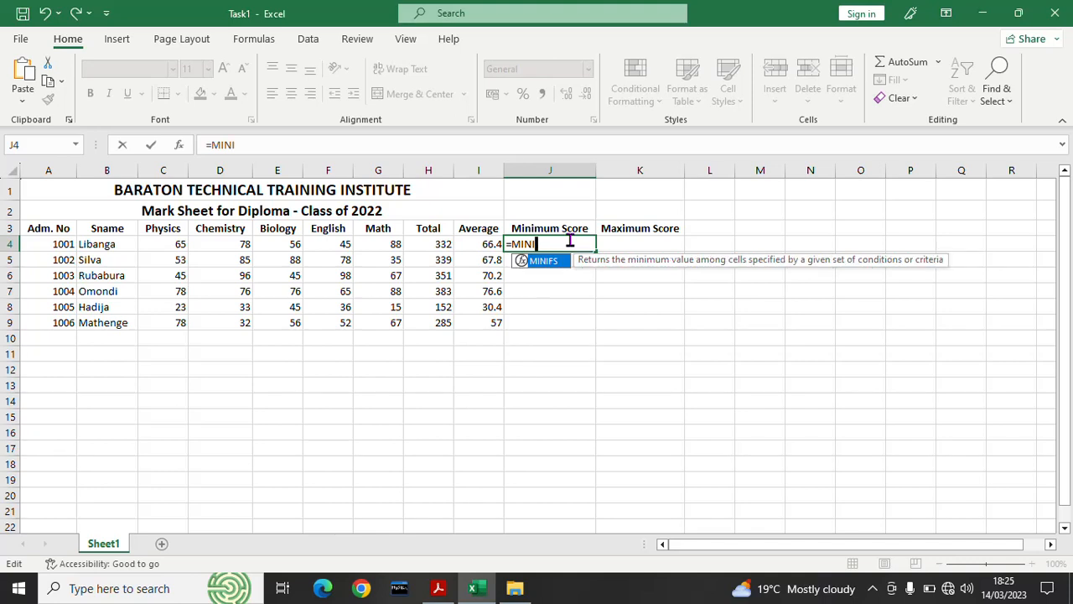
{"action": "key", "text": "BackSpace"}
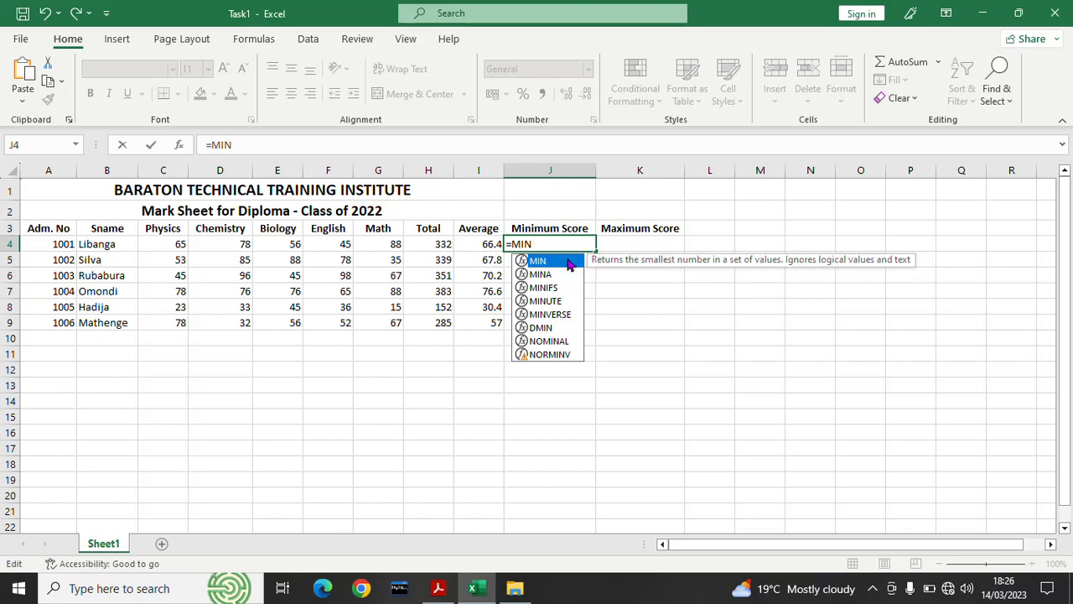
{"action": "type", "text": "("}
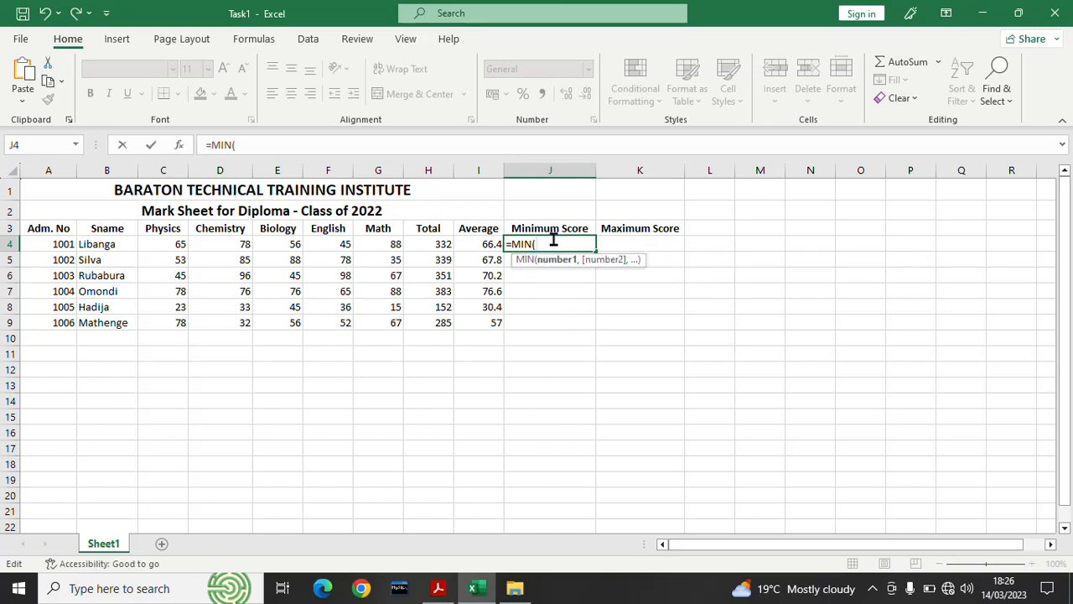
{"action": "left_click", "coordinate": [159, 244]}
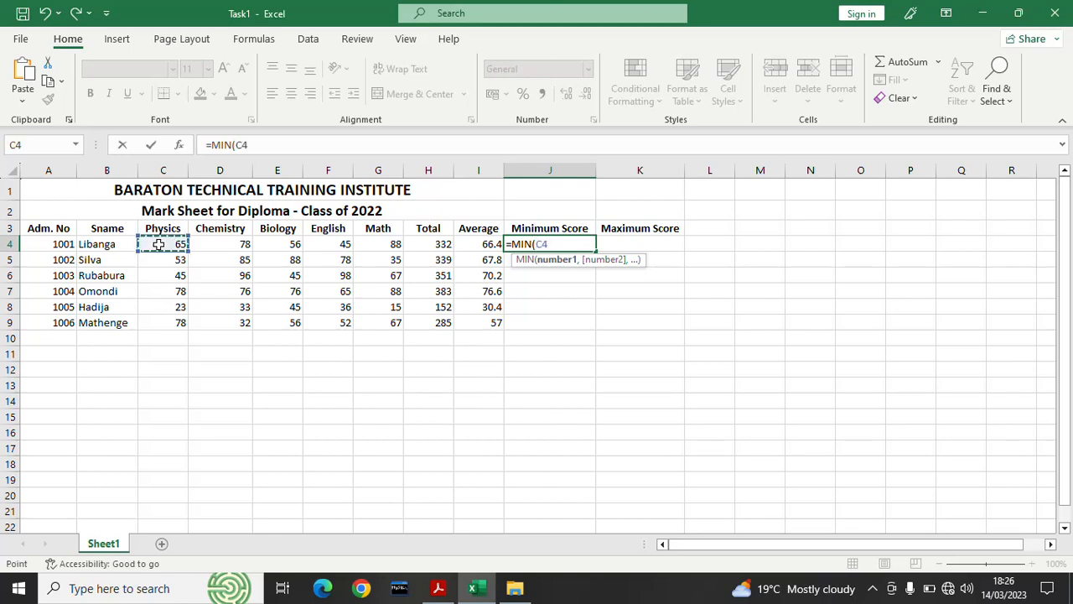
{"action": "left_click_drag", "start_coordinate": [158, 244], "coordinate": [371, 244]}
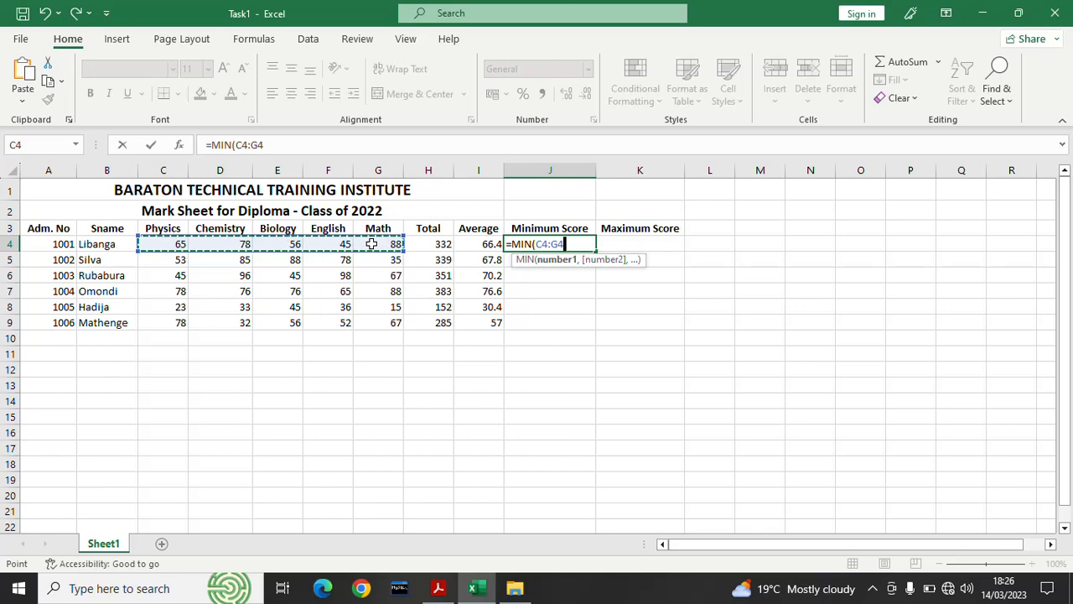
{"action": "type", "text": ")"}
{"action": "key", "text": "Return"}
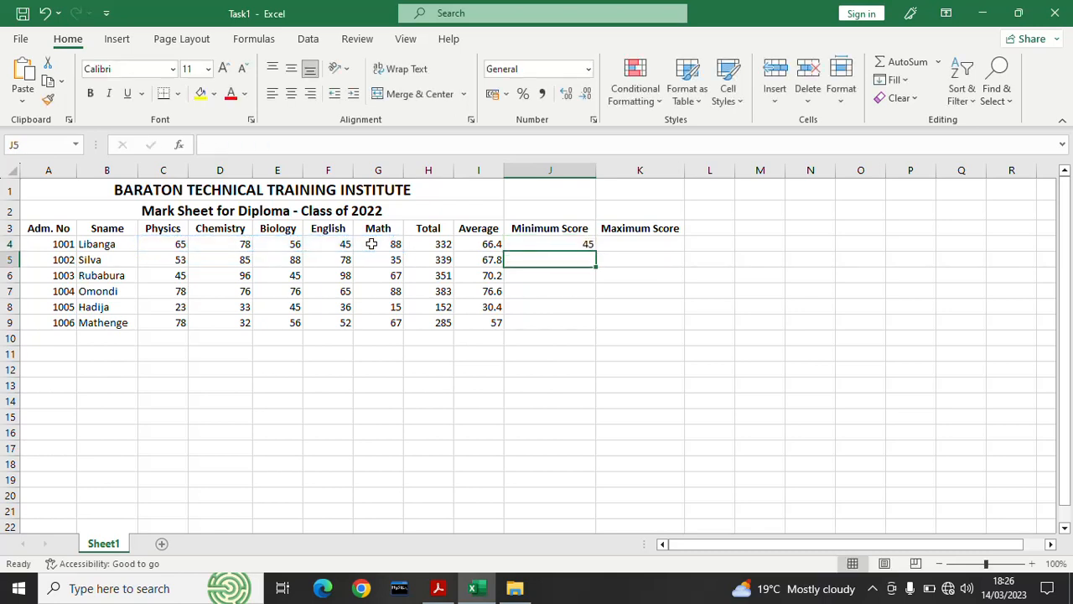
Step: Compare the minimum in J4 with the English mark in F4 and copy the J4 formula down through J9
{"action": "left_click", "coordinate": [571, 244]}
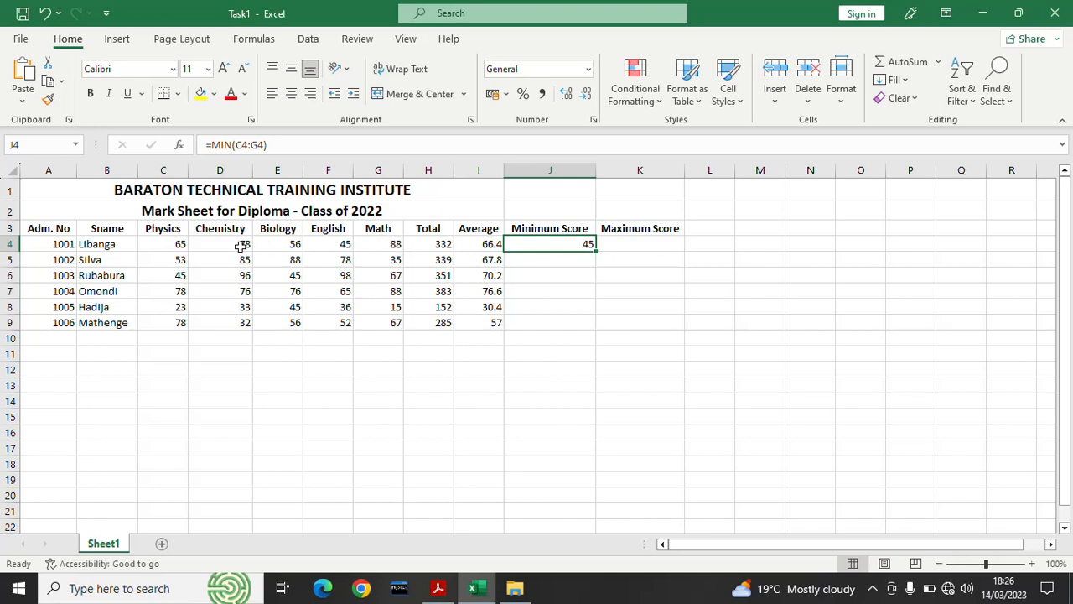
{"action": "left_click", "coordinate": [333, 244]}
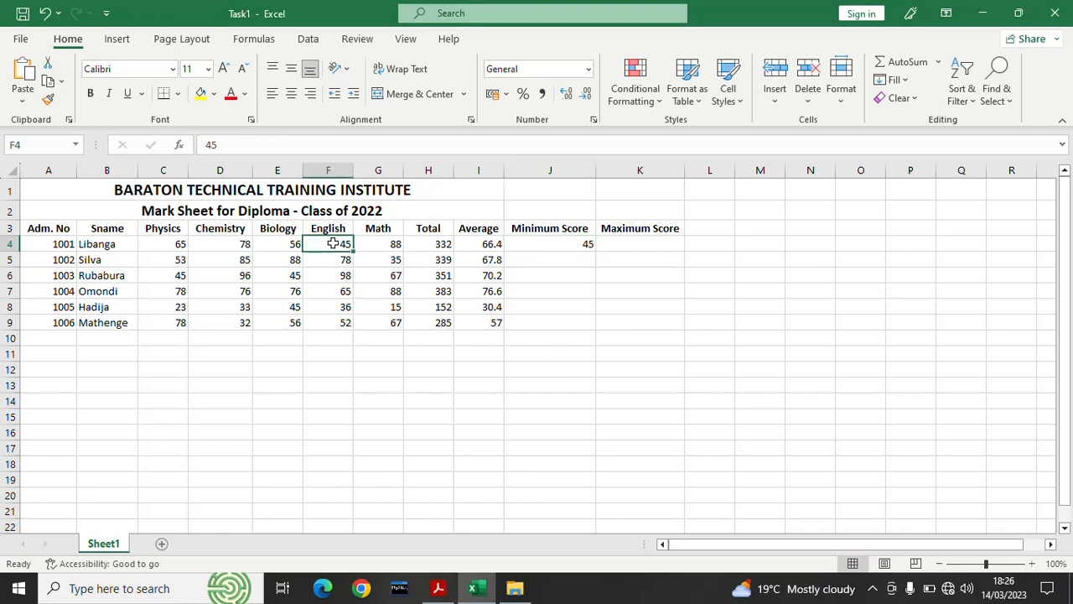
{"action": "left_click", "coordinate": [541, 243]}
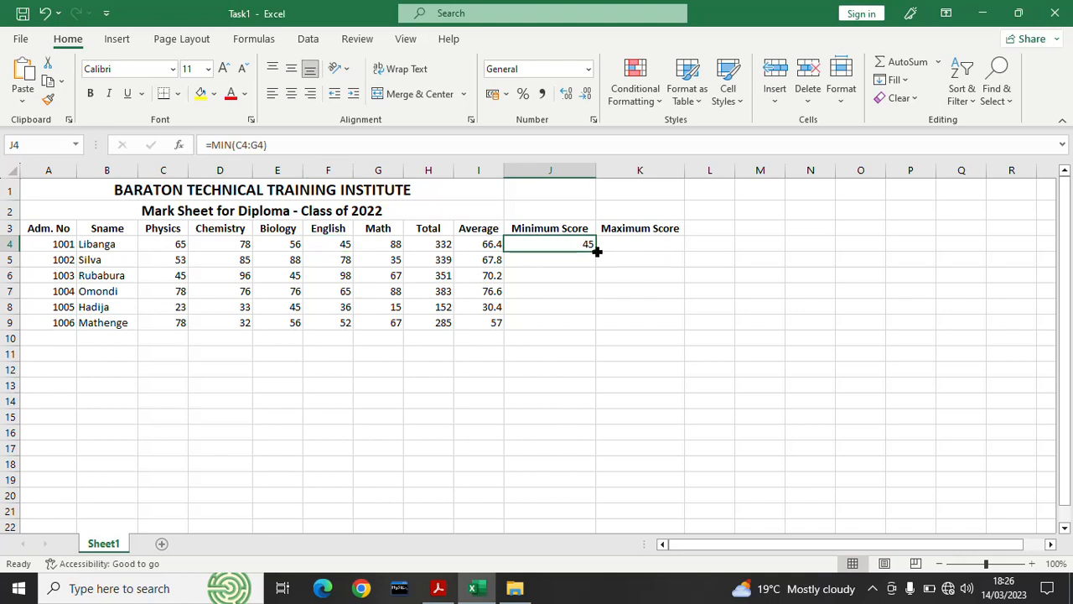
{"action": "double_click", "coordinate": [595, 250]}
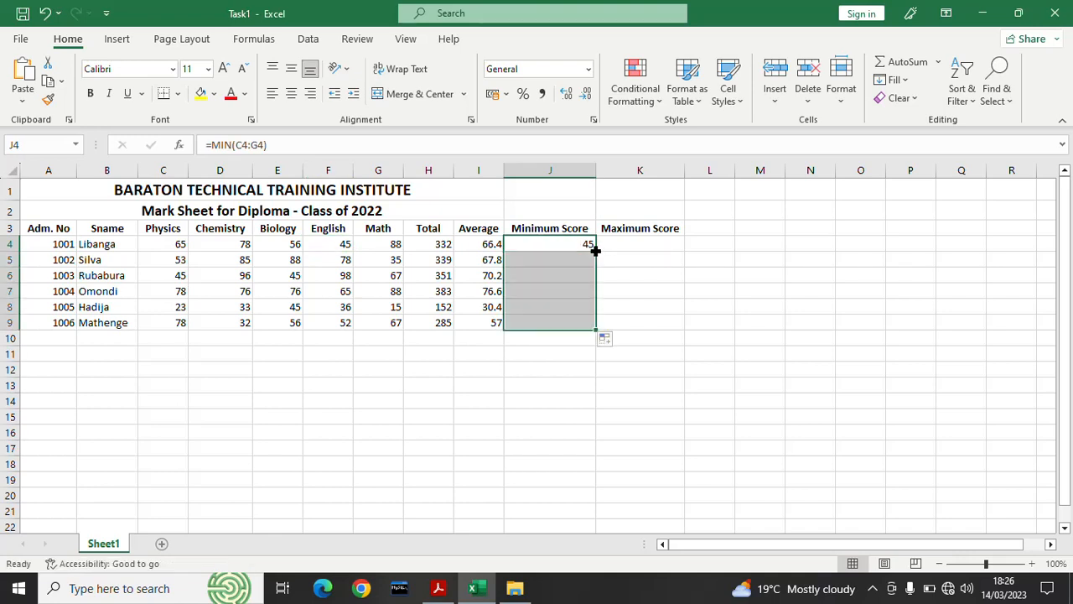
{"action": "left_click", "coordinate": [653, 295]}
Step: Check the copied minimum formulas in J8 and J9 against those students' subject marks
{"action": "left_click", "coordinate": [575, 307]}
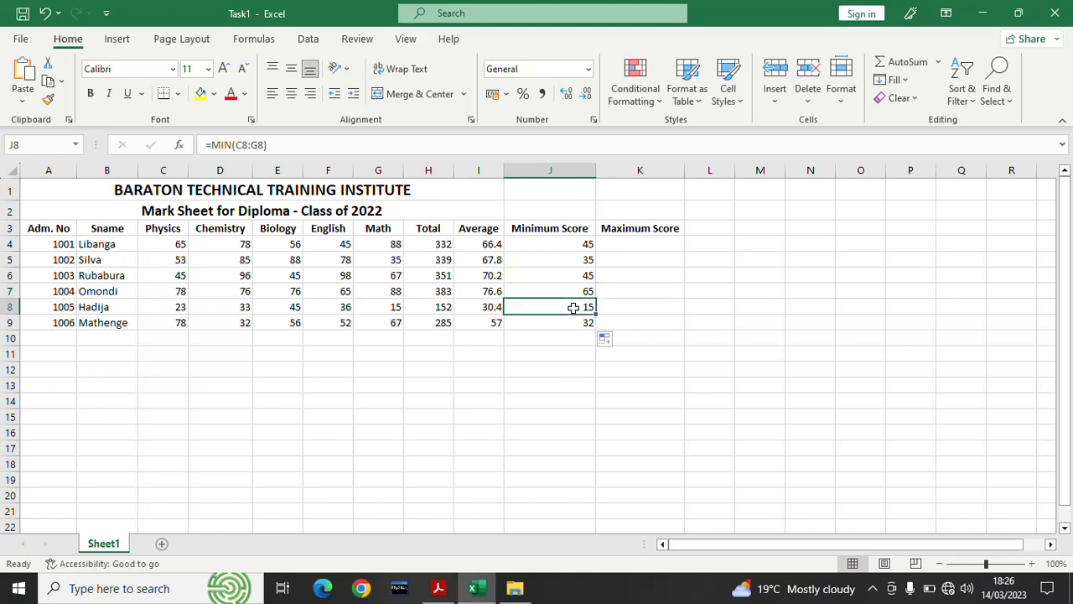
{"action": "left_click", "coordinate": [374, 307]}
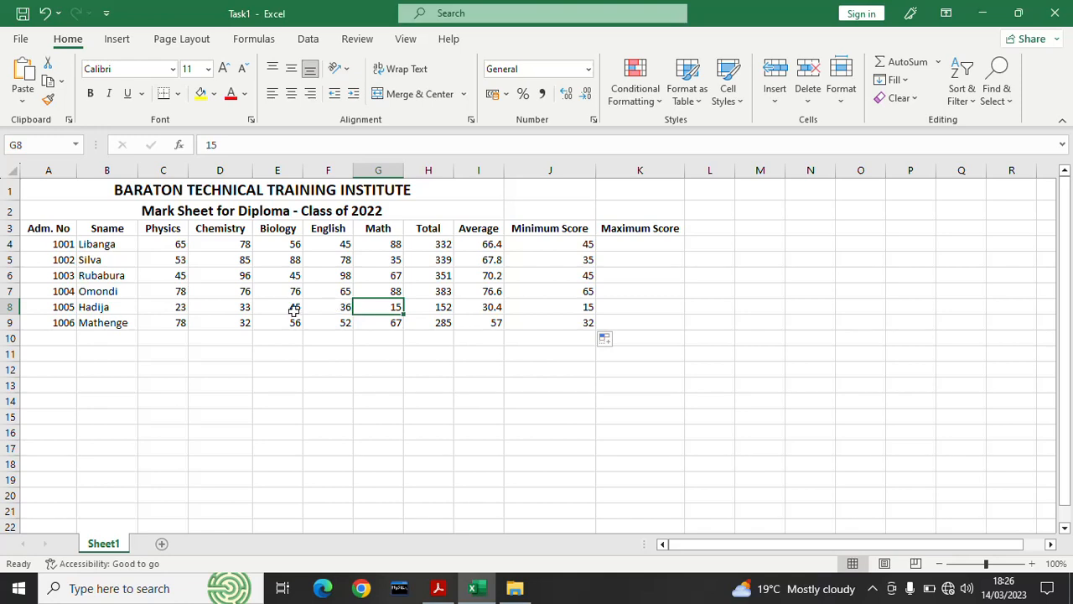
{"action": "left_click", "coordinate": [555, 322]}
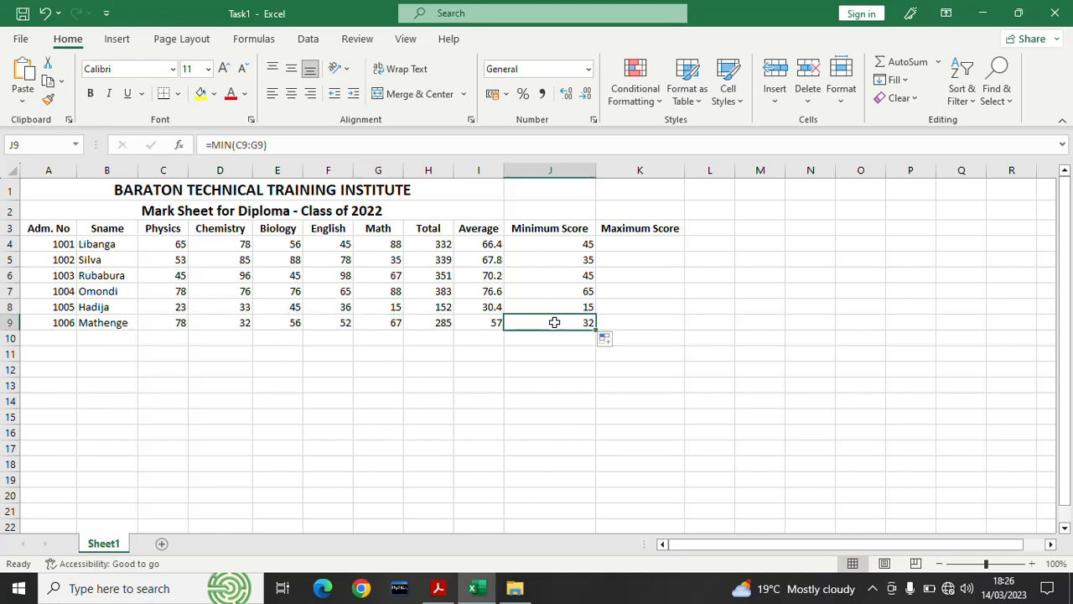
Step: Calculate the first student's maximum score in cell K4 with the formula =MAX(C4:G4)
{"action": "left_click", "coordinate": [632, 242]}
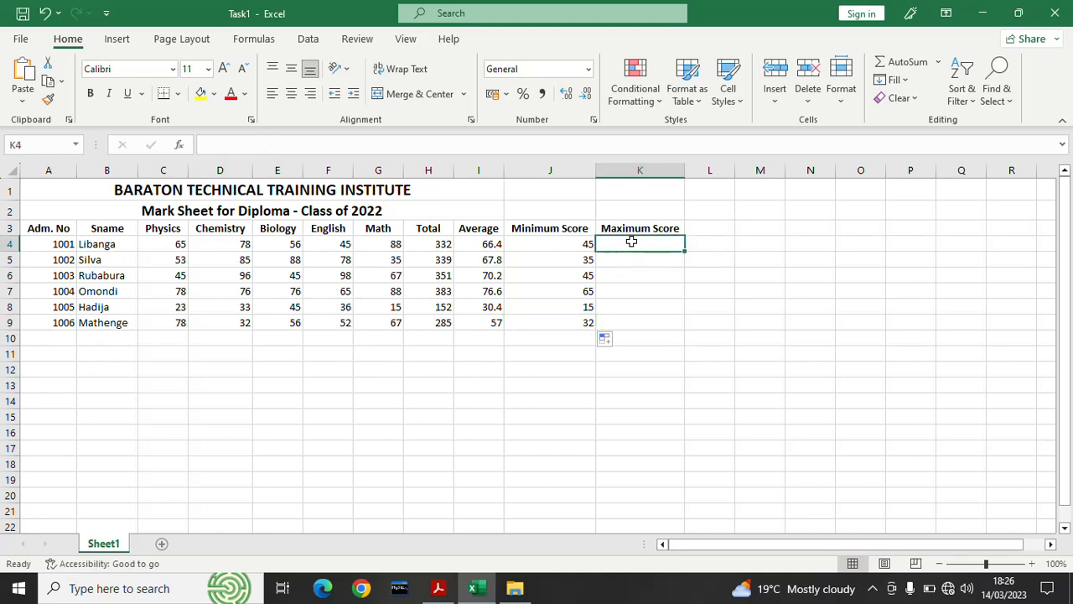
{"action": "type", "text": "="}
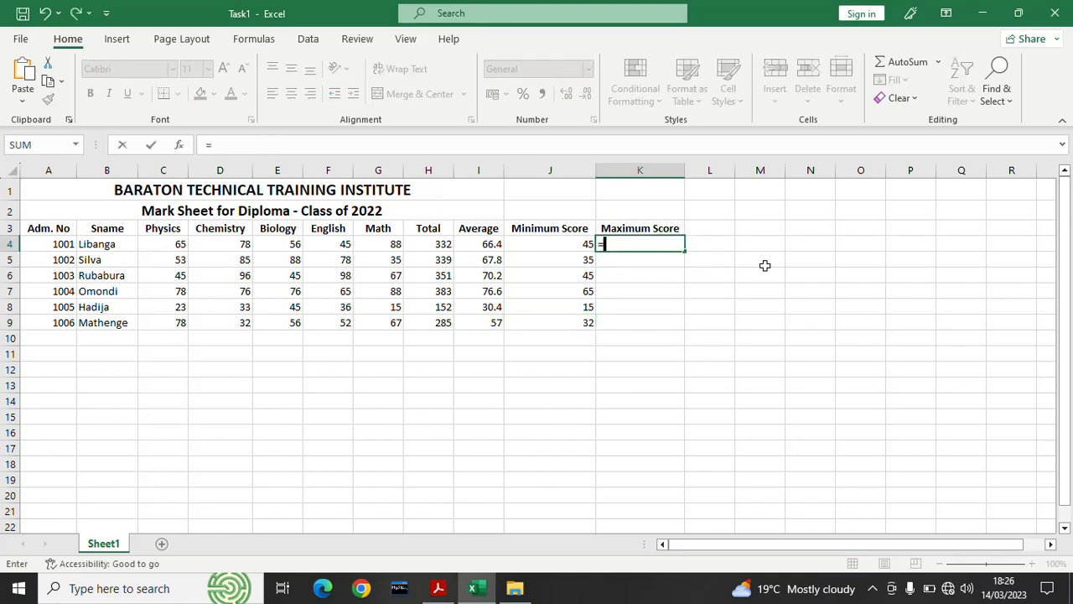
{"action": "type", "text": "A"}
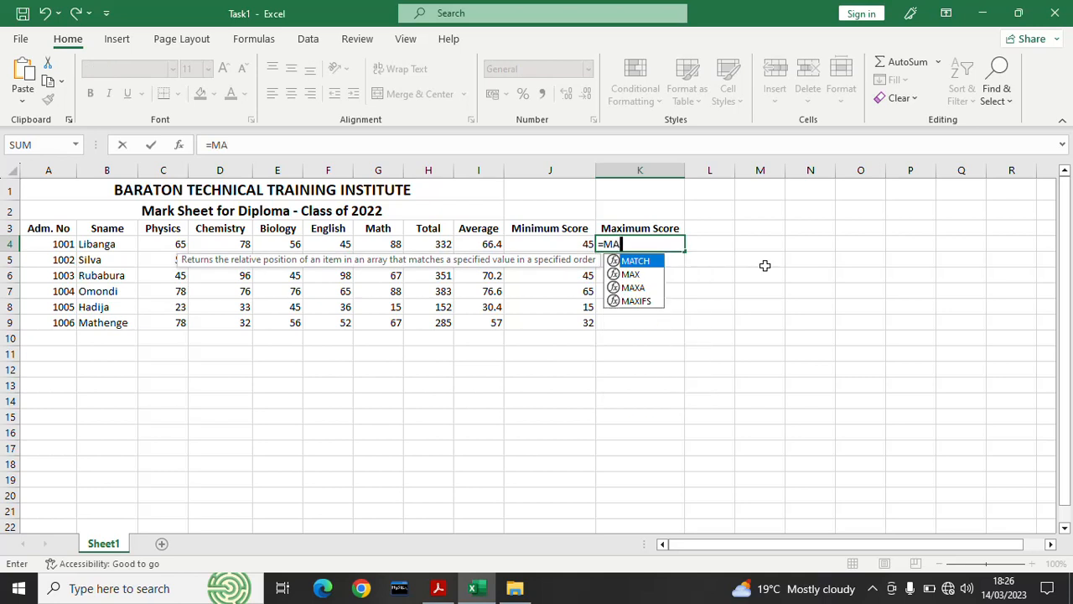
{"action": "type", "text": "X("}
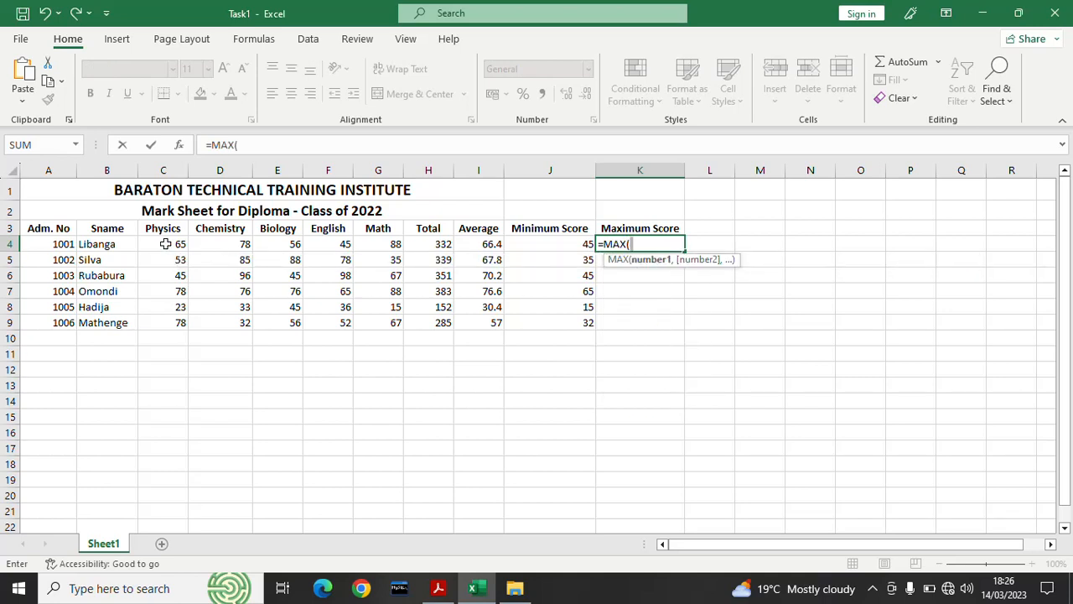
{"action": "left_click_drag", "start_coordinate": [165, 243], "coordinate": [372, 243]}
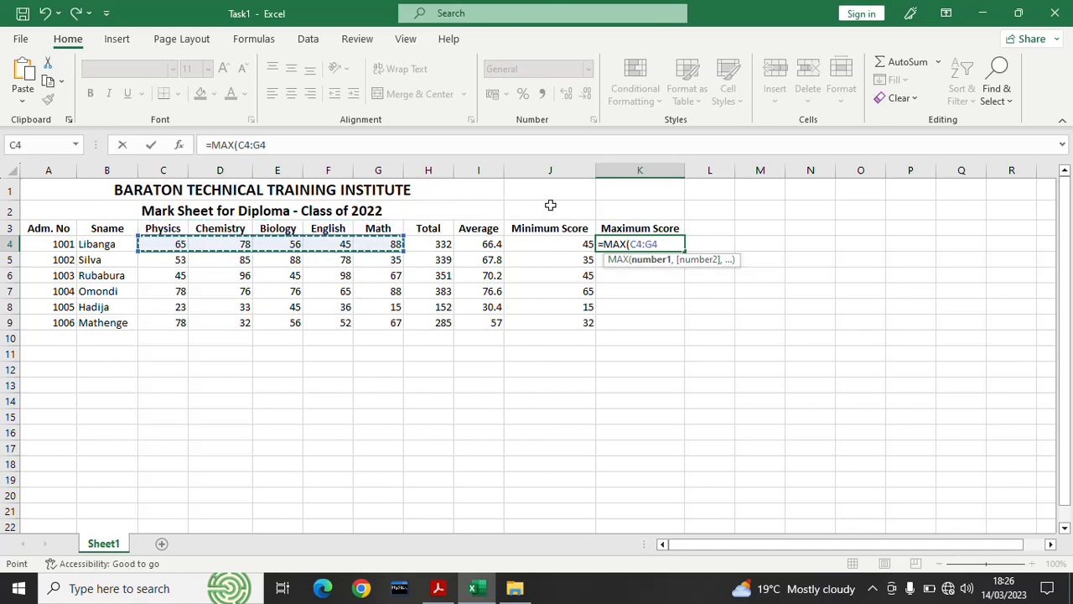
{"action": "type", "text": ")"}
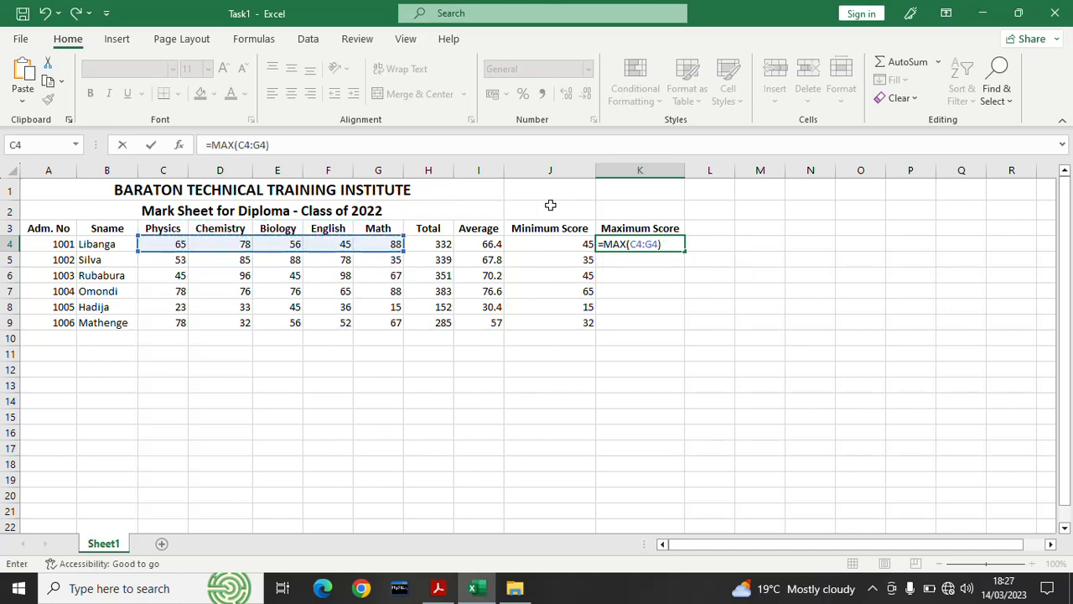
{"action": "key", "text": "Return"}
Step: Copy the maximum formula from K4 down through K9 for the remaining students and save the workbook
{"action": "left_click", "coordinate": [665, 244]}
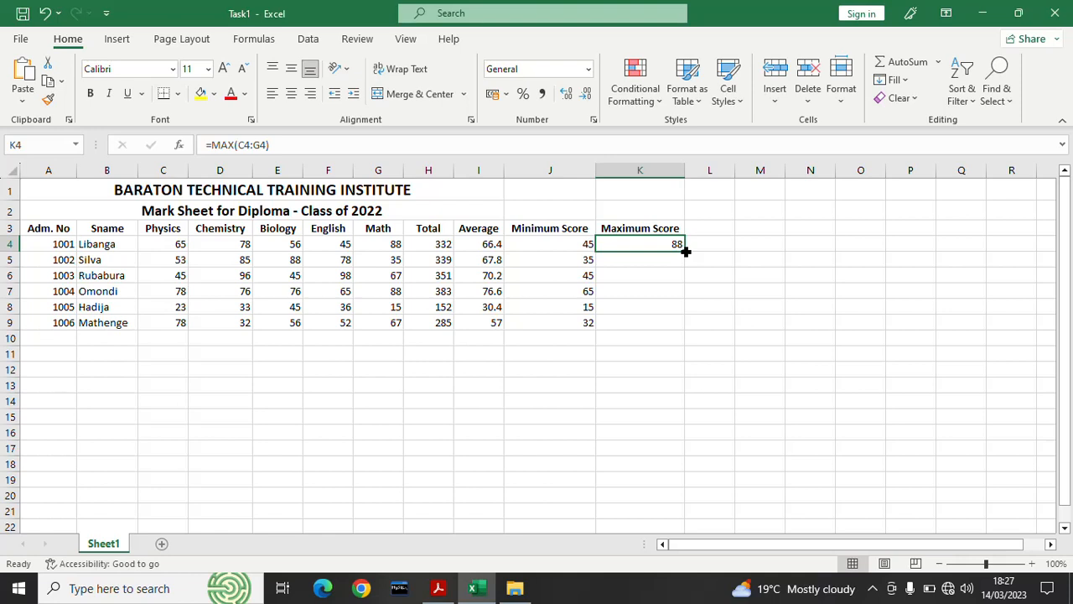
{"action": "left_click_drag", "start_coordinate": [686, 251], "coordinate": [686, 325]}
{"action": "left_click", "coordinate": [741, 299]}
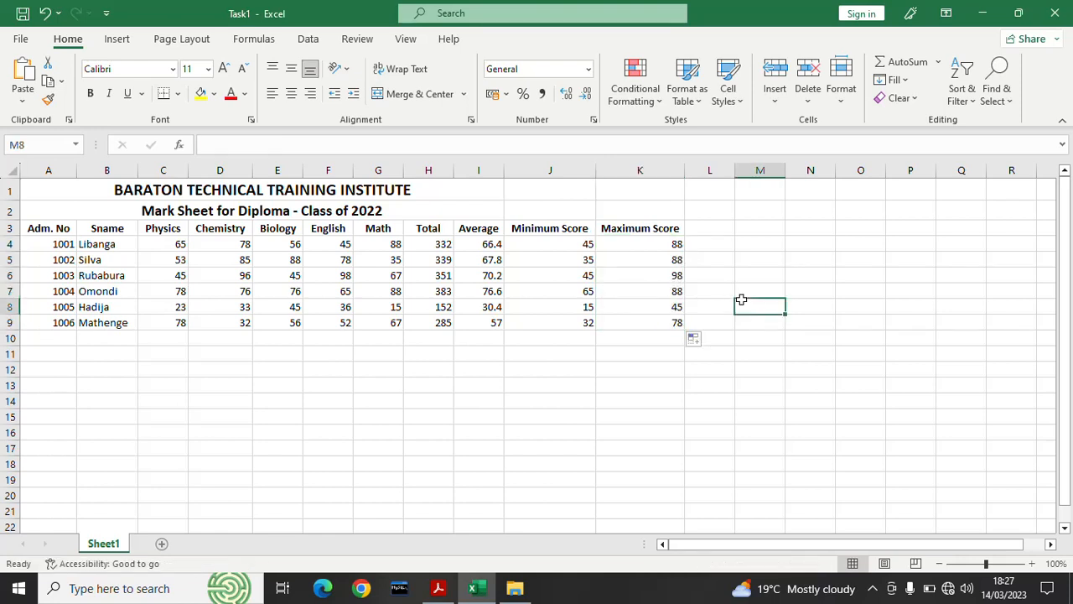
{"action": "left_click", "coordinate": [711, 411]}
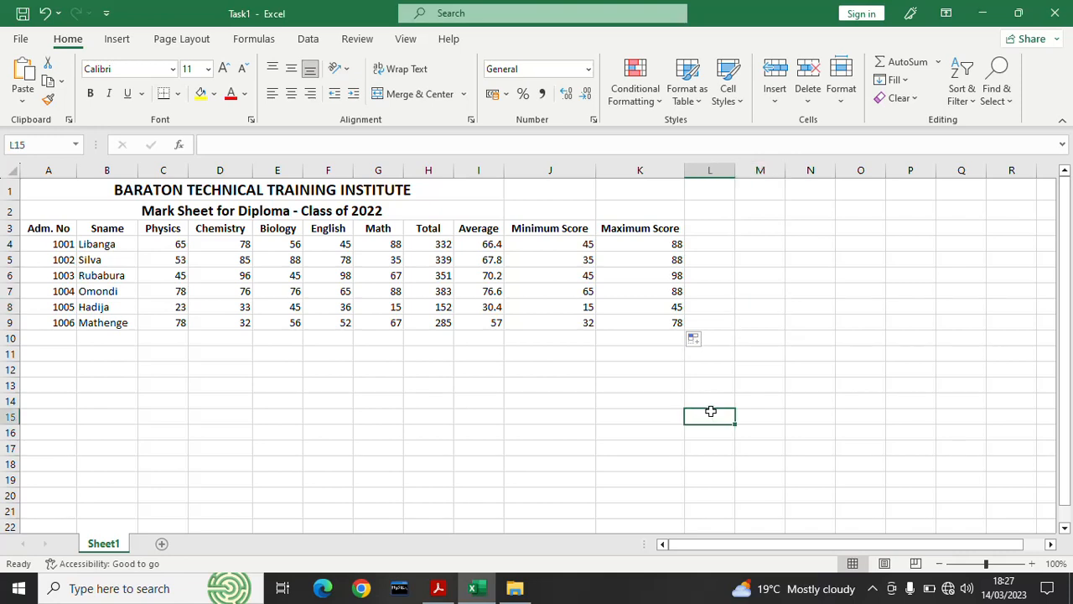
{"action": "left_click", "coordinate": [22, 13]}
Step: Switch to the practical tasks PDF in Acrobat Reader and review the instructions on scores for each student and each subject
{"action": "left_click", "coordinate": [438, 588]}
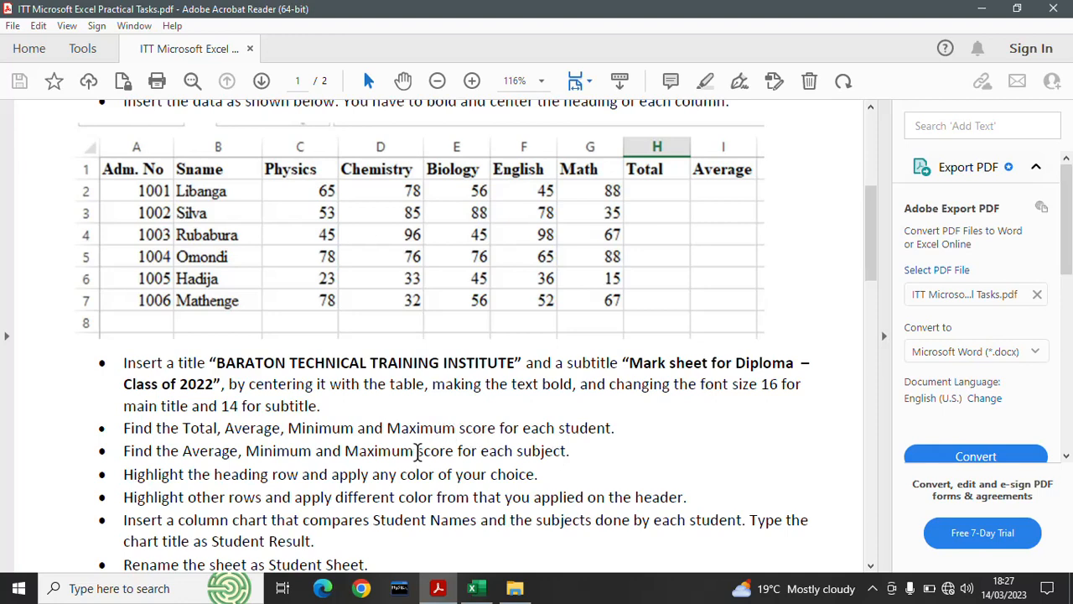
{"action": "left_click_drag", "start_coordinate": [416, 450], "coordinate": [568, 450]}
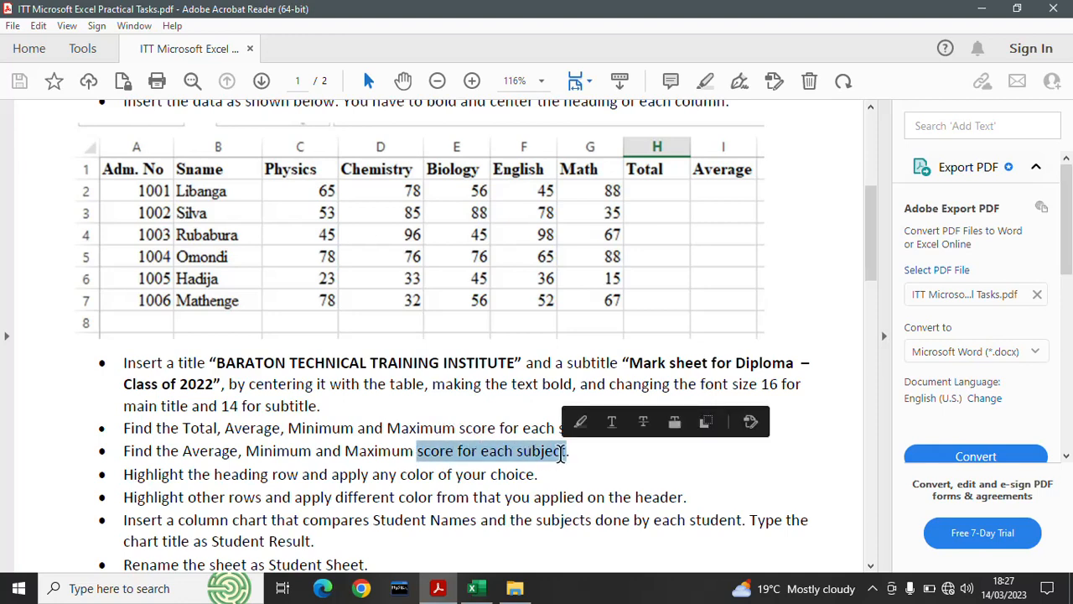
{"action": "left_click_drag", "start_coordinate": [460, 428], "coordinate": [608, 428]}
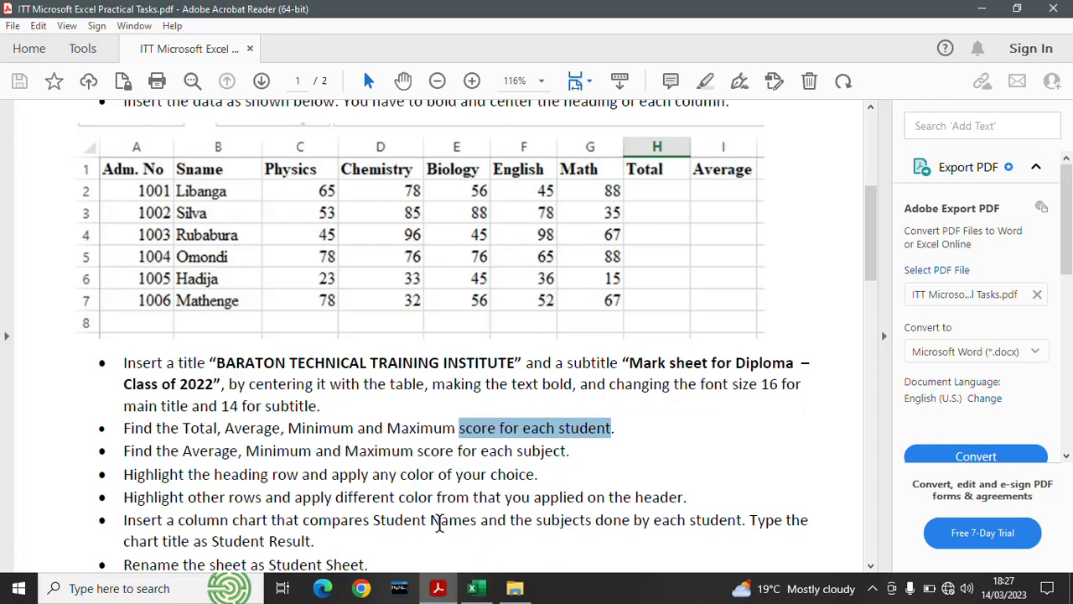
Step: Switch back to the Task1 workbook in Excel and enter the label Average Score in cell B11
{"action": "left_click", "coordinate": [474, 589]}
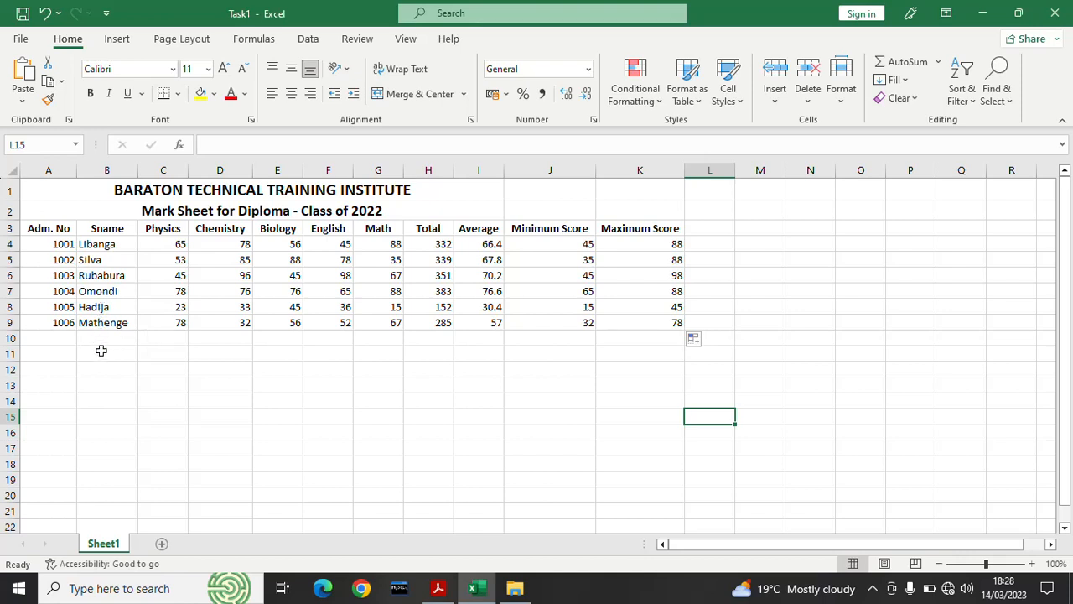
{"action": "left_click", "coordinate": [100, 352]}
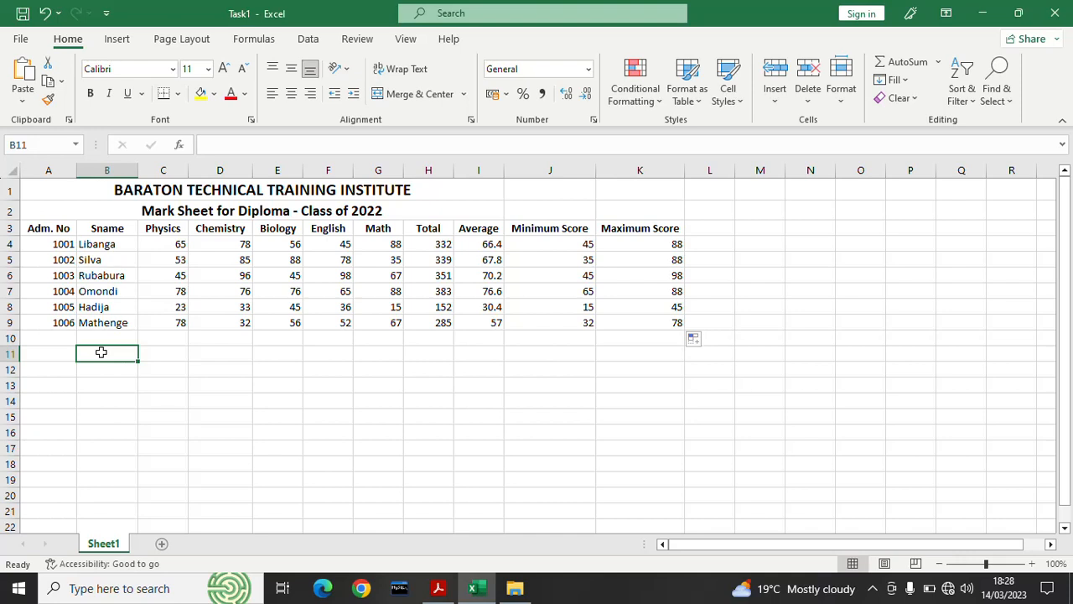
{"action": "type", "text": "A"}
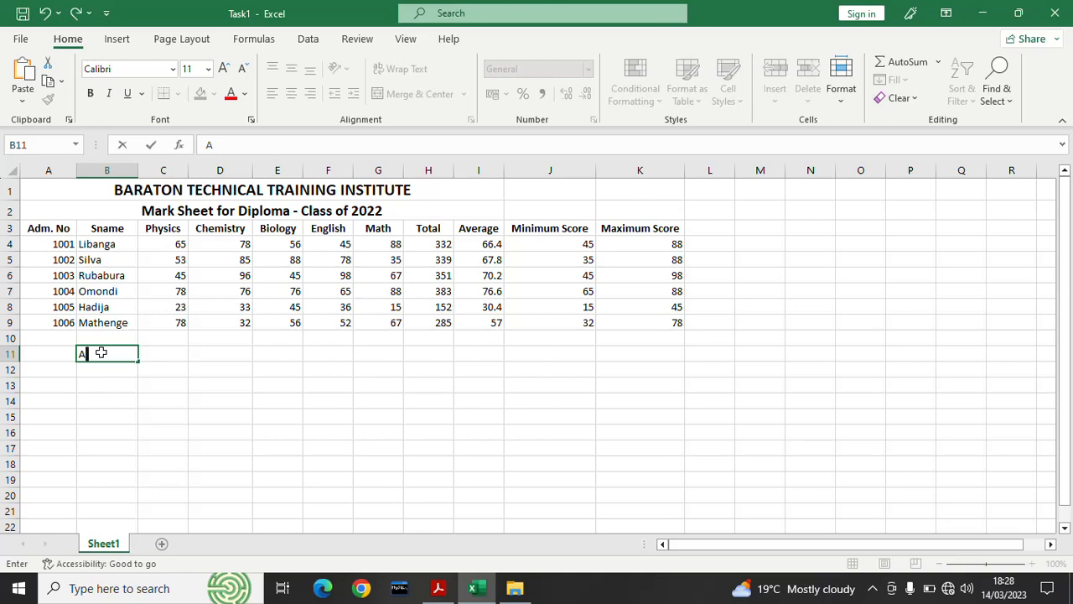
{"action": "type", "text": "verage Sco"}
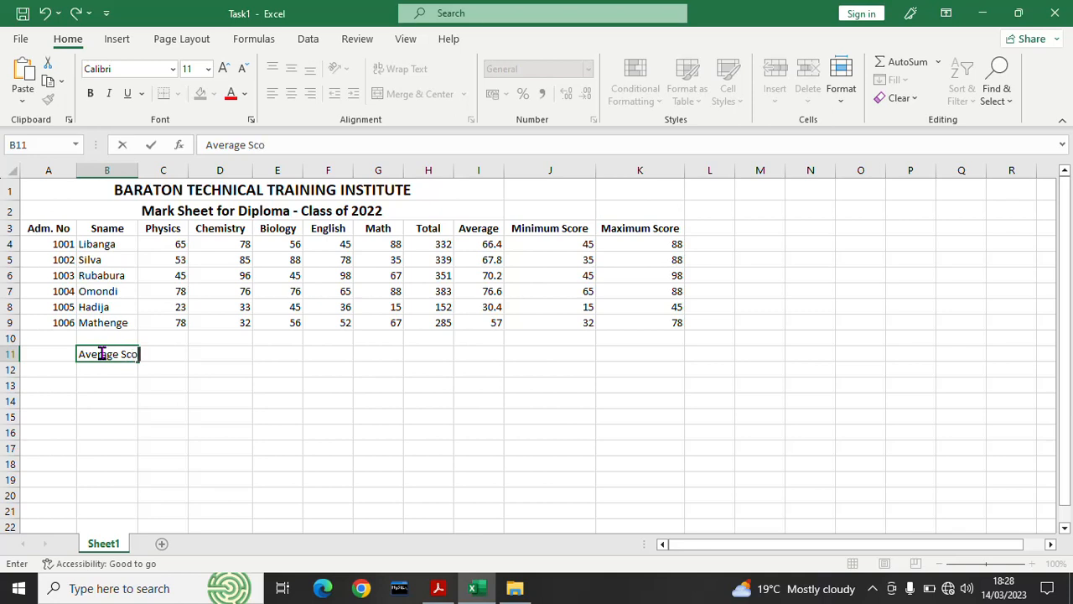
{"action": "type", "text": "re"}
Step: Enter the labels Minimum Score in cell B12 and Maximum Score in cell B13
{"action": "left_click", "coordinate": [104, 371]}
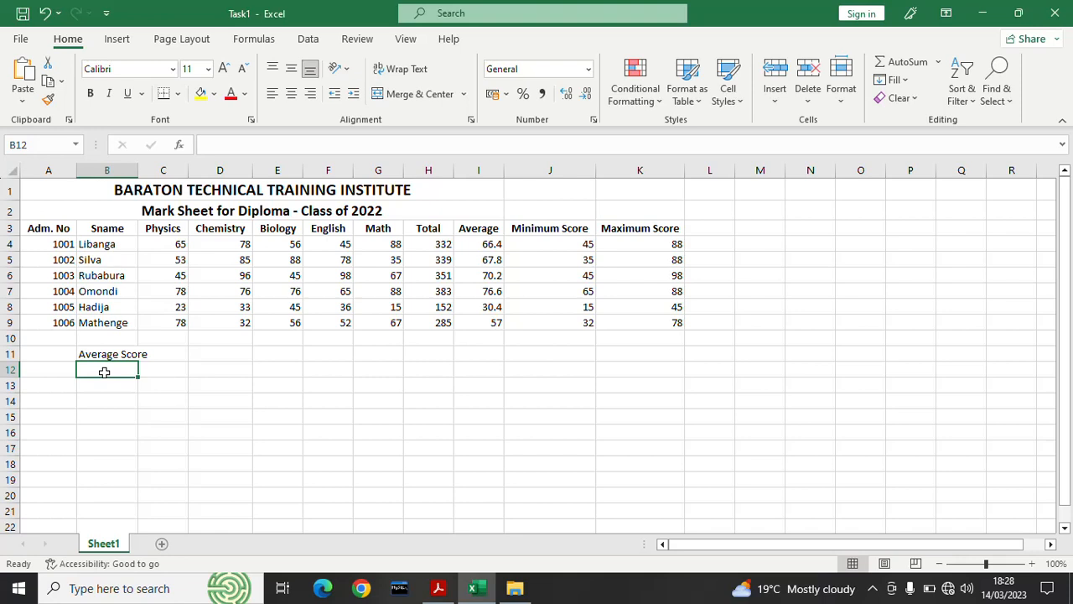
{"action": "type", "text": "M"}
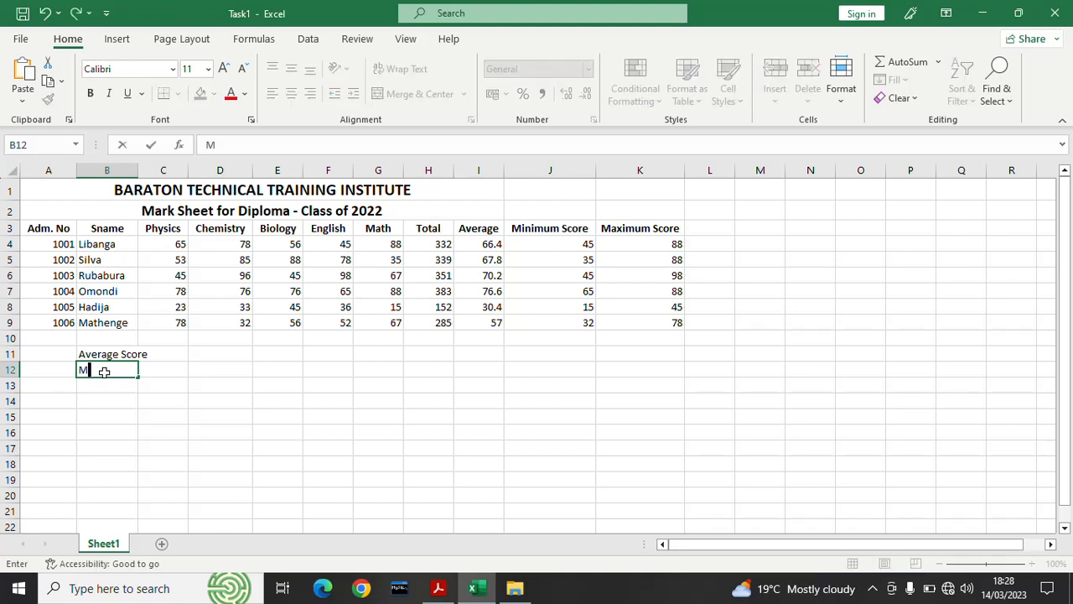
{"action": "type", "text": "inimum"}
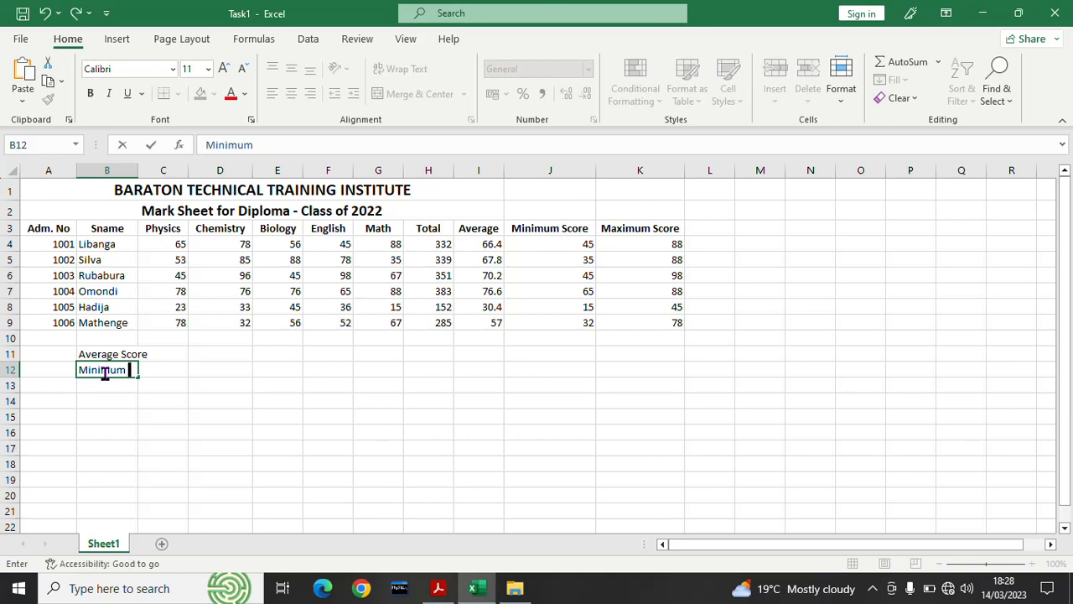
{"action": "type", "text": " Score"}
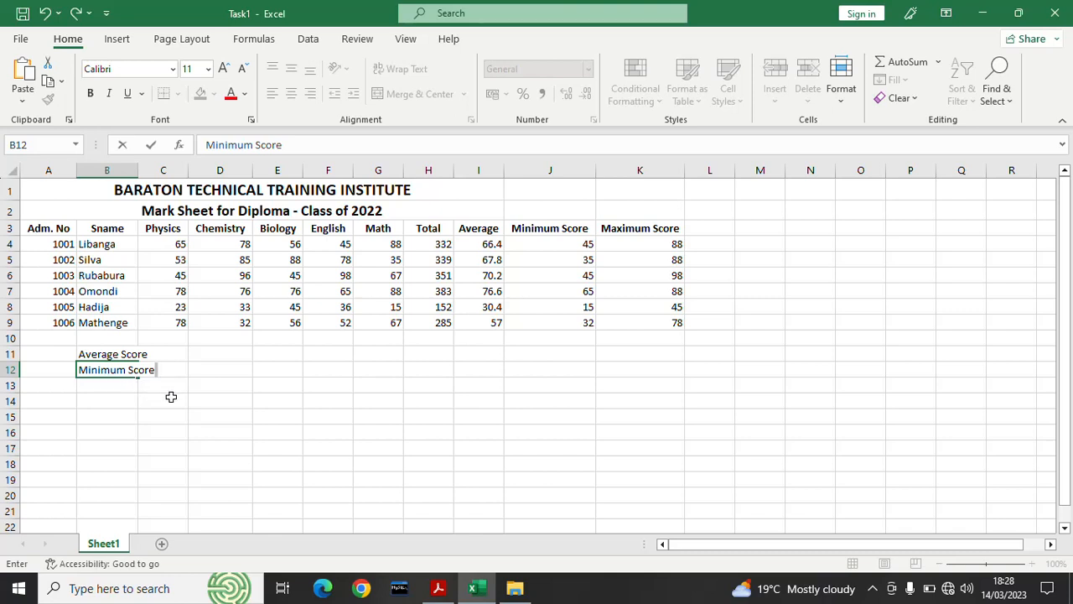
{"action": "left_click", "coordinate": [239, 384]}
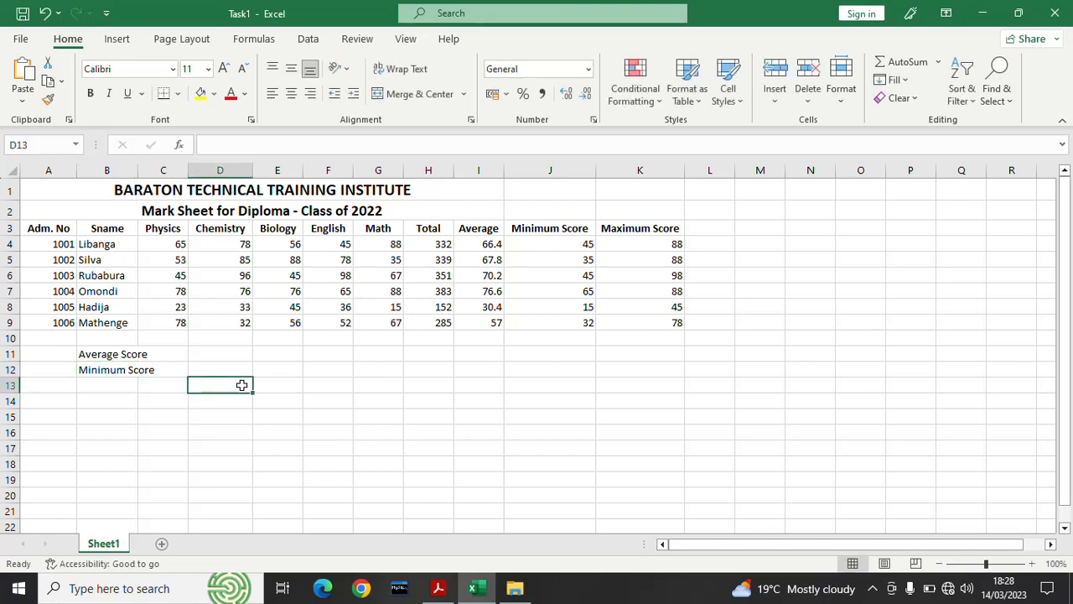
{"action": "left_click", "coordinate": [91, 389]}
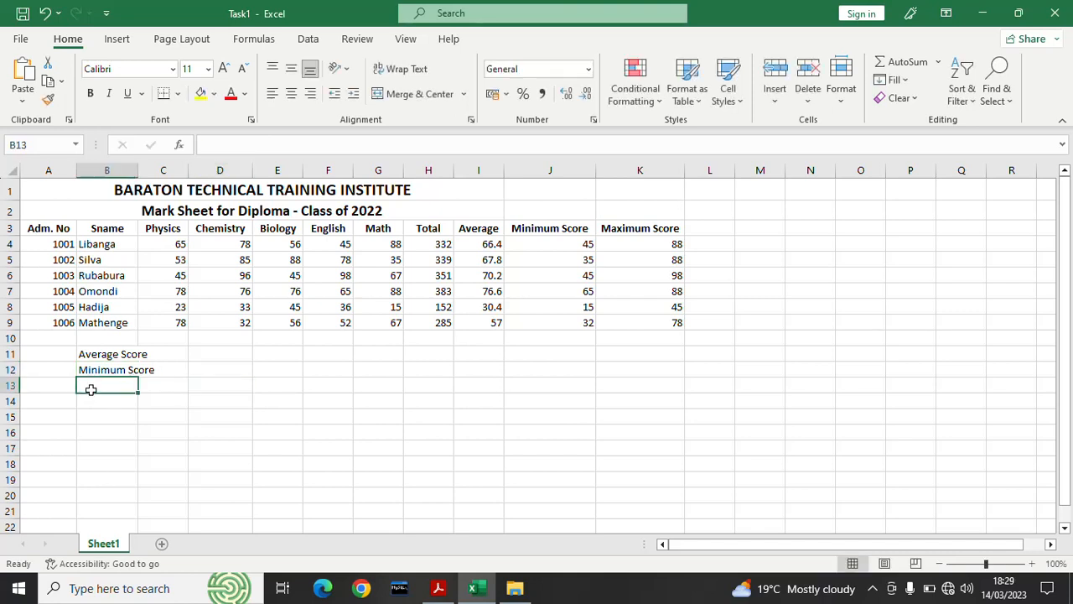
{"action": "type", "text": "Ma"}
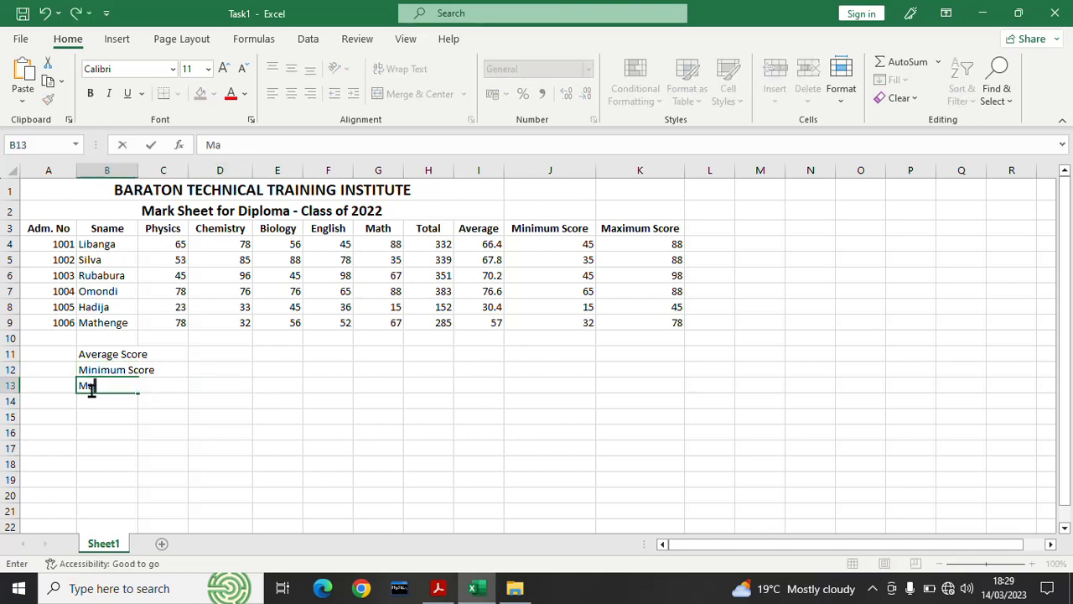
{"action": "type", "text": "ximum Sco"}
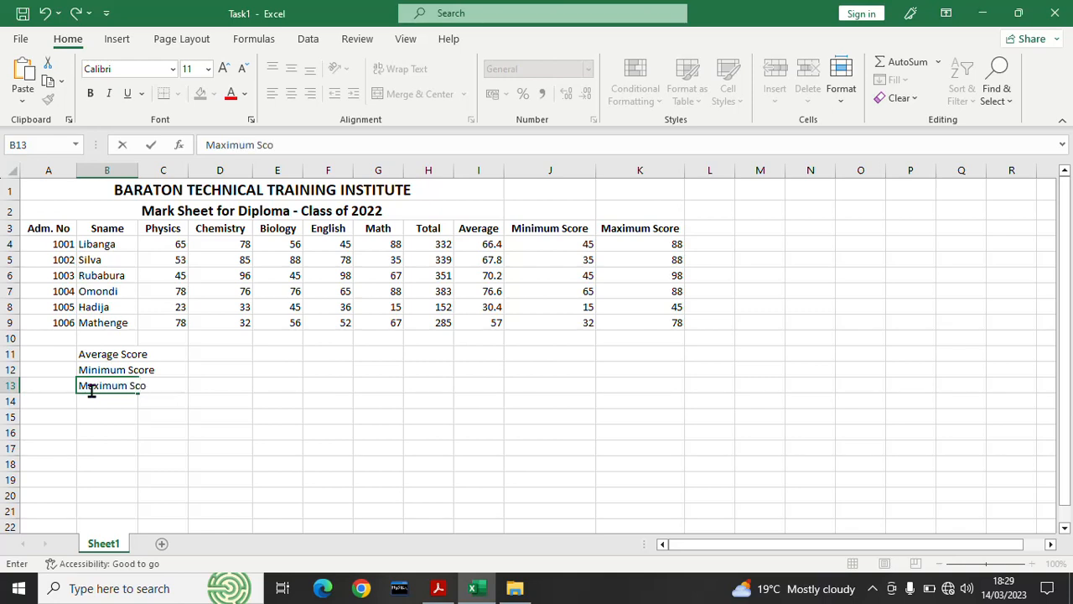
{"action": "type", "text": "re"}
{"action": "left_click", "coordinate": [193, 436]}
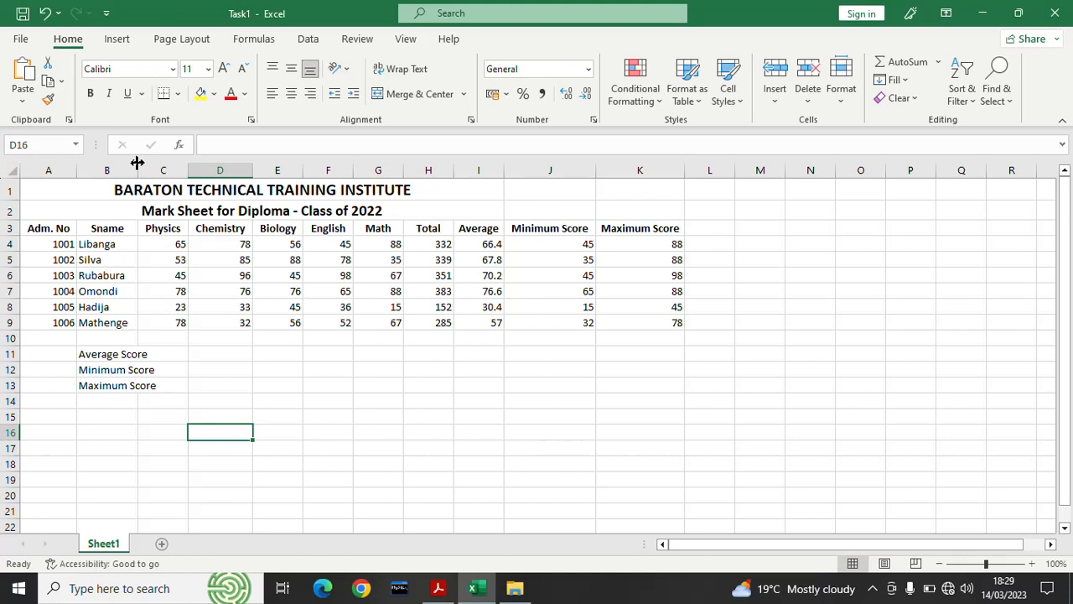
Step: Widen column B to fit the score labels and make the labels in B11:B13 bold
{"action": "left_click_drag", "start_coordinate": [137, 162], "coordinate": [167, 175]}
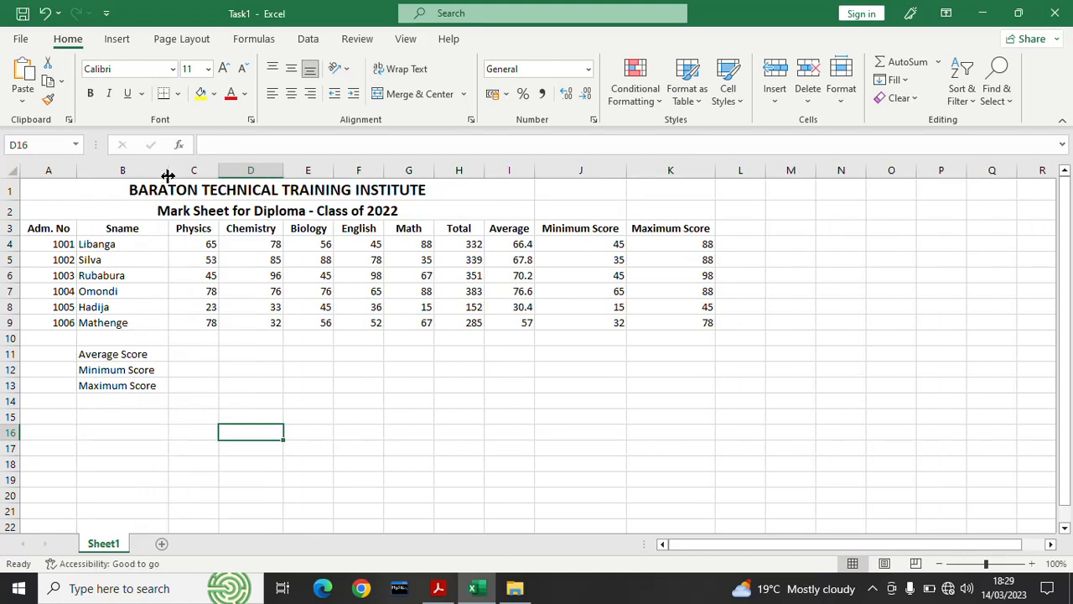
{"action": "left_click", "coordinate": [120, 353]}
{"action": "left_click_drag", "start_coordinate": [120, 353], "coordinate": [120, 382]}
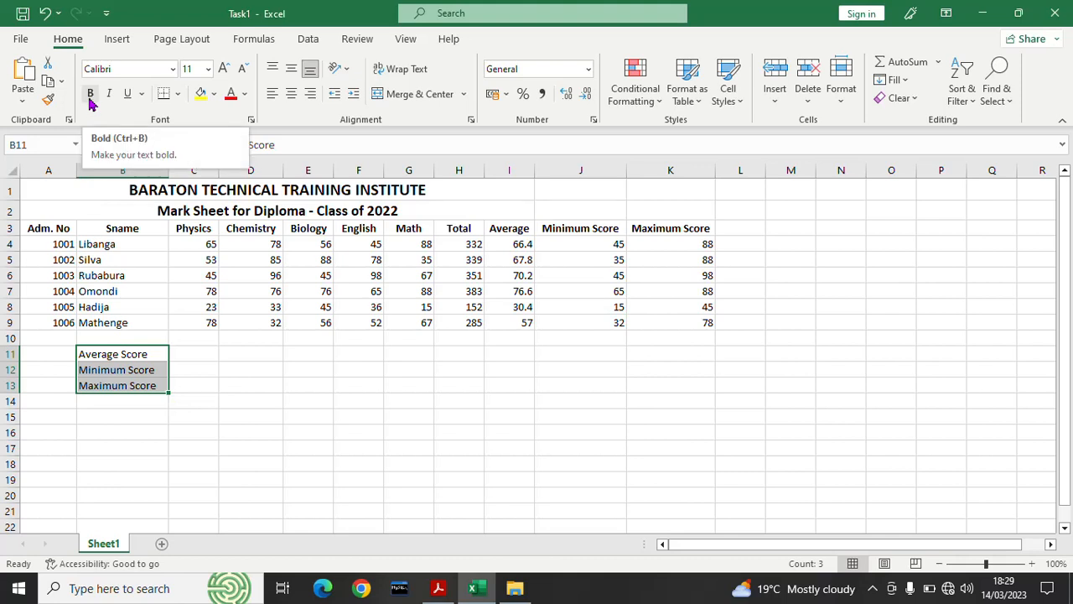
{"action": "left_click", "coordinate": [90, 94]}
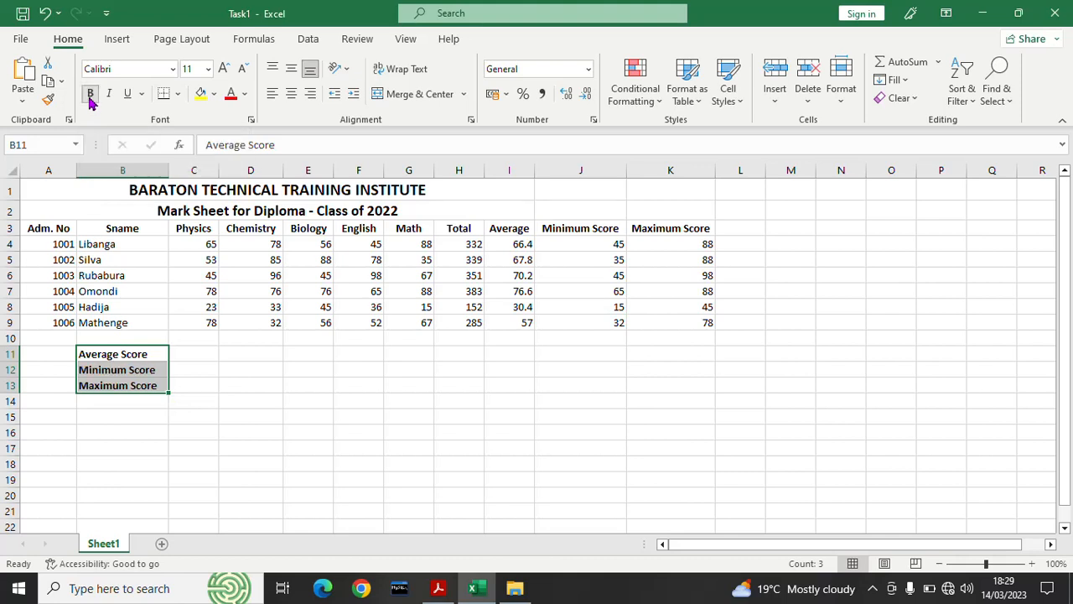
{"action": "left_click", "coordinate": [238, 382]}
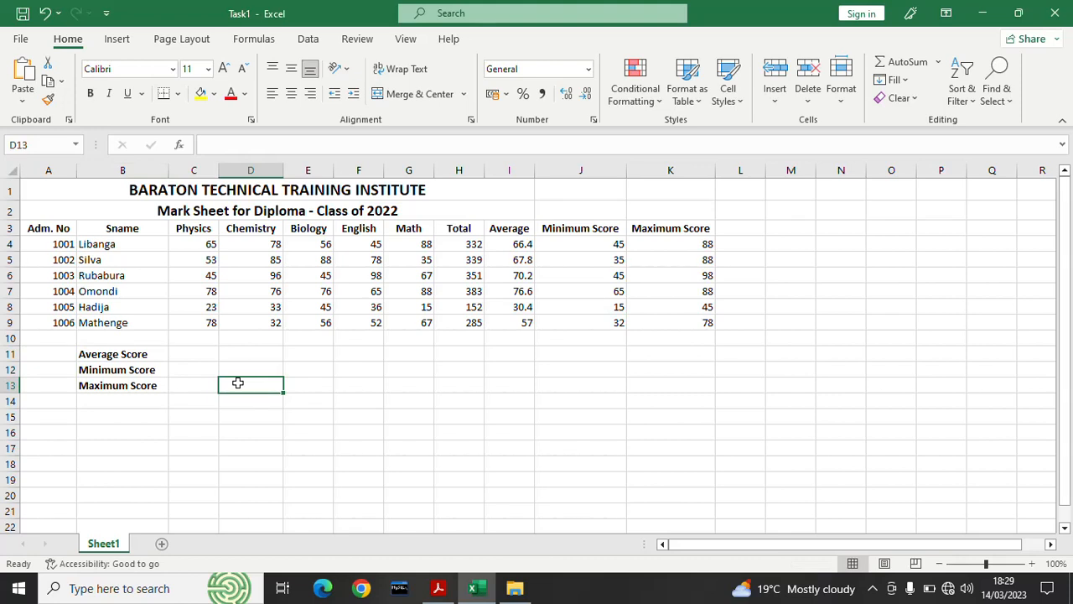
Step: Calculate the Physics average score in cell C11 with the formula =AVERAGE(C4:C9)
{"action": "left_click", "coordinate": [198, 359]}
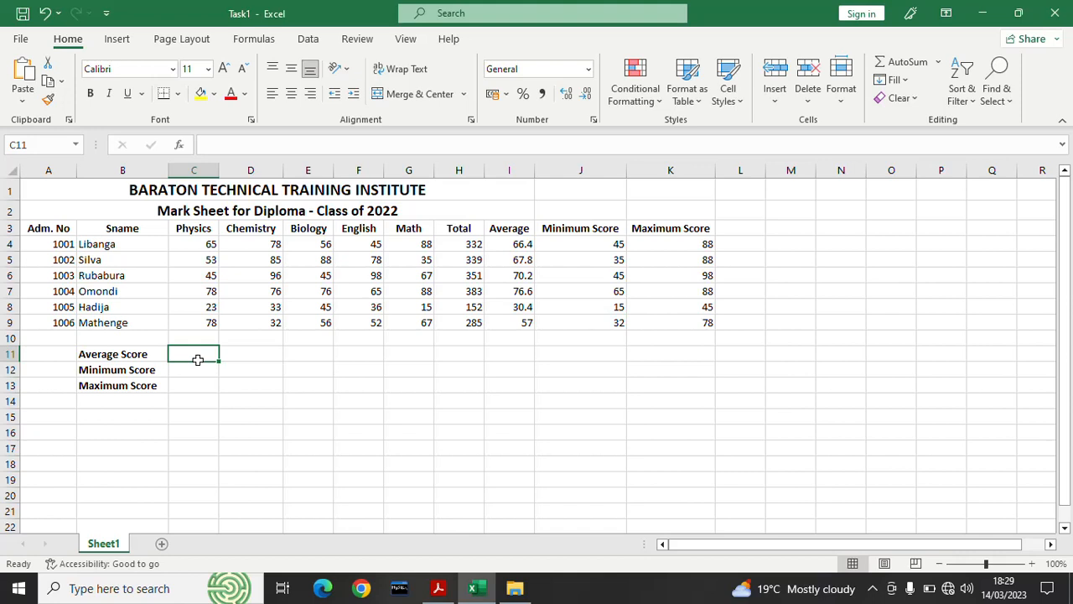
{"action": "type", "text": "="}
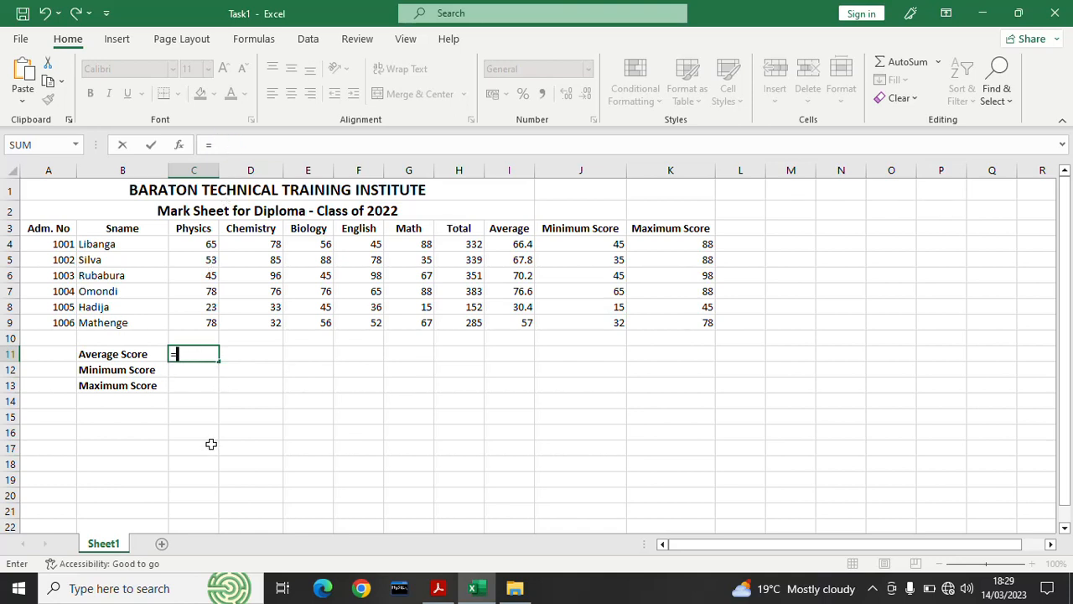
{"action": "type", "text": "A"}
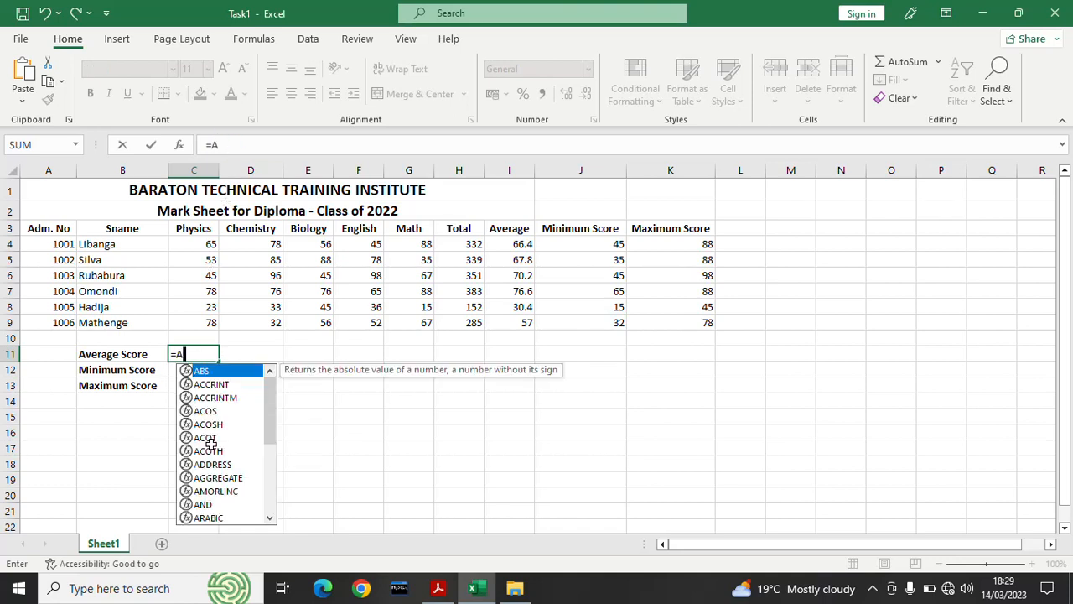
{"action": "type", "text": "v"}
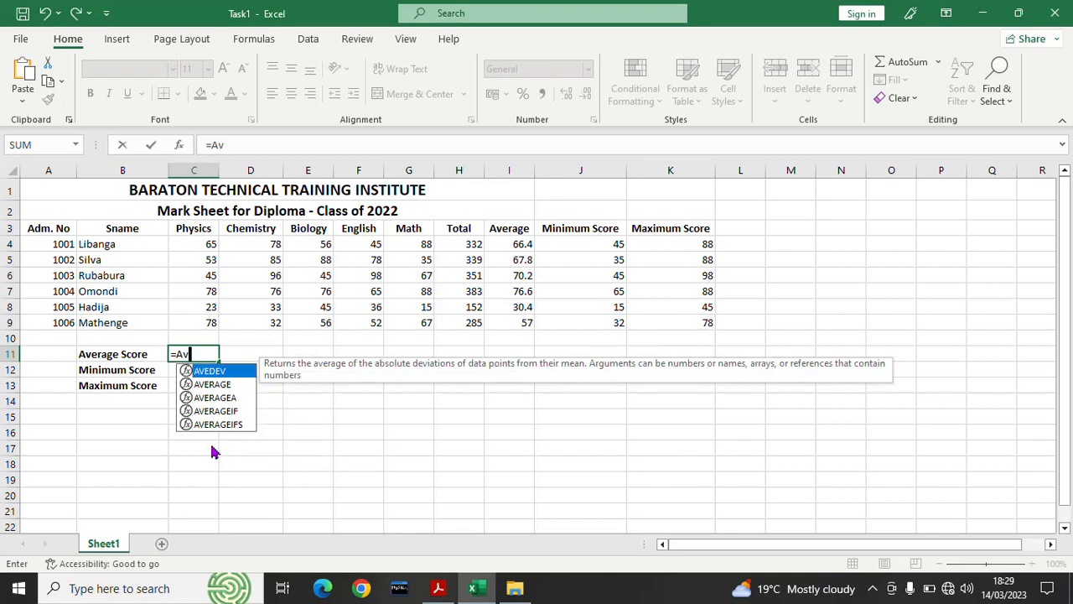
{"action": "double_click", "coordinate": [214, 384]}
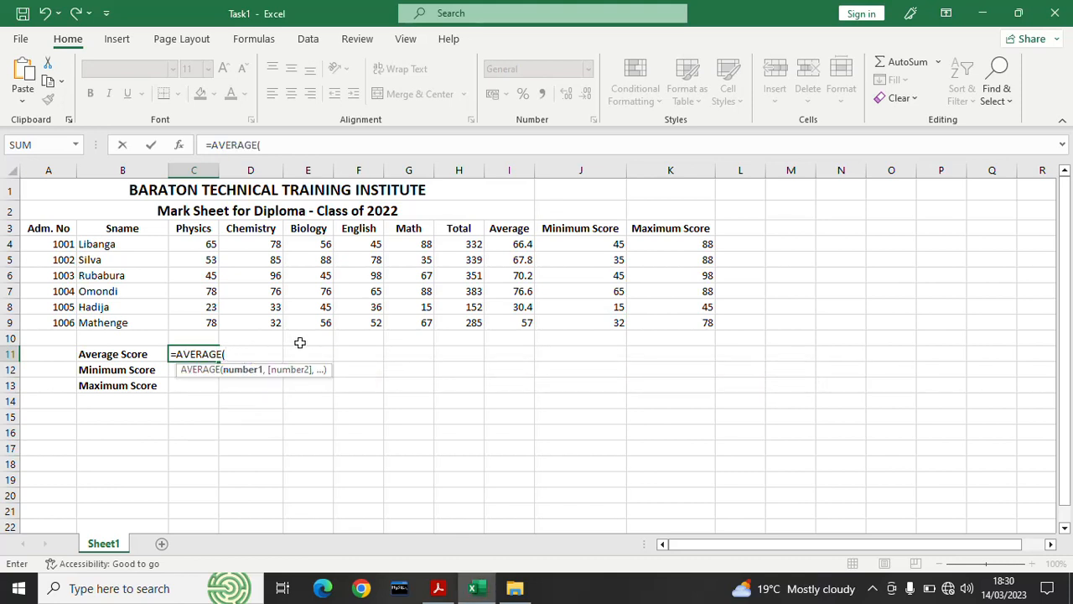
{"action": "left_click_drag", "start_coordinate": [193, 242], "coordinate": [194, 317]}
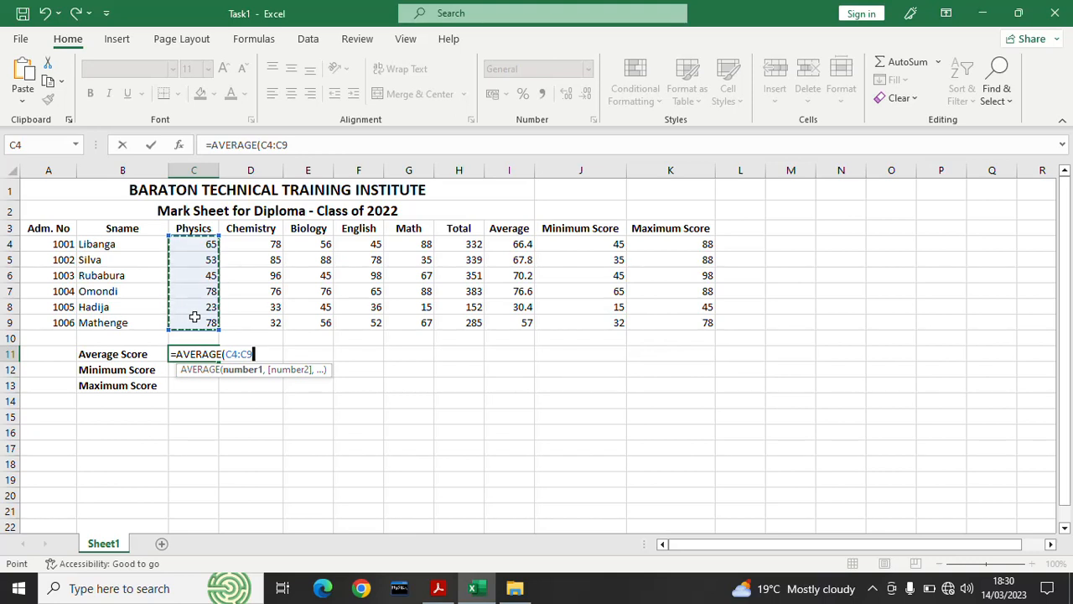
{"action": "type", "text": ")"}
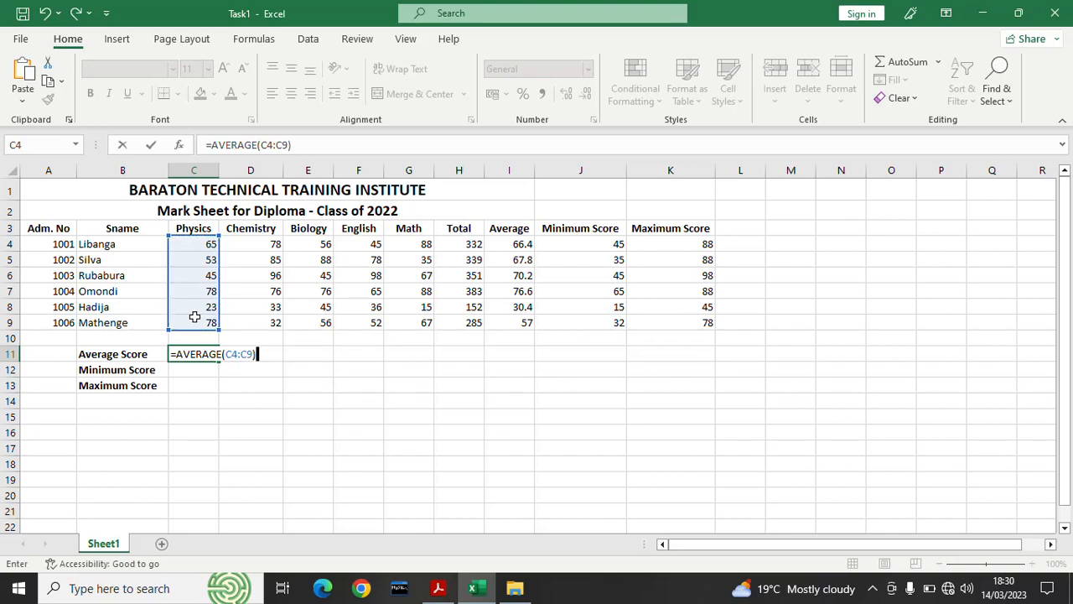
{"action": "key", "text": "Return"}
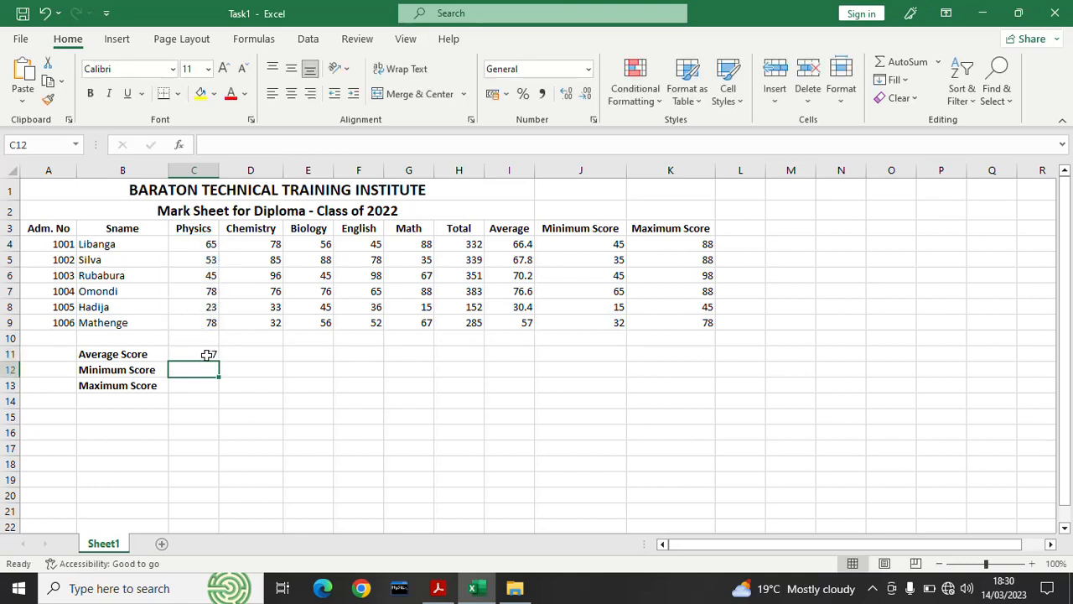
Step: Copy the average formula from C11 across through G11 for the remaining subjects
{"action": "left_click", "coordinate": [207, 355]}
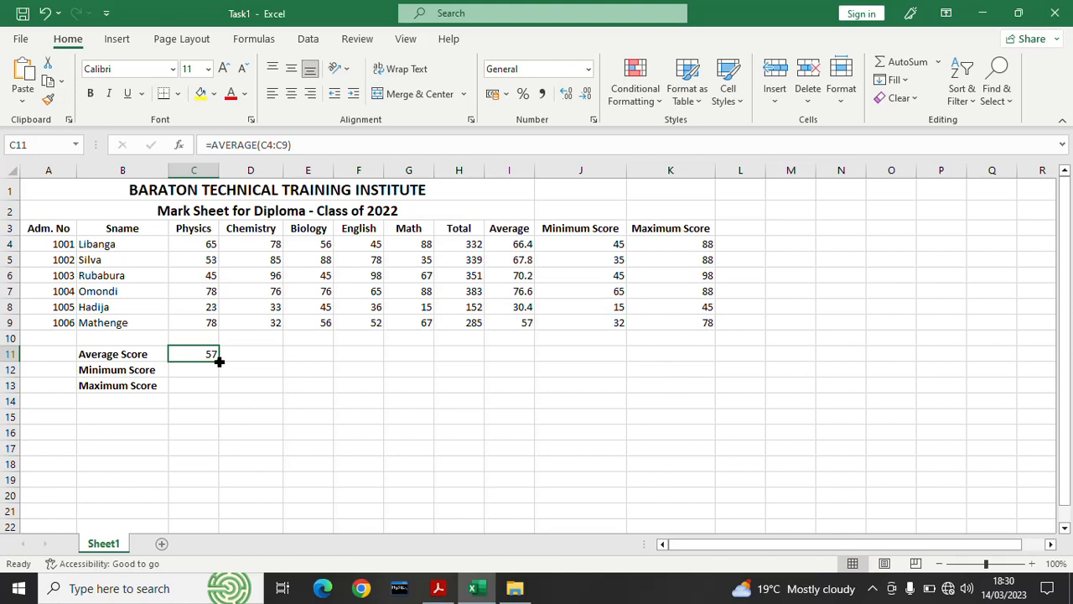
{"action": "left_click_drag", "start_coordinate": [219, 360], "coordinate": [219, 360]}
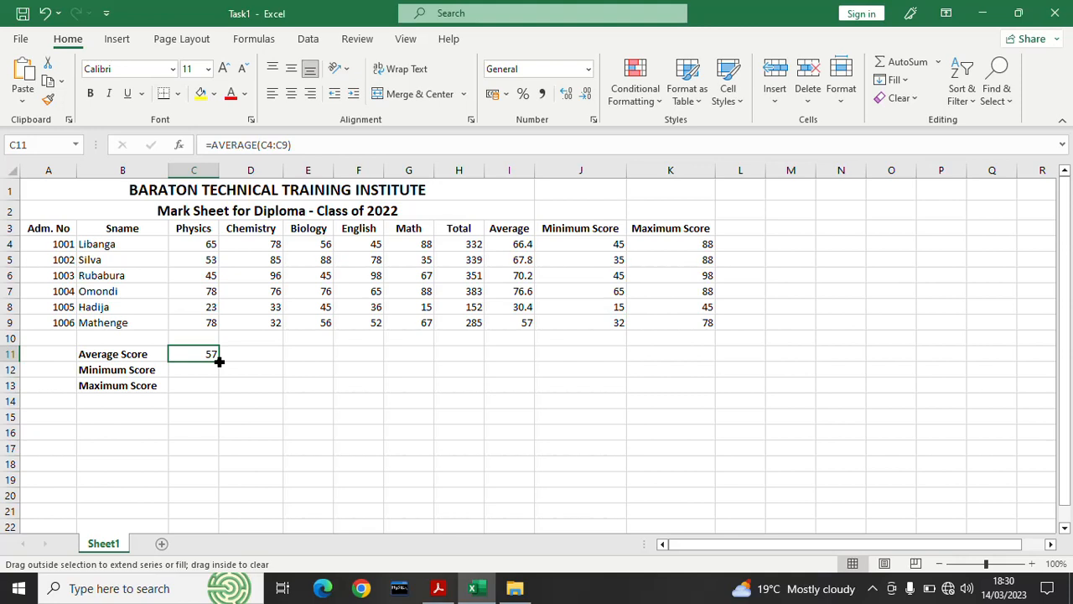
{"action": "mouse_move", "coordinate": [219, 360]}
{"action": "left_mouse_down"}
{"action": "mouse_move", "coordinate": [254, 357]}
{"action": "mouse_move", "coordinate": [222, 358]}
{"action": "left_mouse_up"}
{"action": "left_click_drag", "start_coordinate": [218, 358], "coordinate": [427, 361]}
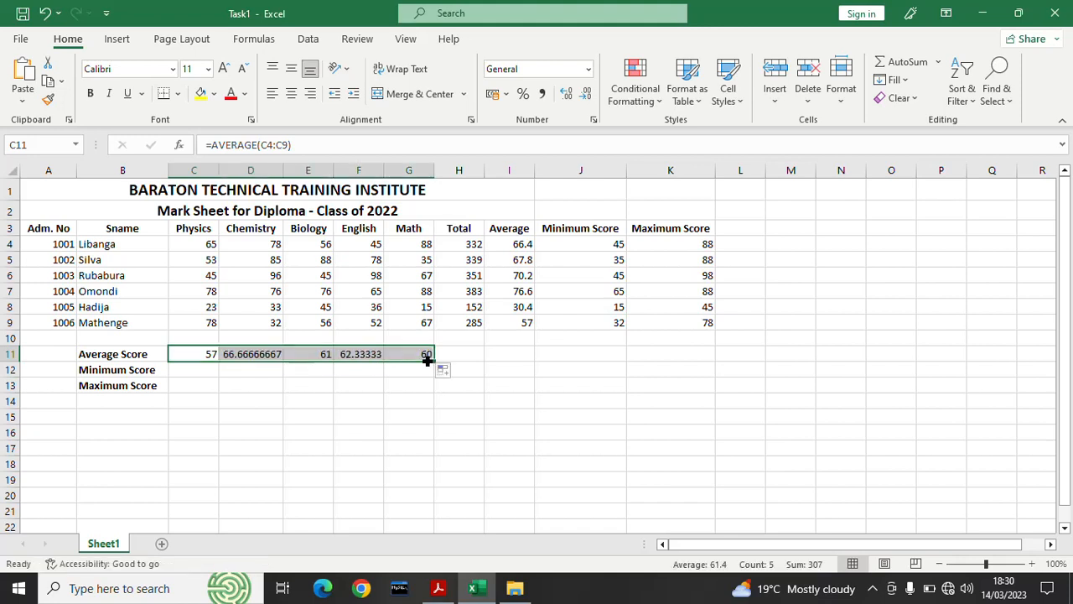
{"action": "left_click", "coordinate": [373, 399]}
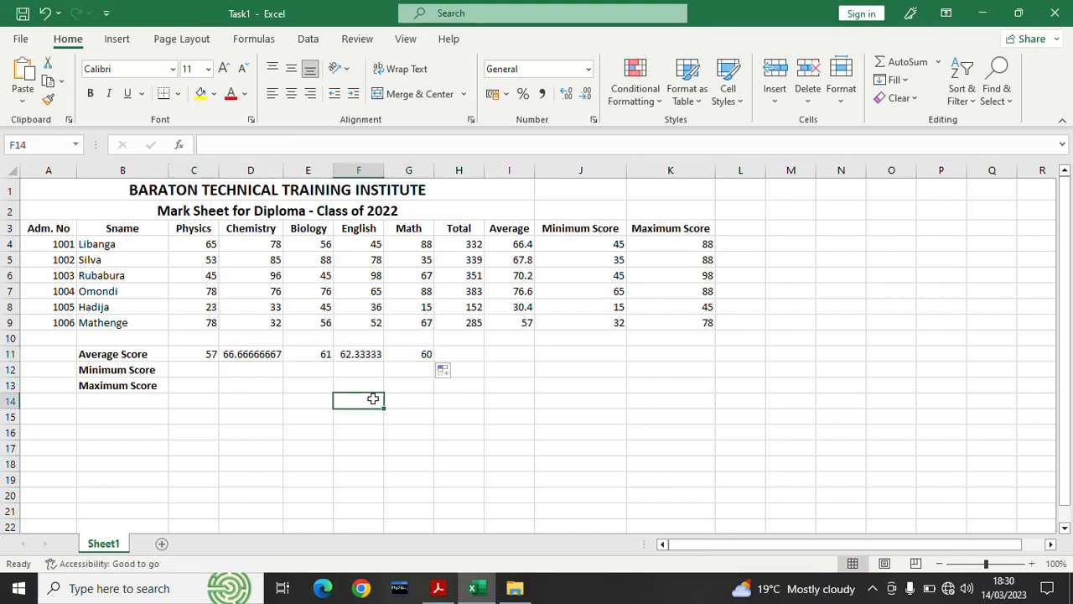
Step: Check the copied average formulas in G11, F11, E11 and D11 against their subject columns
{"action": "left_click", "coordinate": [412, 353]}
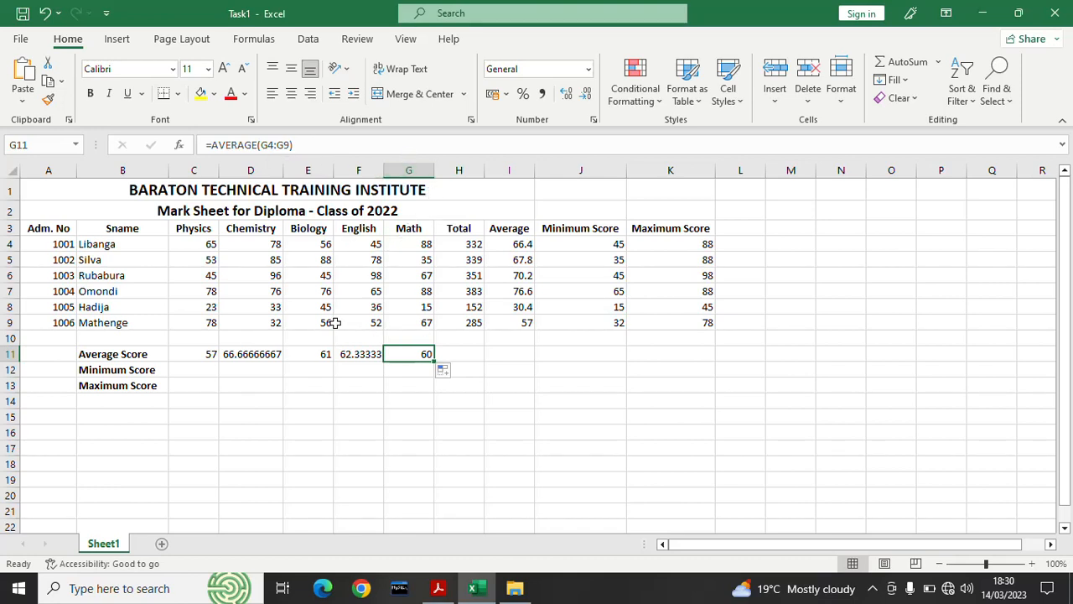
{"action": "left_click", "coordinate": [350, 356]}
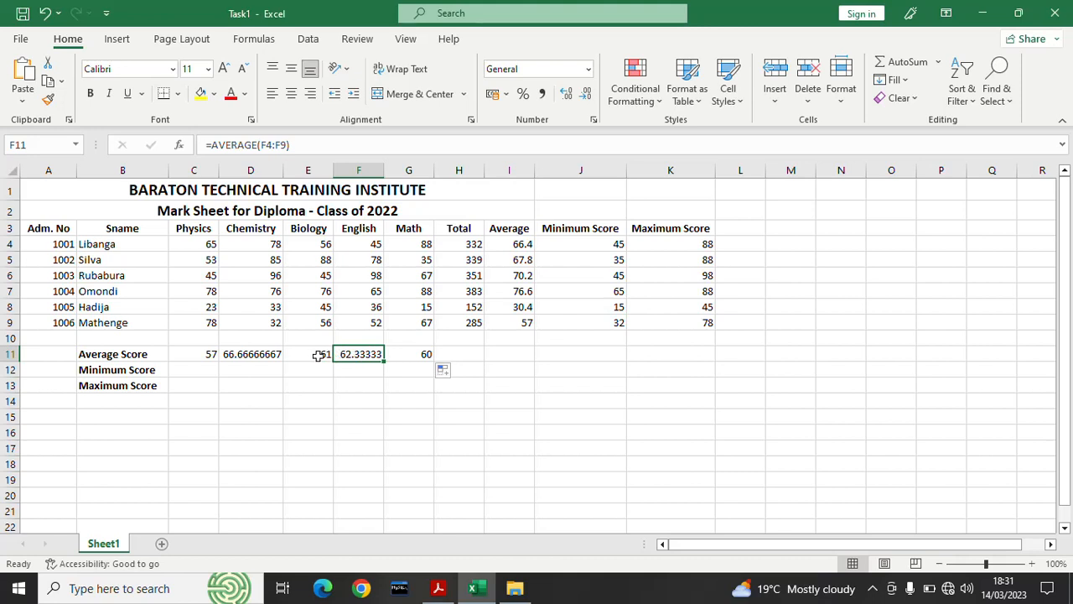
{"action": "left_click", "coordinate": [310, 355]}
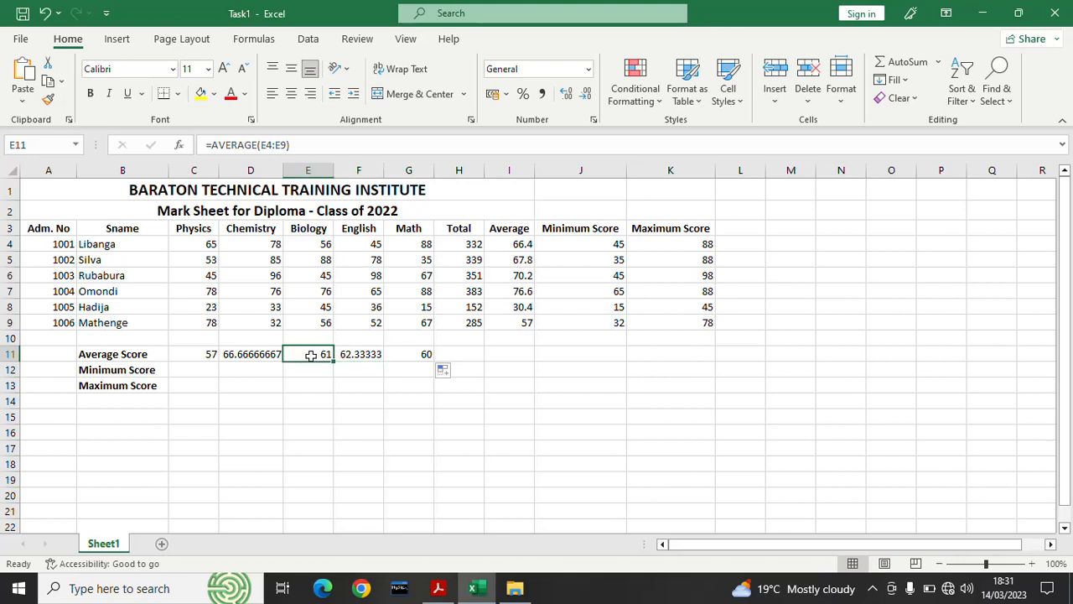
{"action": "left_click", "coordinate": [247, 354]}
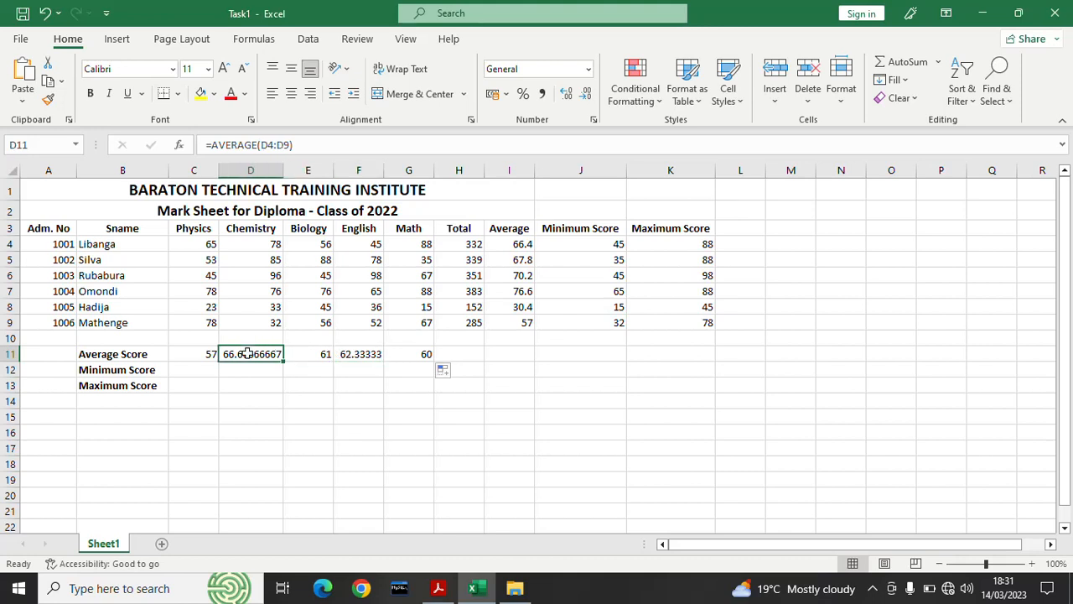
{"action": "left_click", "coordinate": [393, 382]}
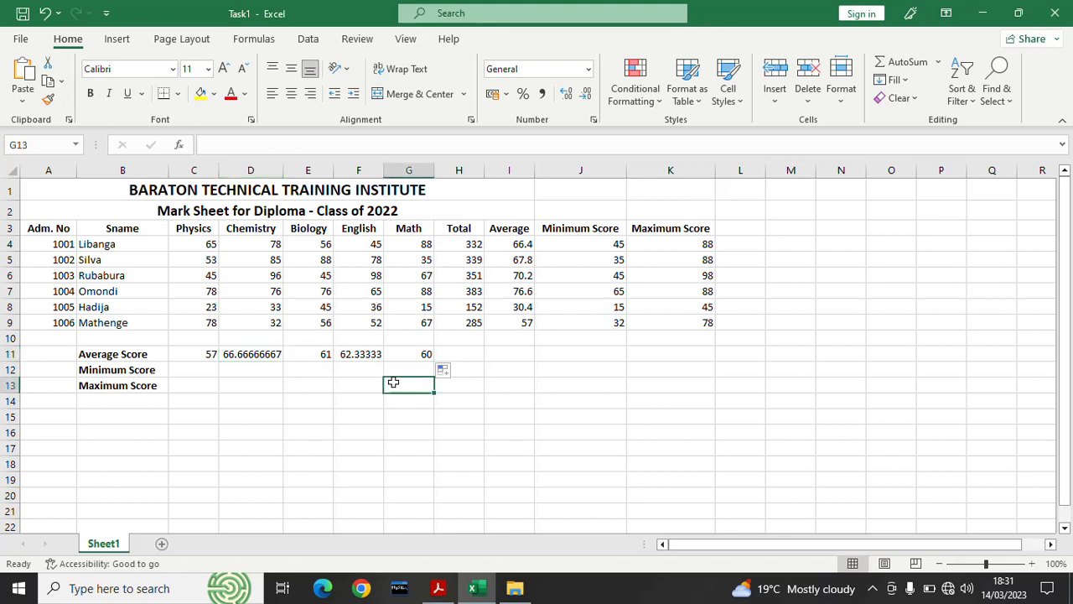
Step: Calculate the Physics minimum score in cell C12 with the formula =MIN(C4:C9)
{"action": "left_click", "coordinate": [194, 375]}
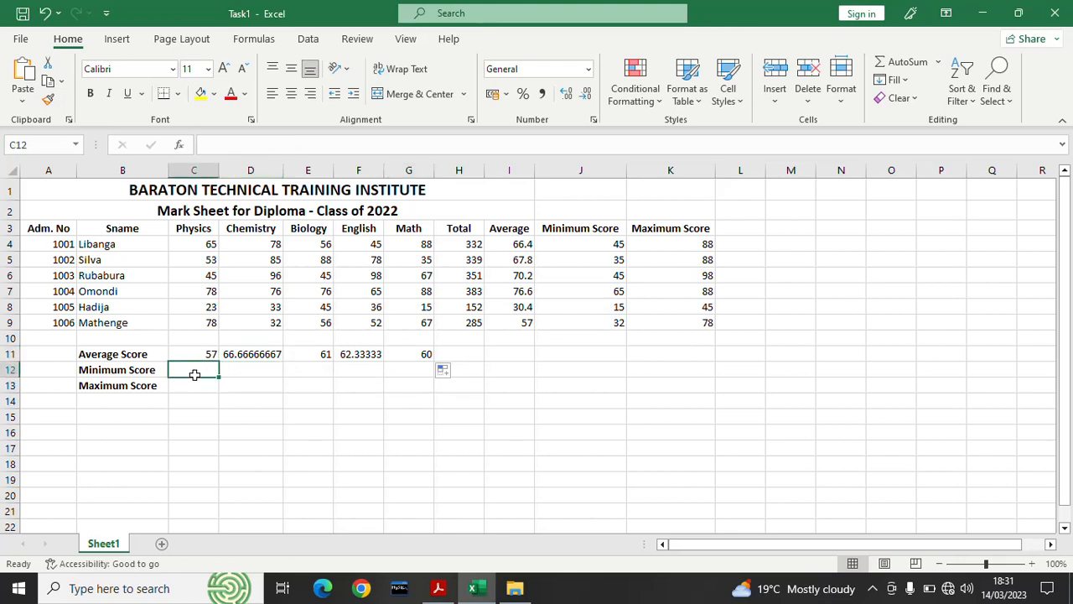
{"action": "type", "text": "="}
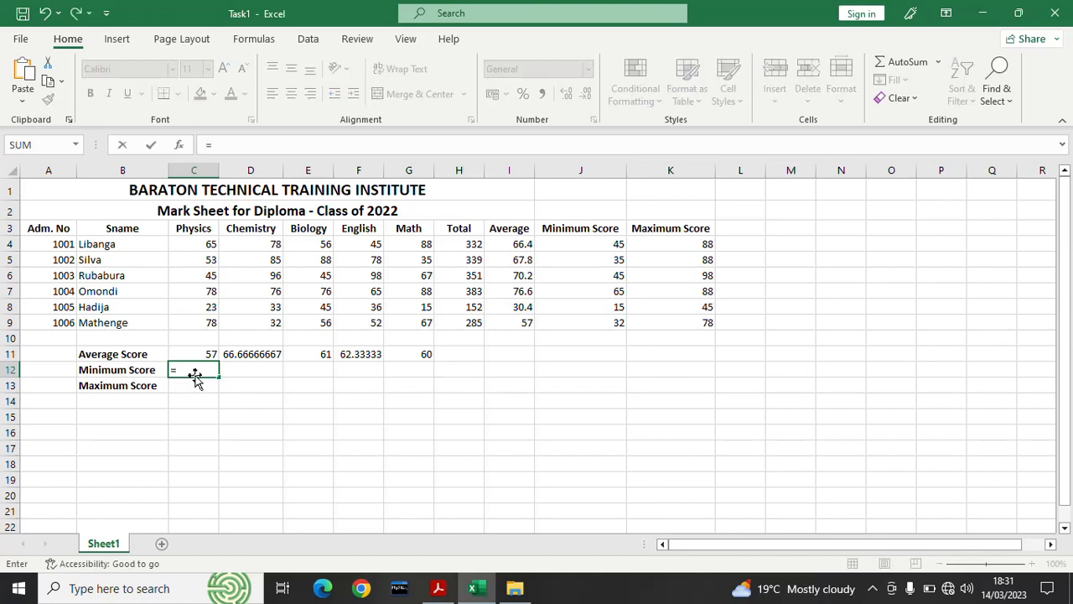
{"action": "type", "text": "MIN"}
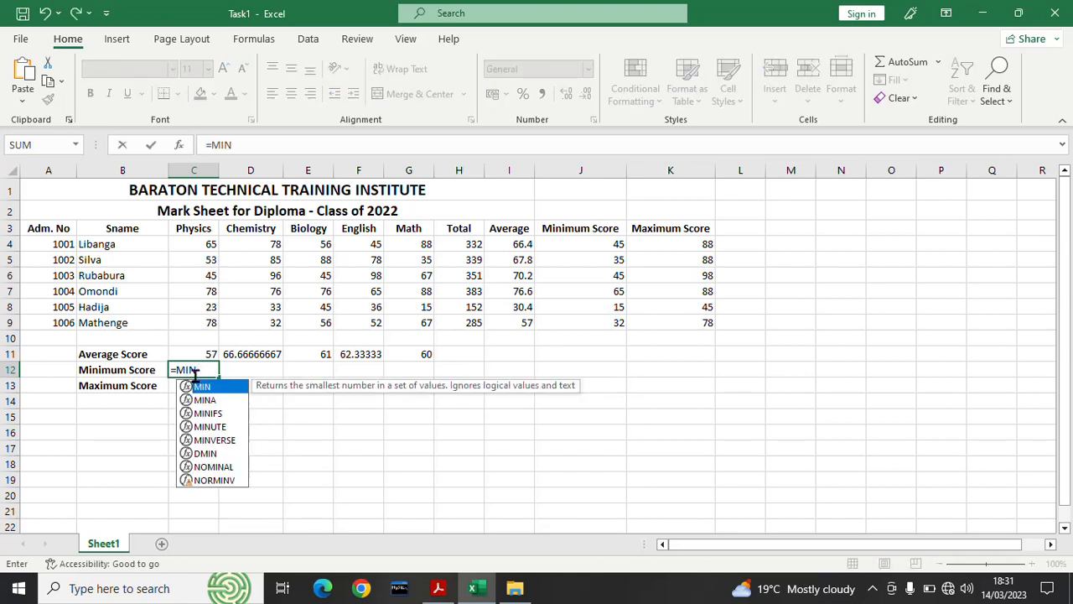
{"action": "type", "text": "("}
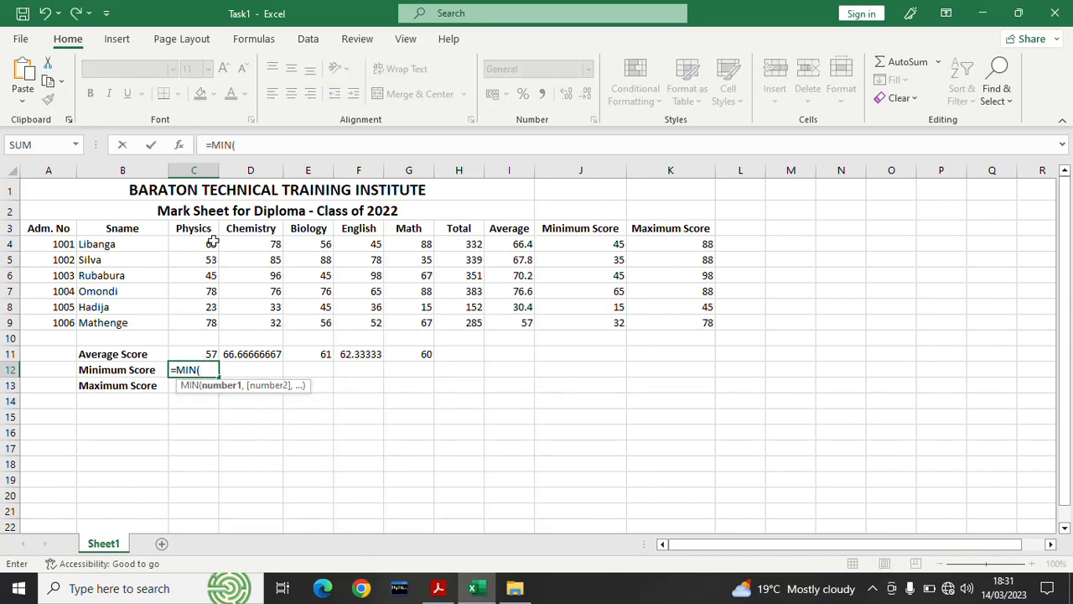
{"action": "left_click_drag", "start_coordinate": [203, 243], "coordinate": [202, 317]}
{"action": "type", "text": ")"}
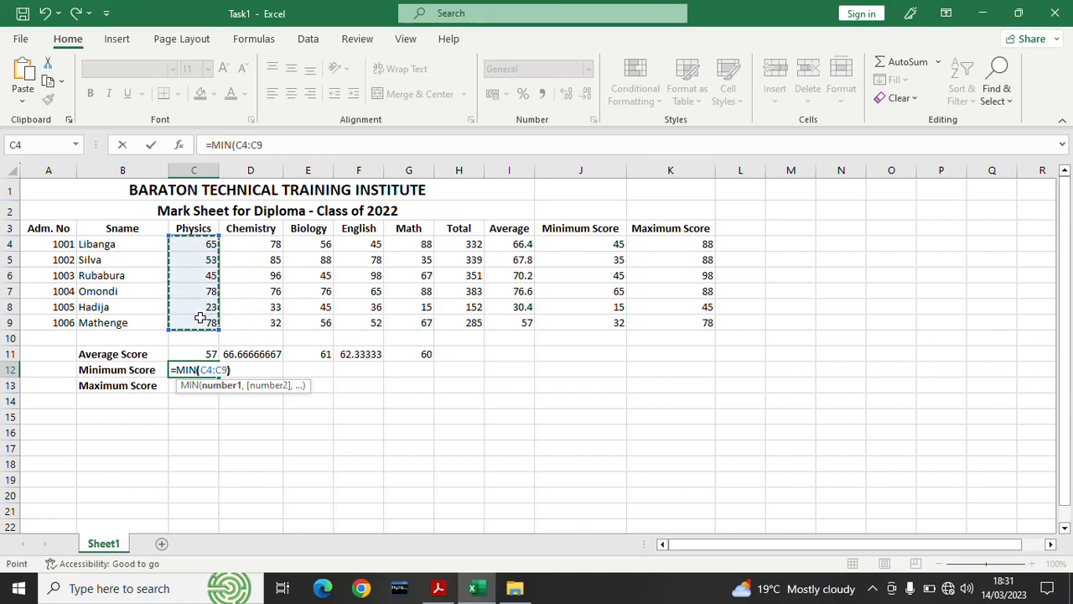
{"action": "key", "text": "Return"}
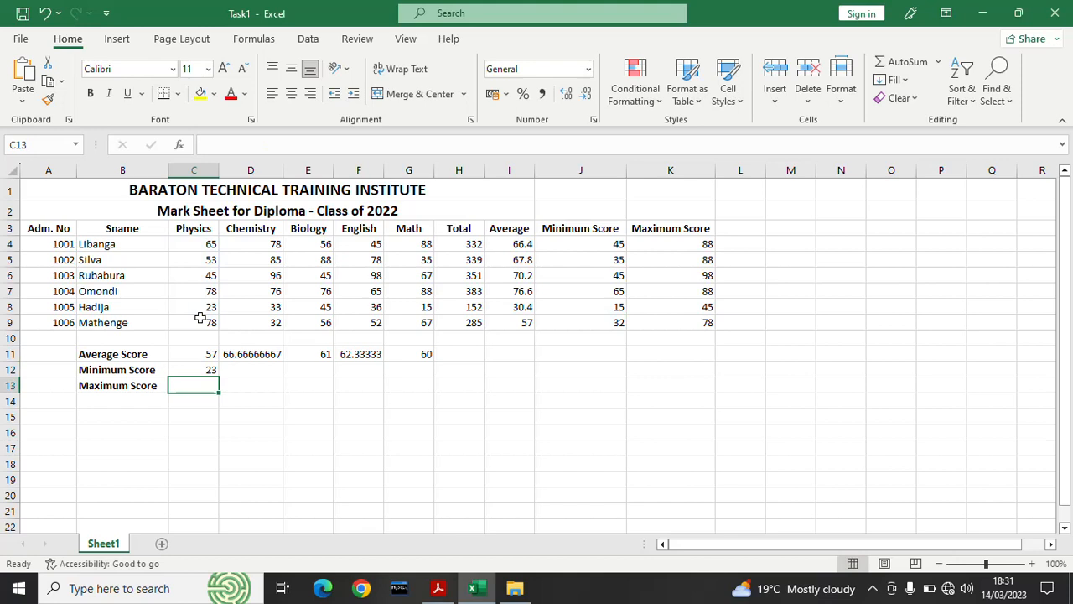
Step: Copy the minimum formula from C12 across through G12 for the remaining subjects
{"action": "left_click", "coordinate": [206, 369]}
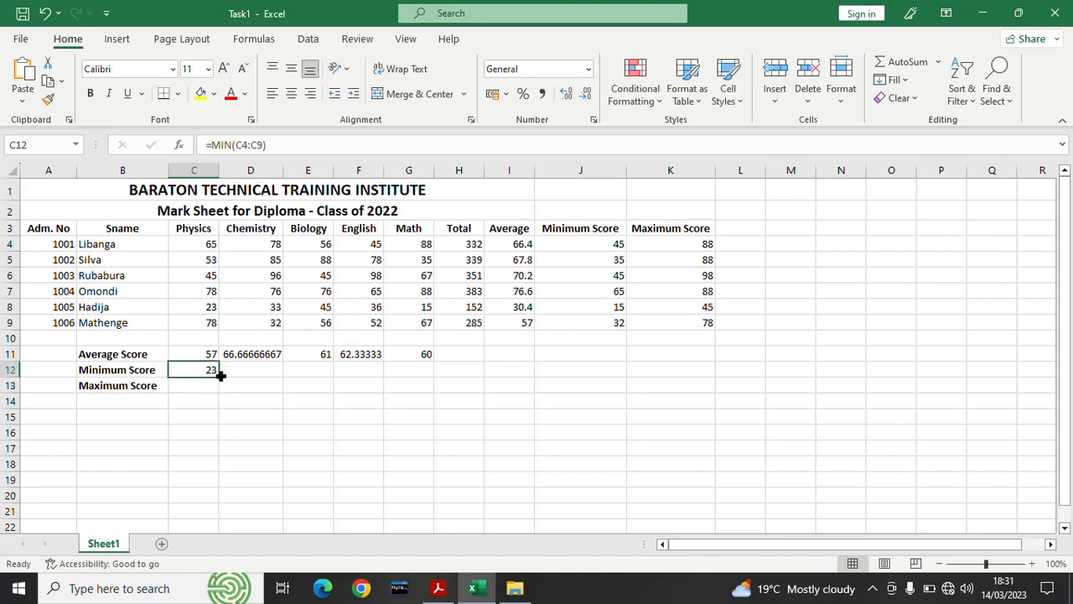
{"action": "left_click_drag", "start_coordinate": [219, 377], "coordinate": [422, 374]}
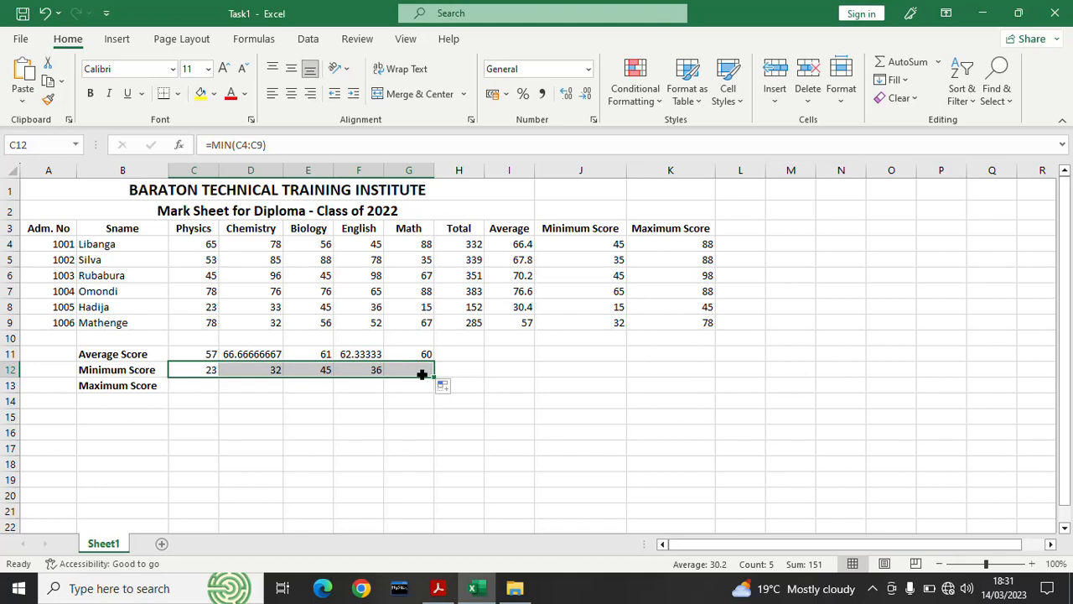
{"action": "left_click", "coordinate": [339, 400]}
Step: Calculate the Physics maximum score in cell C13 with the formula =MAX(C4:C9)
{"action": "left_click", "coordinate": [203, 387]}
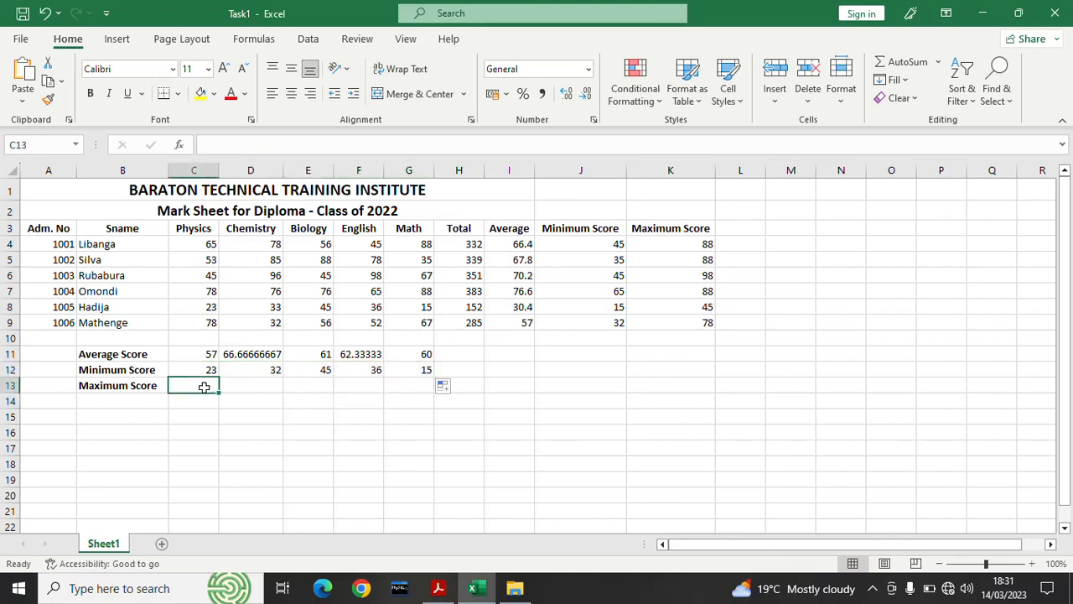
{"action": "type", "text": "="}
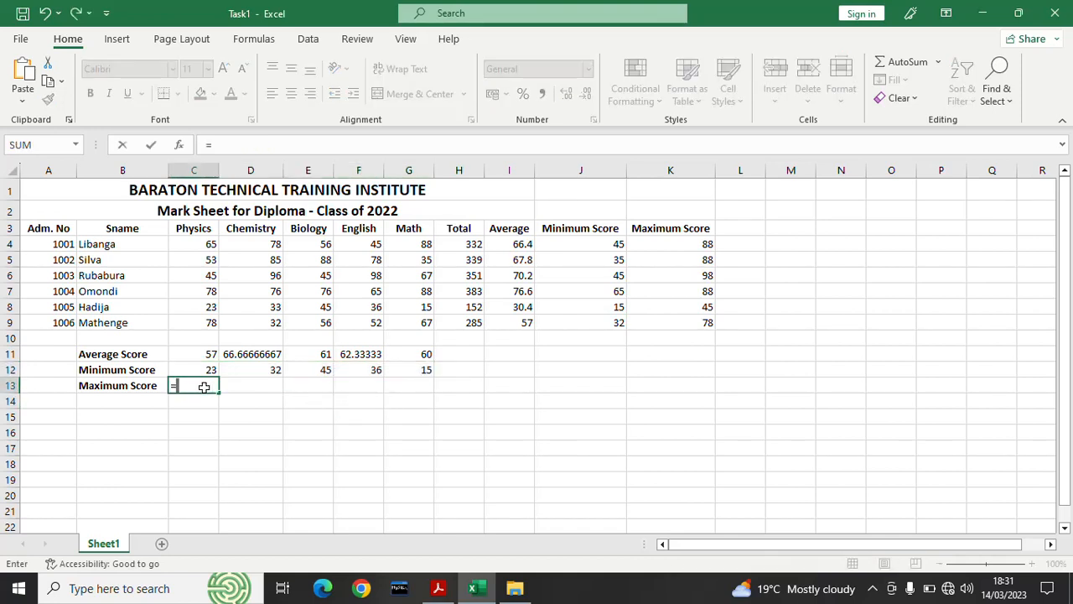
{"action": "type", "text": "MAX"}
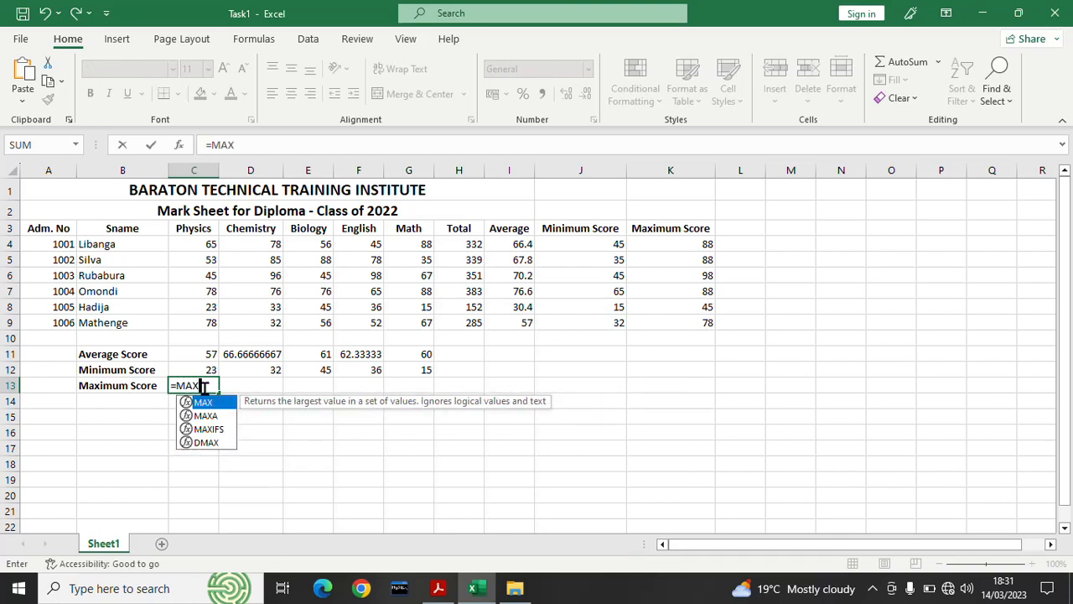
{"action": "type", "text": "("}
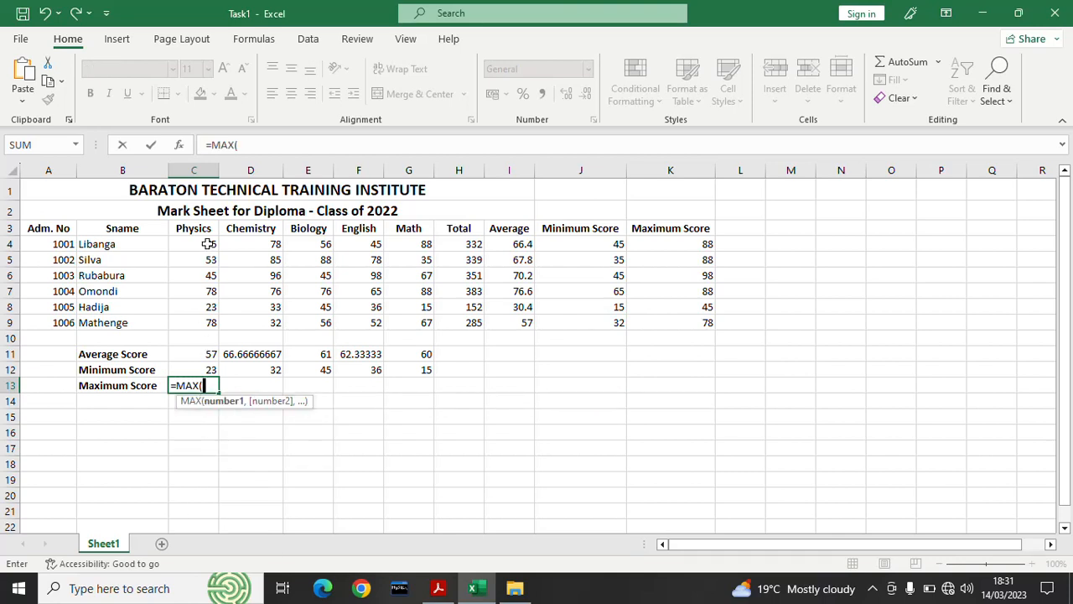
{"action": "left_click_drag", "start_coordinate": [207, 243], "coordinate": [208, 318]}
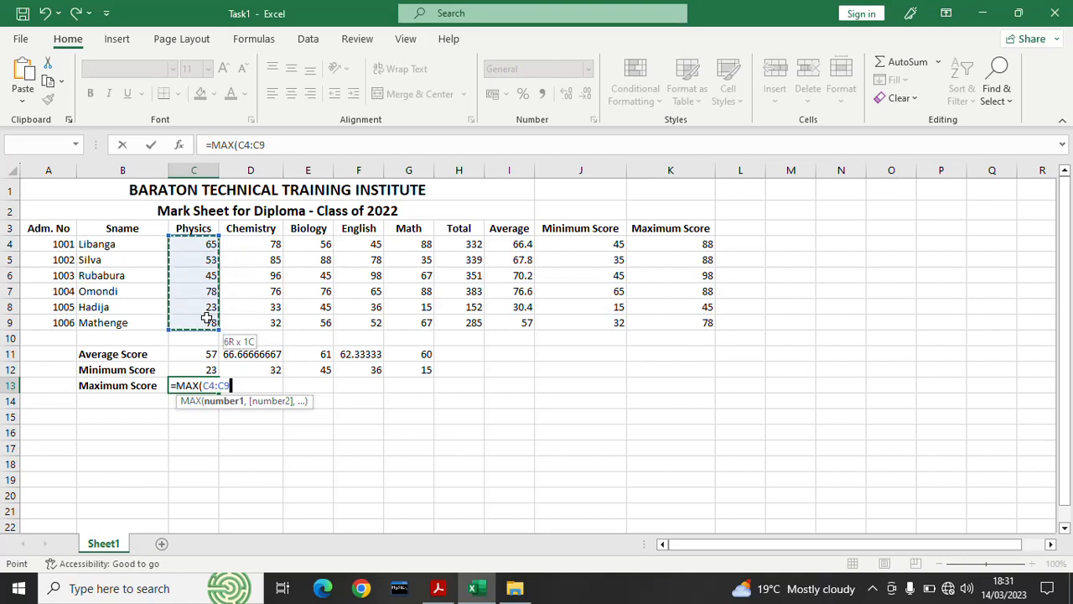
{"action": "type", "text": ")"}
{"action": "key", "text": "Return"}
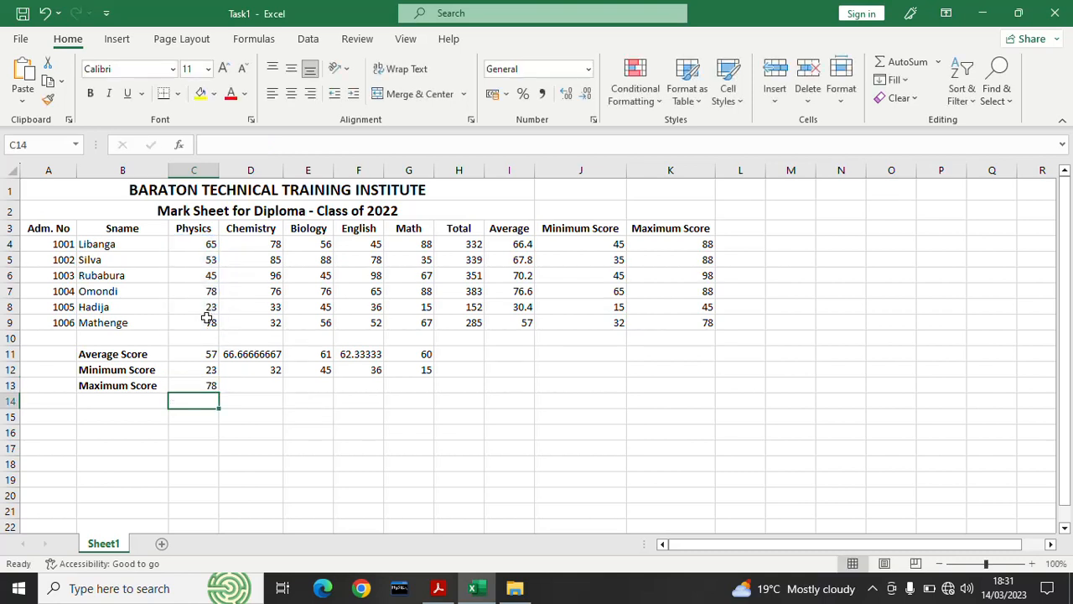
Step: Copy the maximum formula from C13 across through G13 for the remaining subjects
{"action": "left_click", "coordinate": [204, 382]}
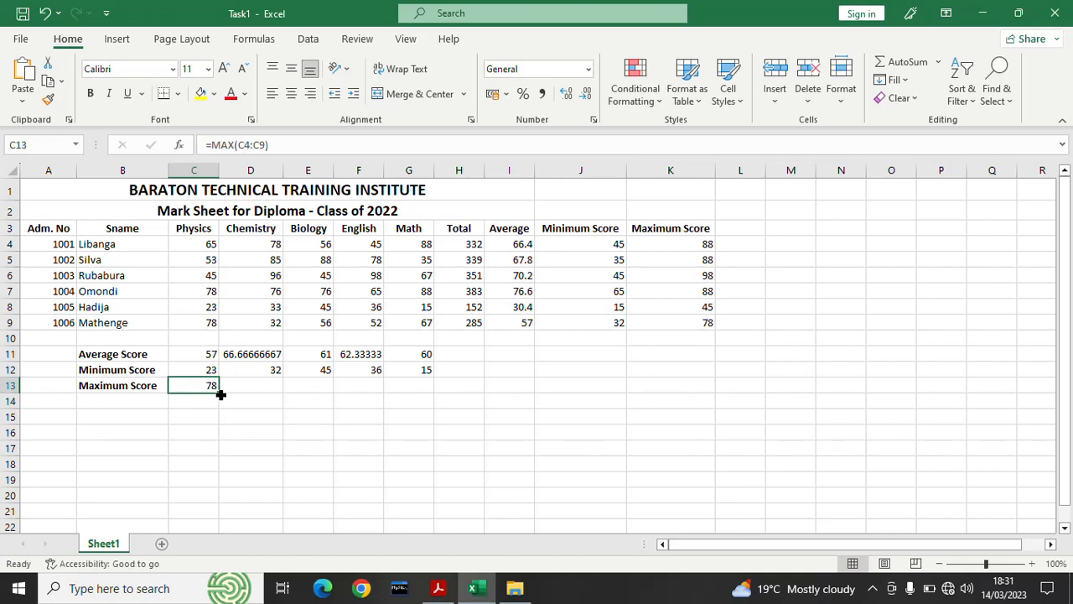
{"action": "left_click_drag", "start_coordinate": [220, 391], "coordinate": [419, 392]}
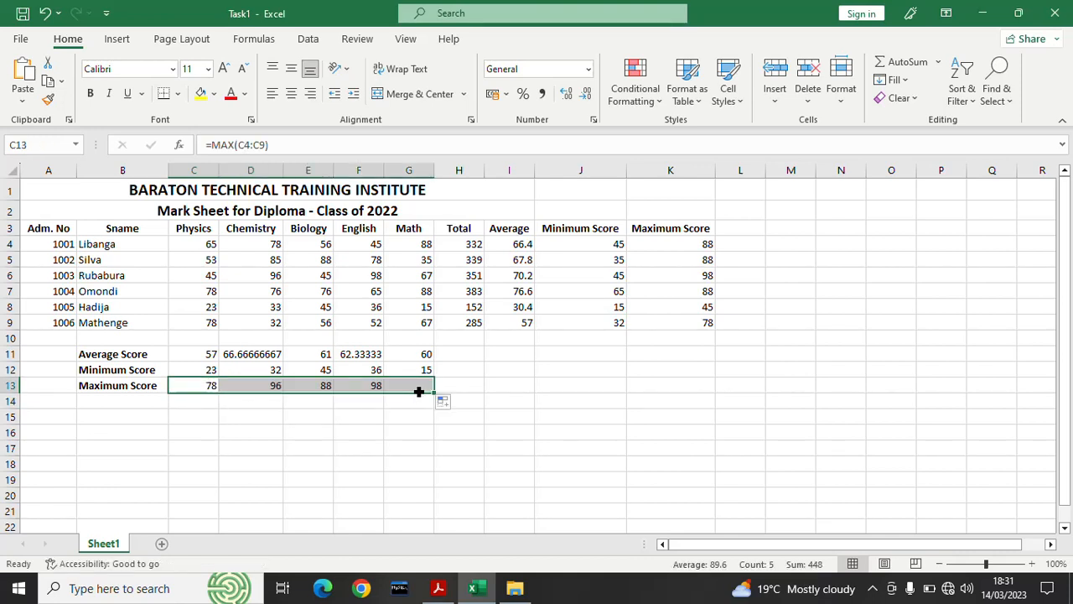
{"action": "left_click", "coordinate": [461, 443]}
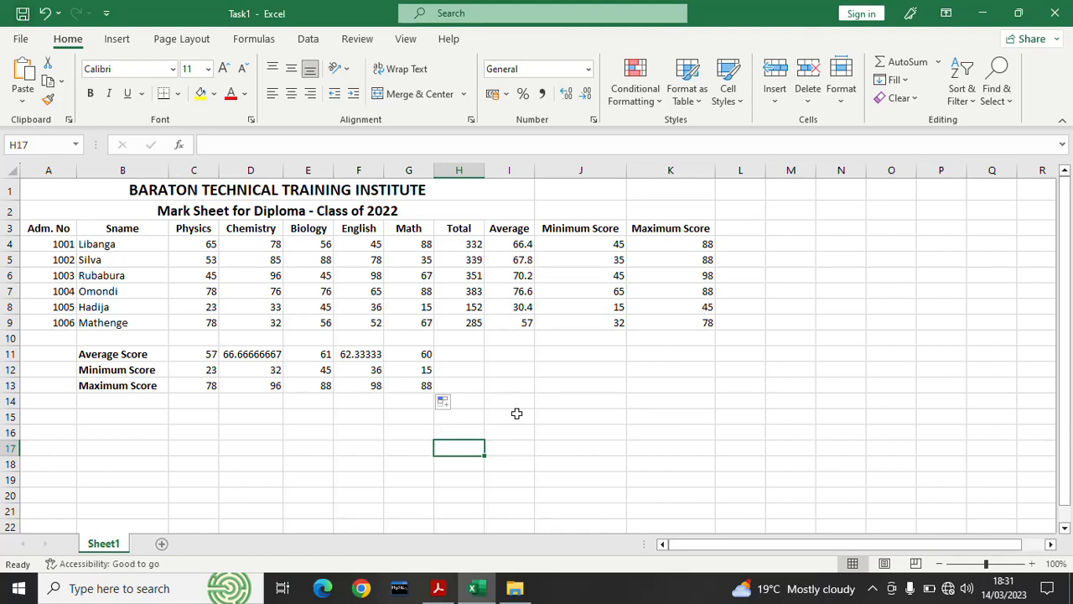
{"action": "left_click", "coordinate": [558, 423]}
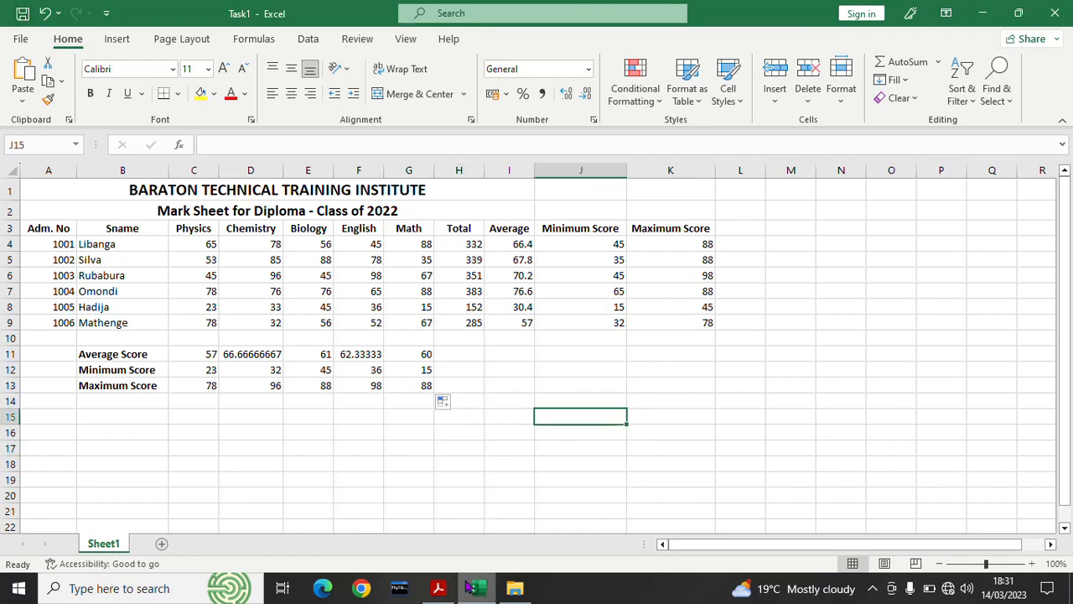
Step: Consult the remaining Task 1 instructions in the Acrobat PDF, and set the main title's font color in Excel to Blue, Accent 1, Darker 25%
{"action": "left_click", "coordinate": [437, 589]}
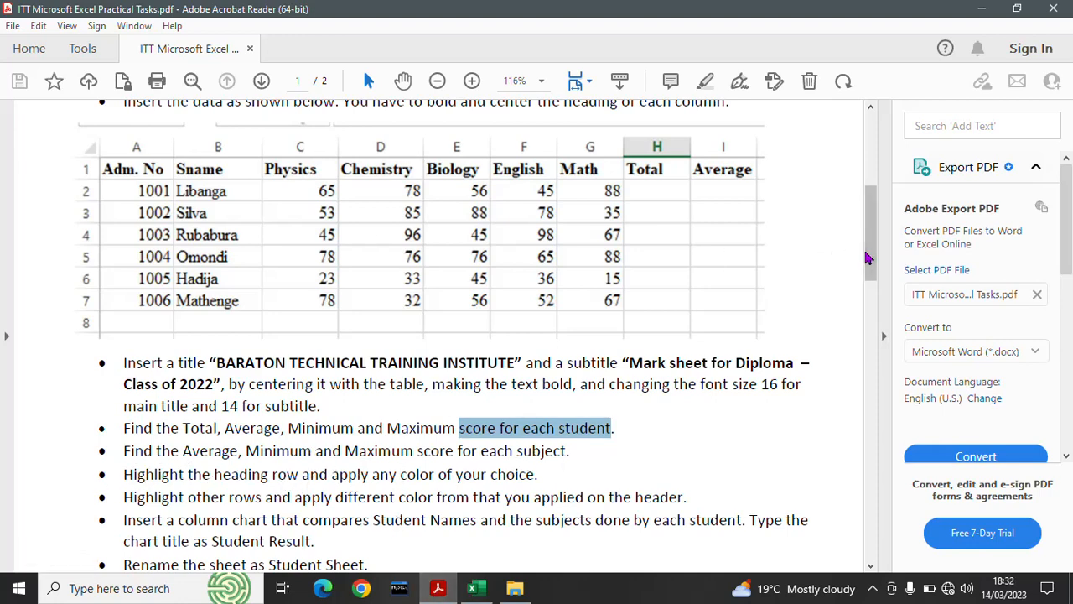
{"action": "left_click_drag", "start_coordinate": [871, 256], "coordinate": [870, 289]}
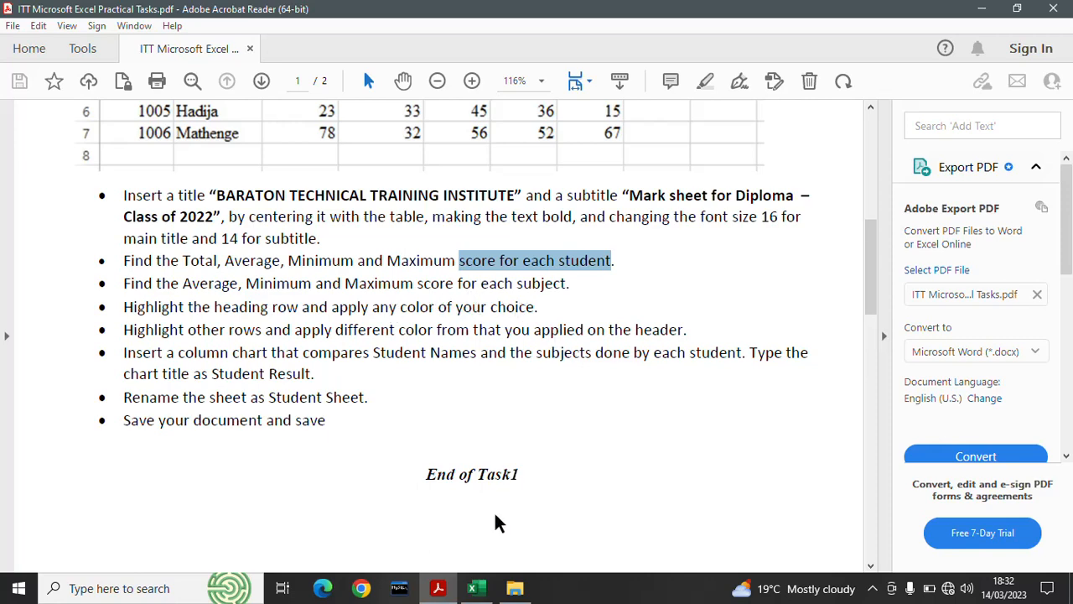
{"action": "left_click", "coordinate": [474, 588]}
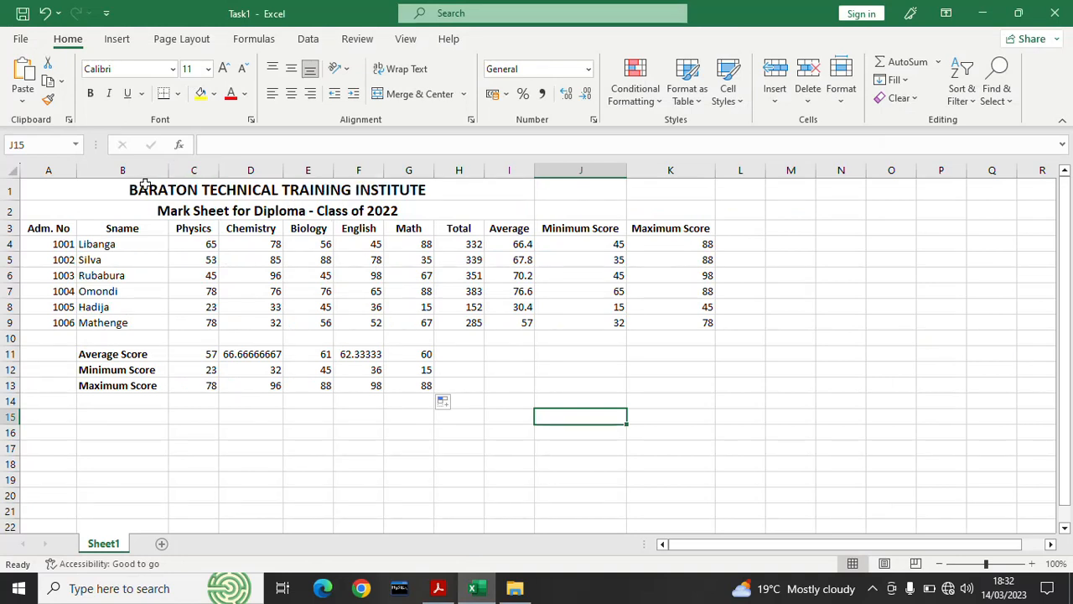
{"action": "left_click", "coordinate": [206, 190]}
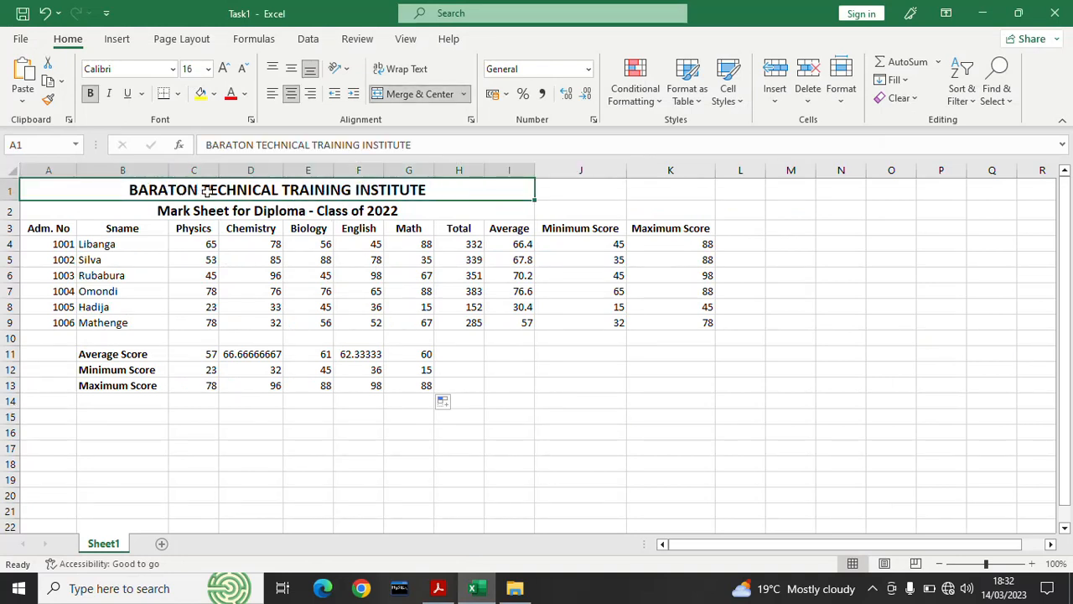
{"action": "left_click", "coordinate": [245, 95]}
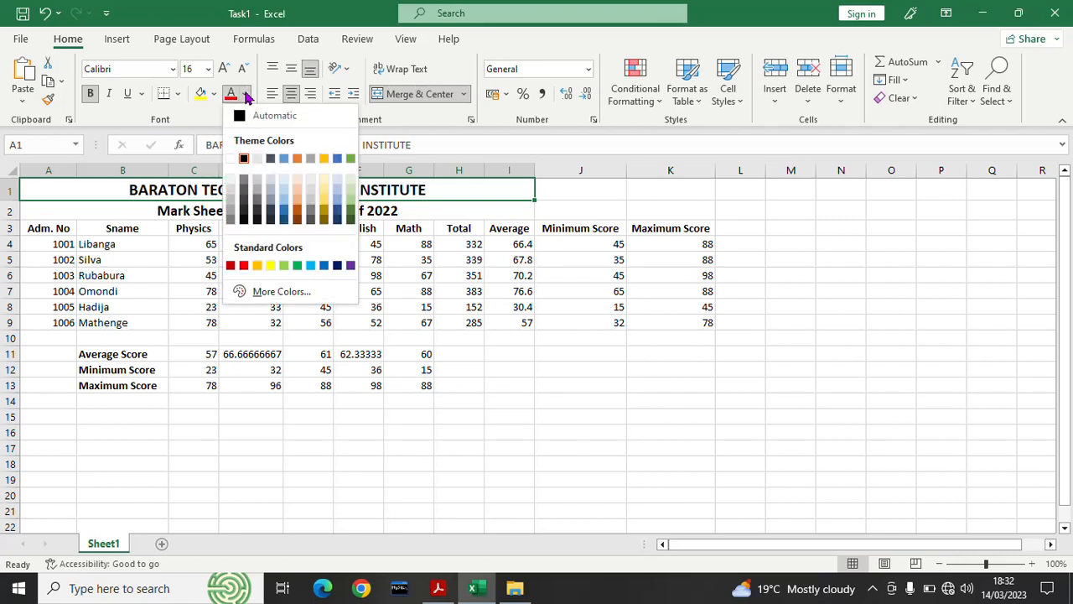
{"action": "left_click", "coordinate": [284, 216]}
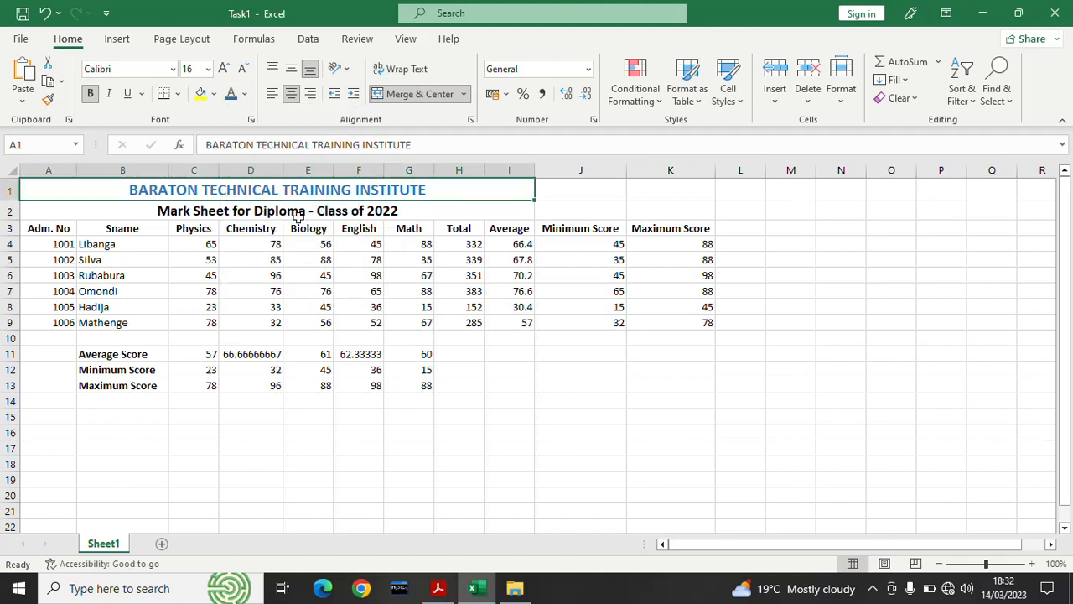
Step: Set the font color of the subtitle "Mark Sheet for Diploma - Class of 2022" to the standard dark red
{"action": "left_click", "coordinate": [297, 216]}
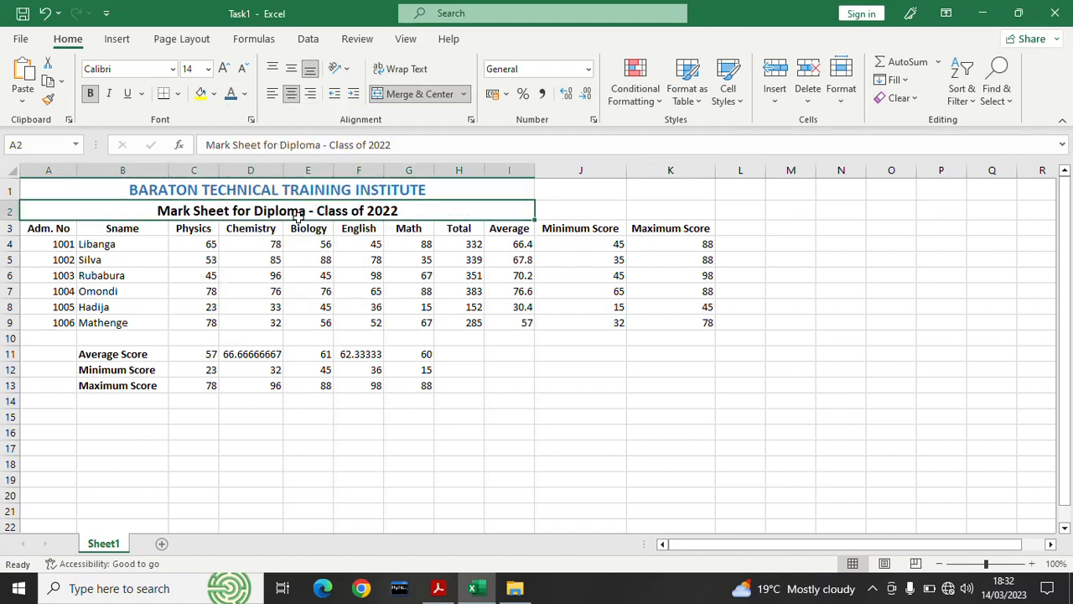
{"action": "left_click", "coordinate": [244, 94]}
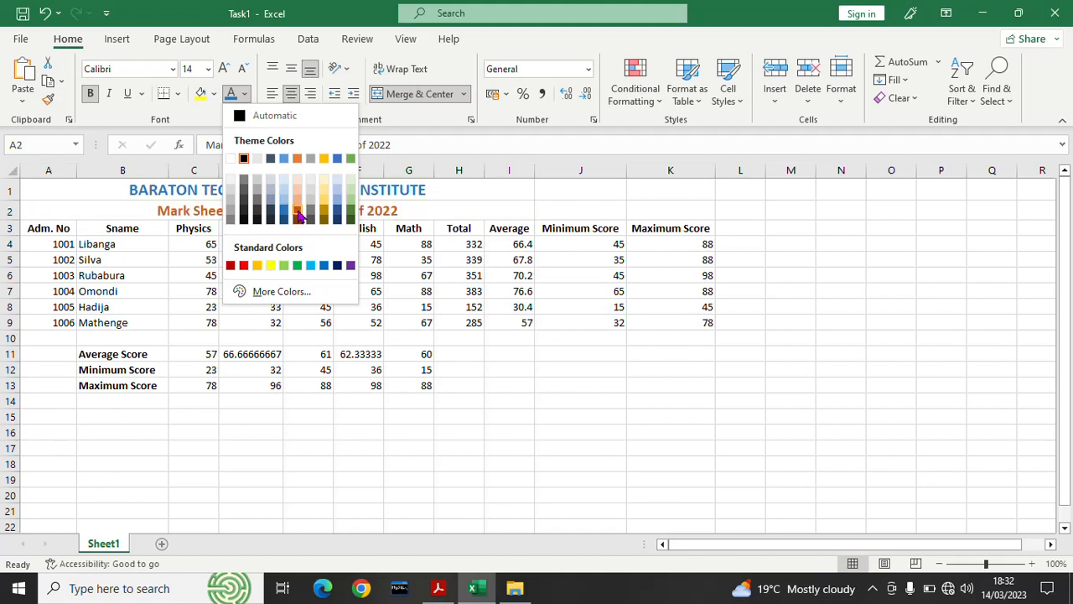
{"action": "left_click", "coordinate": [232, 268]}
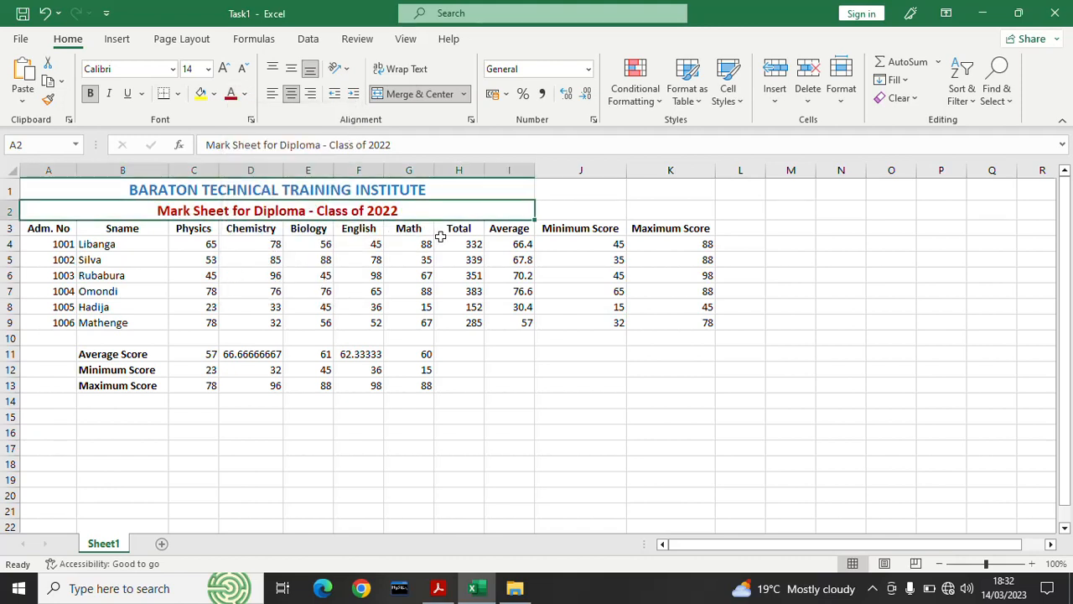
{"action": "left_click", "coordinate": [531, 354]}
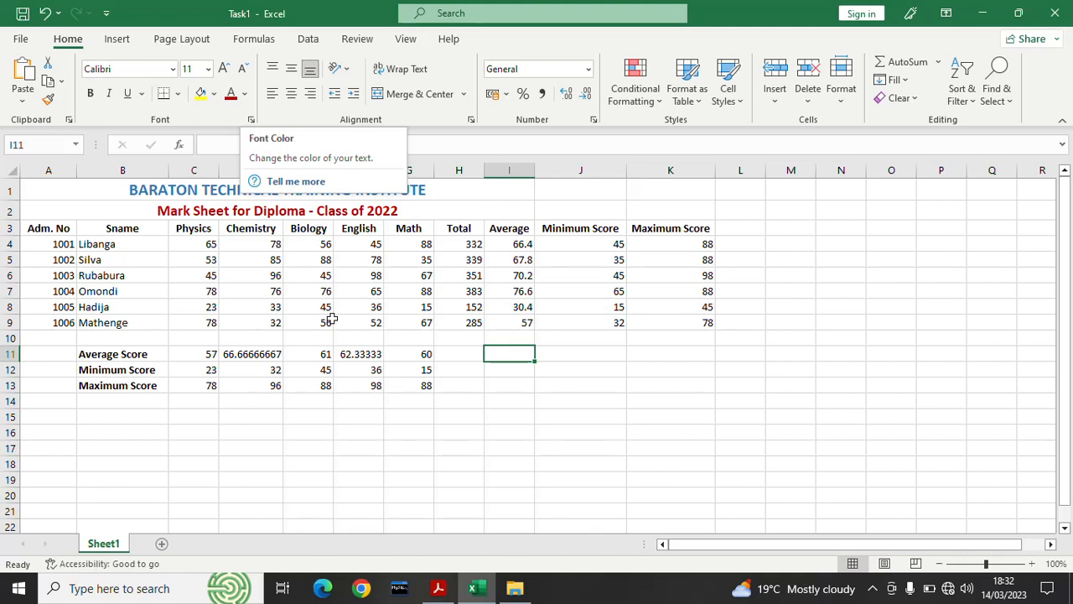
{"action": "left_click", "coordinate": [342, 350]}
{"action": "left_click", "coordinate": [507, 412]}
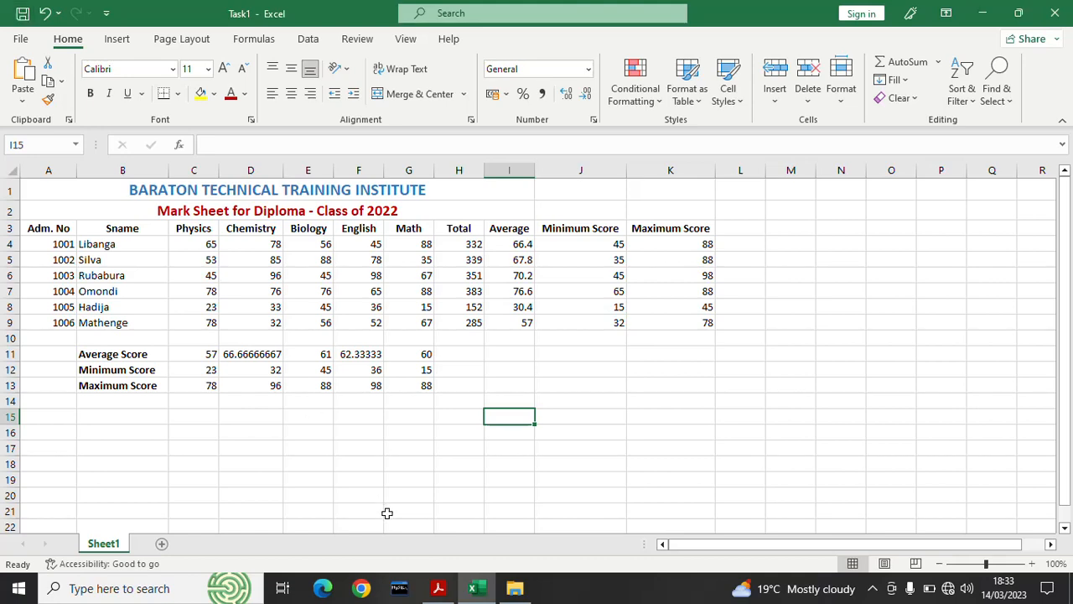
Step: Recheck the coloring instructions in the Acrobat PDF, and apply a dark blue theme font color to the heading row A3:K3 in Excel
{"action": "left_click", "coordinate": [438, 590]}
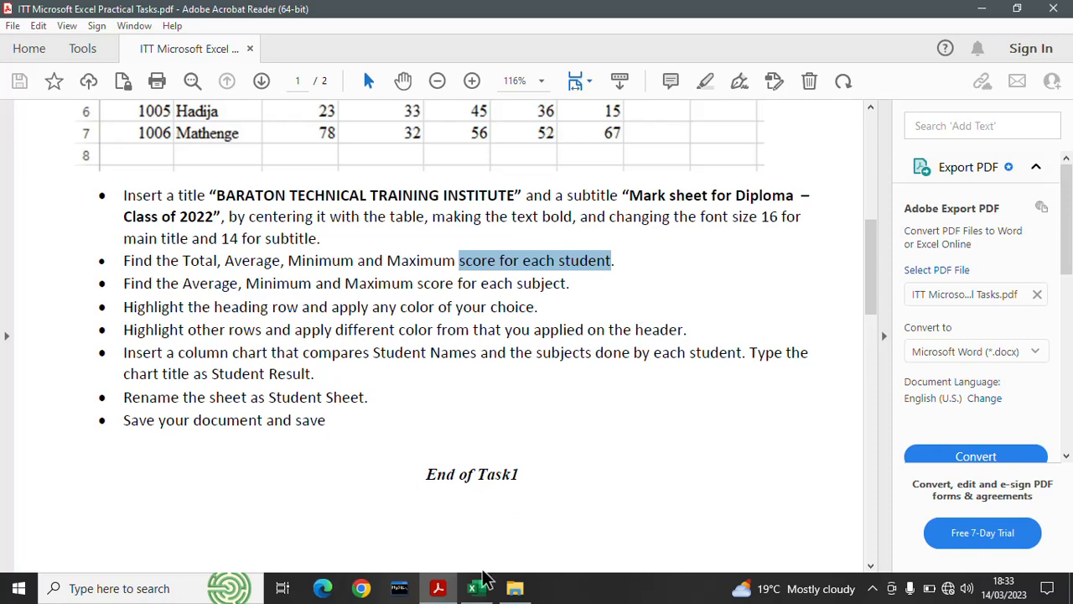
{"action": "left_click", "coordinate": [473, 588]}
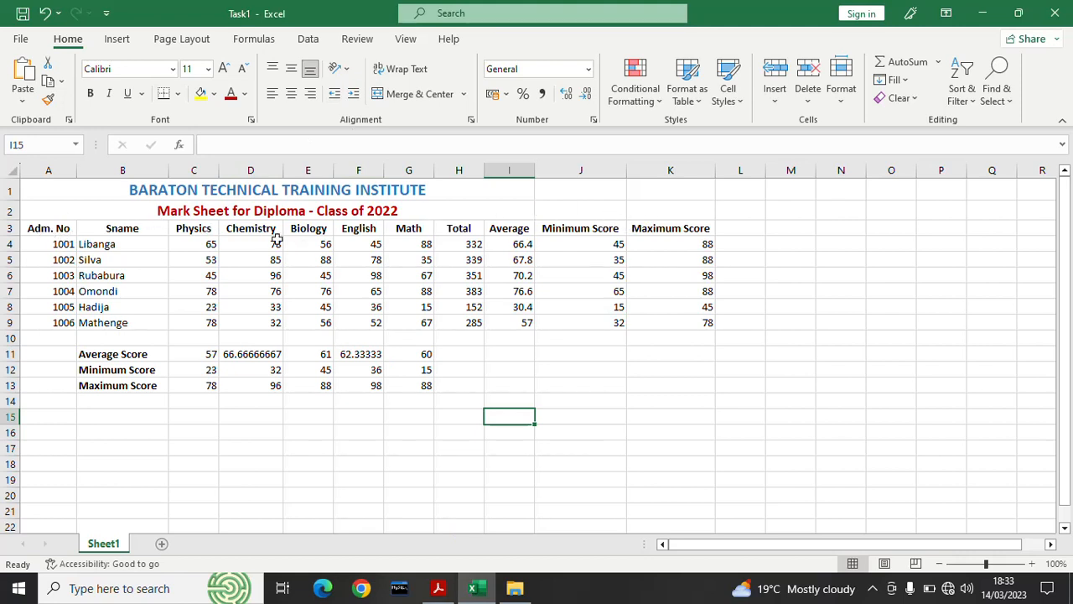
{"action": "left_click", "coordinate": [45, 227]}
{"action": "left_click_drag", "start_coordinate": [46, 228], "coordinate": [698, 227]}
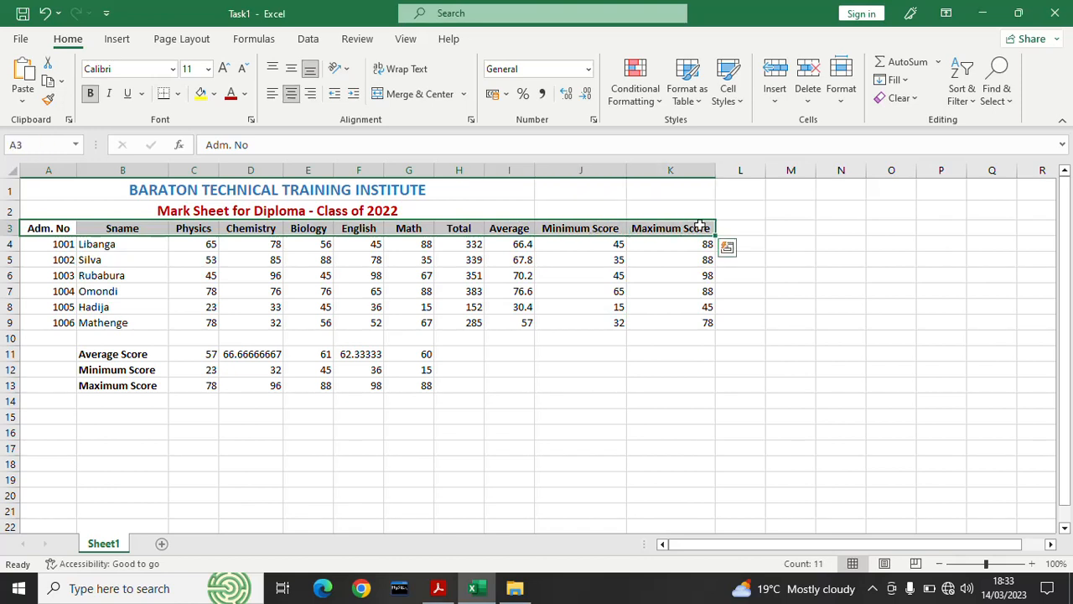
{"action": "left_click", "coordinate": [245, 95]}
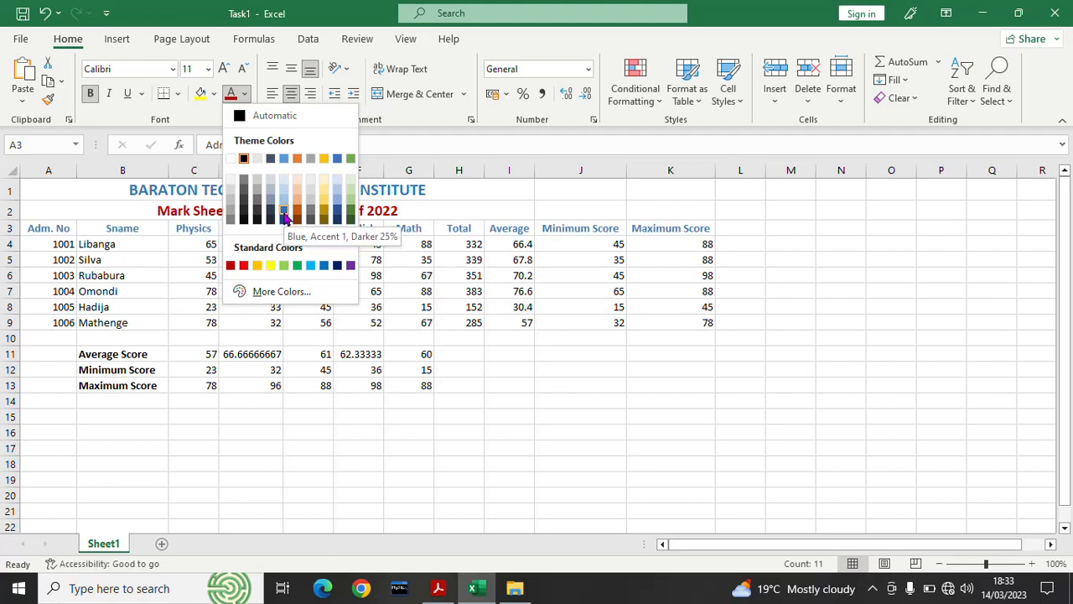
{"action": "left_click", "coordinate": [338, 213]}
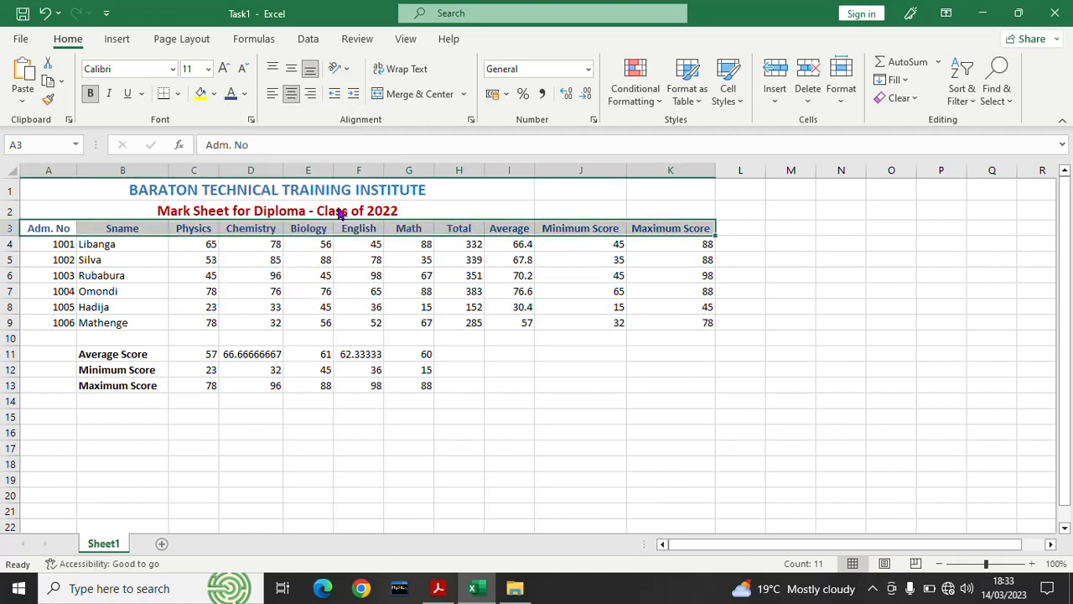
Step: Set the font color of the student rows A4:K9 to the darkest green theme color
{"action": "left_click_drag", "start_coordinate": [40, 244], "coordinate": [665, 319]}
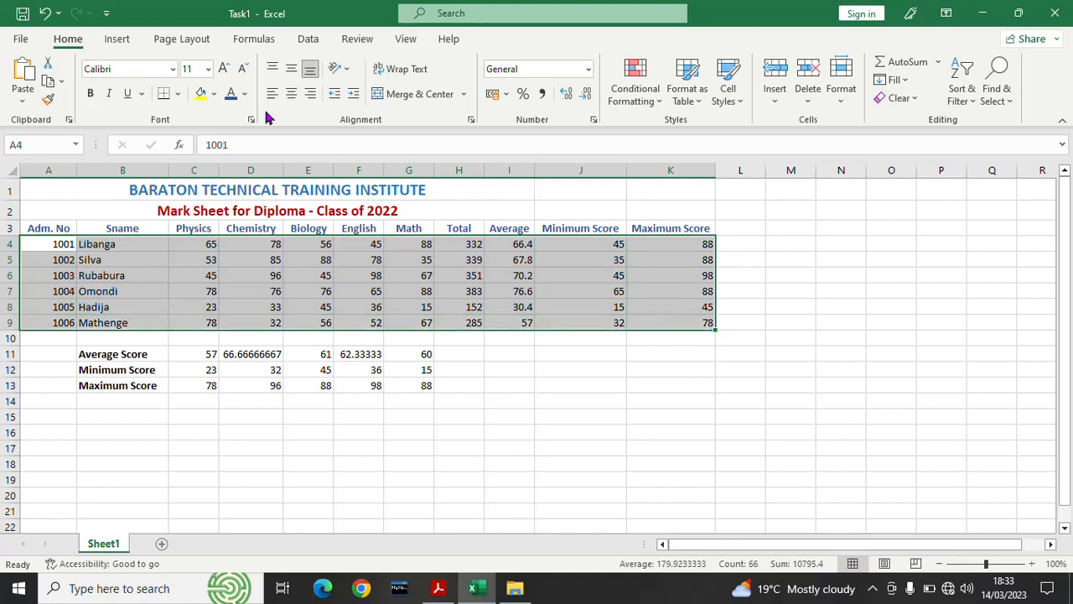
{"action": "left_click", "coordinate": [245, 94]}
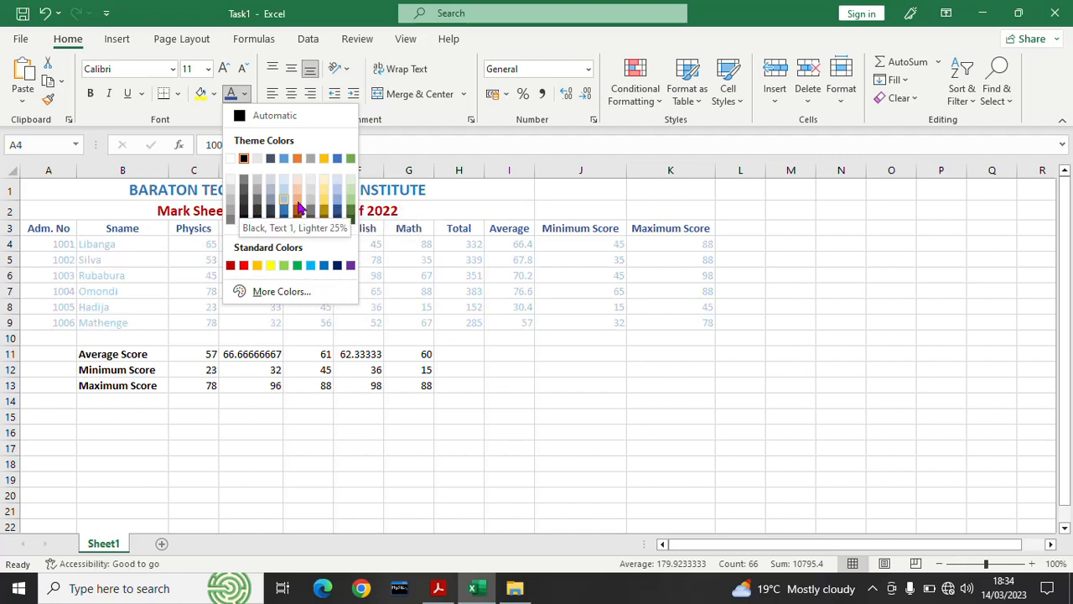
{"action": "left_click", "coordinate": [352, 221]}
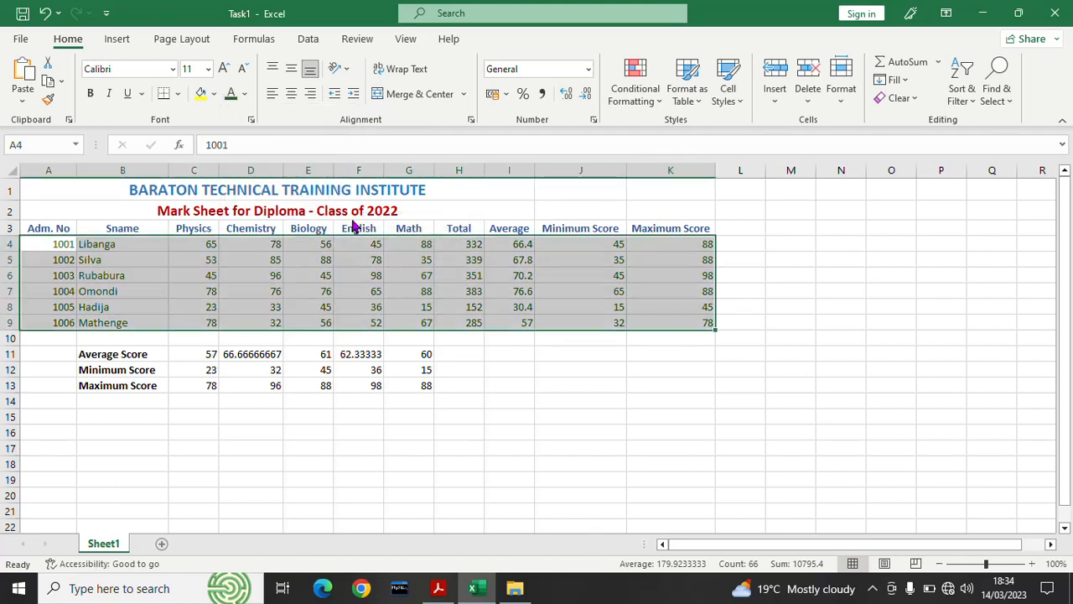
{"action": "left_click", "coordinate": [498, 421]}
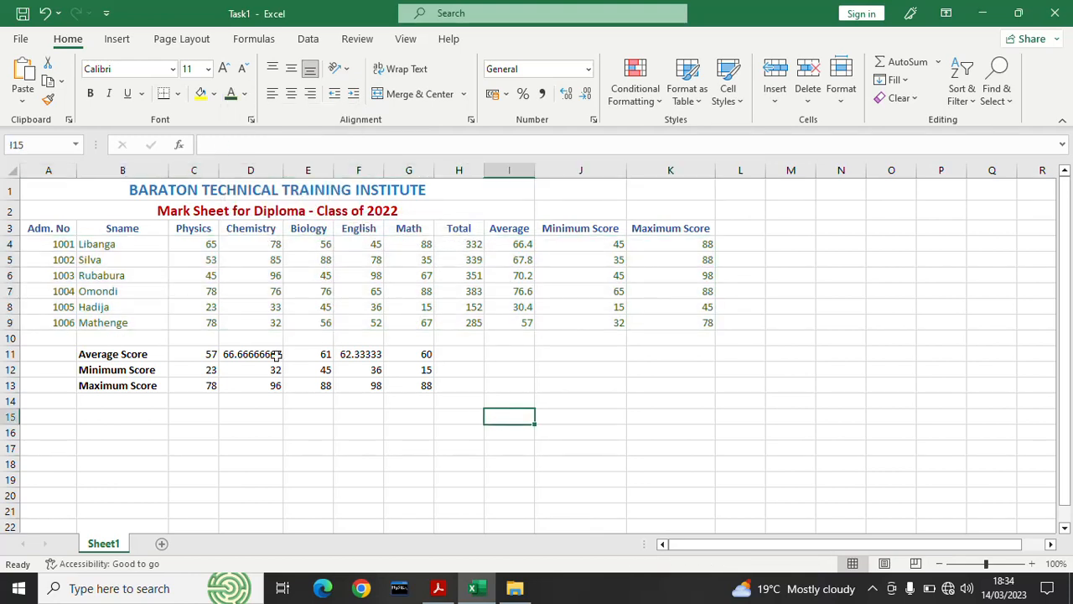
Step: Set the font color of the labels Average Score, Minimum Score and Maximum Score in B11:B13 to a bright magenta from the extended color palette
{"action": "left_click_drag", "start_coordinate": [136, 352], "coordinate": [132, 386]}
{"action": "left_click", "coordinate": [134, 396]}
{"action": "left_click", "coordinate": [131, 352]}
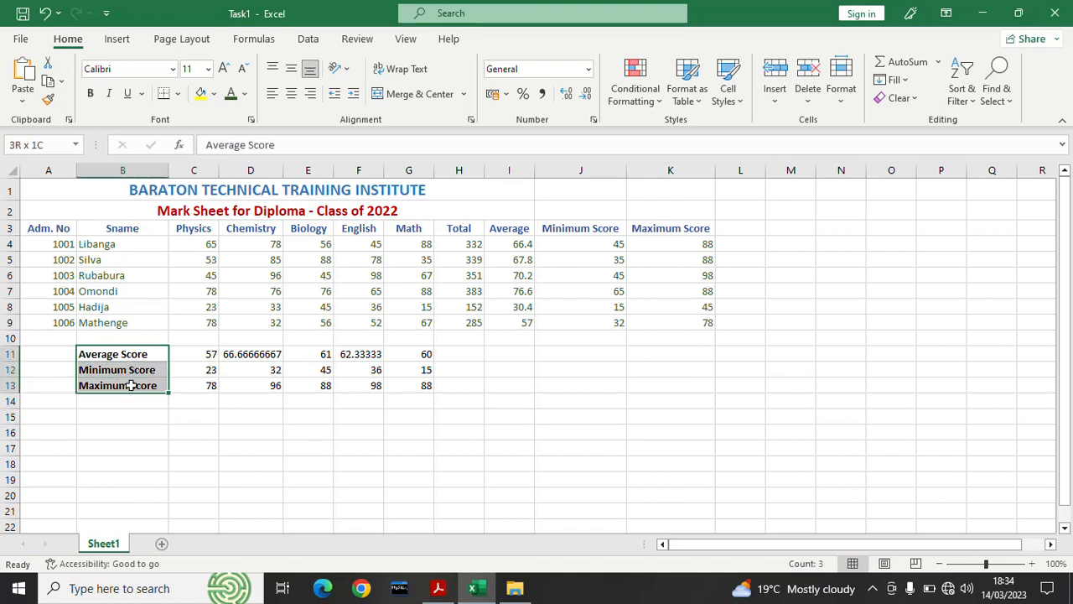
{"action": "left_click", "coordinate": [248, 94]}
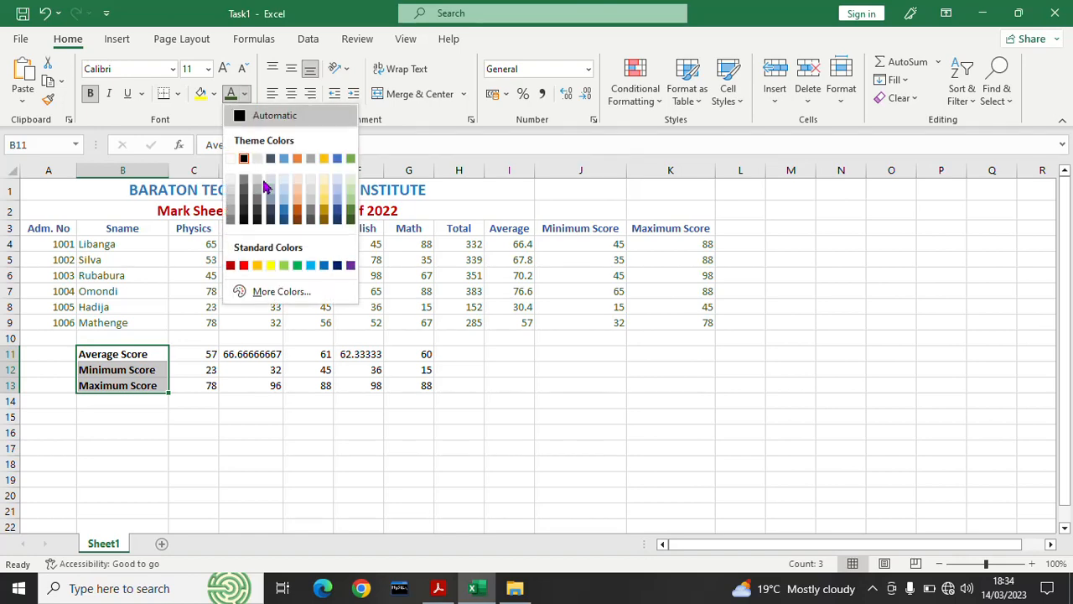
{"action": "left_click", "coordinate": [276, 291]}
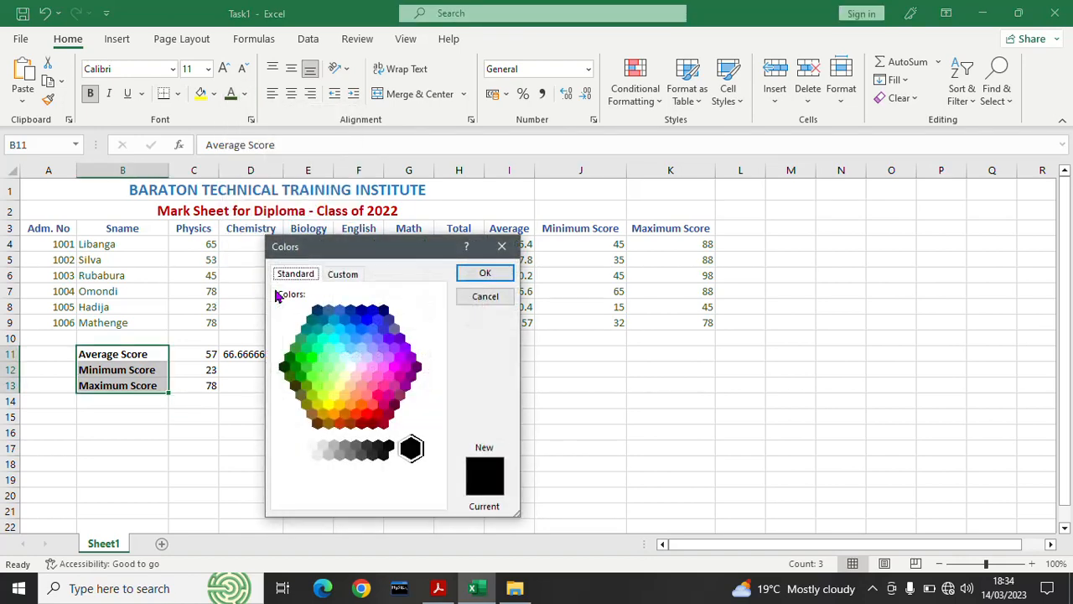
{"action": "left_click", "coordinate": [348, 376]}
{"action": "left_click", "coordinate": [374, 386]}
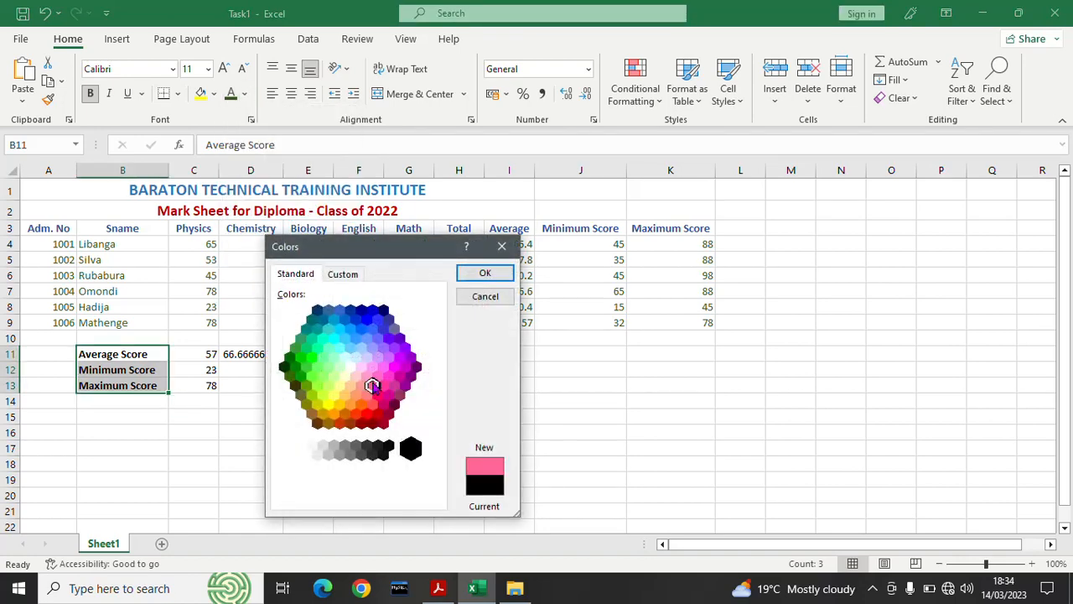
{"action": "left_click", "coordinate": [389, 376]}
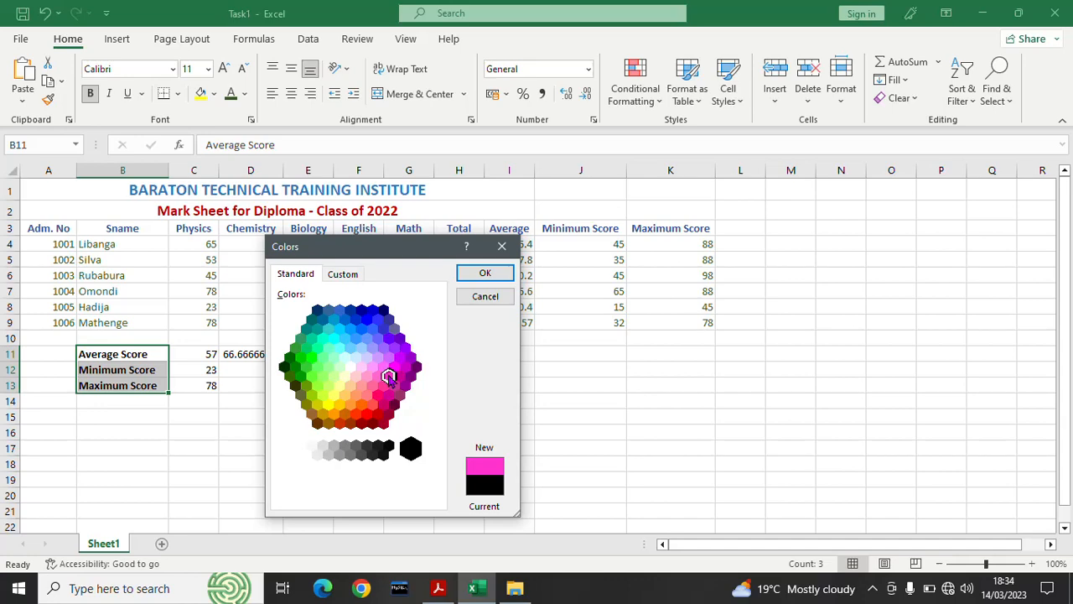
{"action": "left_click", "coordinate": [485, 274]}
Step: Set the font color of the subject statistics in C11:G13 to a bright green from the extended standard colors
{"action": "left_click", "coordinate": [358, 401]}
{"action": "left_click_drag", "start_coordinate": [209, 353], "coordinate": [412, 381]}
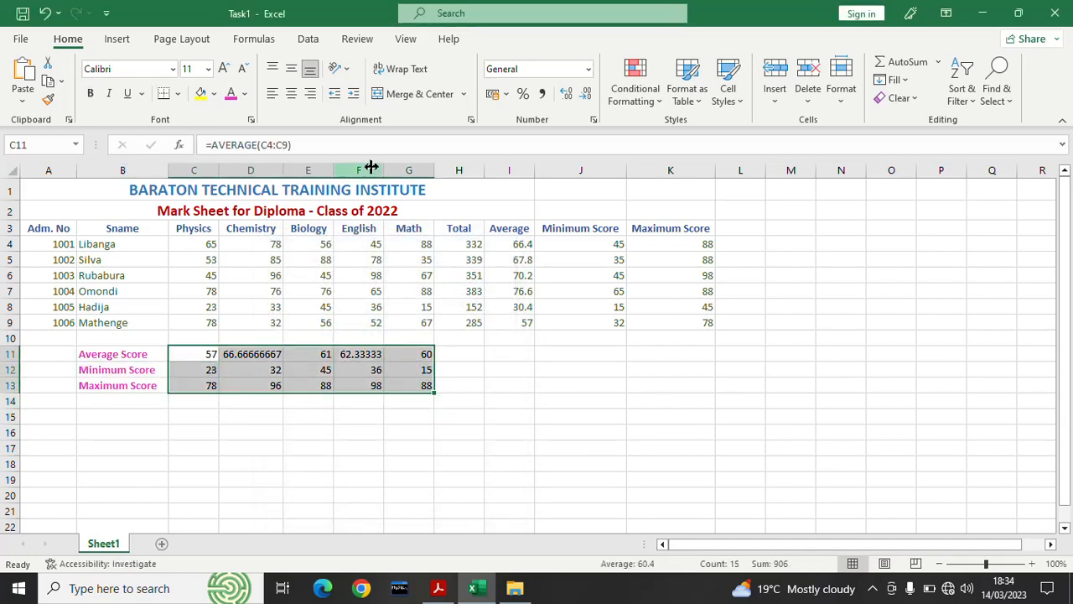
{"action": "left_click", "coordinate": [244, 93]}
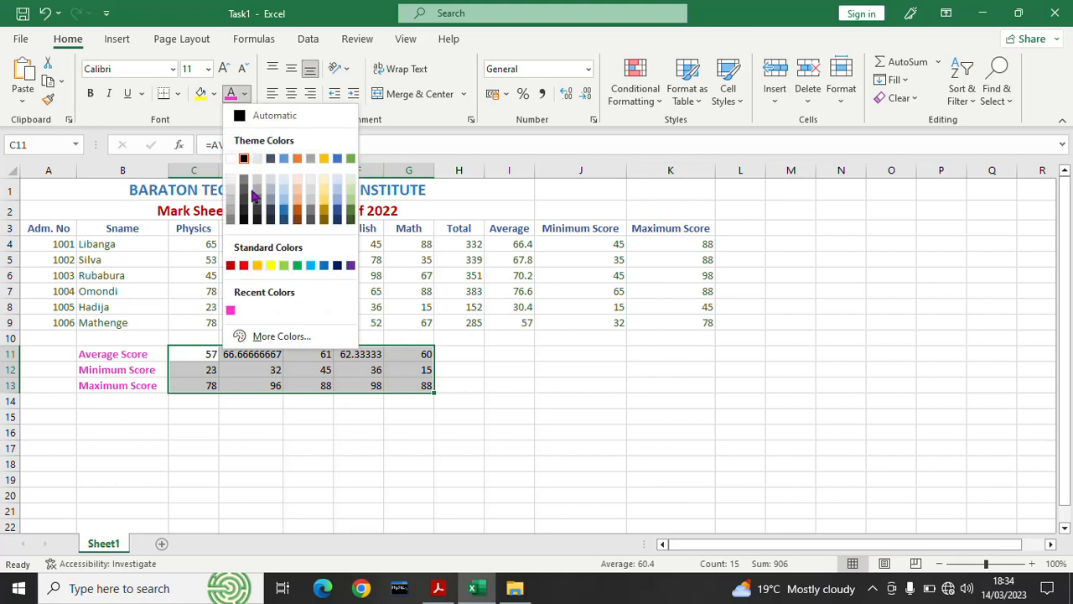
{"action": "left_click", "coordinate": [274, 335]}
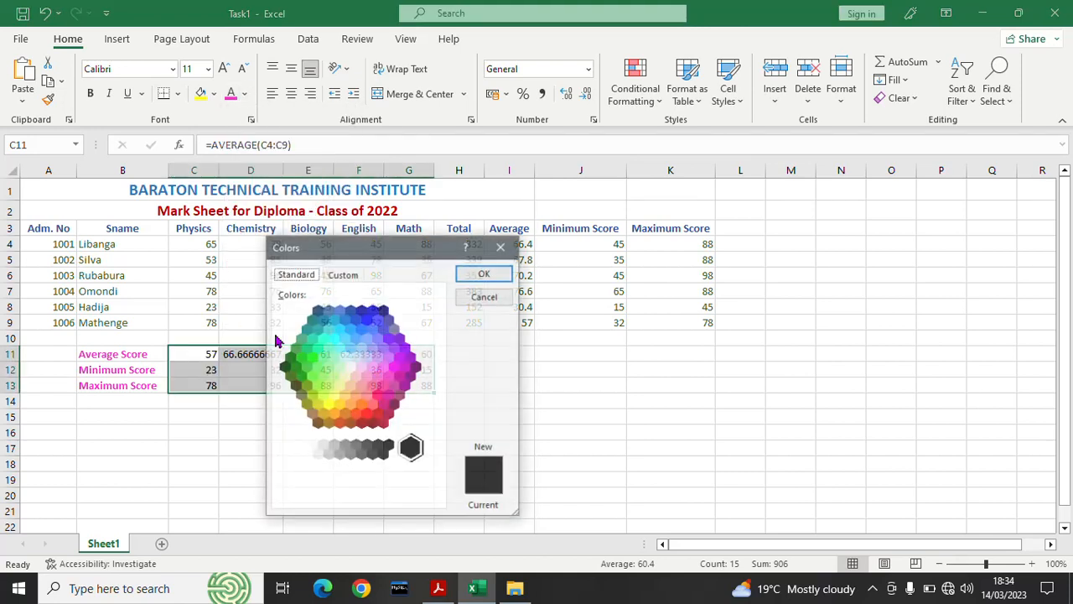
{"action": "left_click", "coordinate": [340, 274]}
{"action": "left_click", "coordinate": [301, 275]}
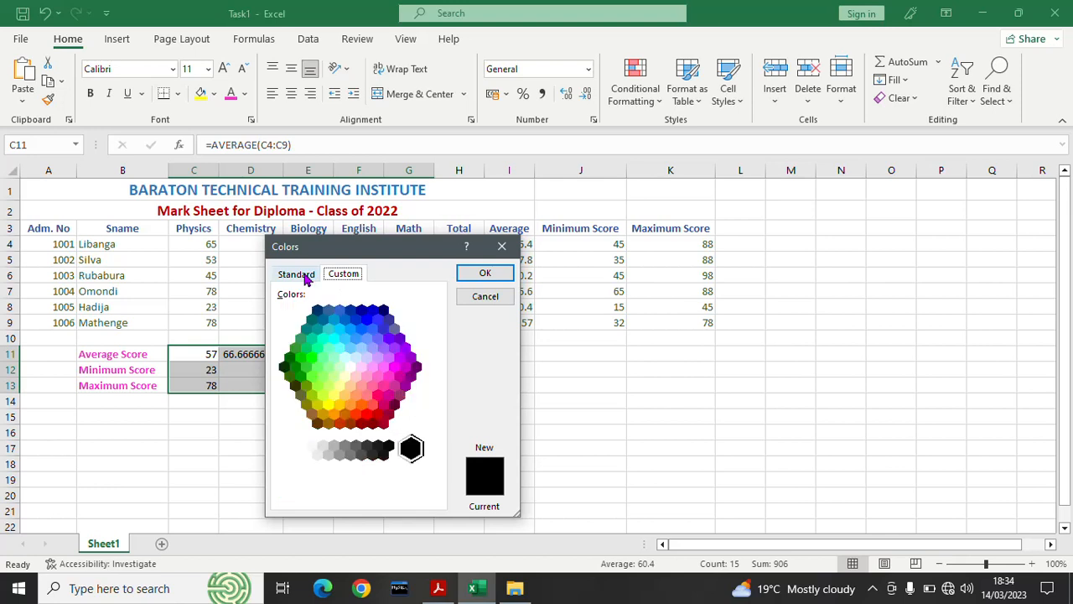
{"action": "left_click", "coordinate": [361, 423]}
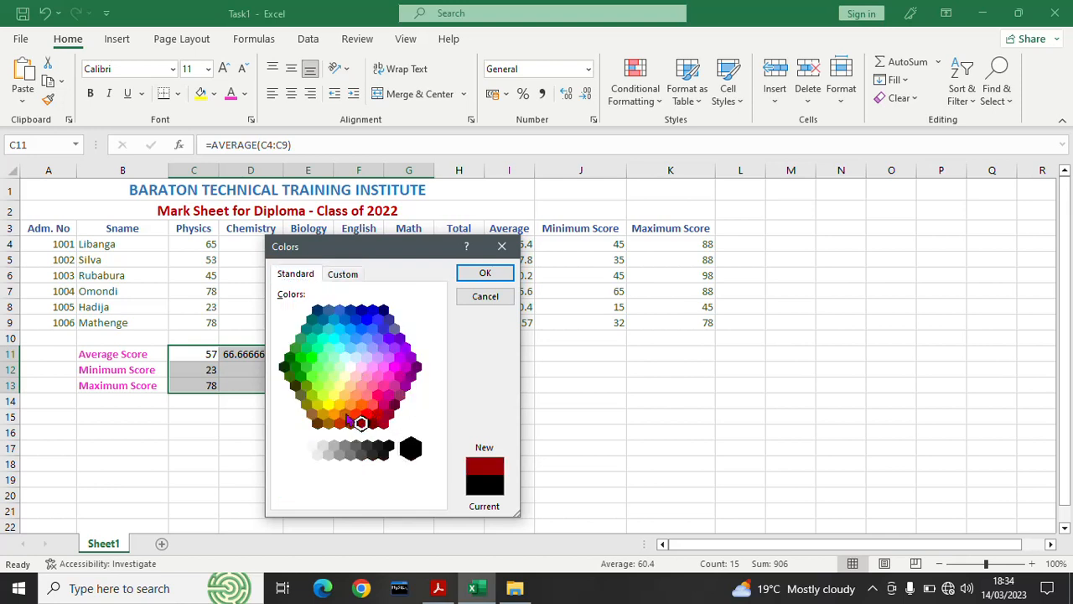
{"action": "left_click", "coordinate": [332, 398]}
{"action": "left_click", "coordinate": [312, 376]}
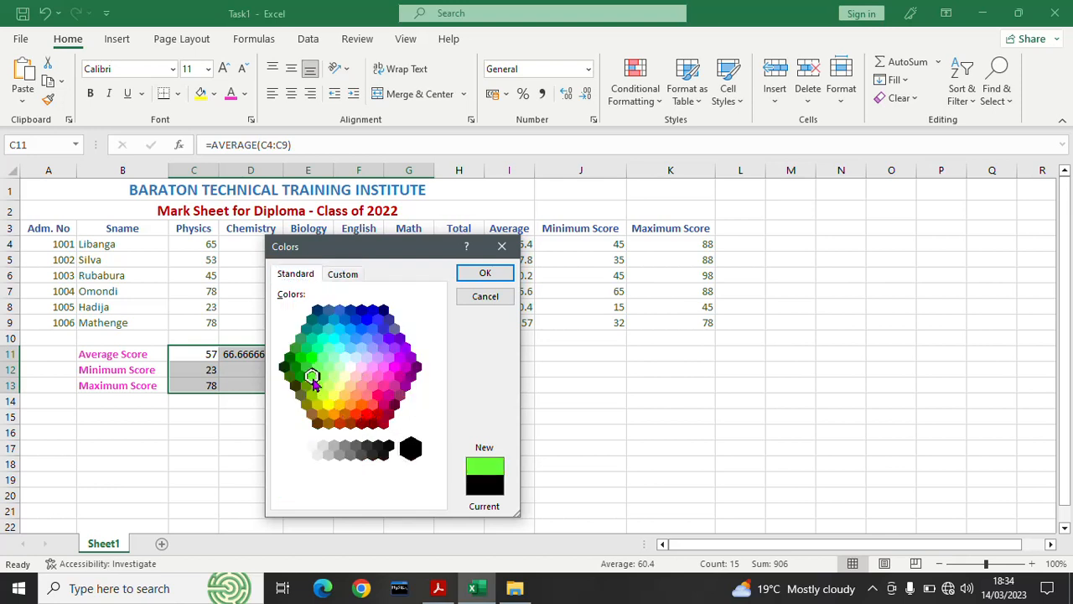
{"action": "left_click", "coordinate": [502, 273]}
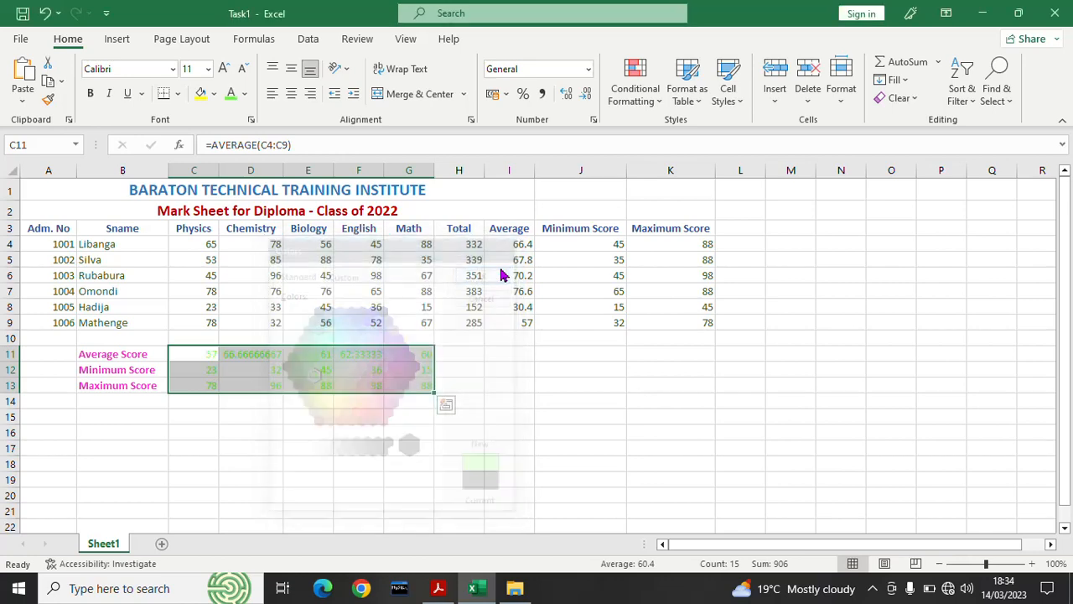
{"action": "left_click", "coordinate": [528, 428]}
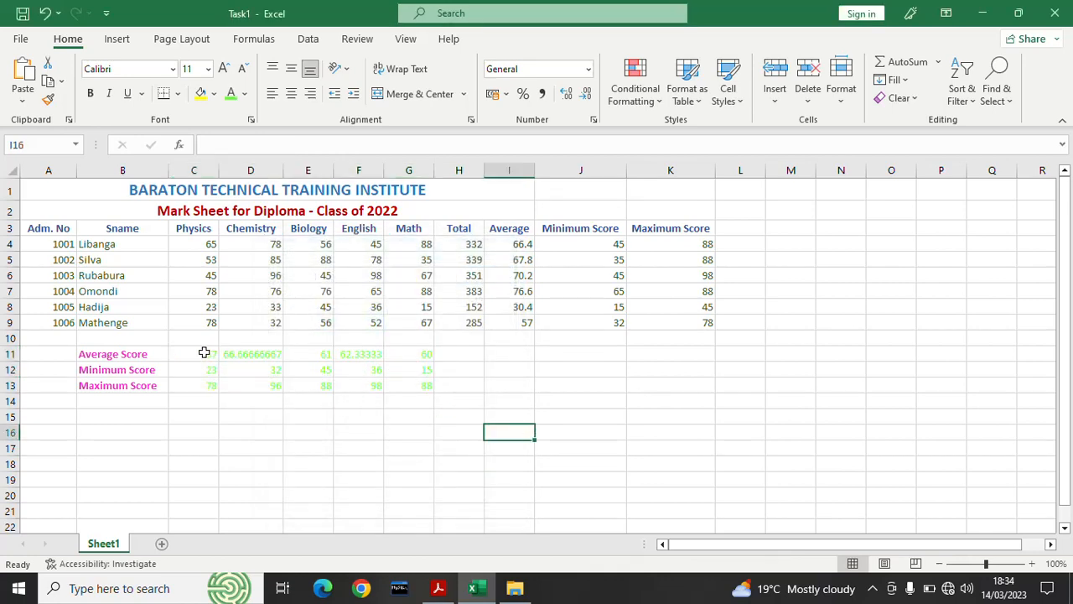
Step: Change the font color of the statistics values in C11:G13 to a dark blue from the extended standard colors
{"action": "left_click_drag", "start_coordinate": [203, 352], "coordinate": [390, 380]}
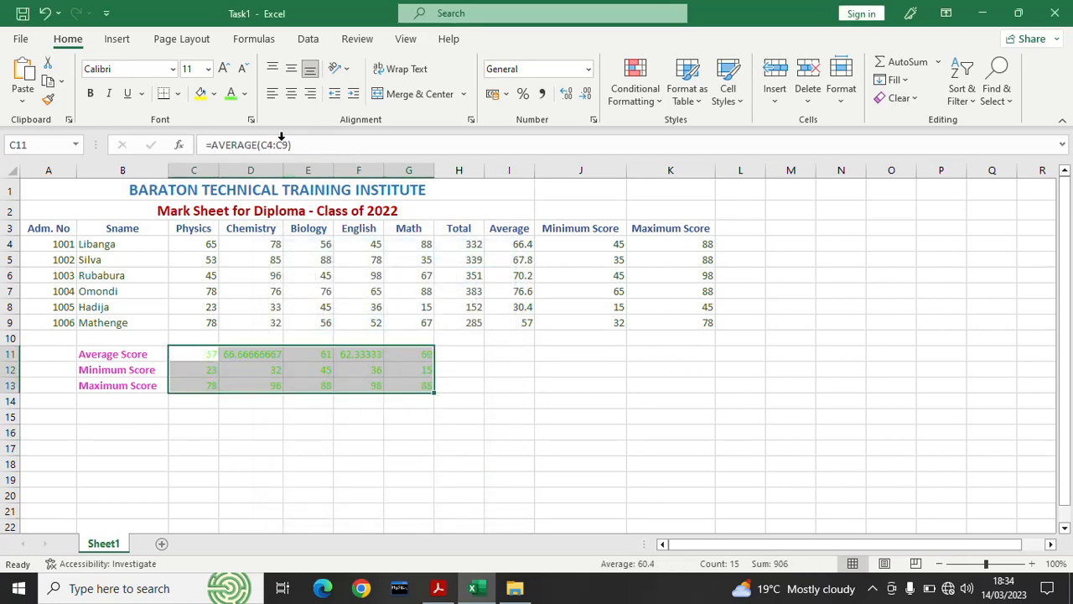
{"action": "left_click", "coordinate": [244, 93]}
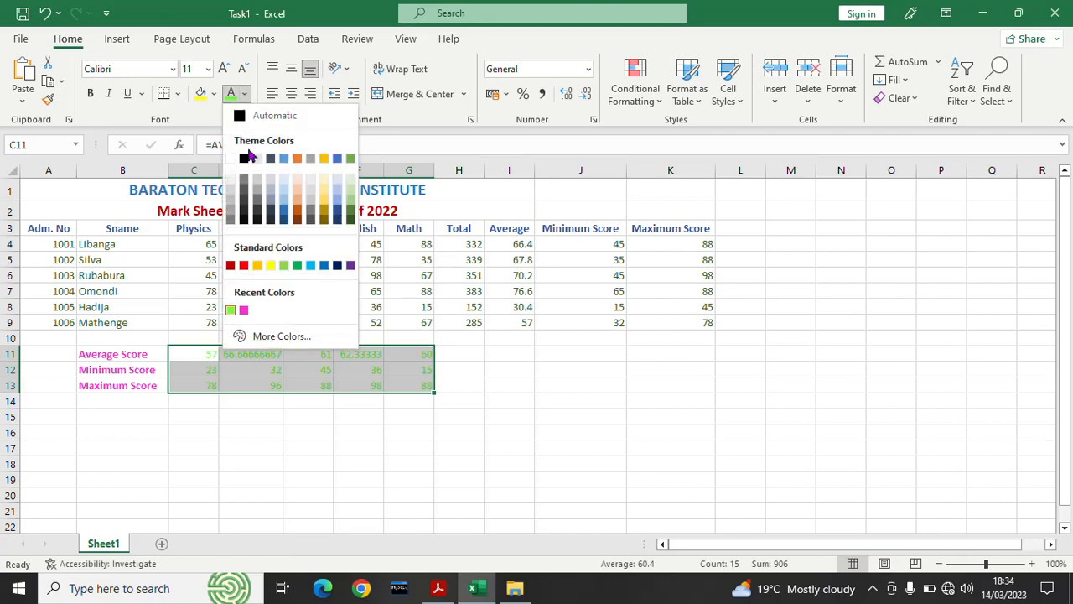
{"action": "left_click", "coordinate": [281, 337]}
{"action": "left_click", "coordinate": [366, 320]}
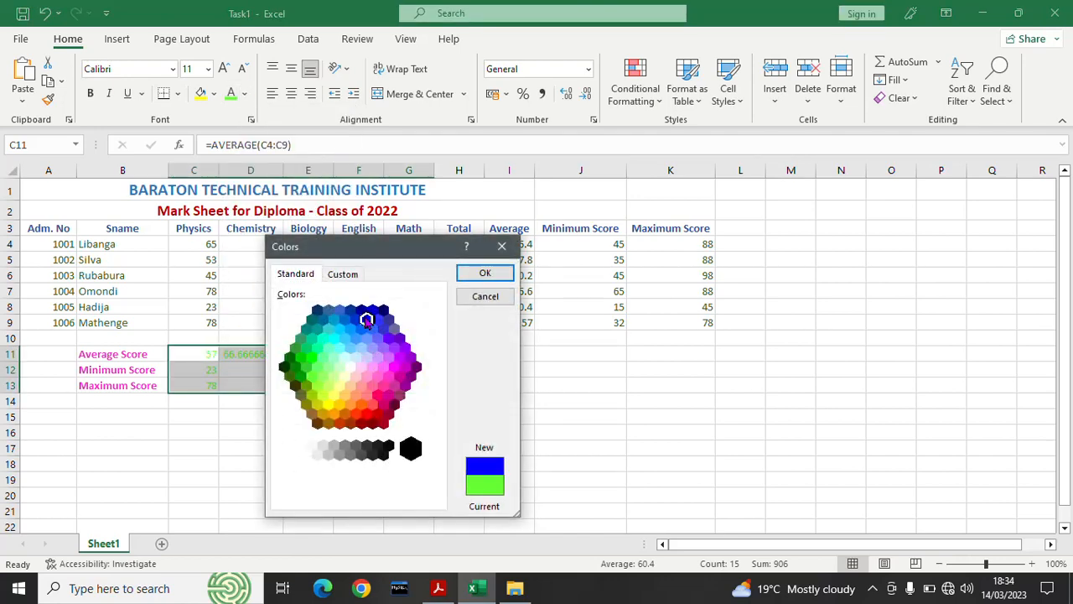
{"action": "left_click", "coordinate": [362, 310]}
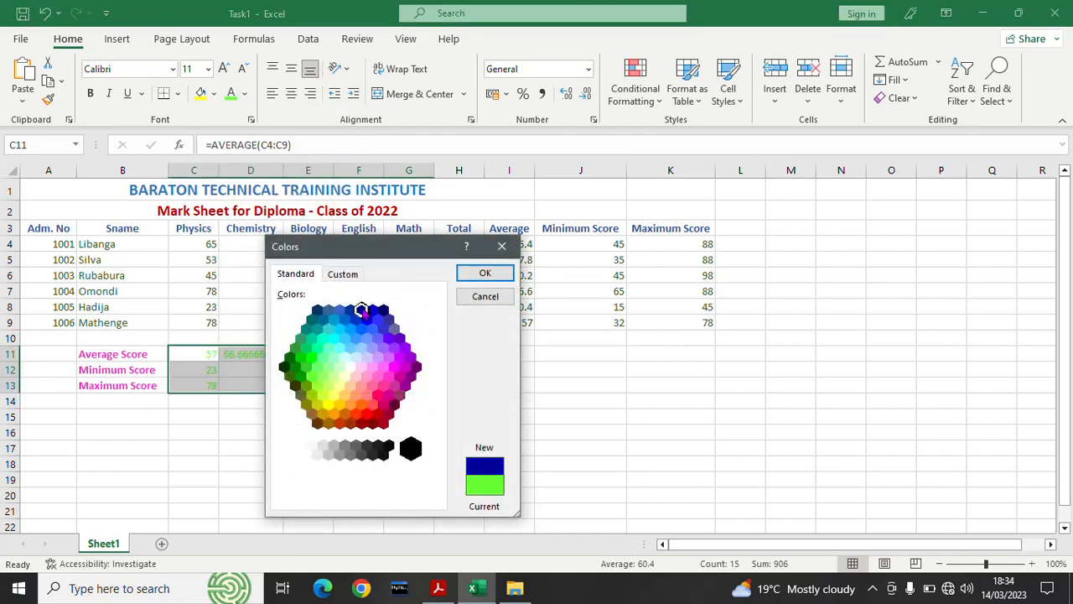
{"action": "left_click", "coordinate": [474, 273]}
{"action": "left_click", "coordinate": [529, 401]}
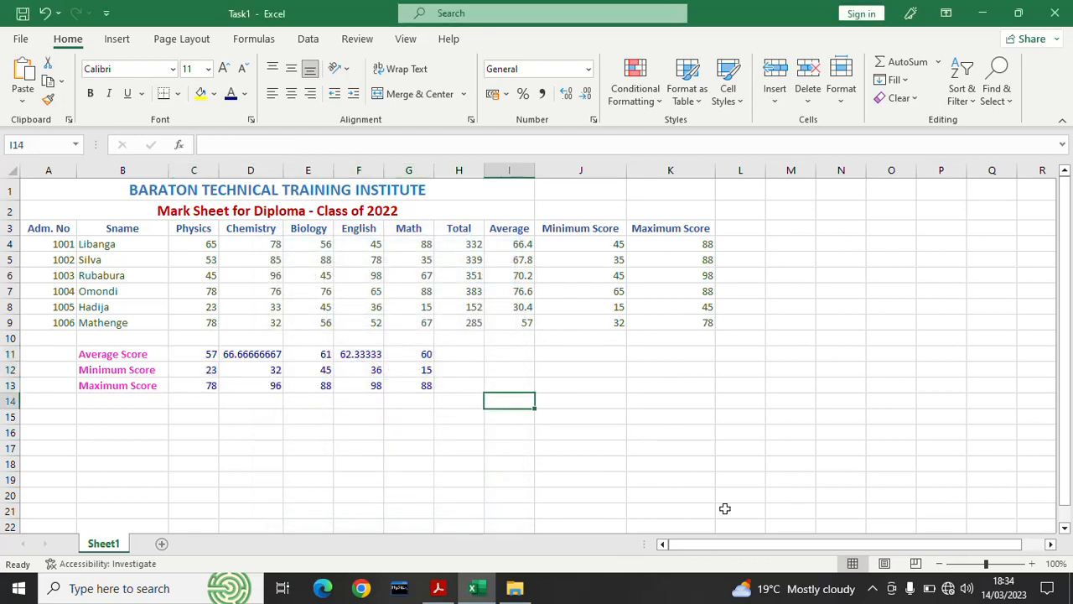
Step: Save the workbook and apply the last used dark blue font color to the whole statistics block B11:G13, including its labels
{"action": "left_click", "coordinate": [26, 20]}
{"action": "left_click_drag", "start_coordinate": [118, 356], "coordinate": [422, 379]}
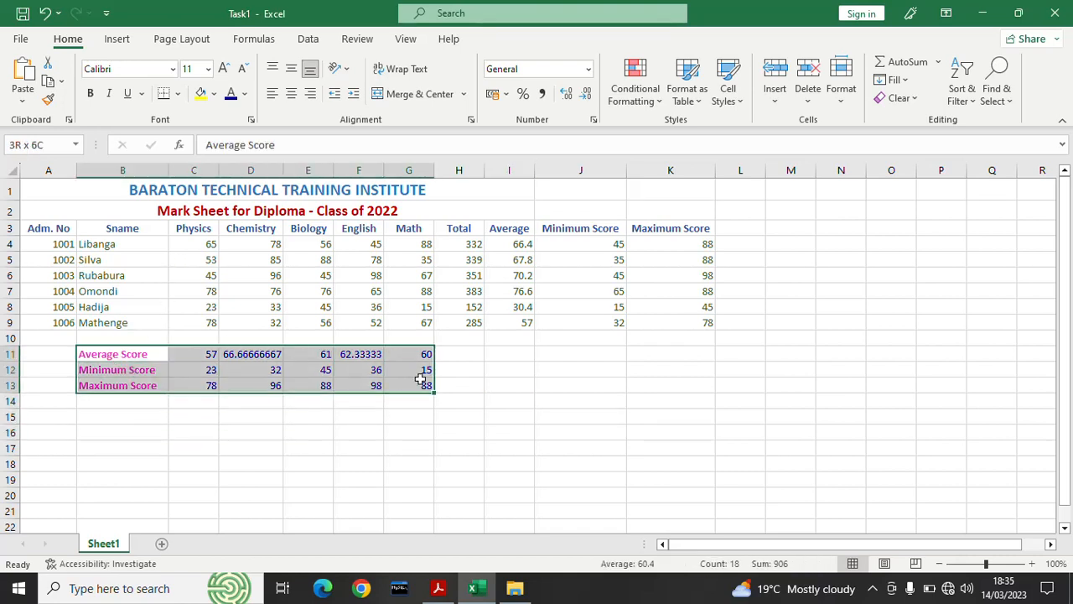
{"action": "left_click", "coordinate": [232, 94]}
{"action": "left_click", "coordinate": [507, 419]}
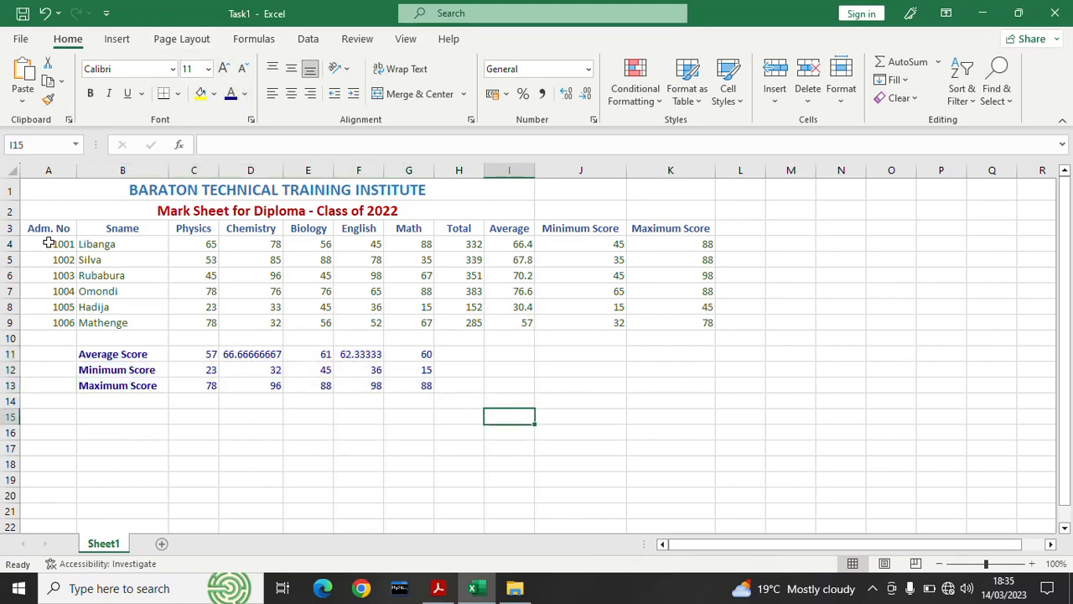
Step: Set the font color of the statistics values in C11:G13 to the base orange theme color
{"action": "left_click_drag", "start_coordinate": [50, 244], "coordinate": [670, 327]}
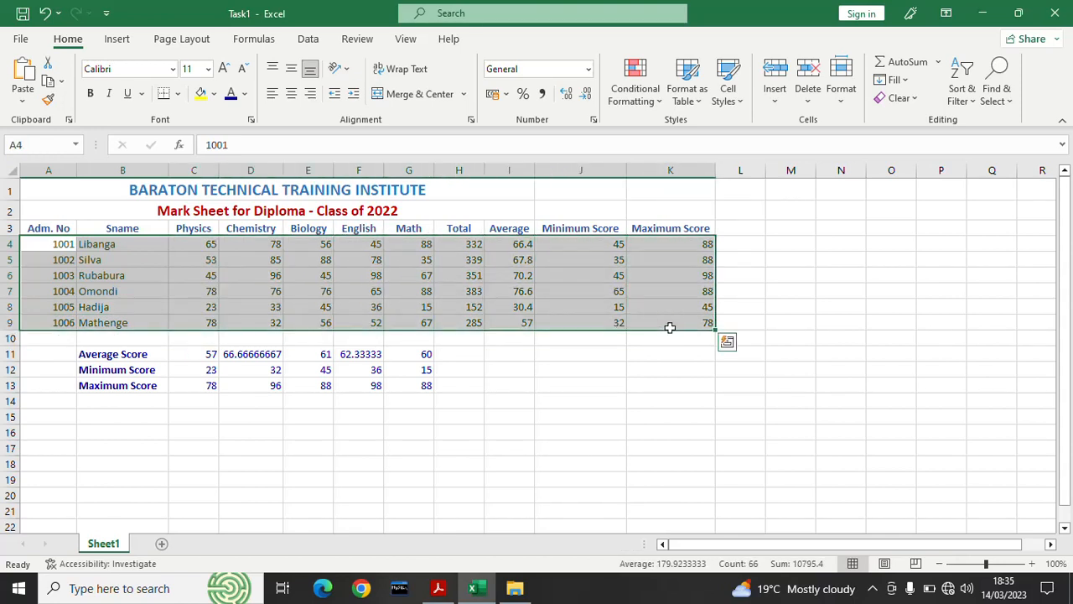
{"action": "left_click", "coordinate": [257, 393]}
{"action": "left_click_drag", "start_coordinate": [213, 352], "coordinate": [408, 379]}
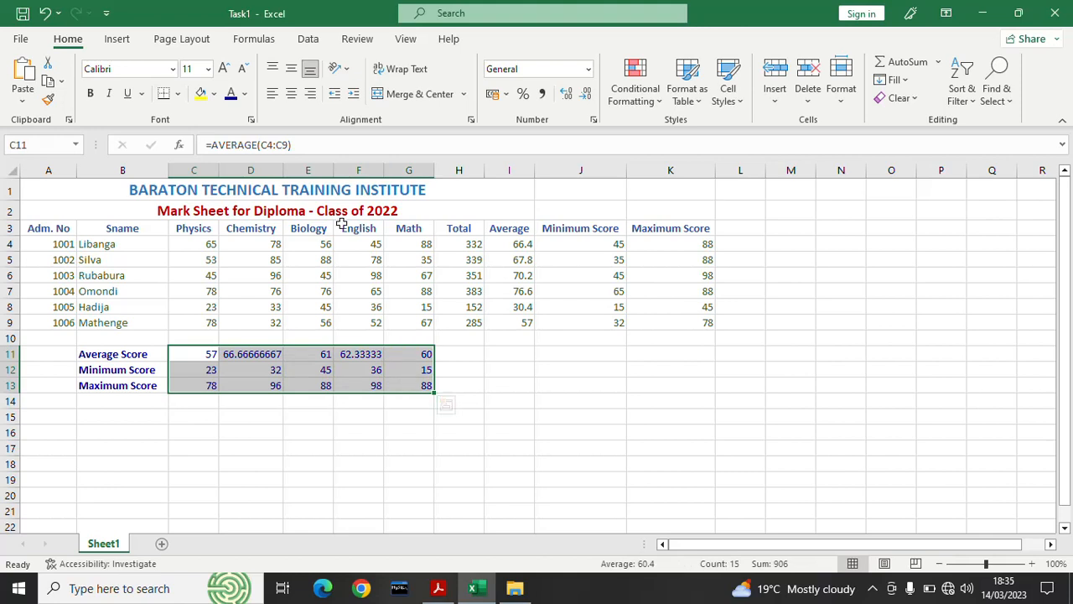
{"action": "left_click", "coordinate": [244, 93]}
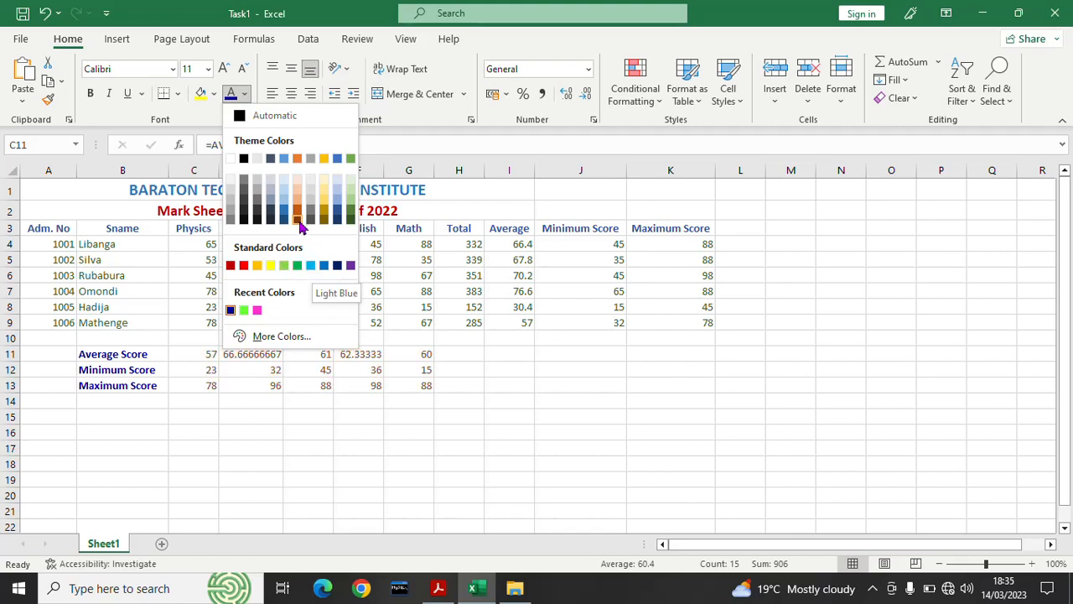
{"action": "left_click", "coordinate": [298, 161]}
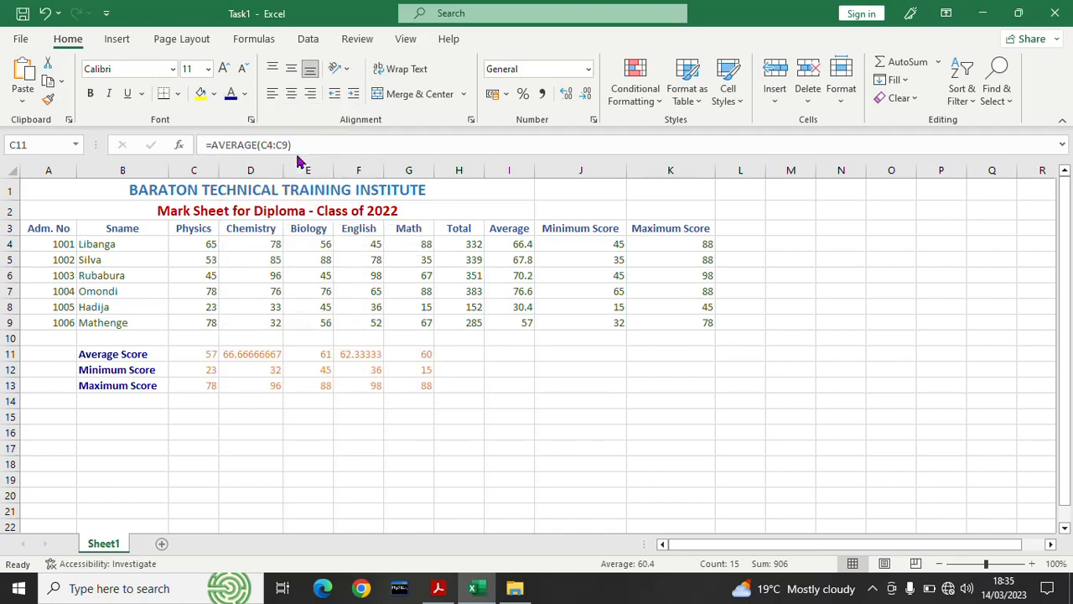
Step: Apply the same orange font color to the student rows A4:K9
{"action": "left_click_drag", "start_coordinate": [49, 245], "coordinate": [656, 316]}
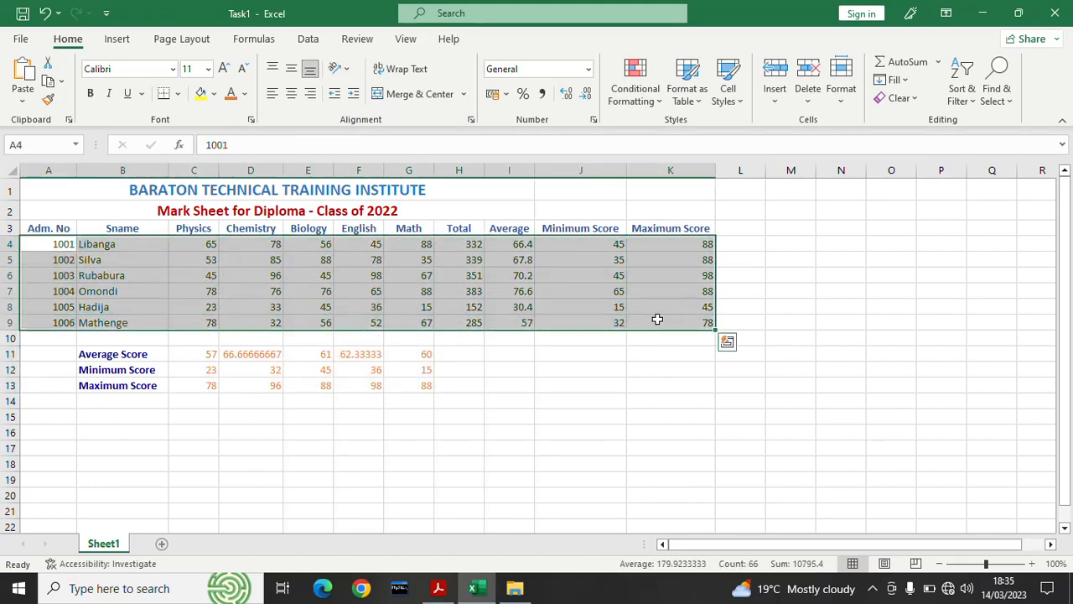
{"action": "left_click", "coordinate": [233, 95]}
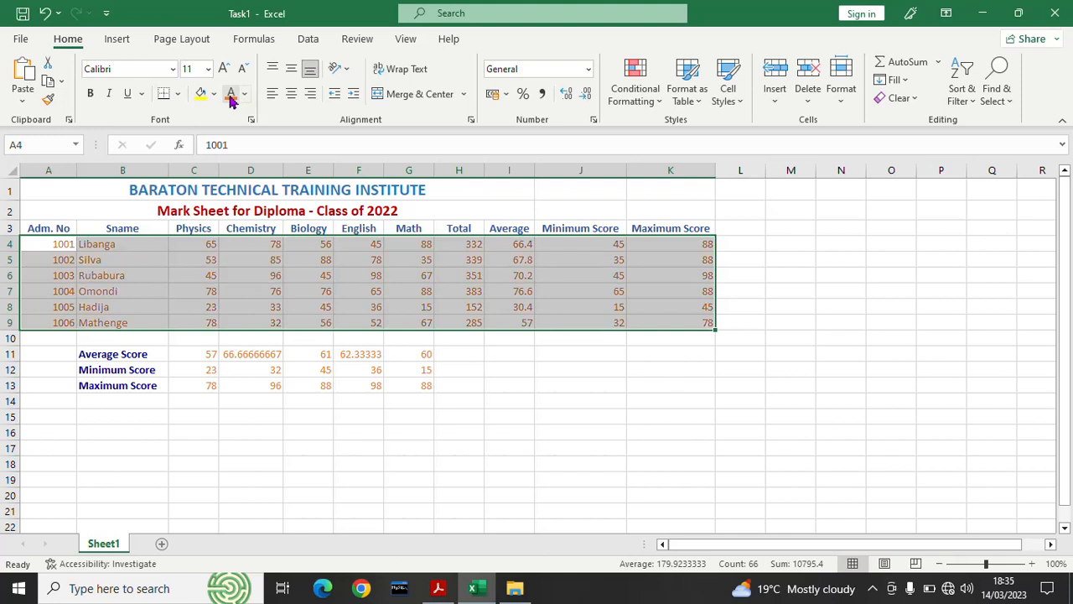
{"action": "left_click", "coordinate": [578, 369]}
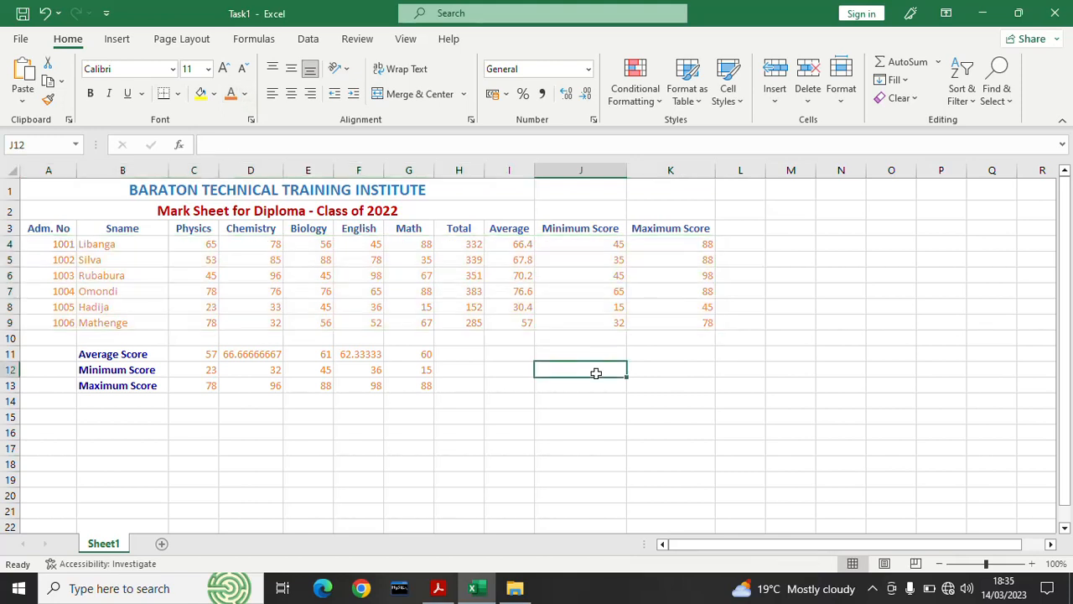
Step: Set the font color of the subtitle "Mark Sheet for Diploma - Class of 2022" to the standard blue
{"action": "left_click", "coordinate": [159, 213]}
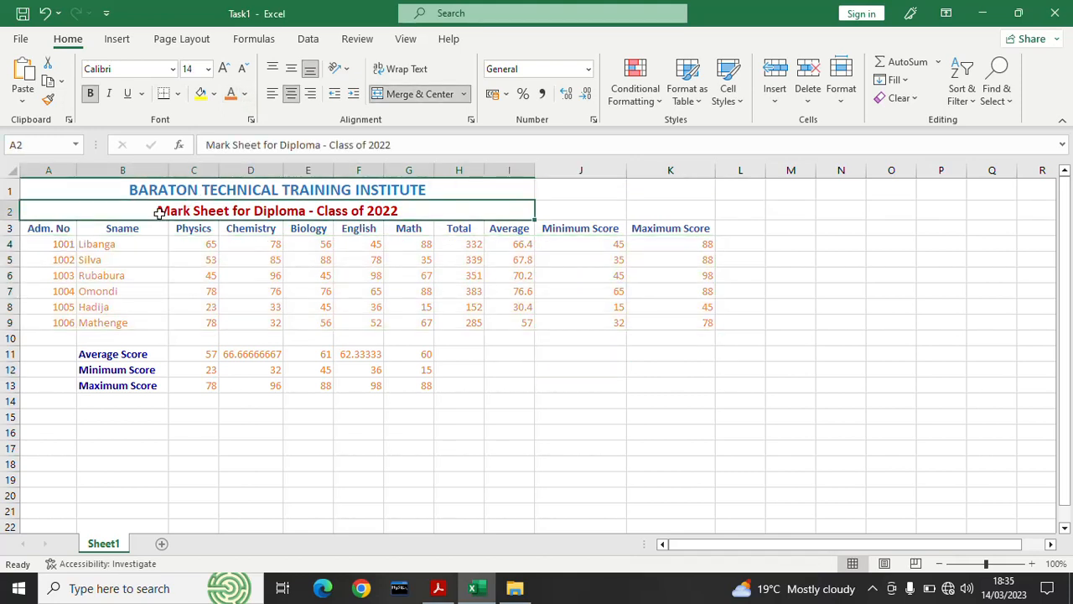
{"action": "left_click", "coordinate": [243, 97]}
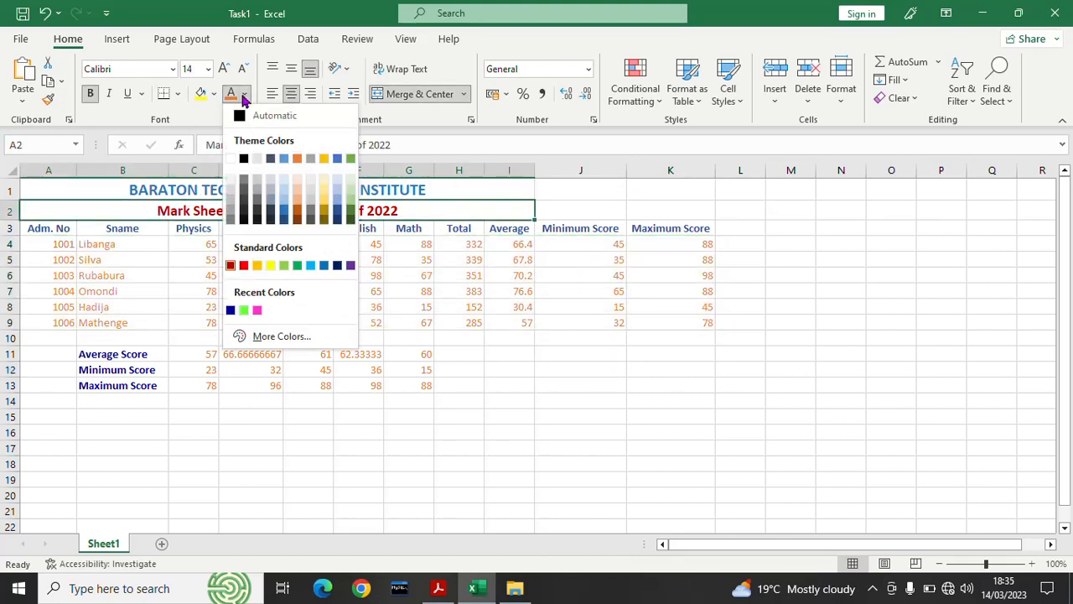
{"action": "left_click", "coordinate": [320, 268]}
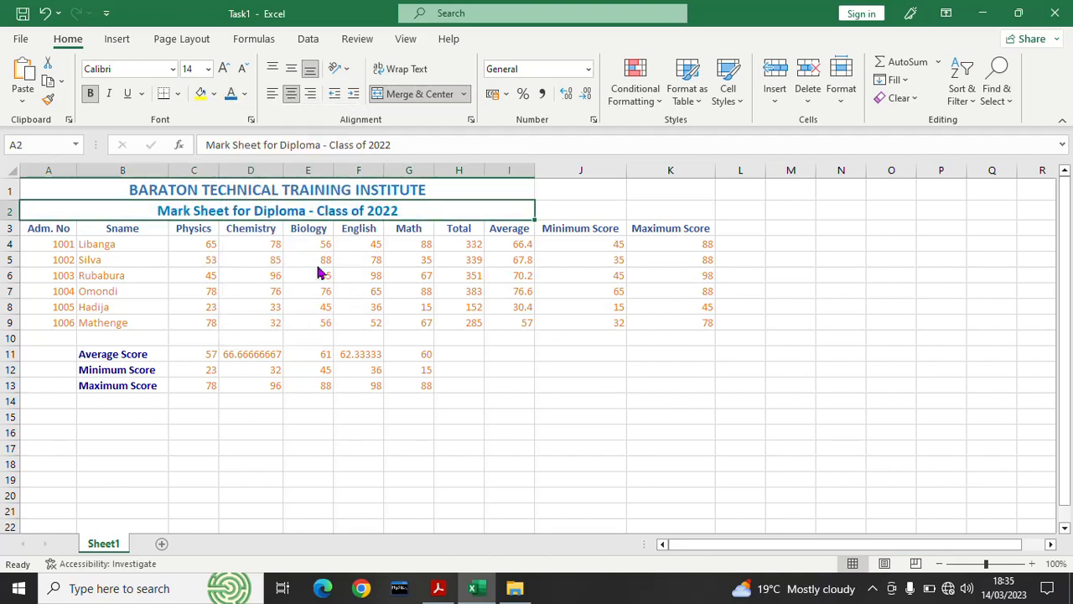
{"action": "left_click", "coordinate": [527, 448]}
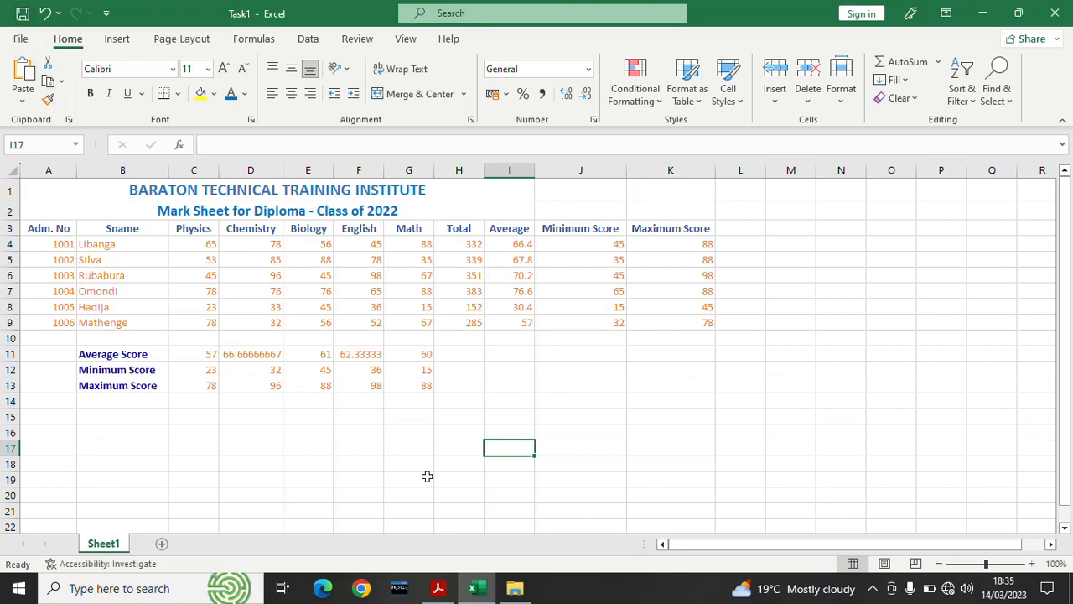
Step: Switch to the task PDF in Acrobat Reader, read the column chart instruction and copy the chart title "Student Result"
{"action": "left_click", "coordinate": [437, 588]}
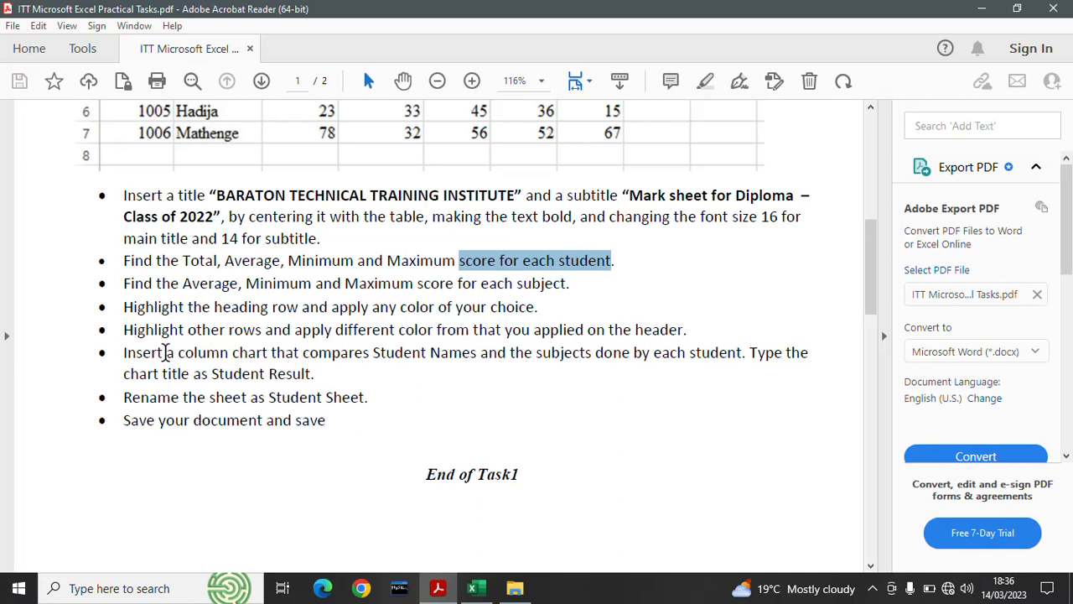
{"action": "left_click", "coordinate": [179, 352]}
{"action": "left_click_drag", "start_coordinate": [179, 352], "coordinate": [266, 343]}
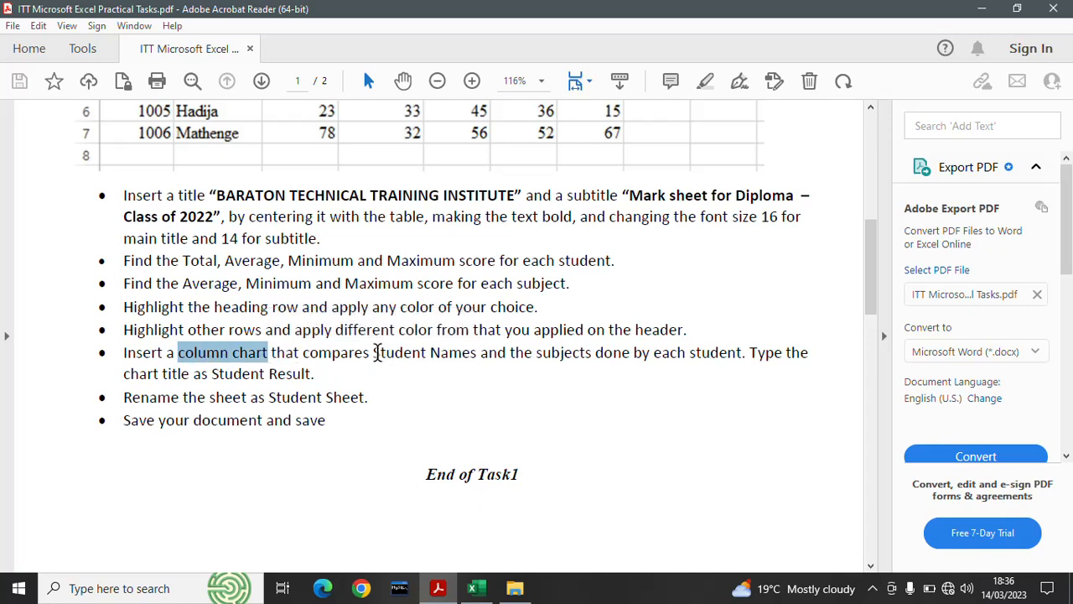
{"action": "left_click_drag", "start_coordinate": [375, 352], "coordinate": [484, 354]}
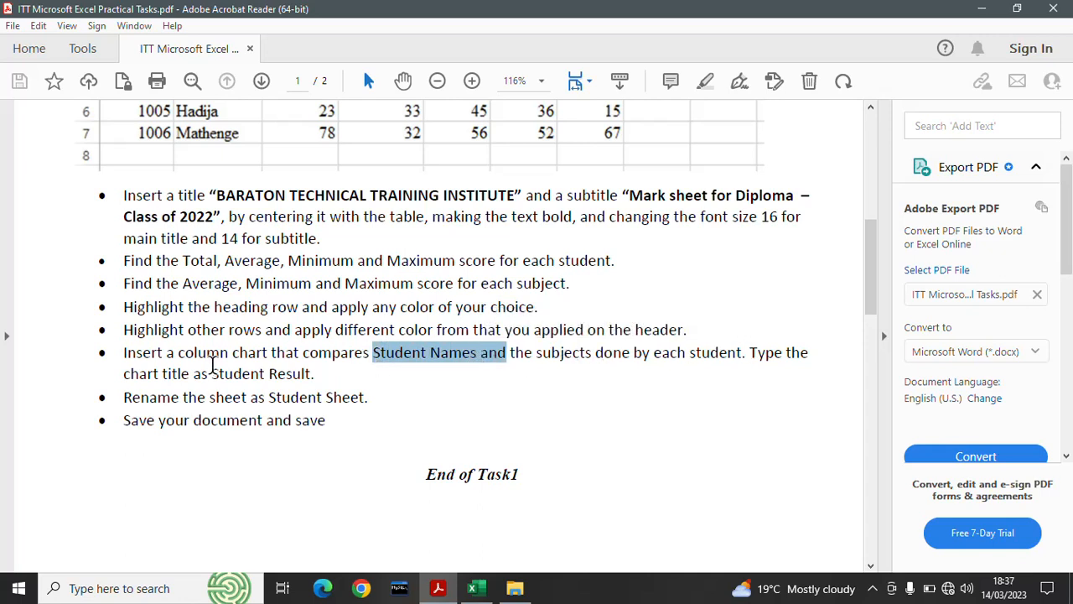
{"action": "left_click_drag", "start_coordinate": [212, 373], "coordinate": [298, 379]}
{"action": "key", "text": "ctrl+c"}
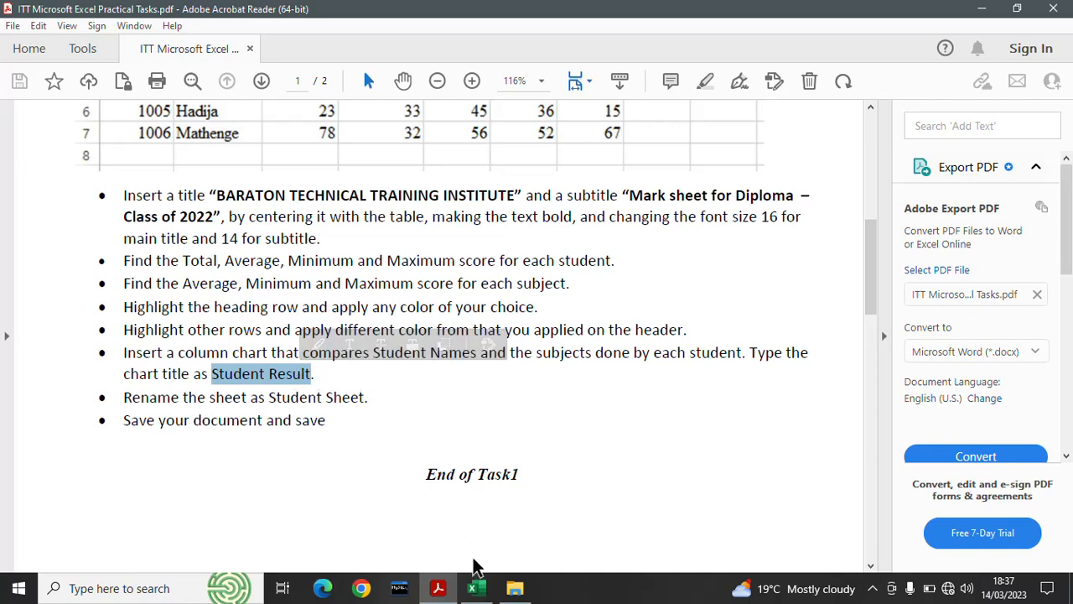
Step: Back in Excel, insert a 2-D clustered column chart from B3:G9 and place it below the table, starting around J10
{"action": "left_click", "coordinate": [476, 589]}
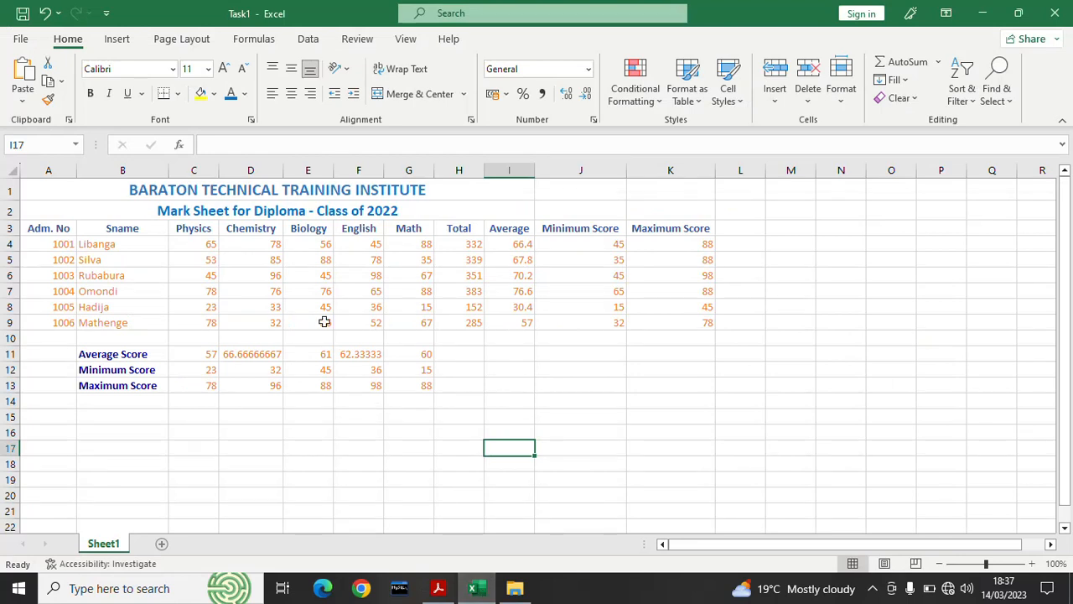
{"action": "left_click", "coordinate": [91, 244]}
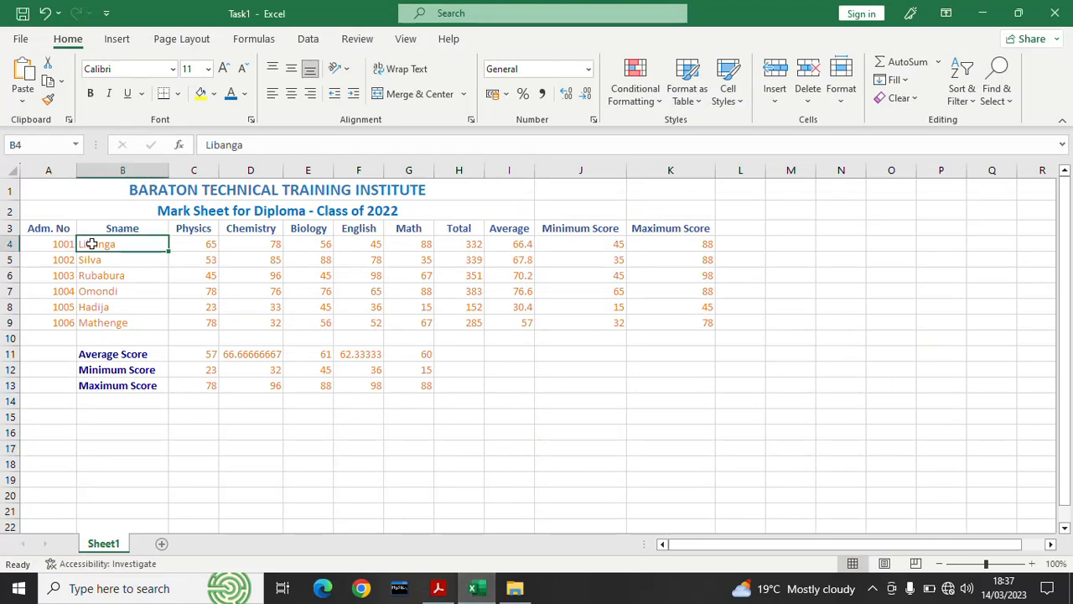
{"action": "left_click_drag", "start_coordinate": [91, 244], "coordinate": [407, 319]}
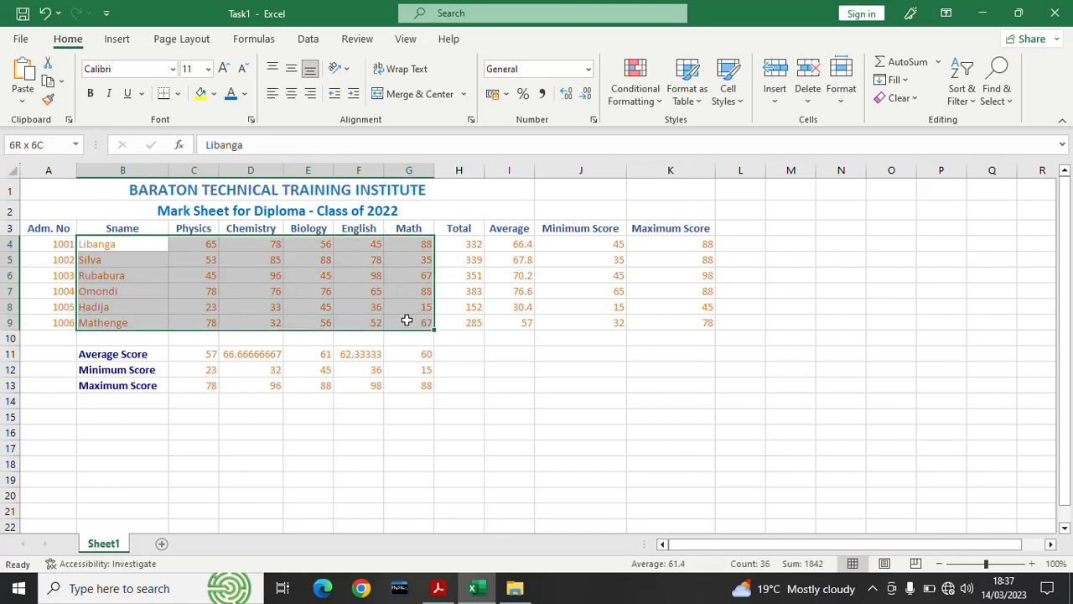
{"action": "left_click_drag", "start_coordinate": [406, 320], "coordinate": [406, 320]}
{"action": "left_click", "coordinate": [110, 226]}
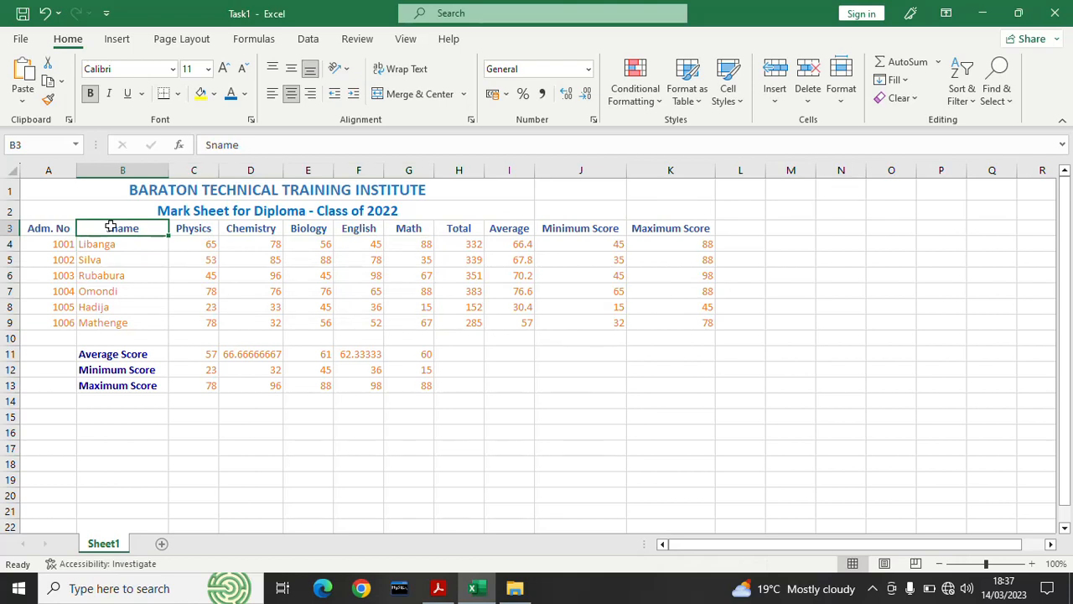
{"action": "left_click_drag", "start_coordinate": [110, 226], "coordinate": [419, 321]}
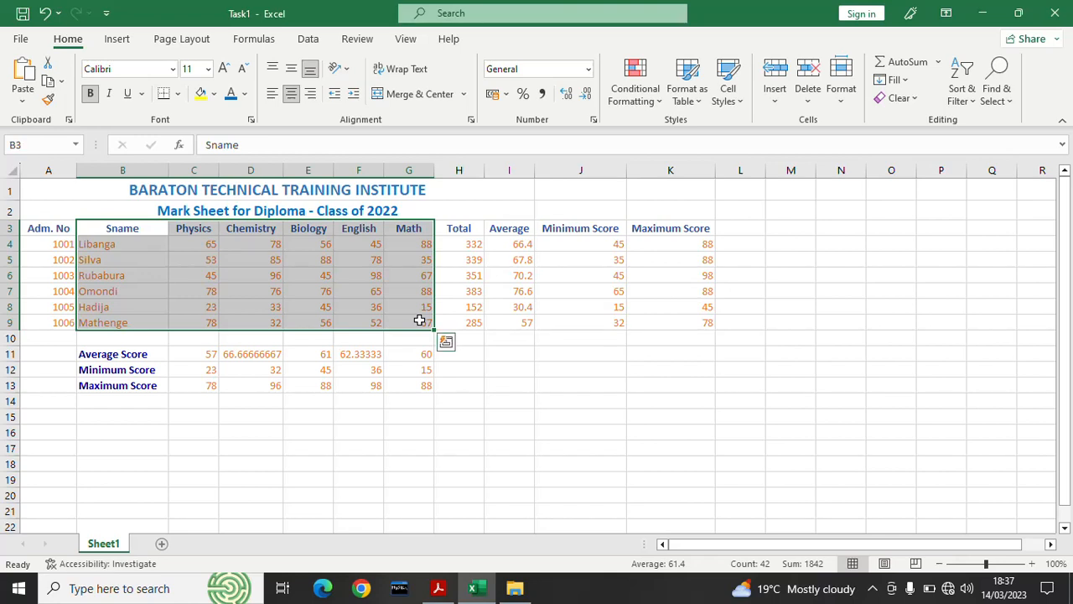
{"action": "left_click", "coordinate": [118, 40]}
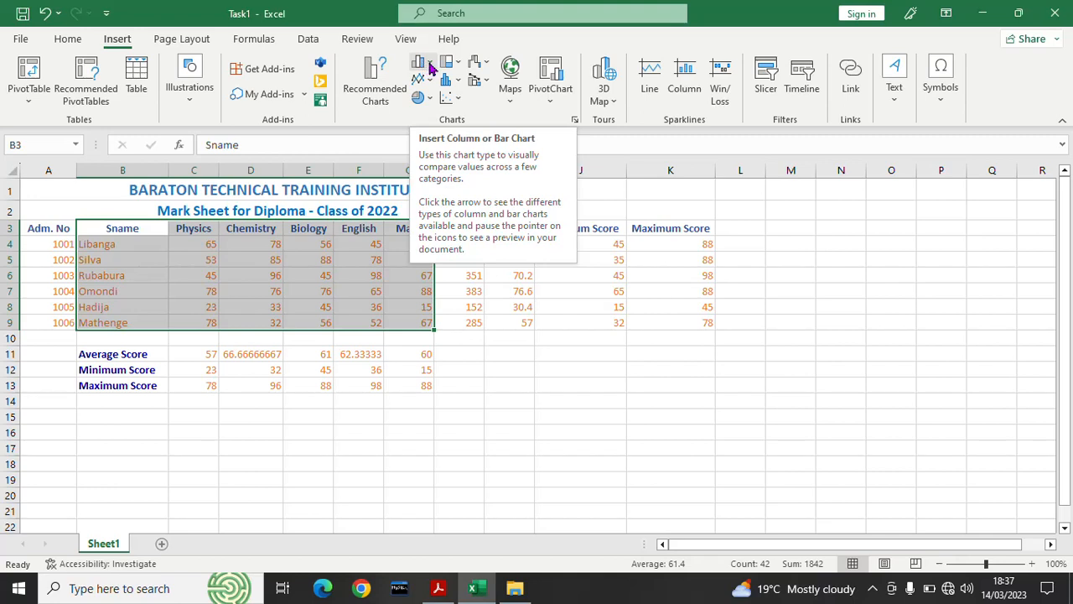
{"action": "left_click", "coordinate": [429, 68]}
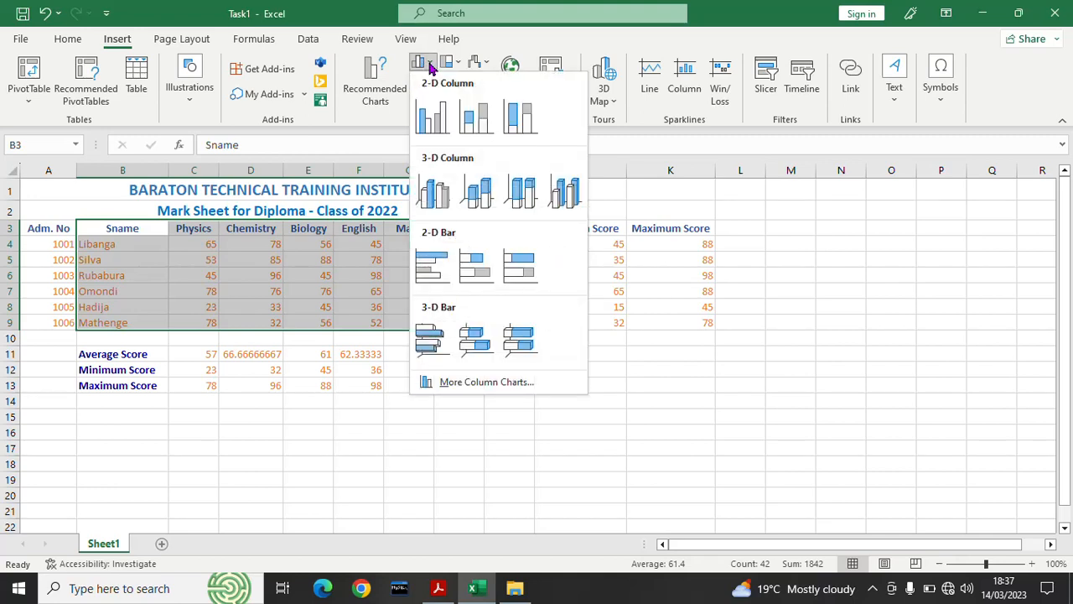
{"action": "left_click", "coordinate": [430, 122]}
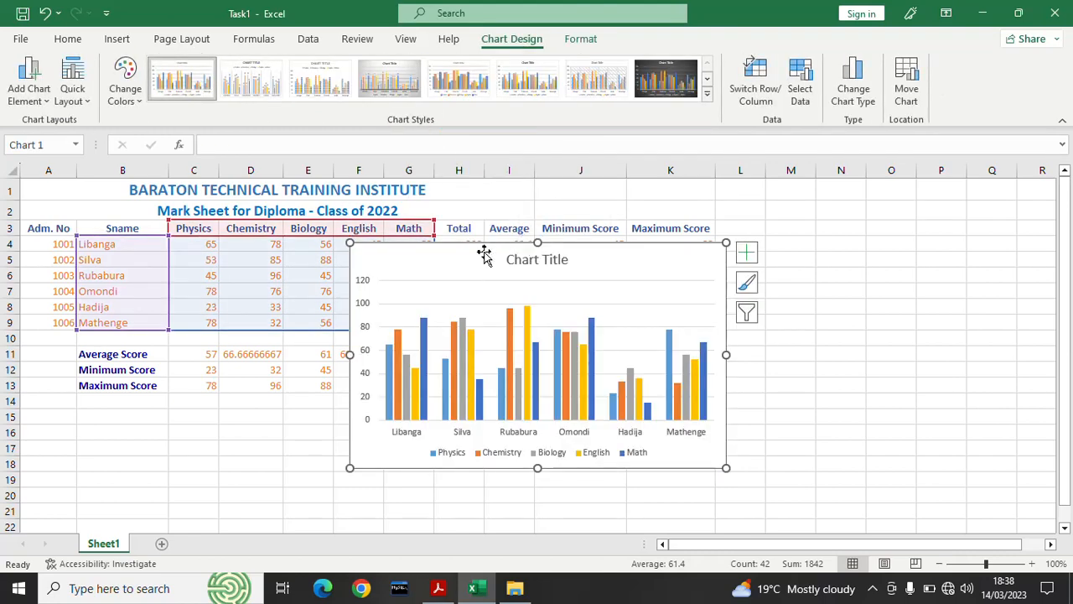
{"action": "left_click_drag", "start_coordinate": [484, 253], "coordinate": [667, 349]}
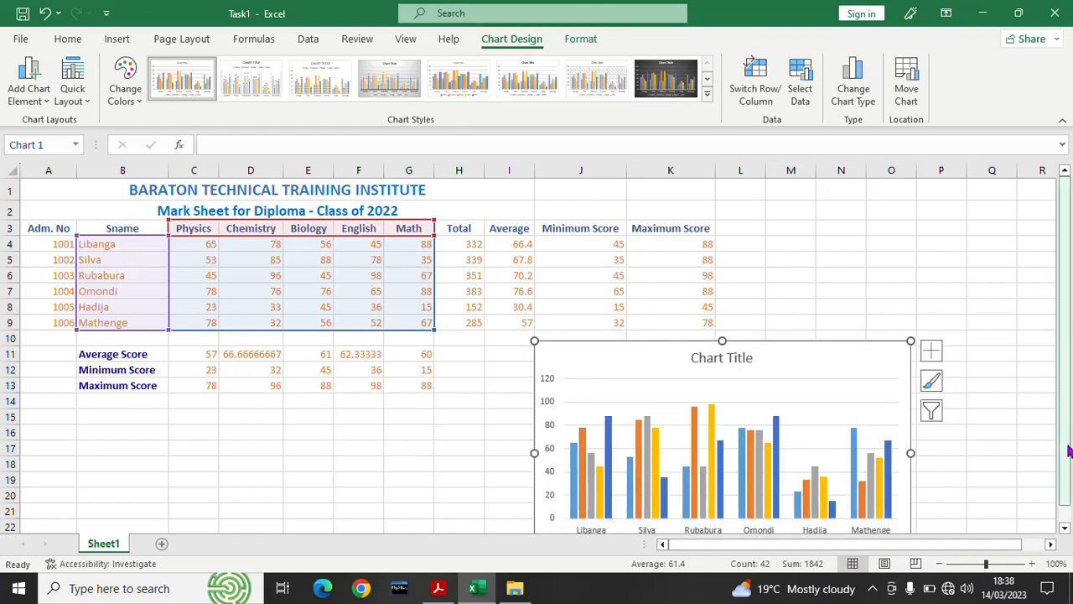
Step: Replace the chart's placeholder title with the copied text "Student Result"
{"action": "left_click", "coordinate": [1066, 529]}
{"action": "left_click", "coordinate": [1065, 529]}
{"action": "left_click", "coordinate": [1066, 529]}
{"action": "left_click", "coordinate": [1065, 529]}
{"action": "left_click", "coordinate": [1066, 529]}
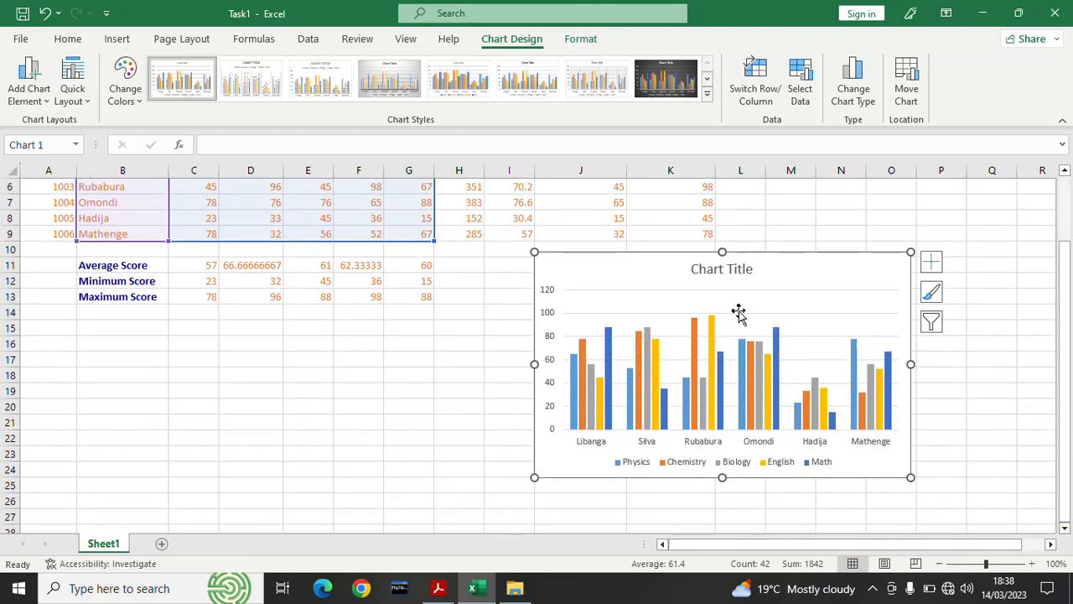
{"action": "left_click", "coordinate": [715, 267]}
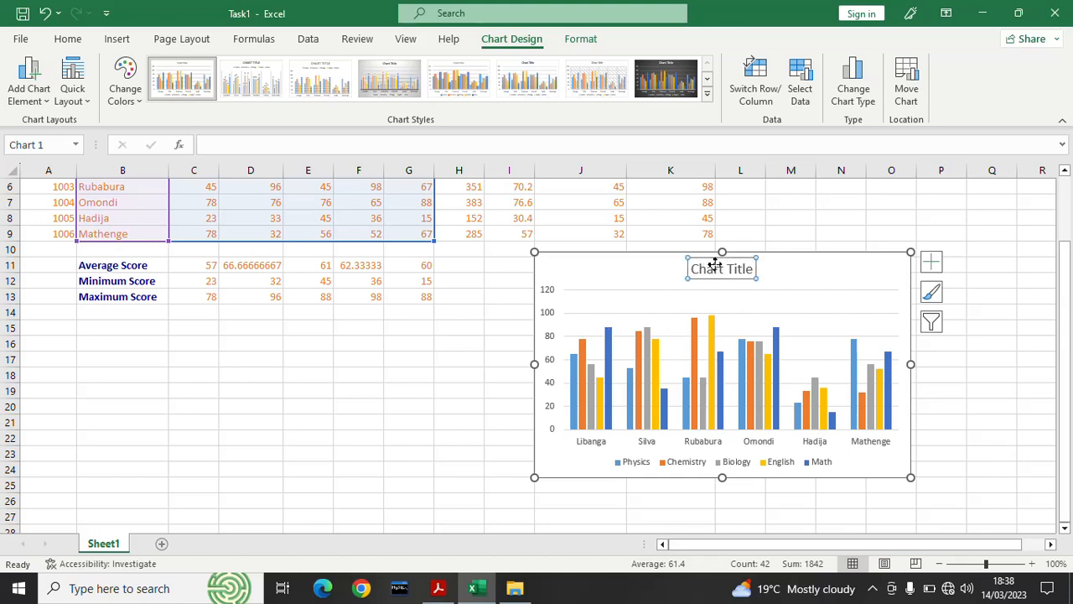
{"action": "left_click", "coordinate": [750, 267]}
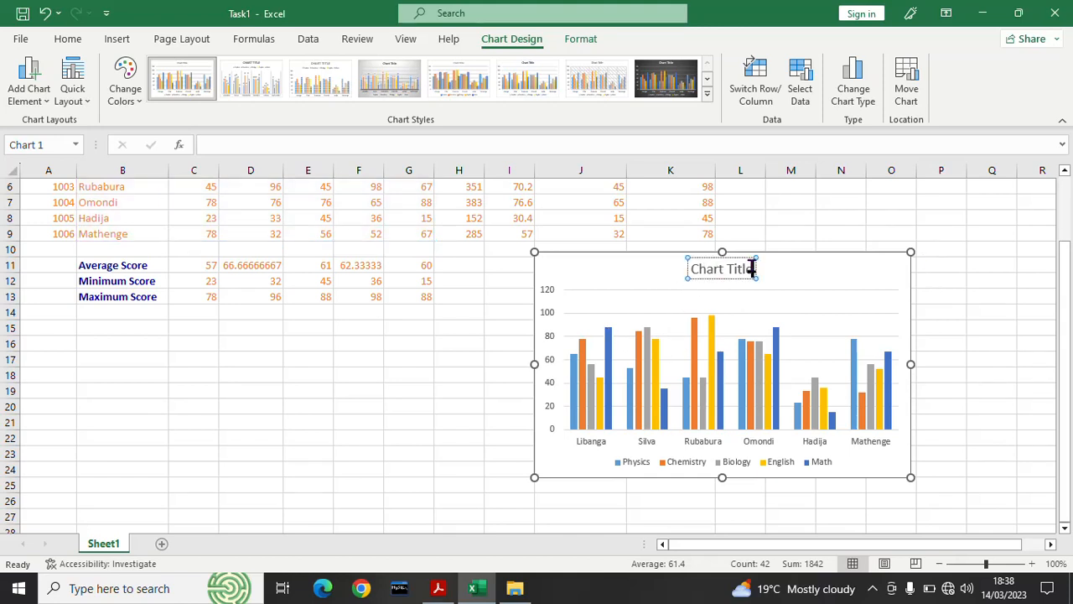
{"action": "key", "text": "BackSpace"}
{"action": "key", "text": "BackSpace"}
{"action": "key", "text": "BackSpace"}
{"action": "key", "text": "BackSpace"}
{"action": "key", "text": "BackSpace"}
{"action": "key", "text": "BackSpace"}
{"action": "key", "text": "BackSpace"}
{"action": "key", "text": "BackSpace"}
{"action": "key", "text": "BackSpace"}
{"action": "key", "text": "BackSpace"}
{"action": "key", "text": "BackSpace"}
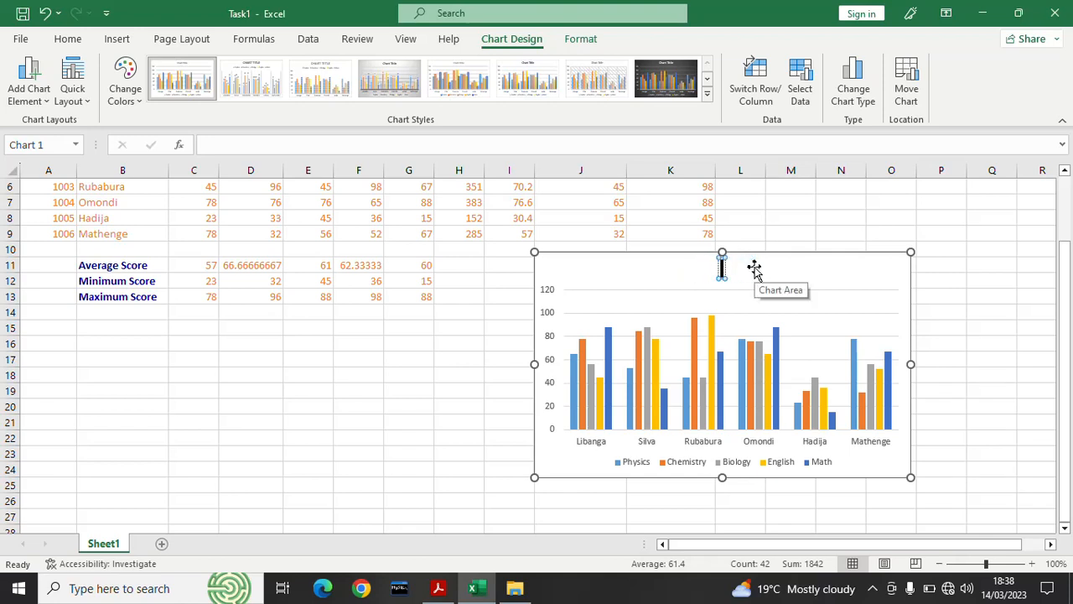
{"action": "key", "text": "ctrl+v"}
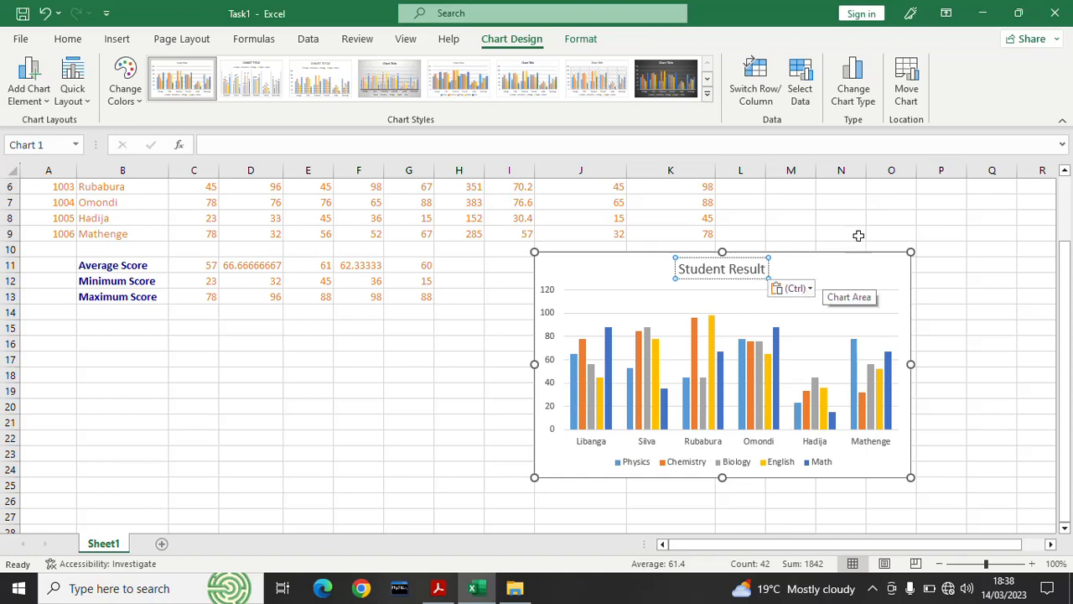
{"action": "left_click", "coordinate": [860, 221]}
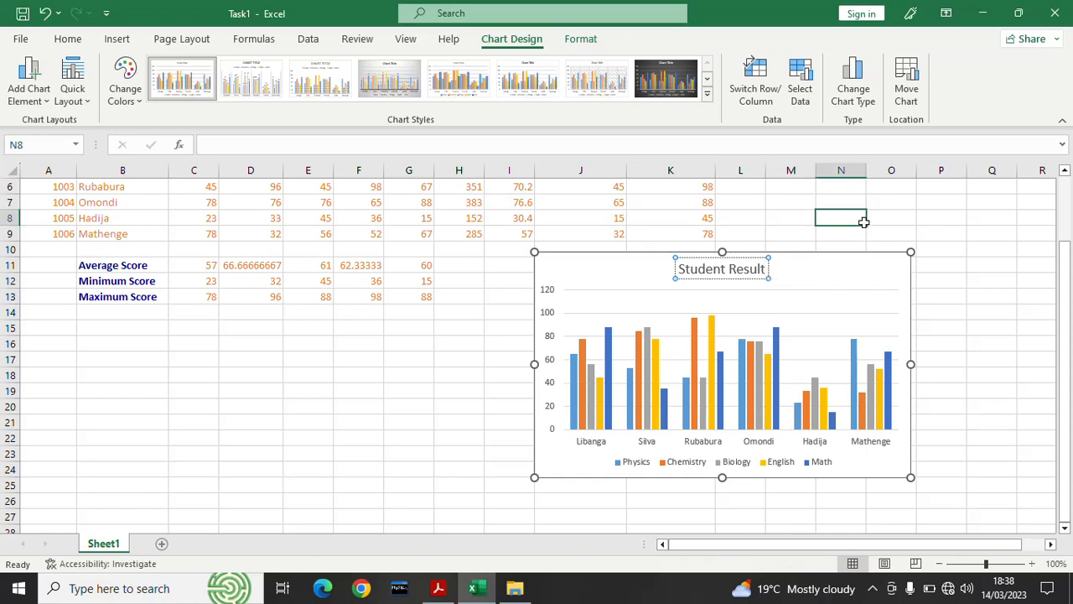
{"action": "left_click", "coordinate": [989, 315]}
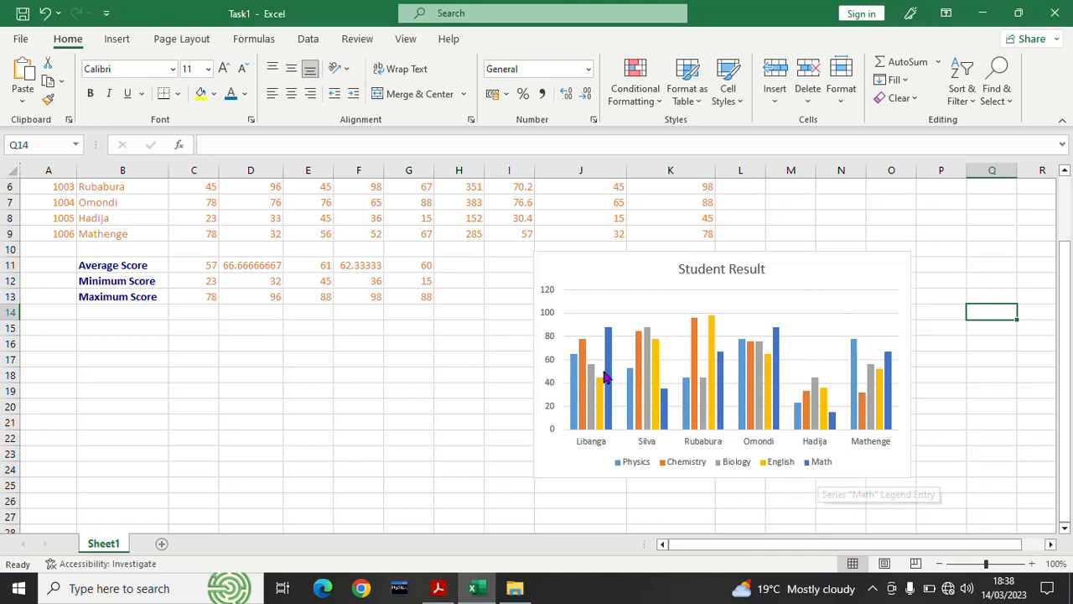
Step: Examine the subject columns in the Student Result chart and the available column and bar chart types
{"action": "mouse_move", "coordinate": [606, 339]}
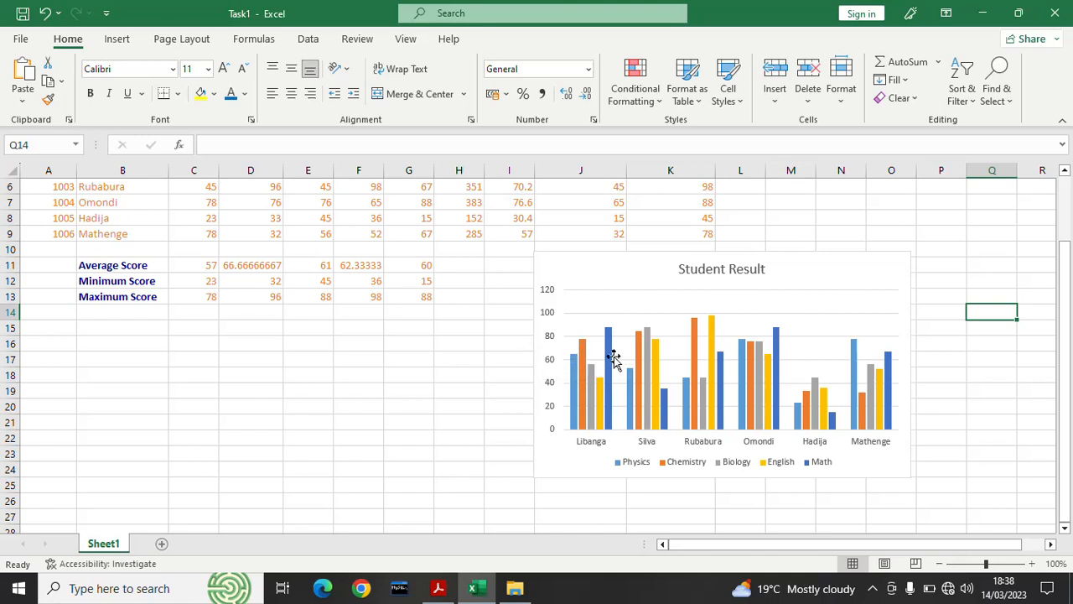
{"action": "left_click", "coordinate": [712, 377]}
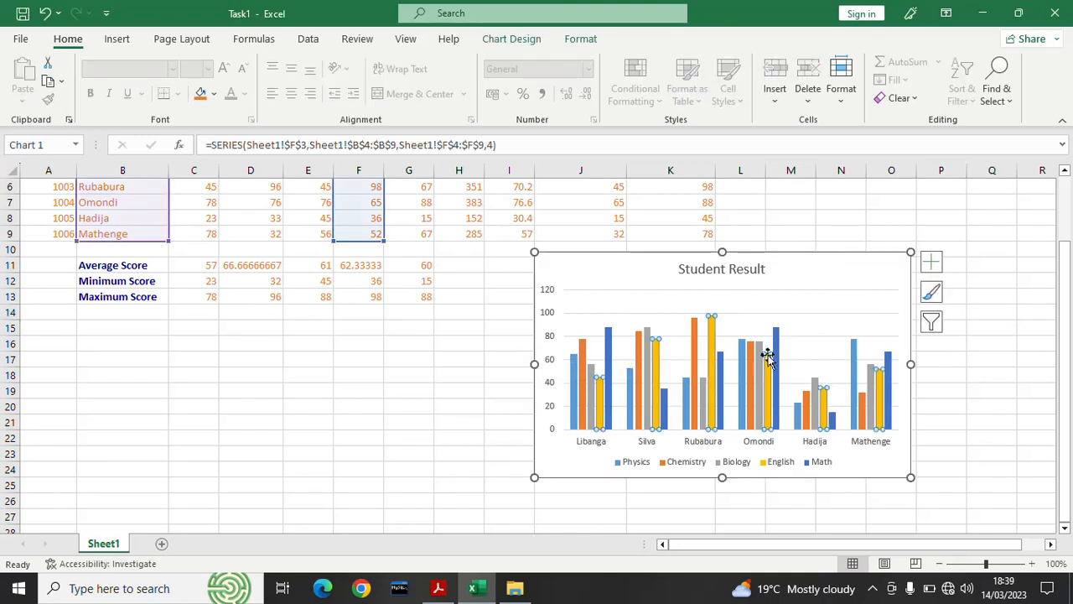
{"action": "left_click", "coordinate": [831, 263]}
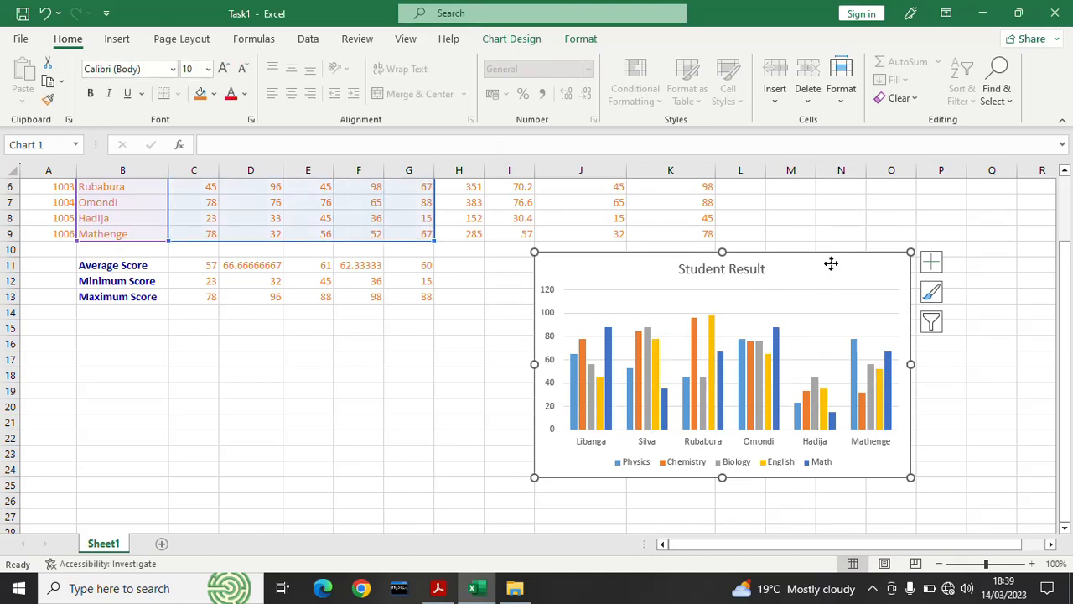
{"action": "left_click", "coordinate": [418, 375]}
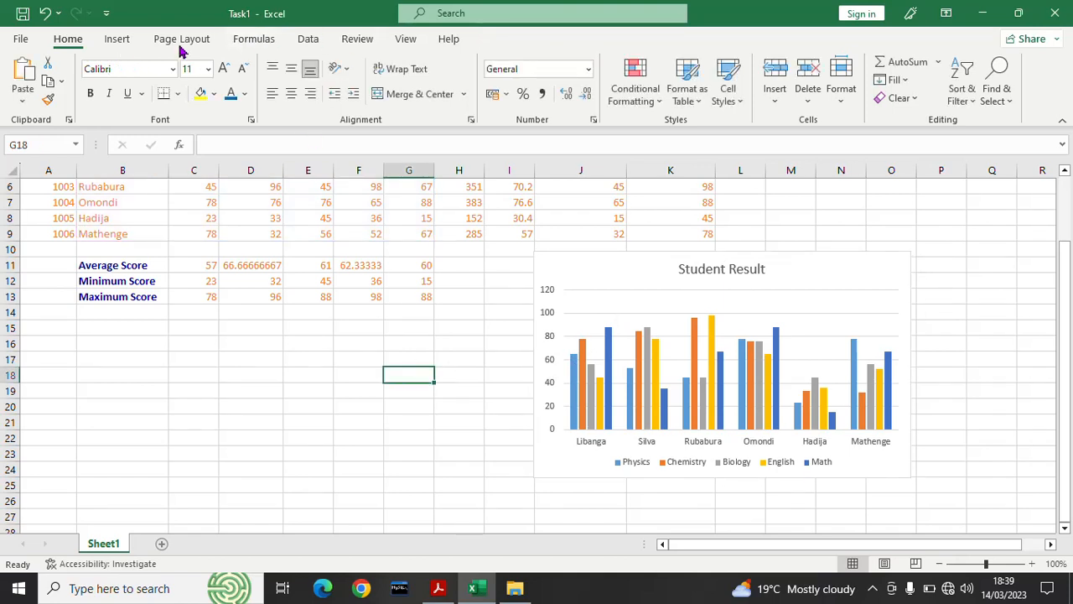
{"action": "left_click", "coordinate": [109, 42]}
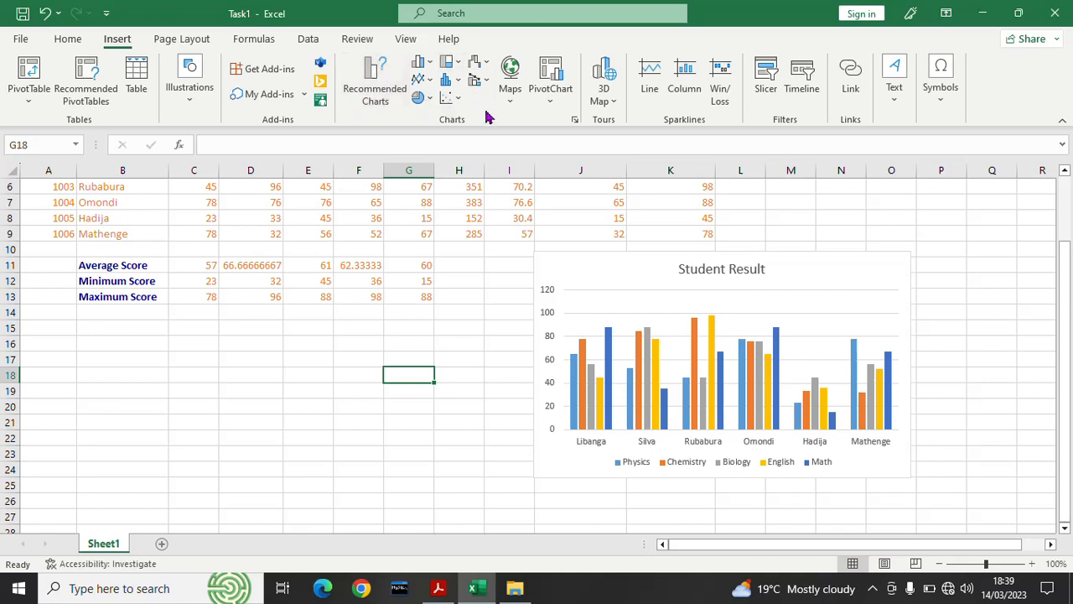
{"action": "left_click", "coordinate": [428, 66]}
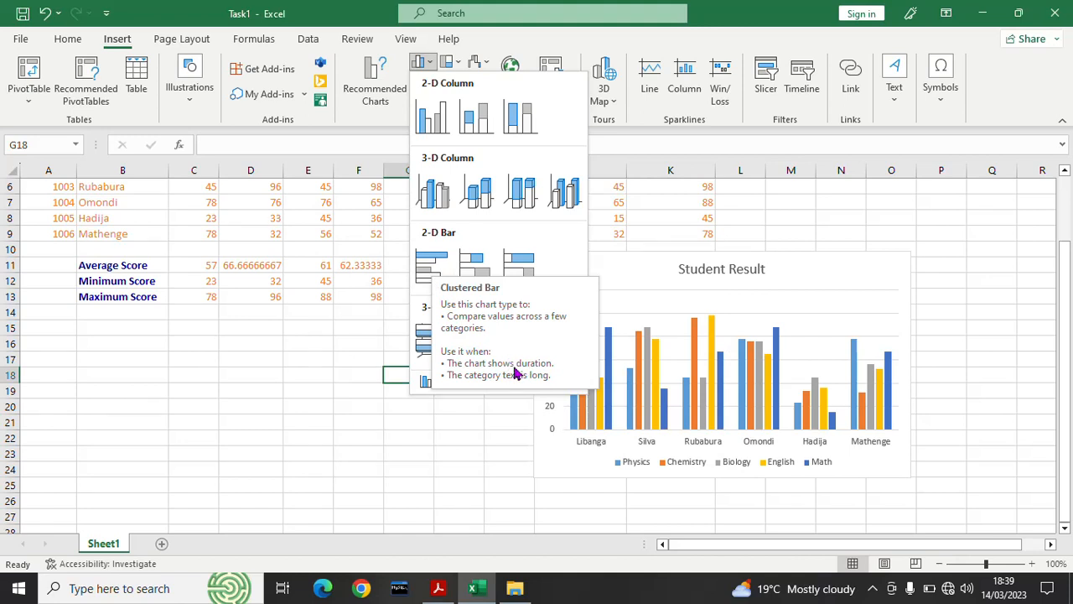
{"action": "left_click", "coordinate": [306, 398]}
{"action": "left_click", "coordinate": [467, 426]}
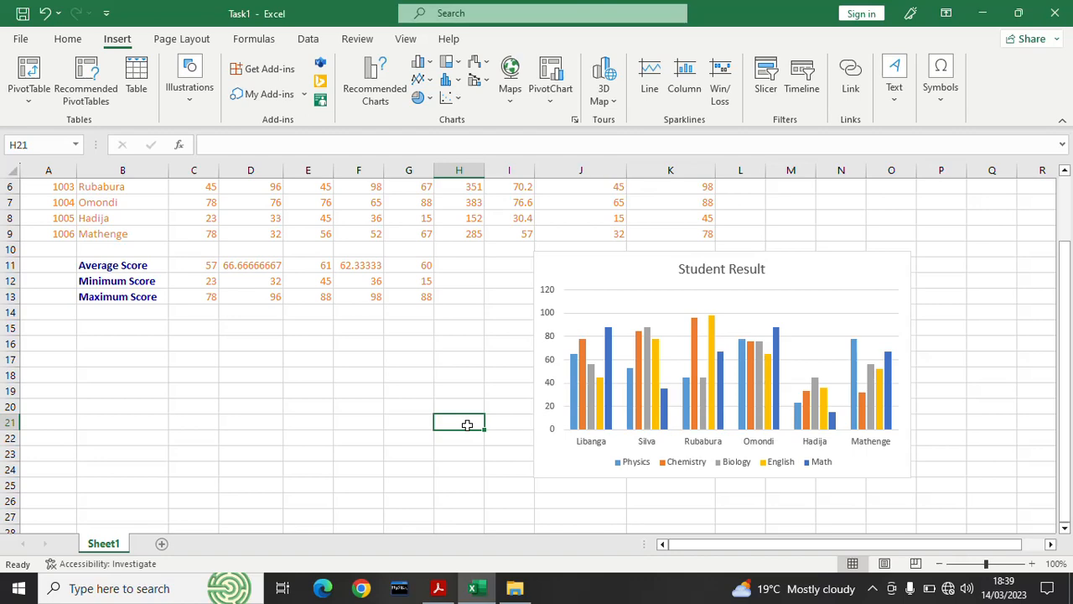
Step: Save the Task1 workbook with the new chart
{"action": "left_click", "coordinate": [22, 37]}
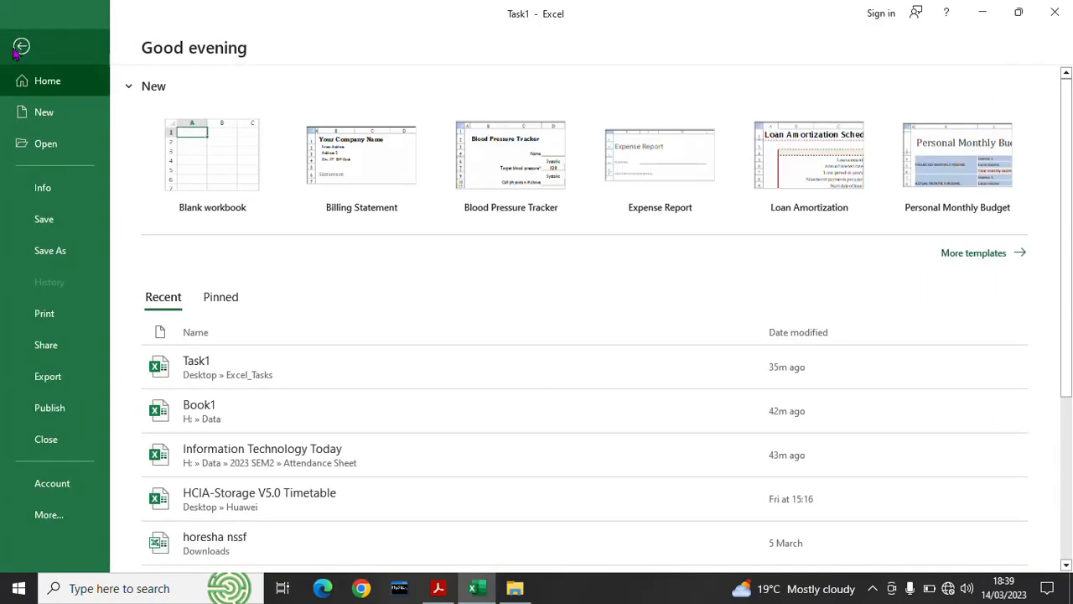
{"action": "left_click", "coordinate": [21, 45]}
{"action": "left_click", "coordinate": [23, 13]}
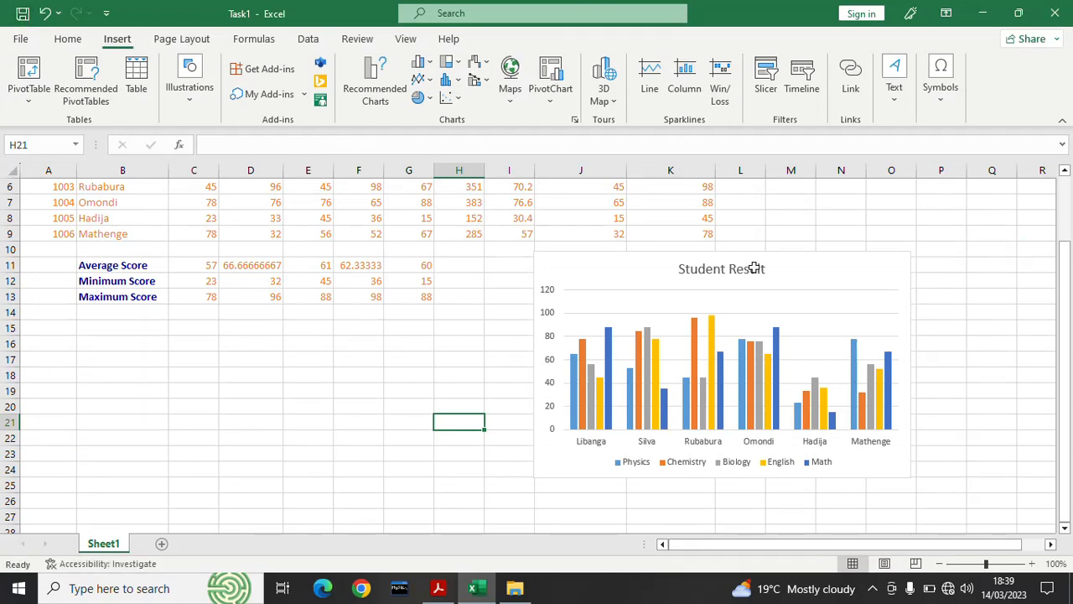
{"action": "left_click", "coordinate": [1065, 172]}
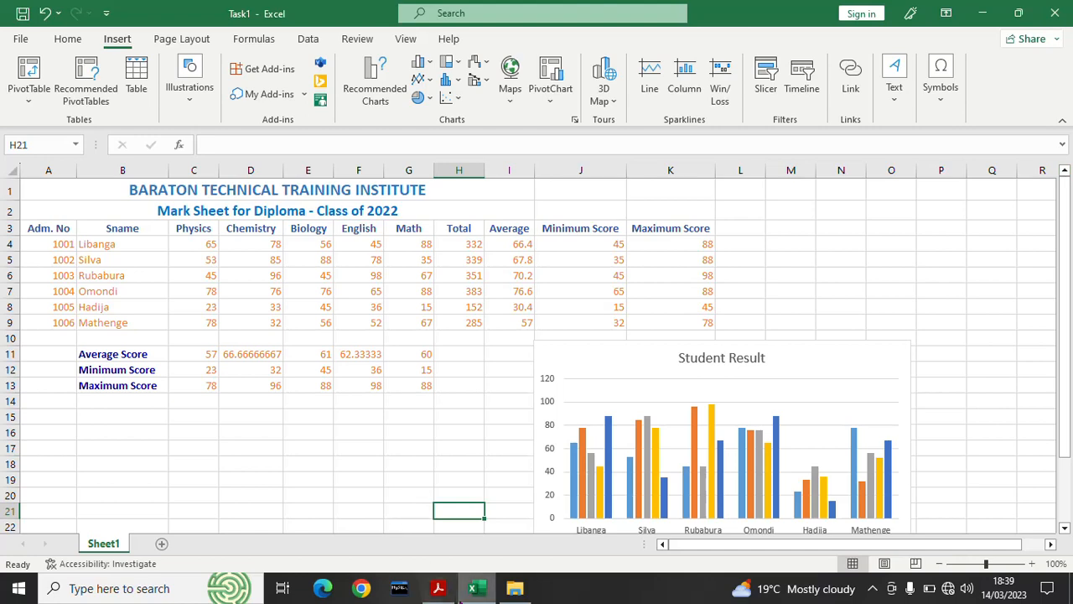
Step: Switch to the task PDF in Acrobat Reader and select the name "Student Sheet" in the sheet renaming instruction
{"action": "left_click", "coordinate": [438, 588]}
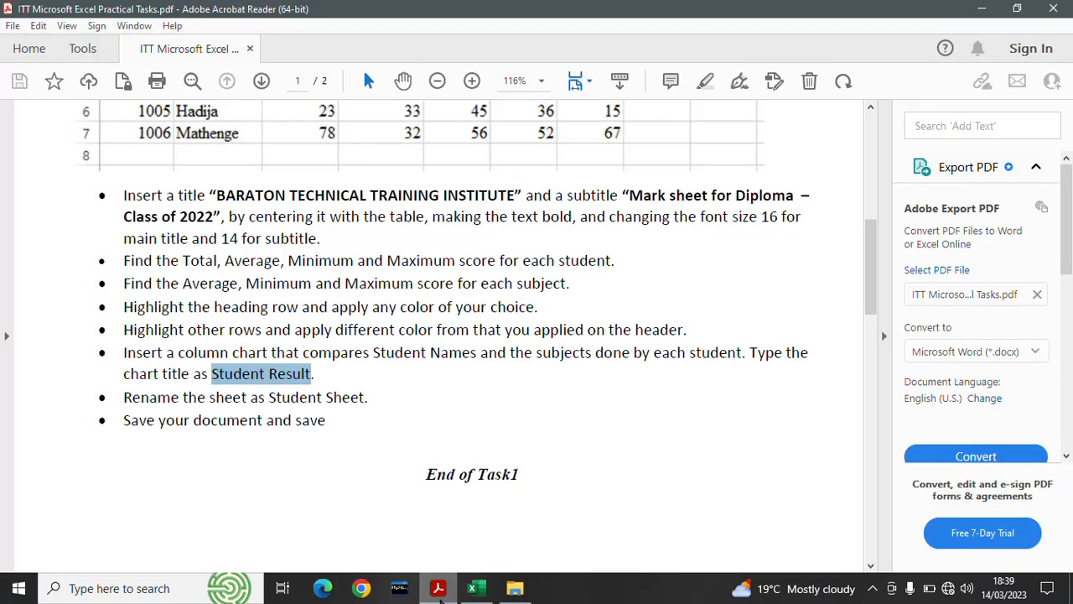
{"action": "left_click", "coordinate": [248, 392]}
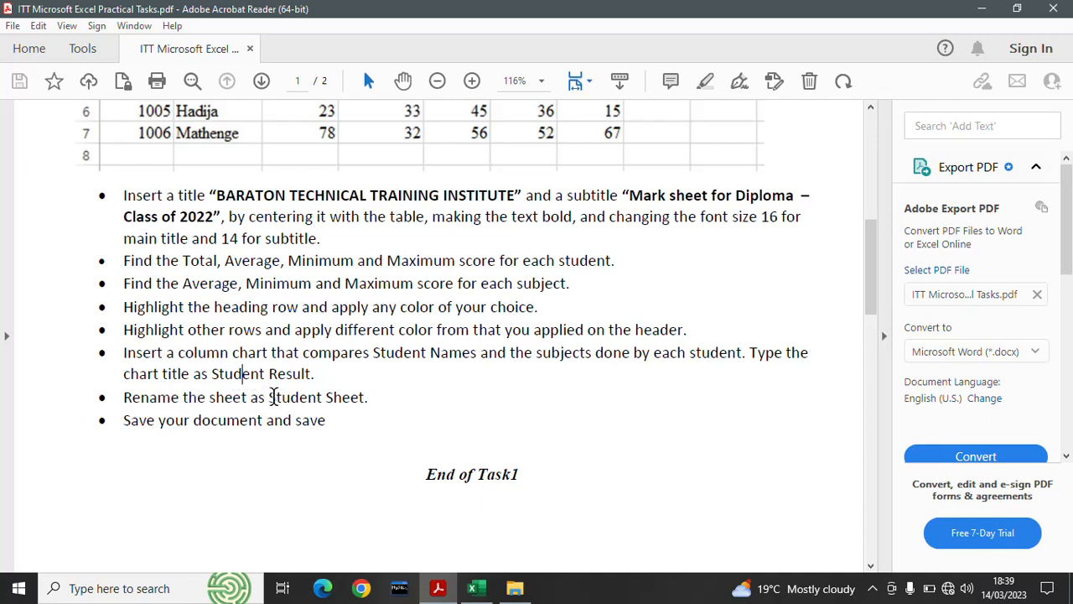
{"action": "left_click_drag", "start_coordinate": [273, 397], "coordinate": [350, 392]}
{"action": "left_click", "coordinate": [267, 397]}
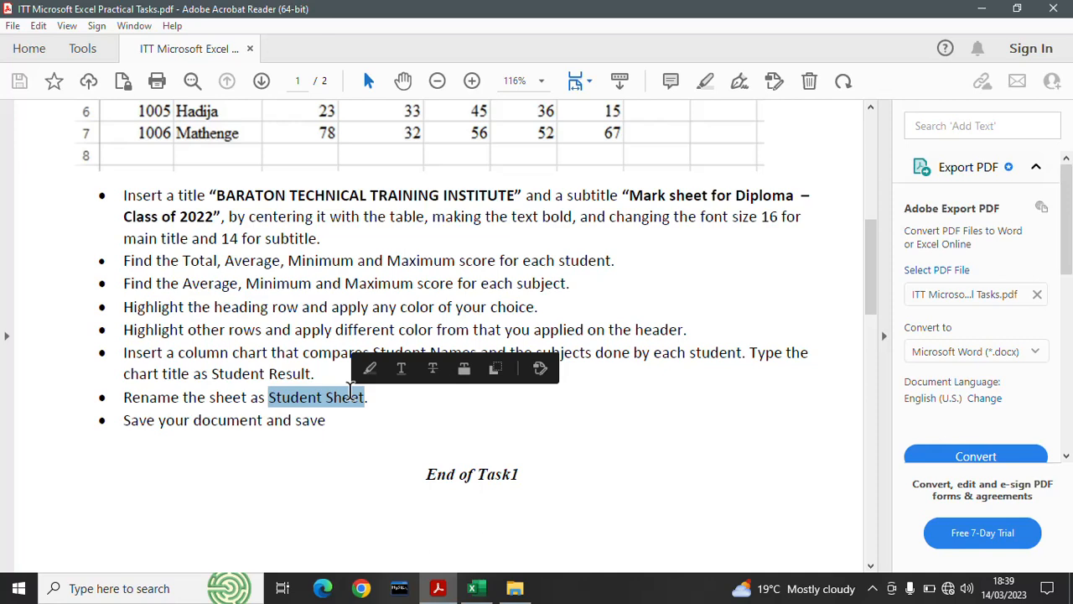
Step: Switch back to the Task1 workbook in Excel and rename Sheet1 as "Student Sheet"
{"action": "key", "text": "alt+Tab"}
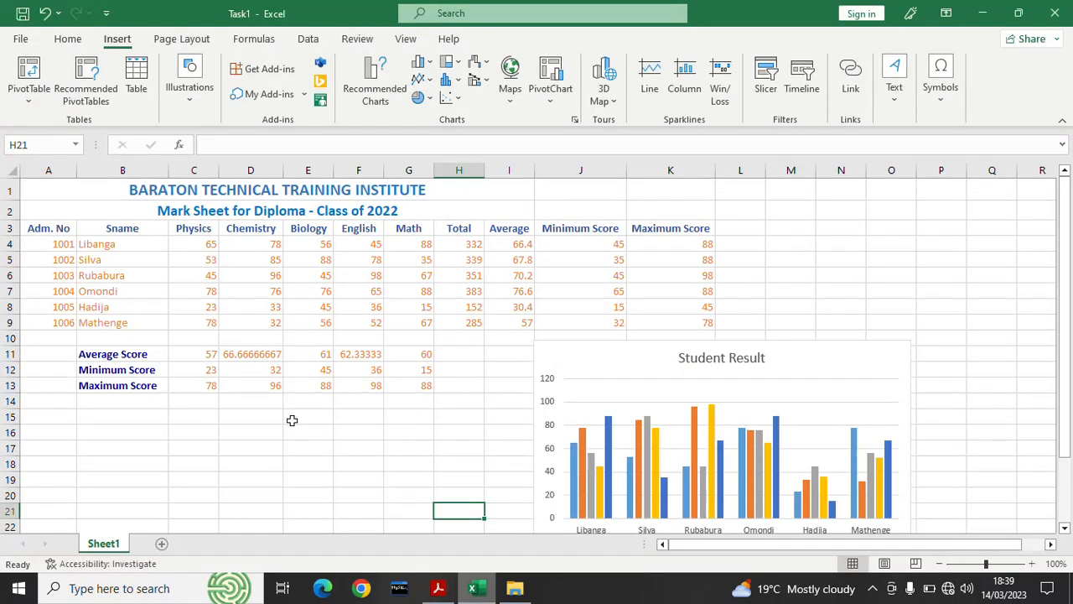
{"action": "right_click", "coordinate": [96, 547]}
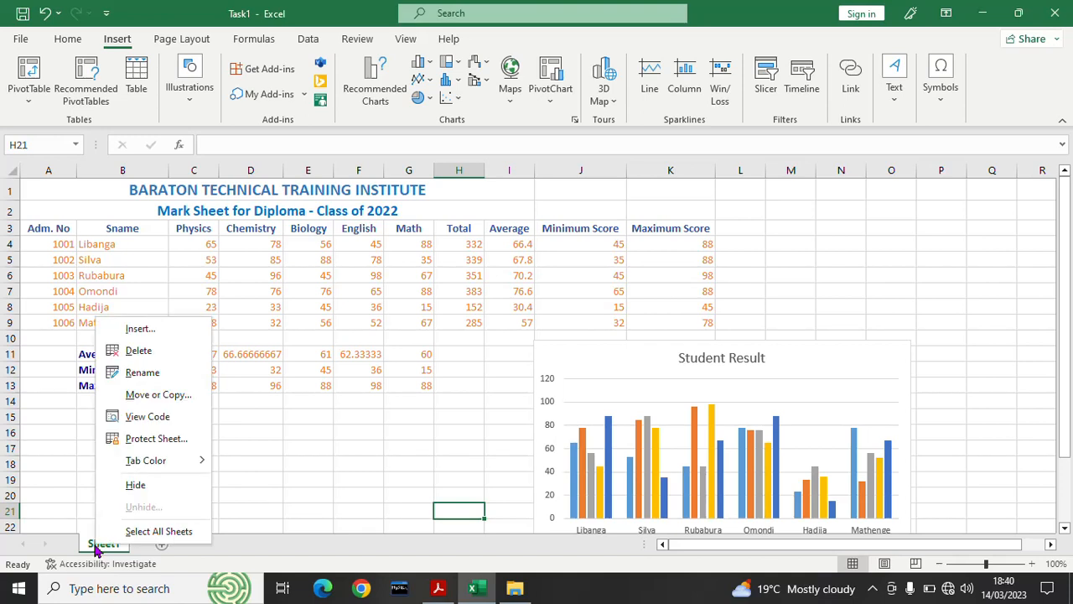
{"action": "left_click", "coordinate": [144, 373]}
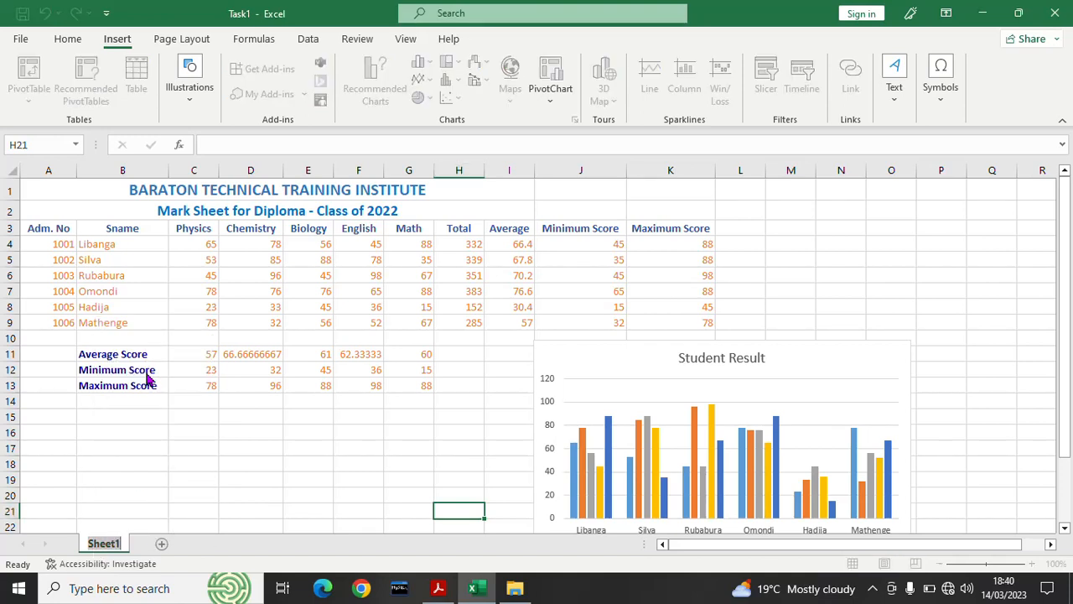
{"action": "type", "text": "Student Sheet"}
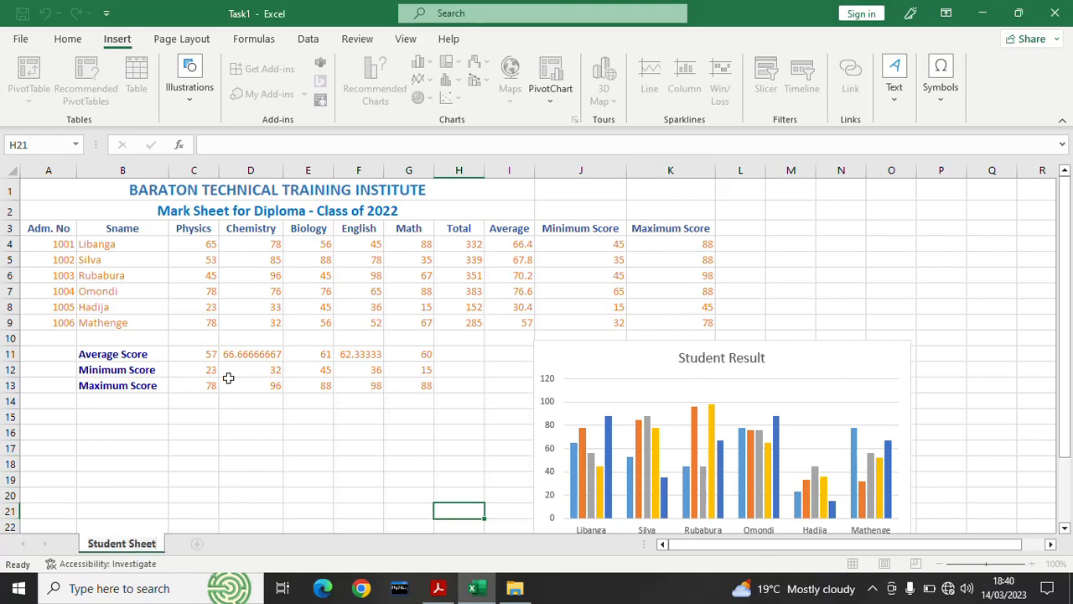
{"action": "left_click", "coordinate": [272, 466]}
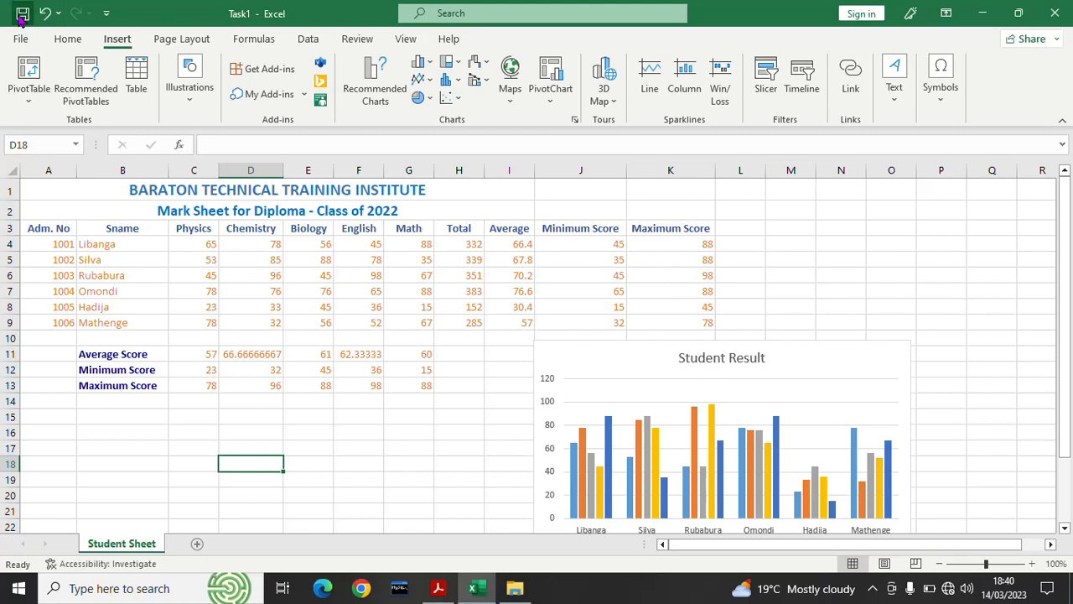
Step: Select the word "save" in the last Task 1 instruction in the Acrobat Reader PDF, and close the Task1 workbook in Excel
{"action": "left_click", "coordinate": [438, 589]}
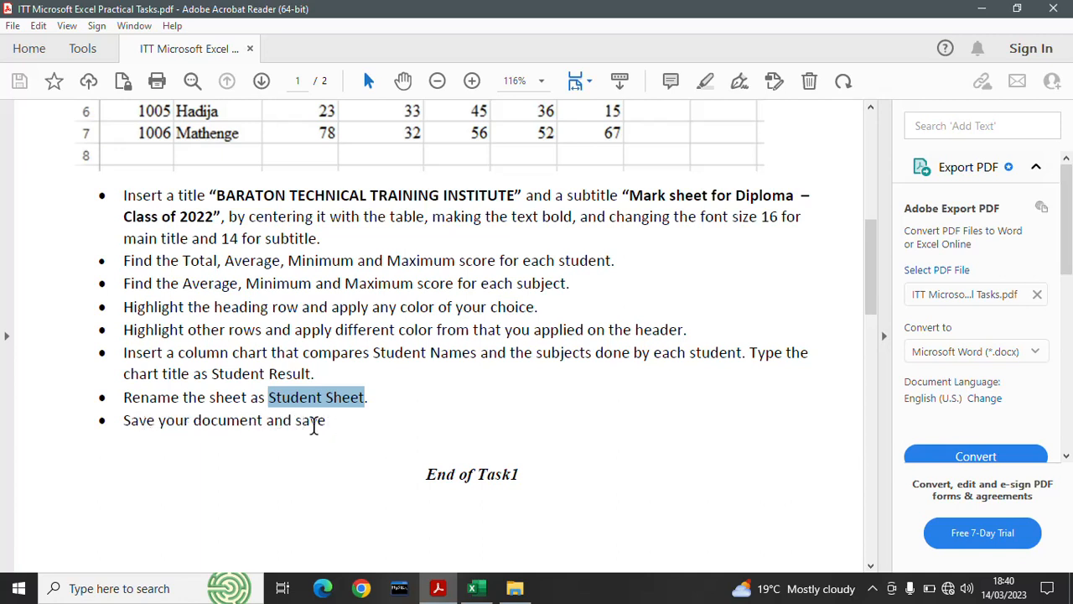
{"action": "left_click_drag", "start_coordinate": [338, 421], "coordinate": [291, 420]}
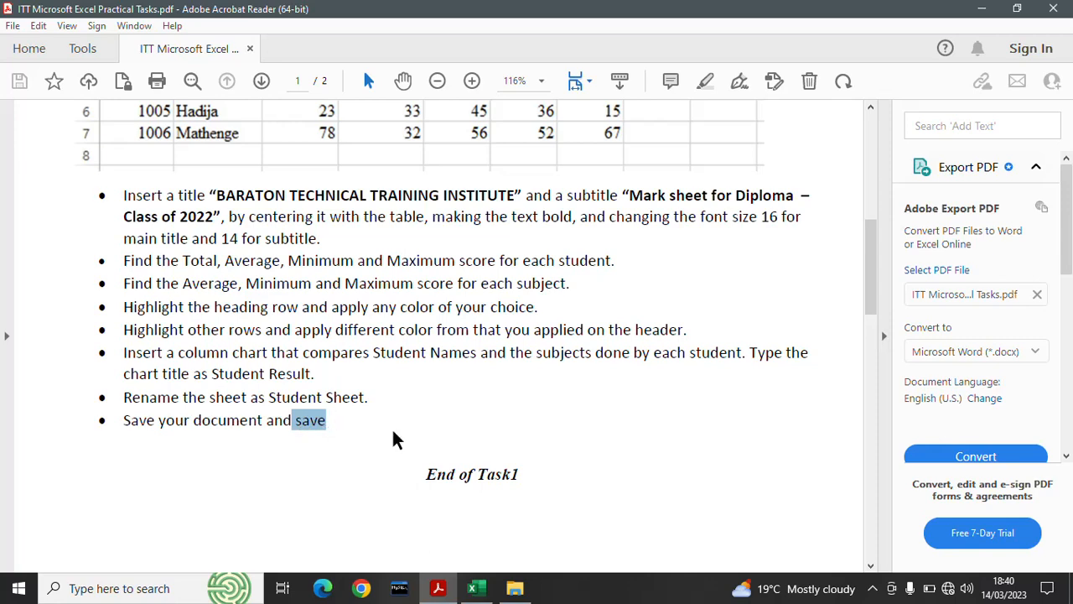
{"action": "left_click", "coordinate": [475, 578]}
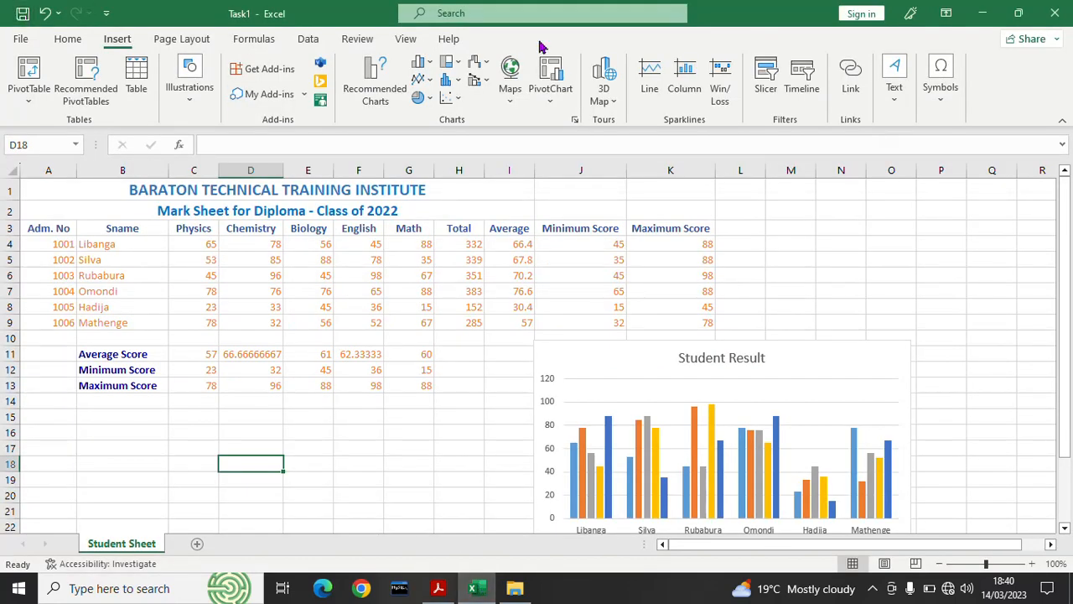
{"action": "left_click", "coordinate": [1055, 14]}
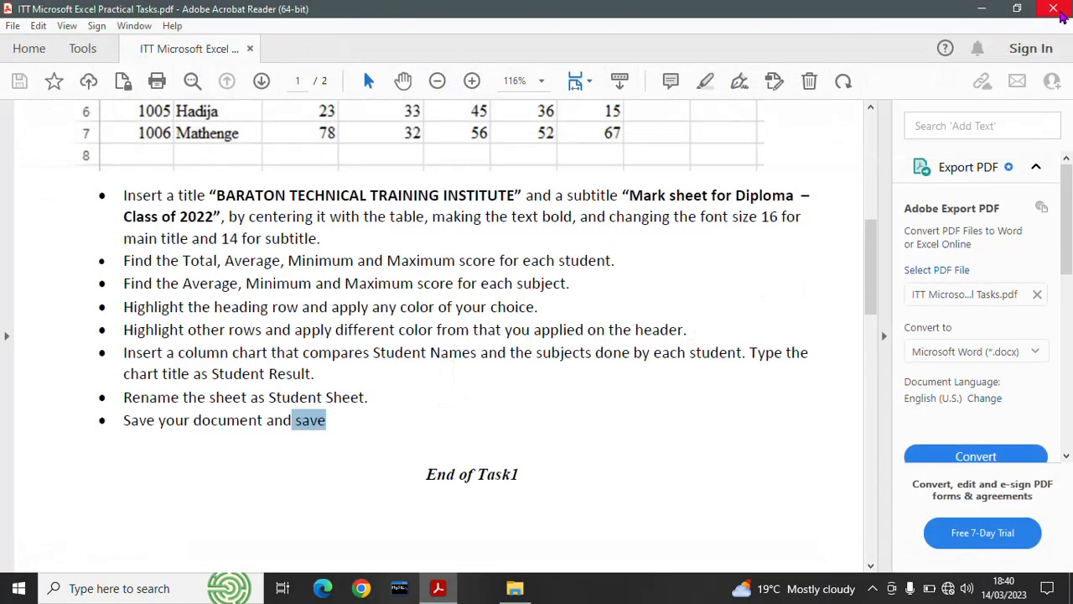